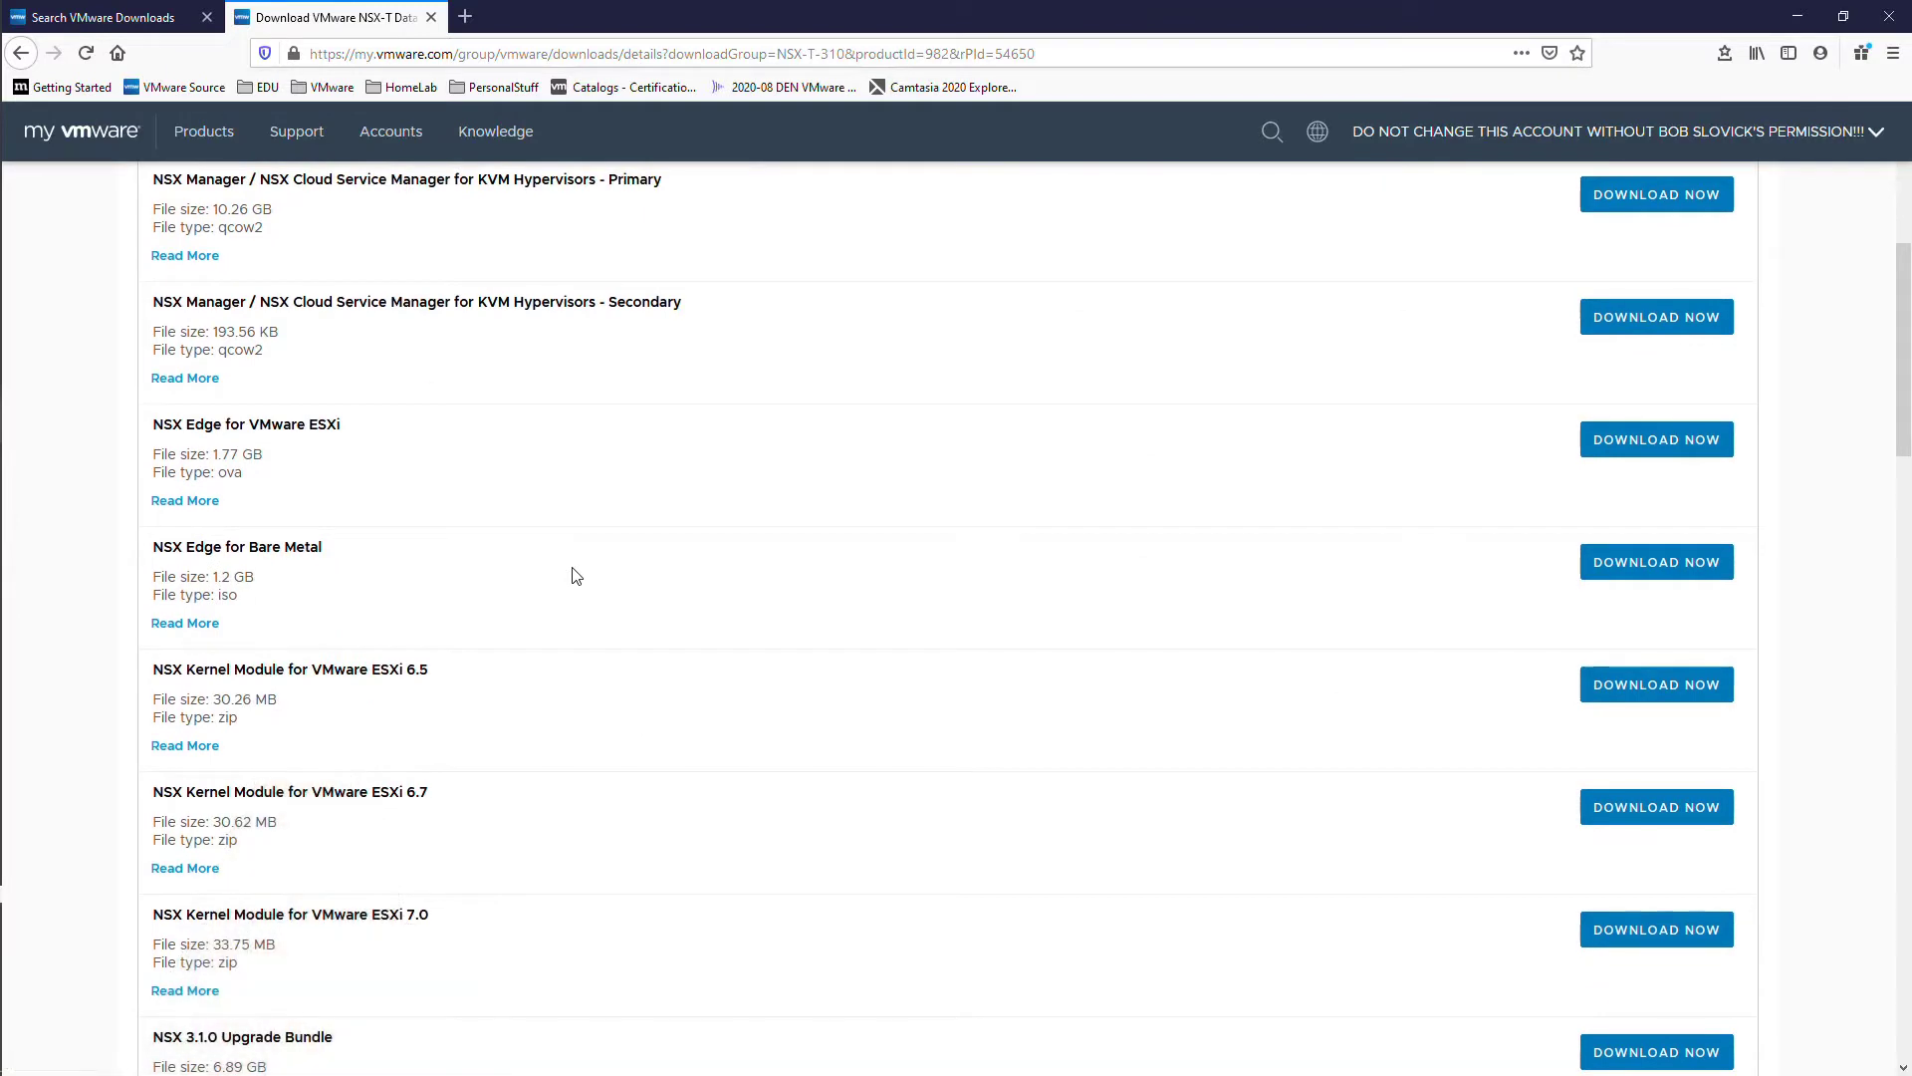
# Step: Download the 6.89 GB NSX 3.1.0 Upgrade Bundle from My VMware and save the file
pyautogui.scroll(-3, 575, 576)
pyautogui.scroll(-2, 574, 576)
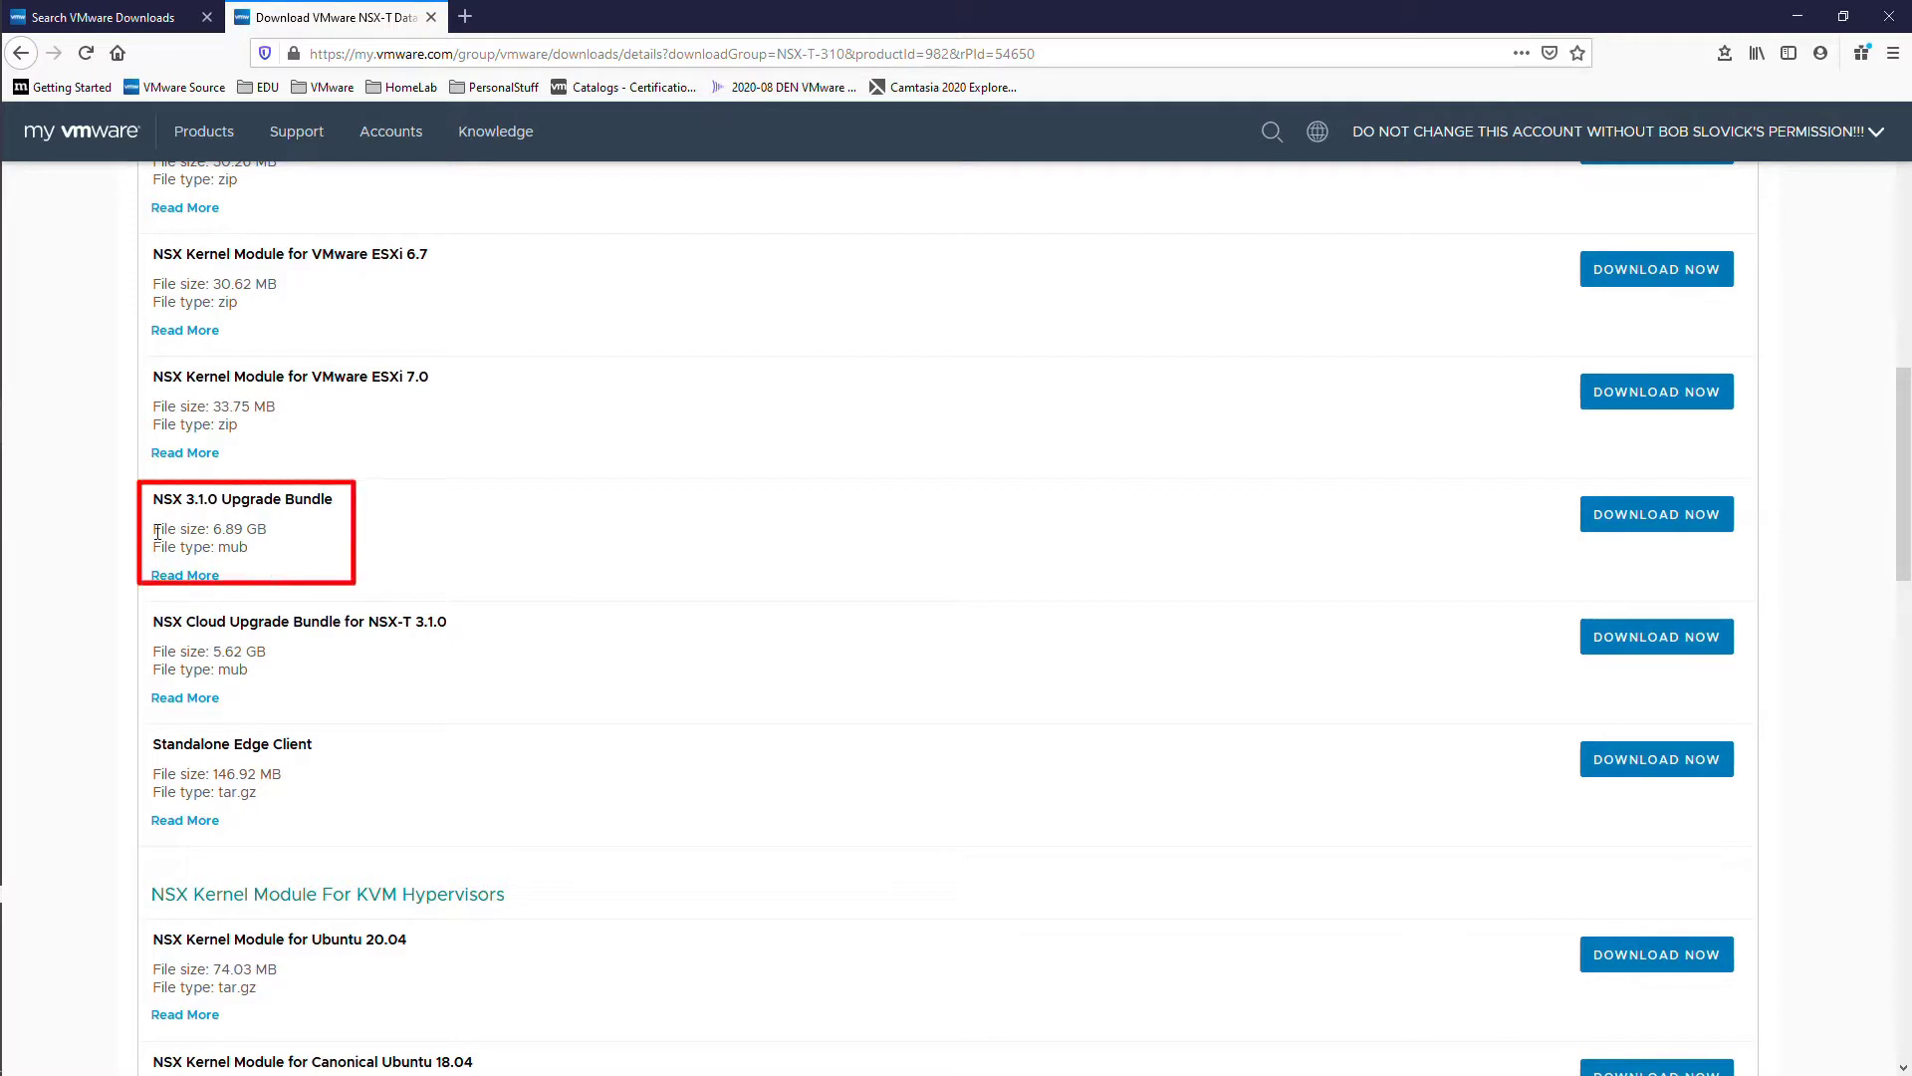
pyautogui.tripleClick(281, 539)
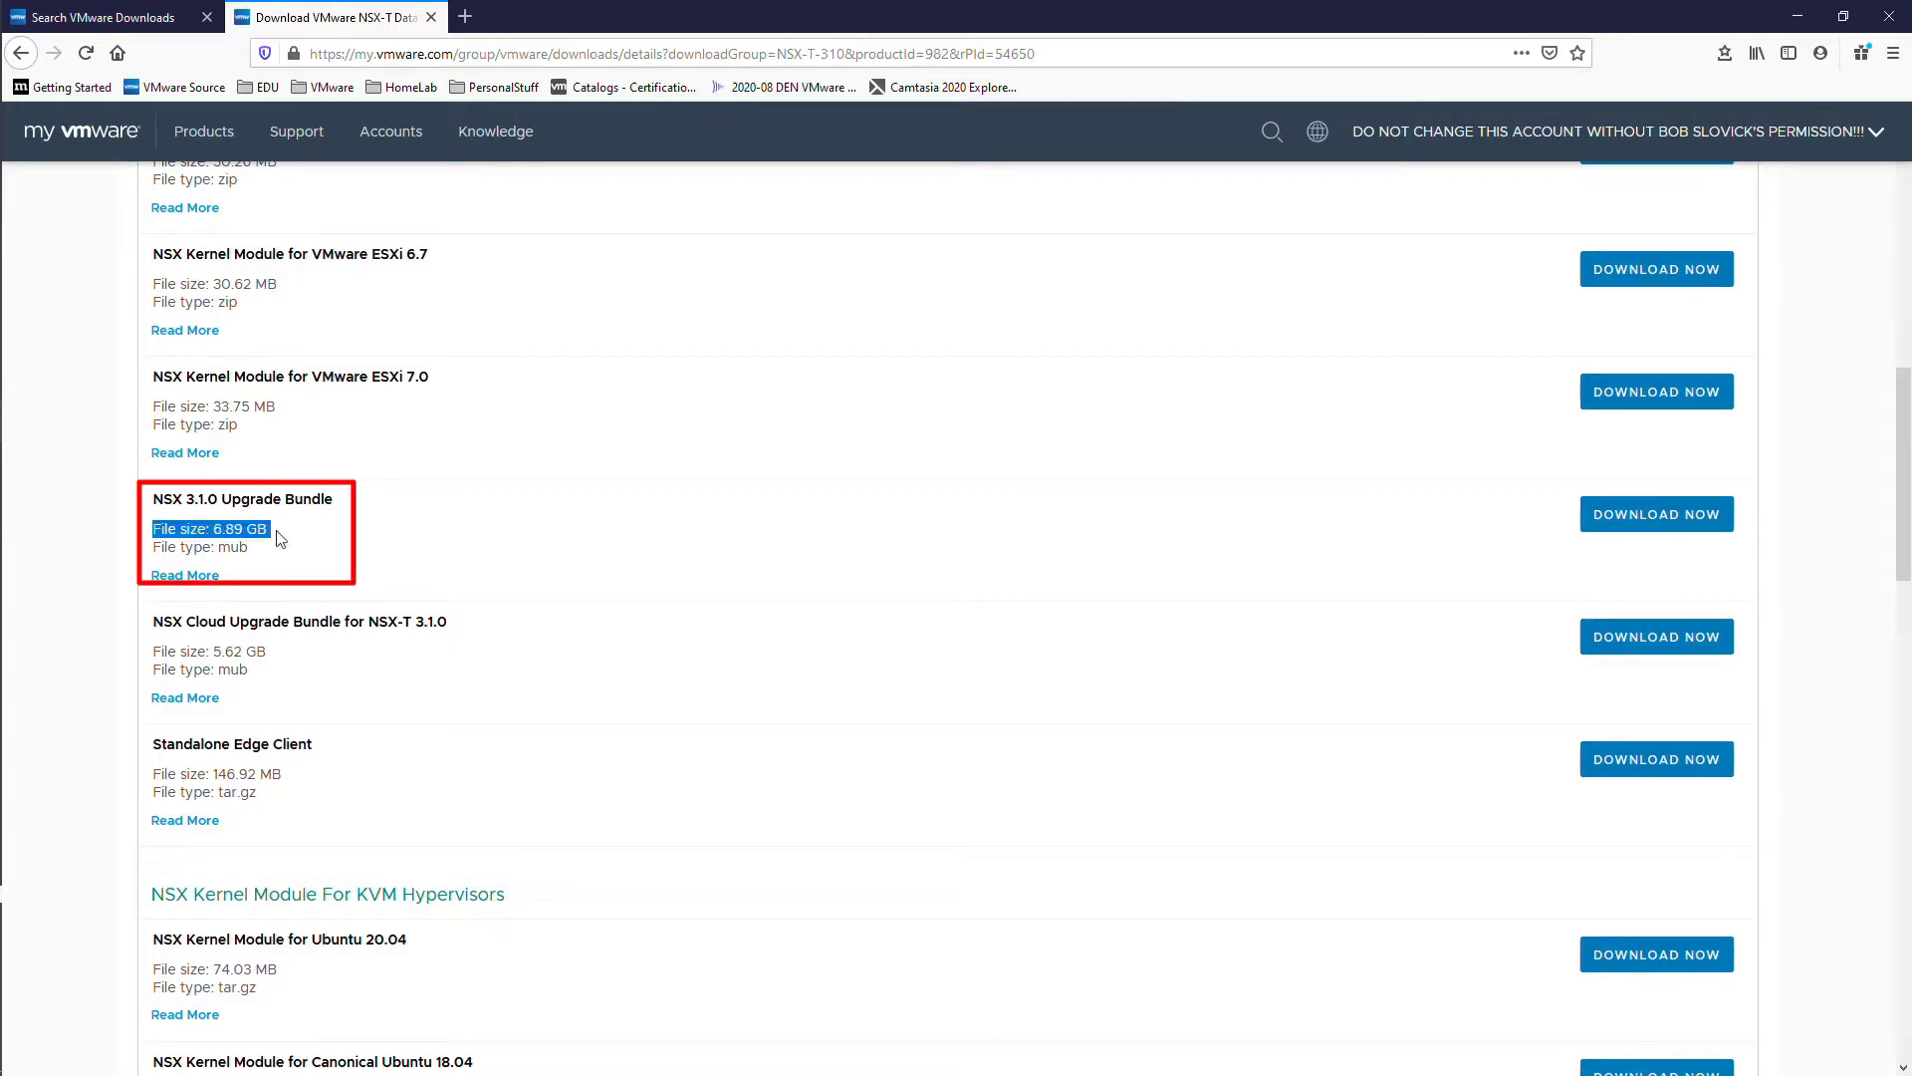
pyautogui.click(408, 535)
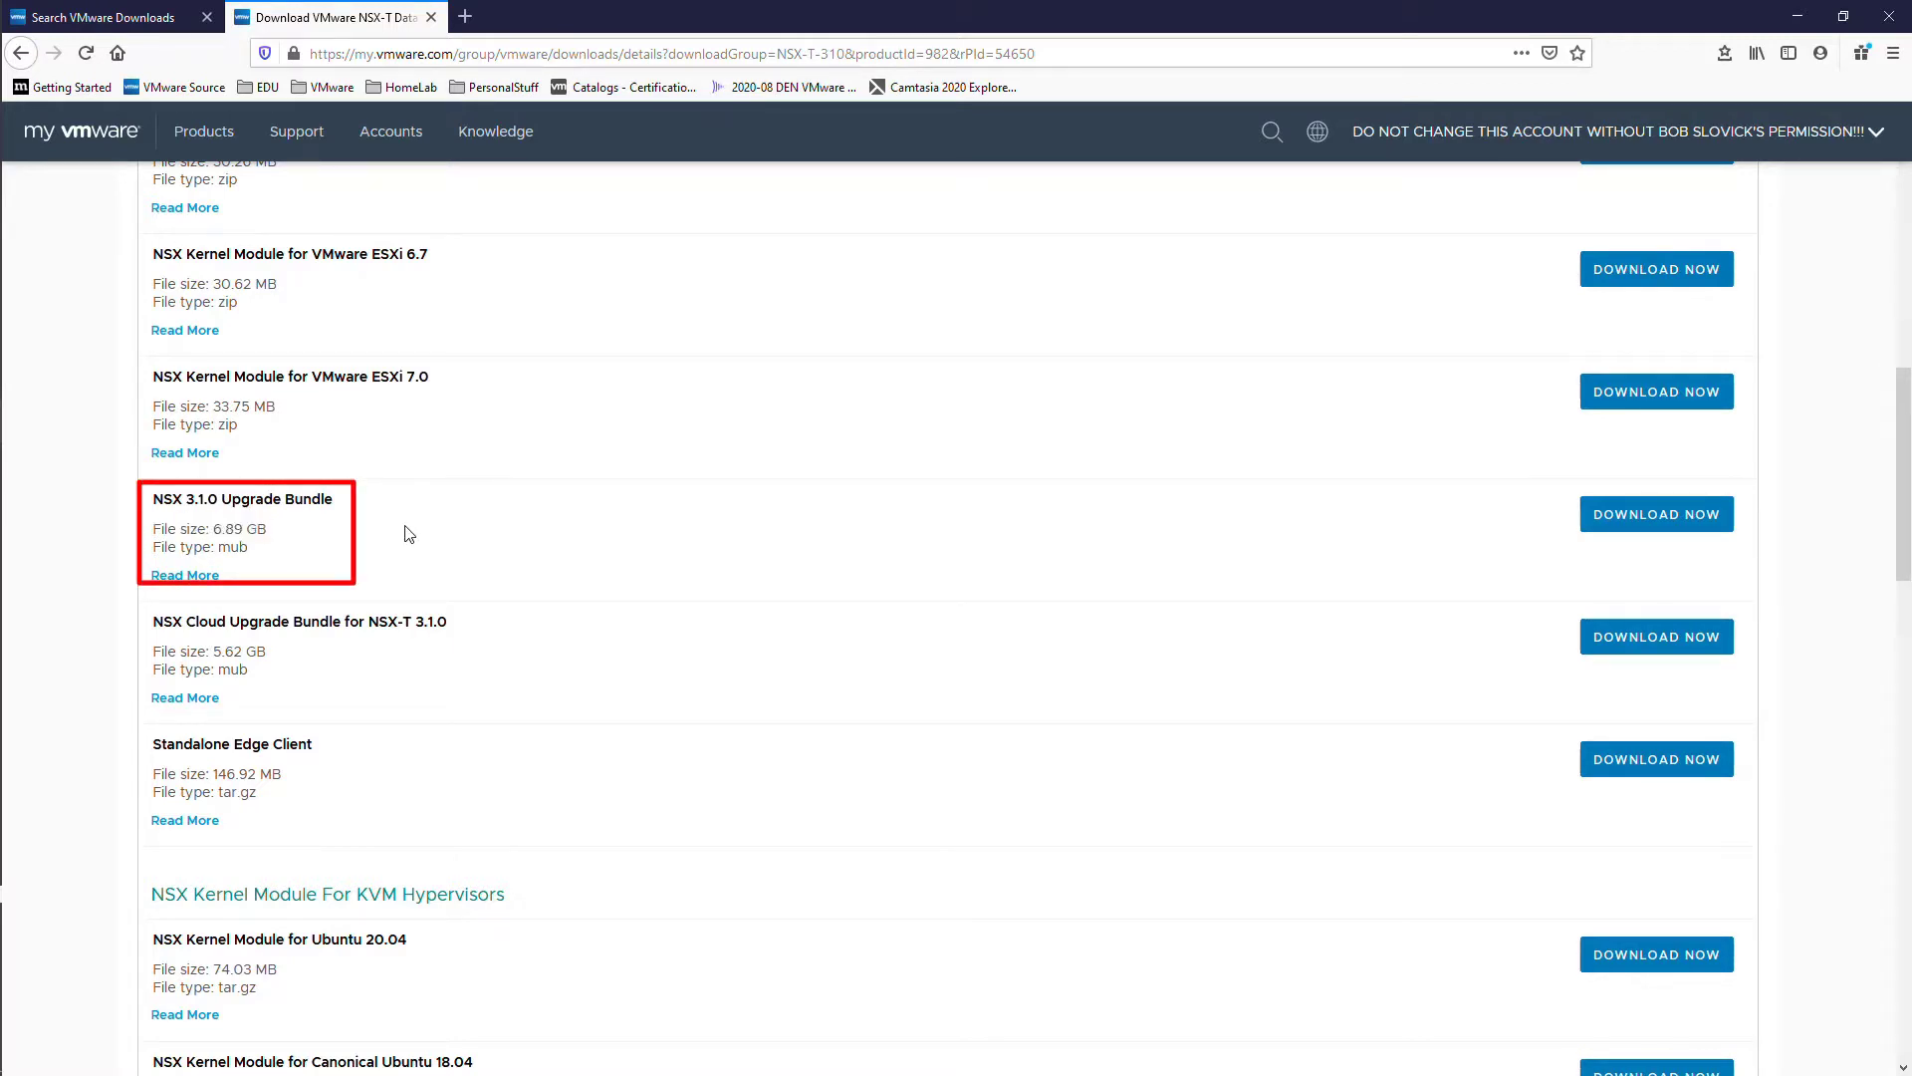
pyautogui.click(1655, 515)
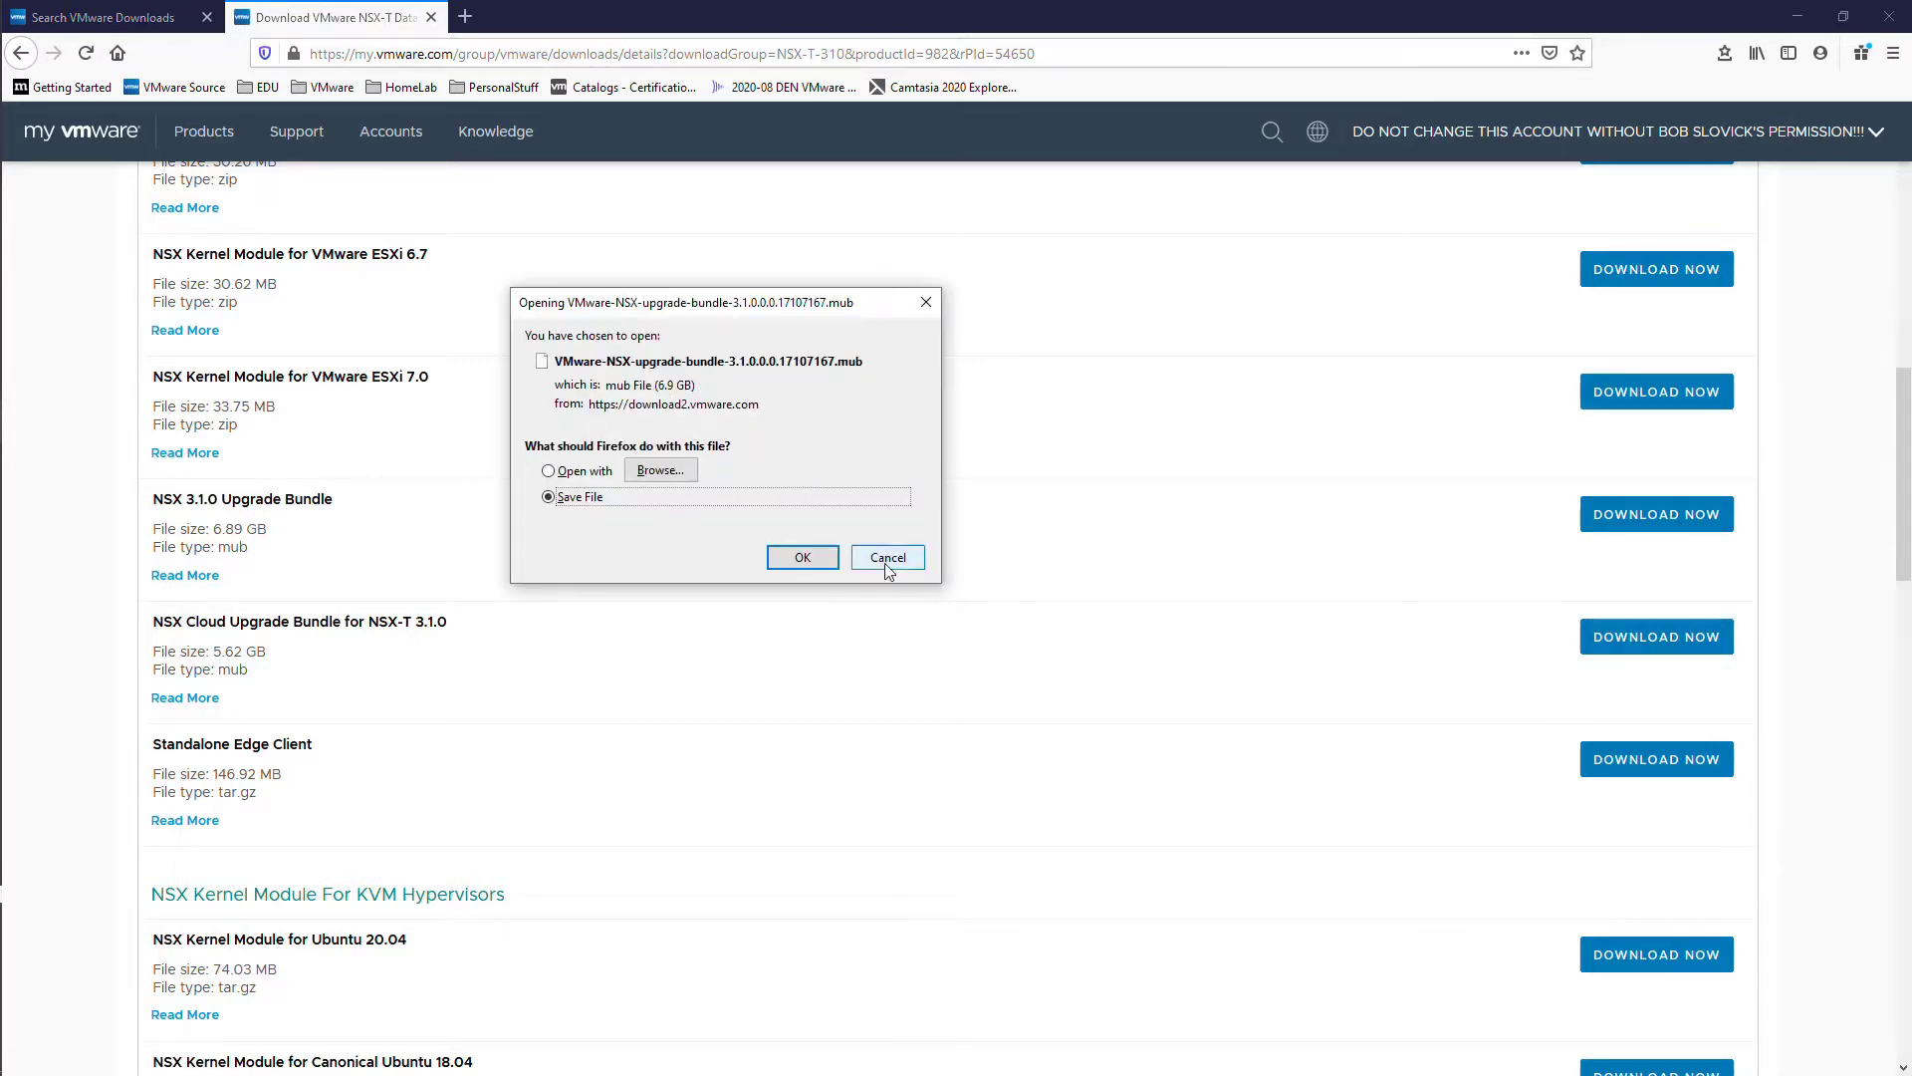
pyautogui.click(801, 557)
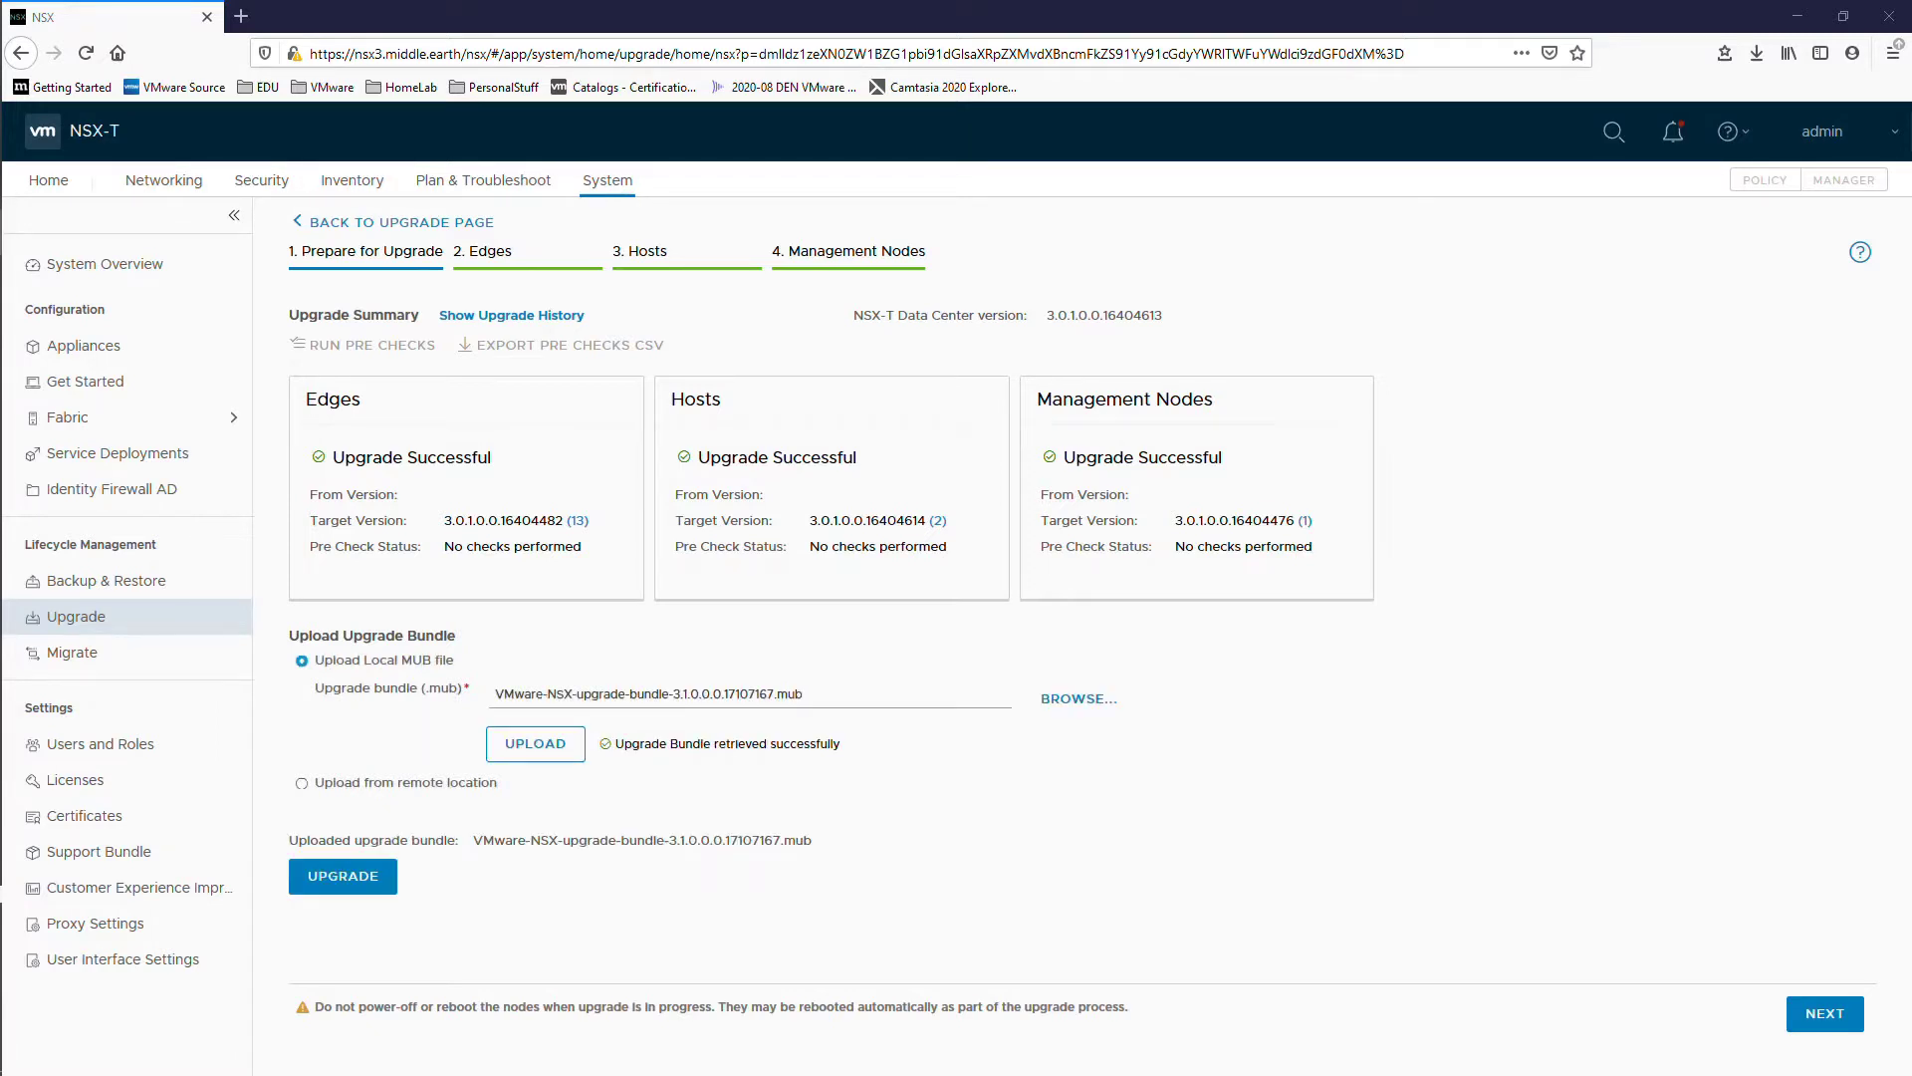
# Step: Start the upgrade with the uploaded 3.1.0 bundle, accepting the EULA and confirming the system upgrade
pyautogui.click(337, 877)
pyautogui.scroll(-3, 1132, 648)
pyautogui.scroll(-15, 1131, 649)
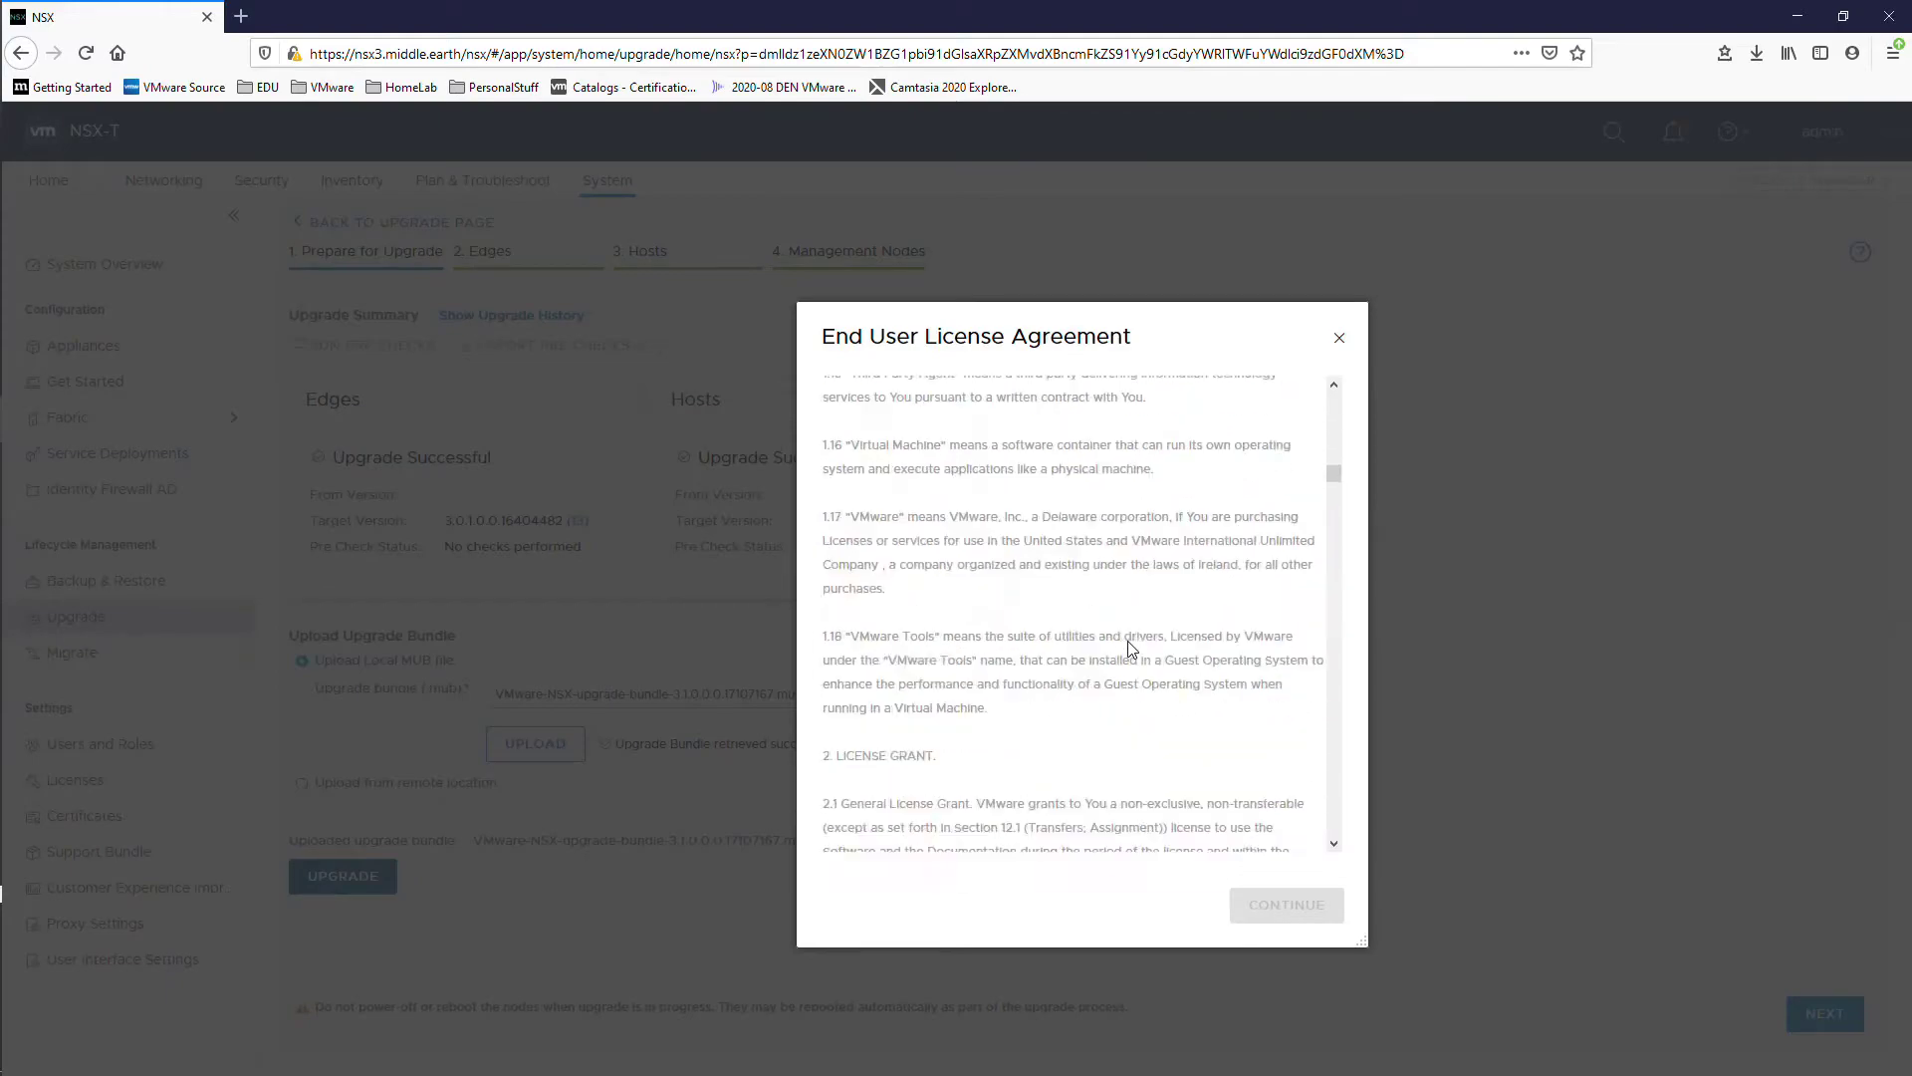
pyautogui.scroll(-10, 1131, 649)
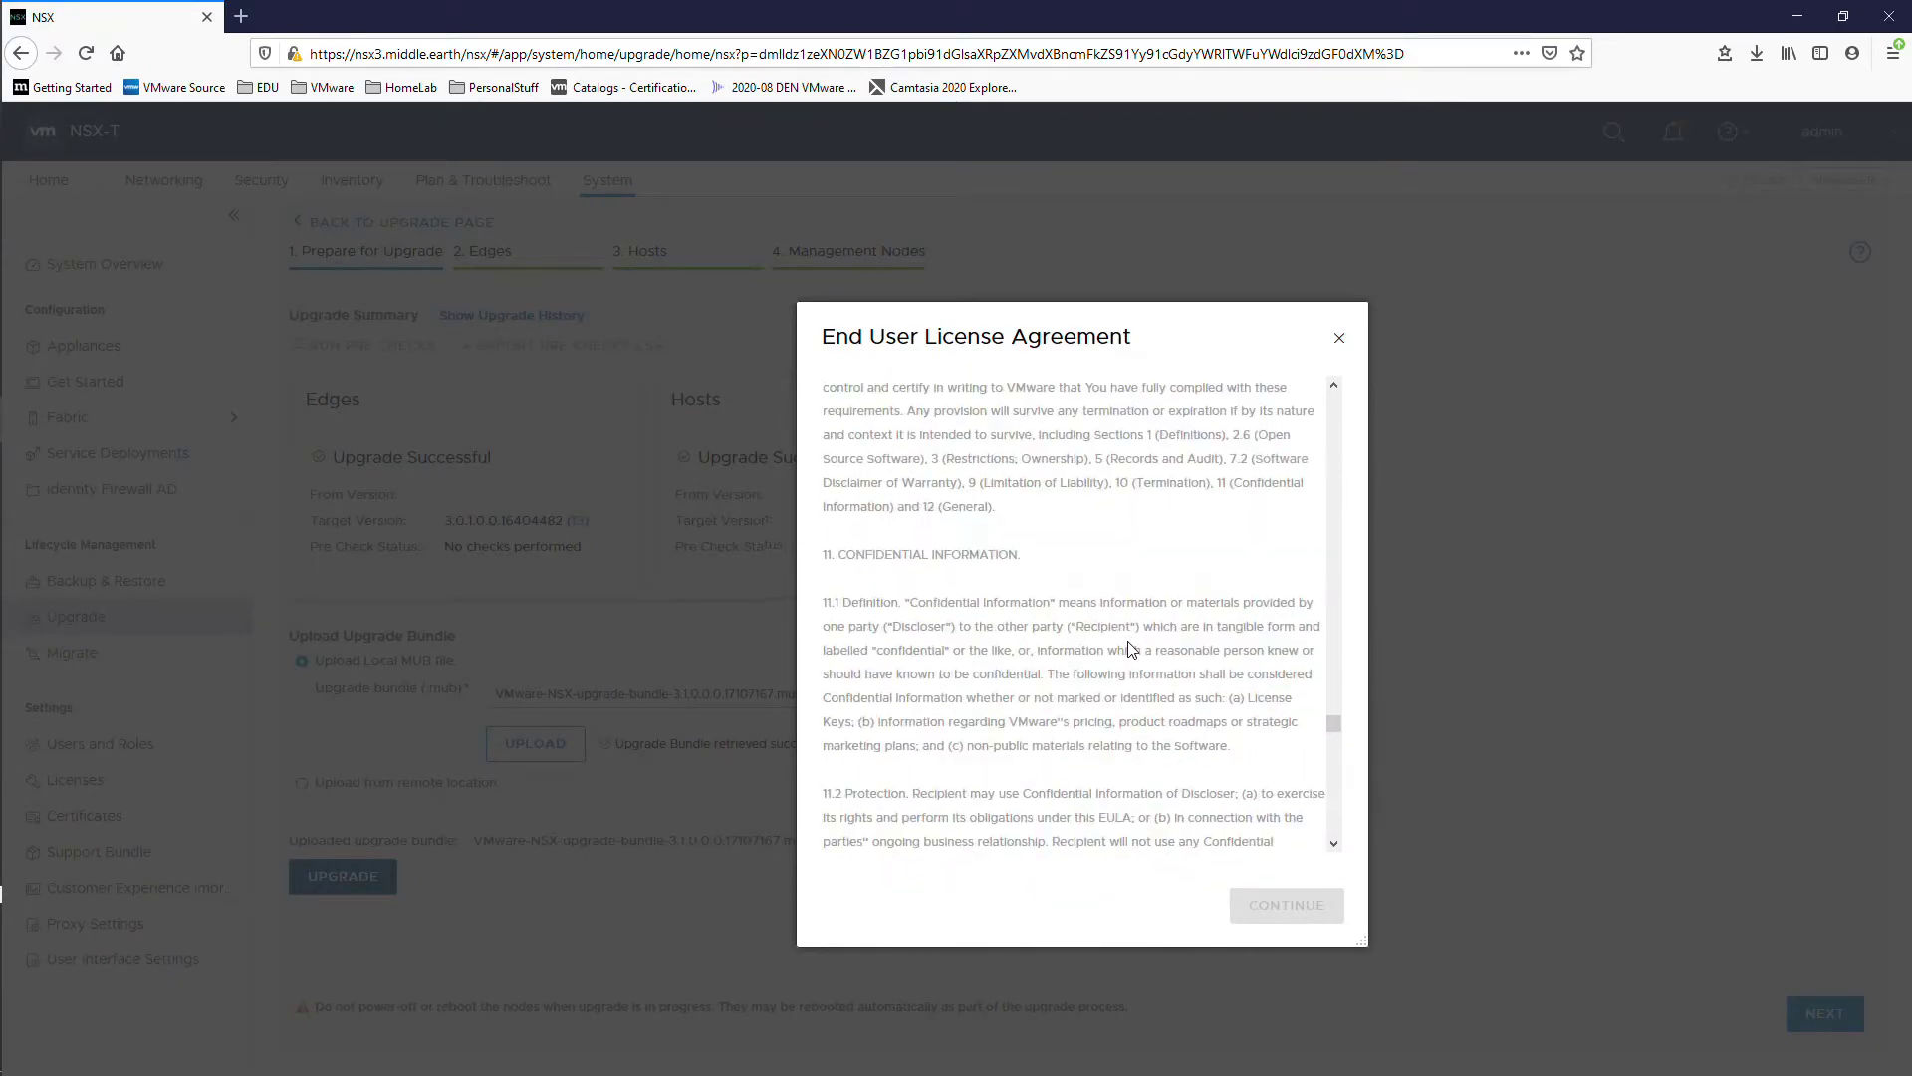
pyautogui.click(835, 836)
pyautogui.click(1286, 904)
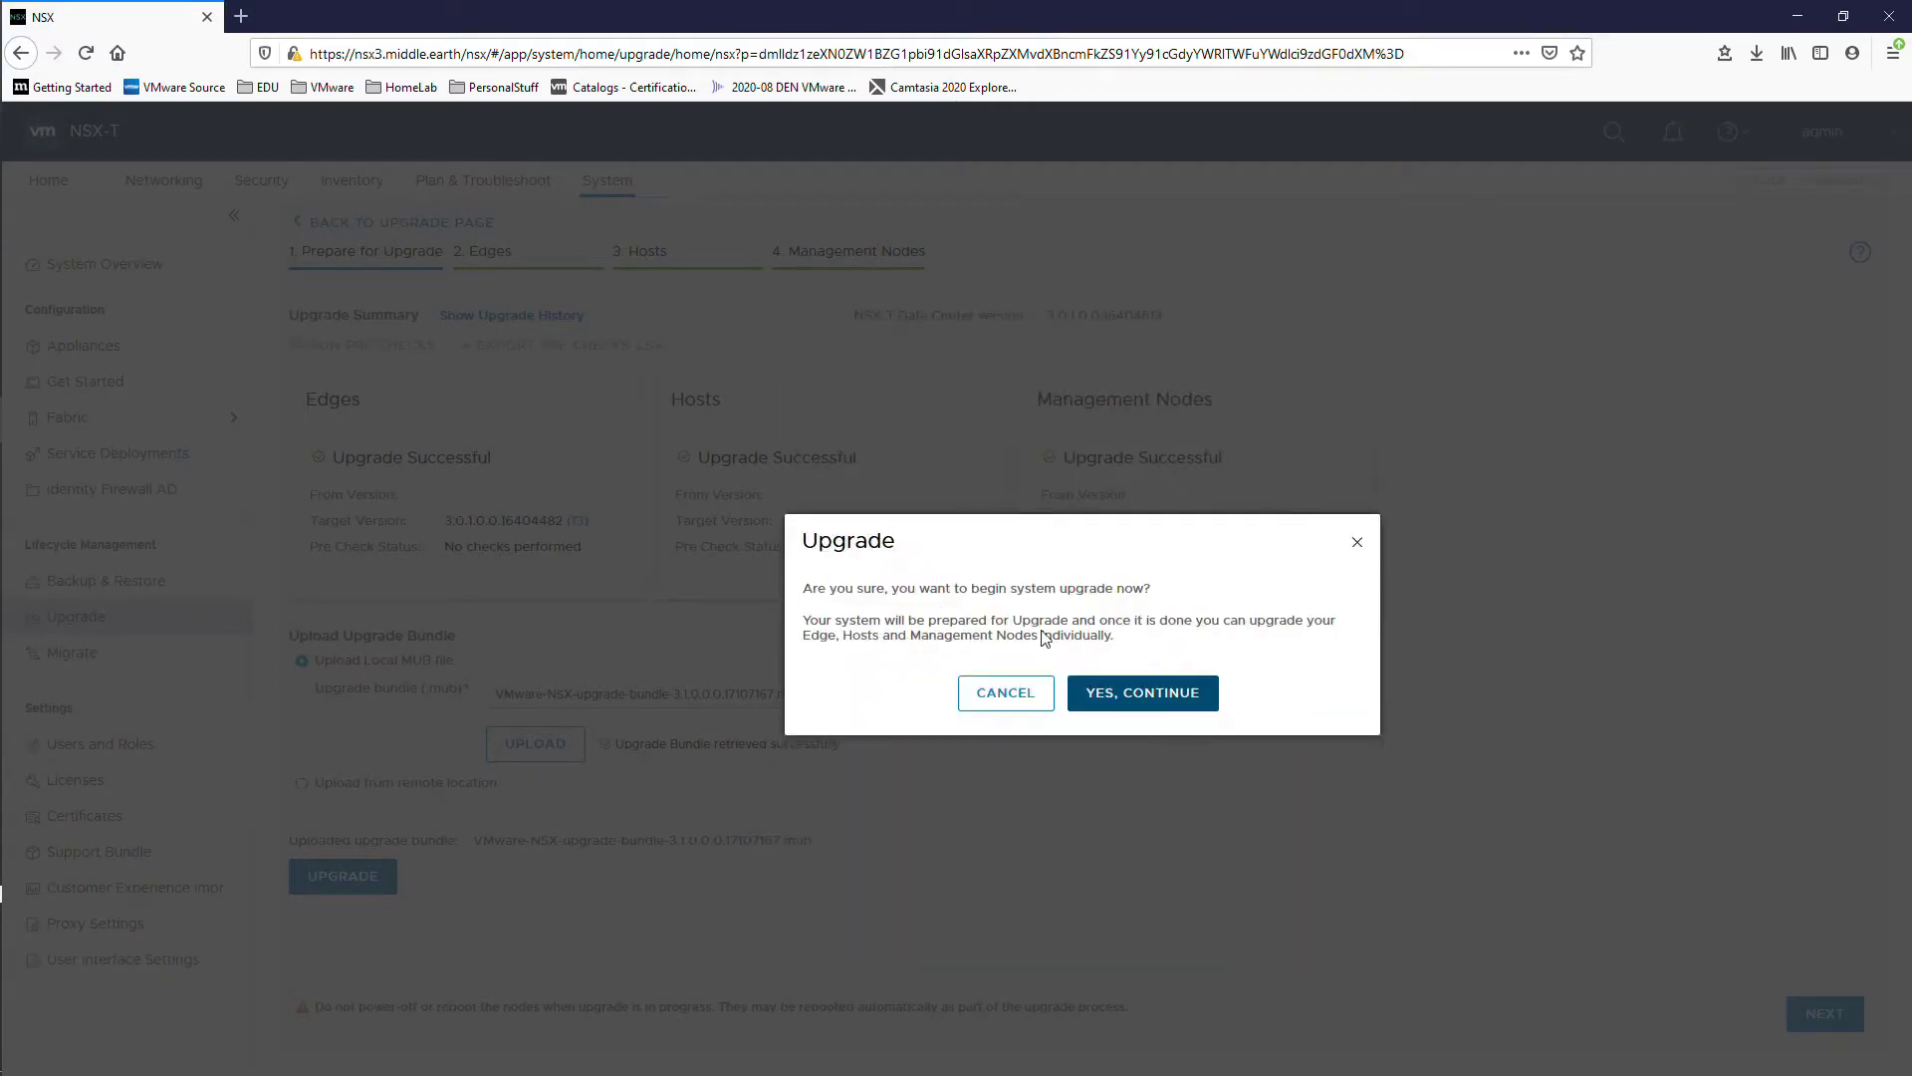
pyautogui.click(1169, 700)
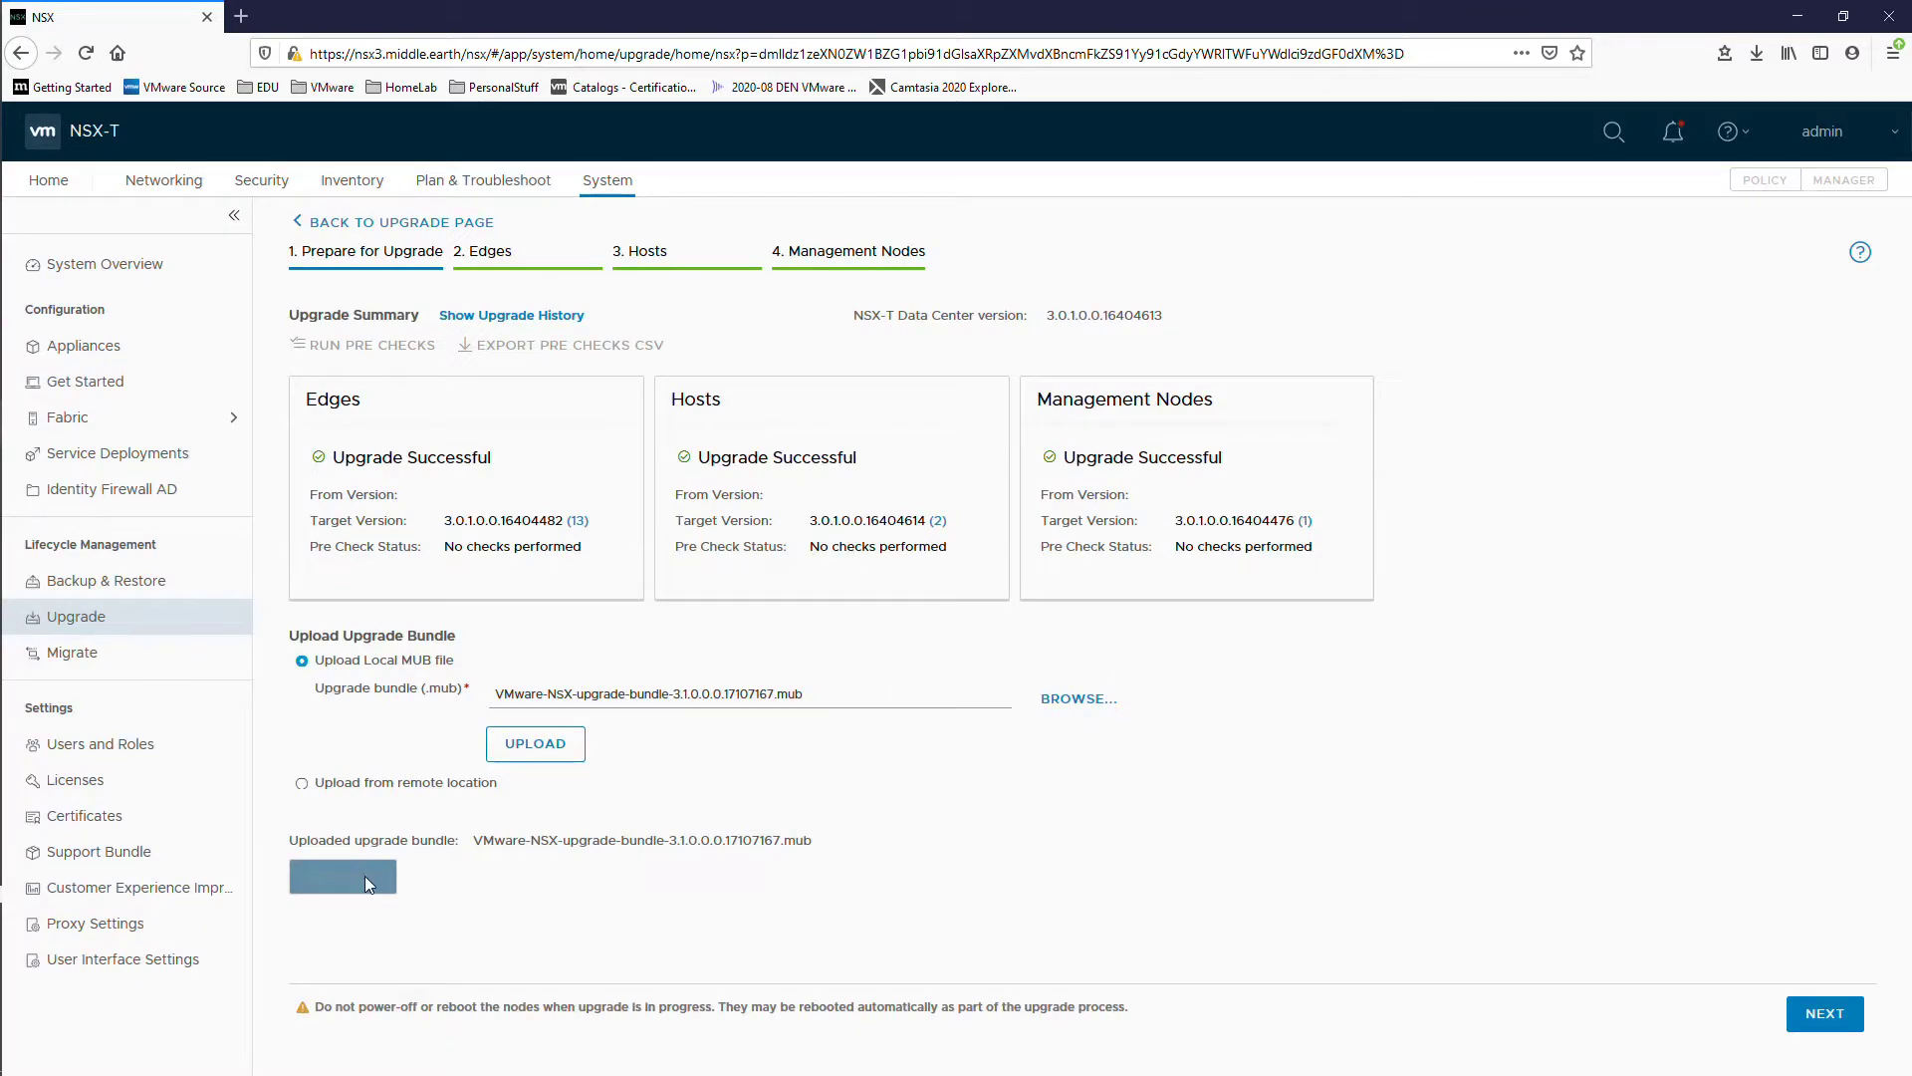
# Step: Continue the NSX Appliances upgrade, run all pre-checks, and review the 13 Edge issues
pyautogui.click(1825, 1013)
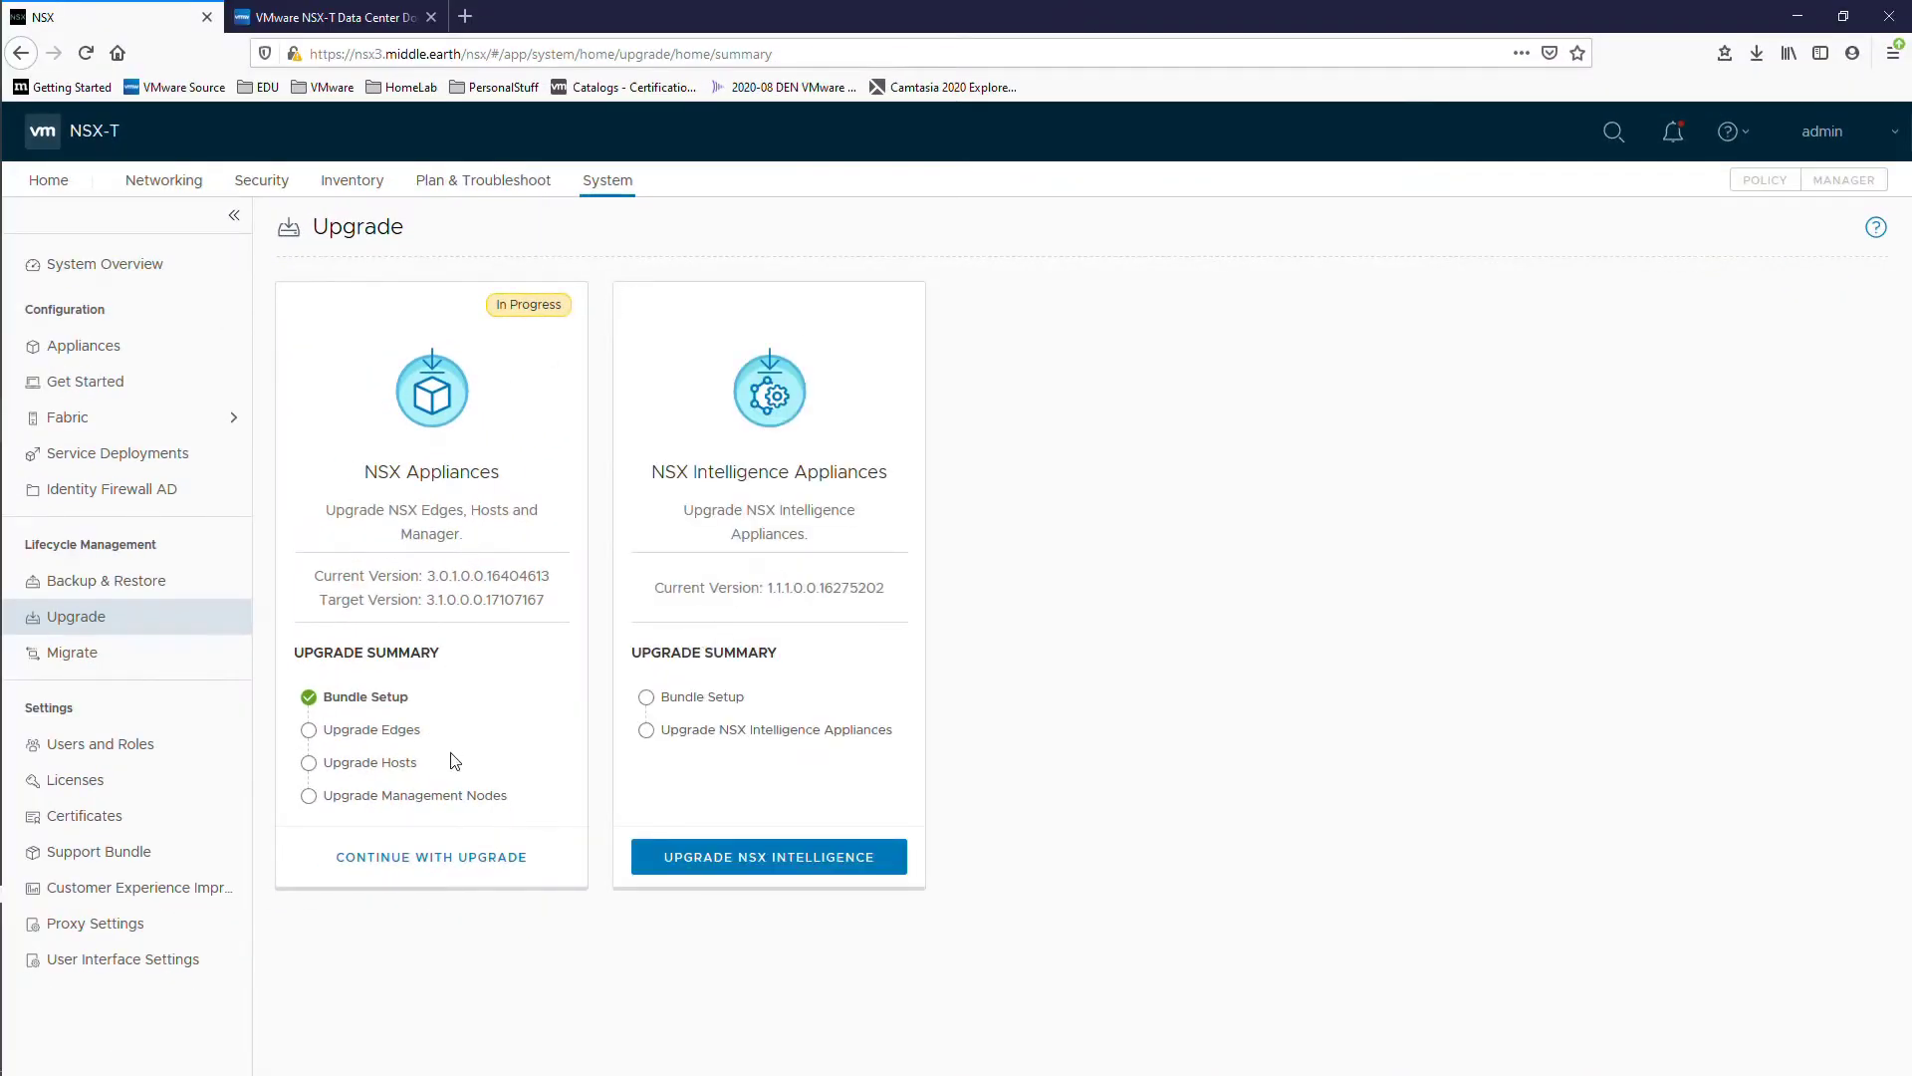
pyautogui.click(430, 854)
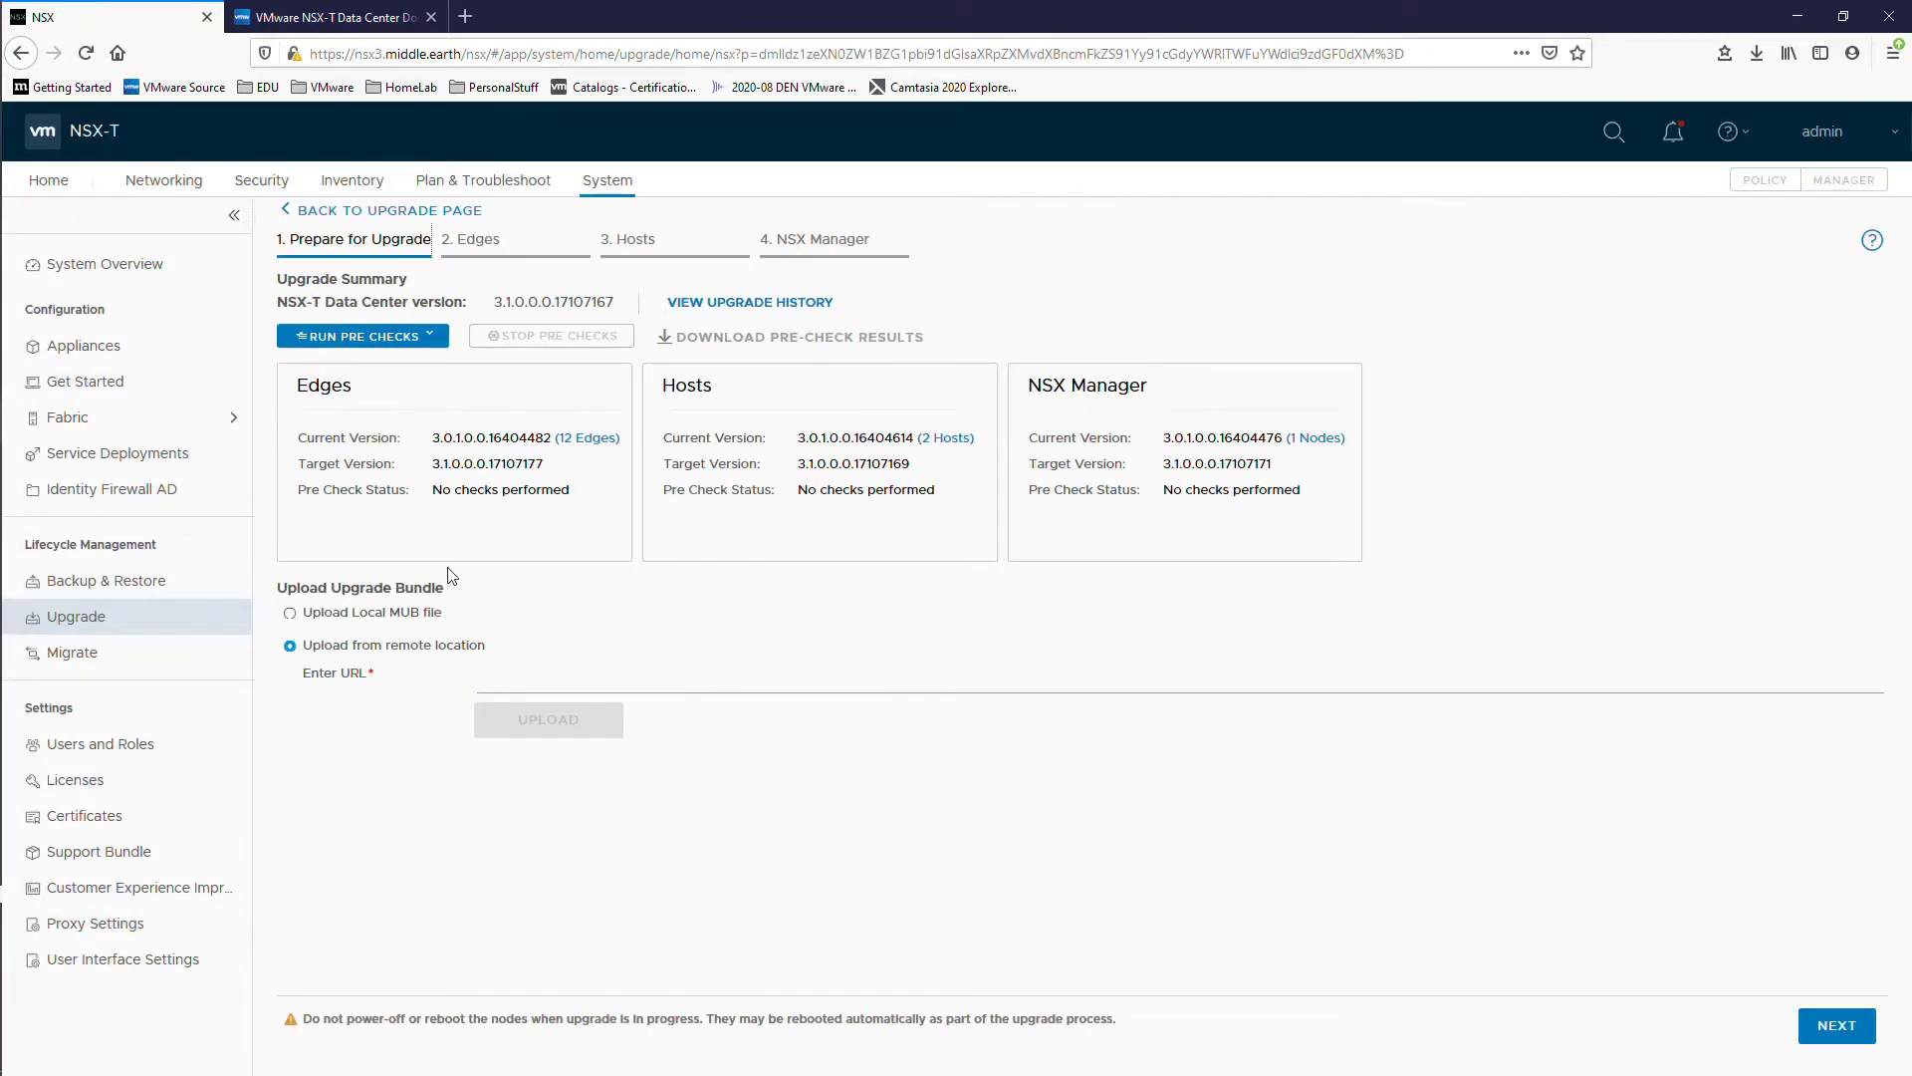
pyautogui.click(403, 340)
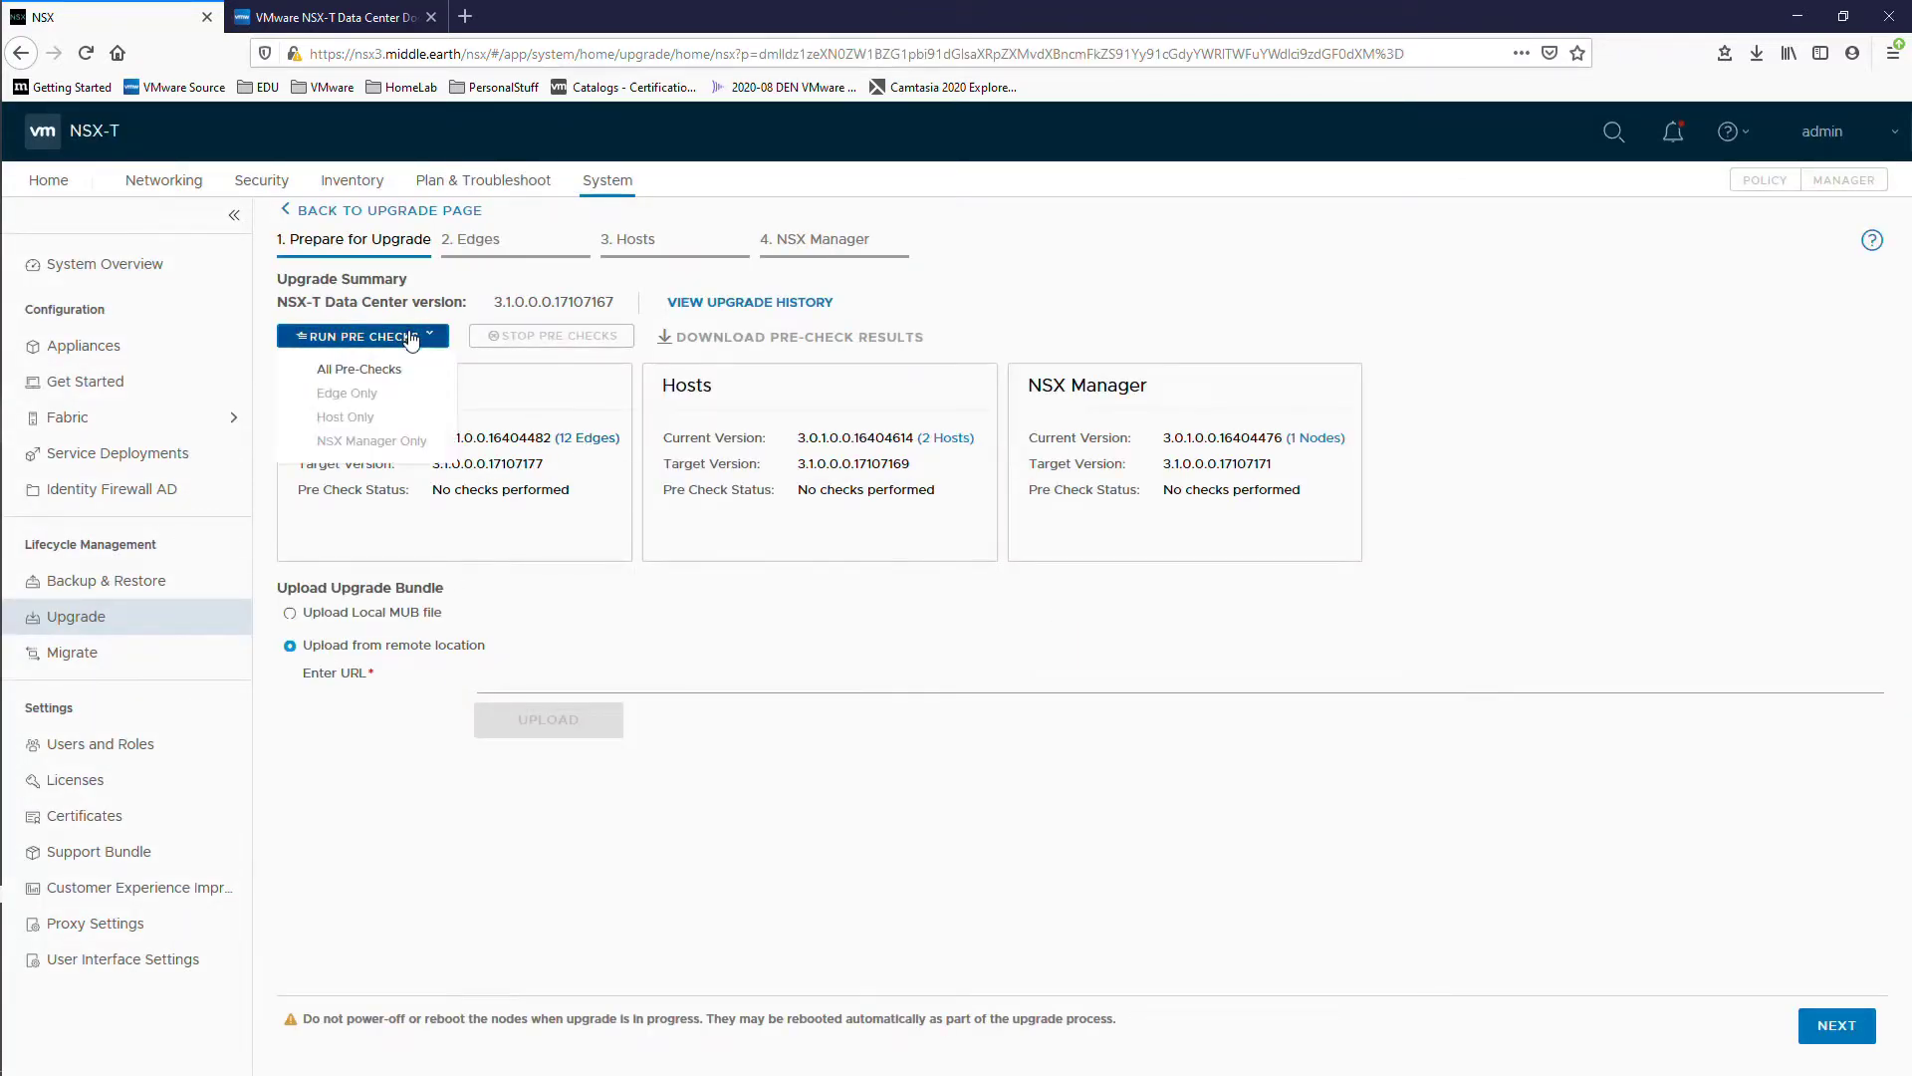
pyautogui.click(359, 367)
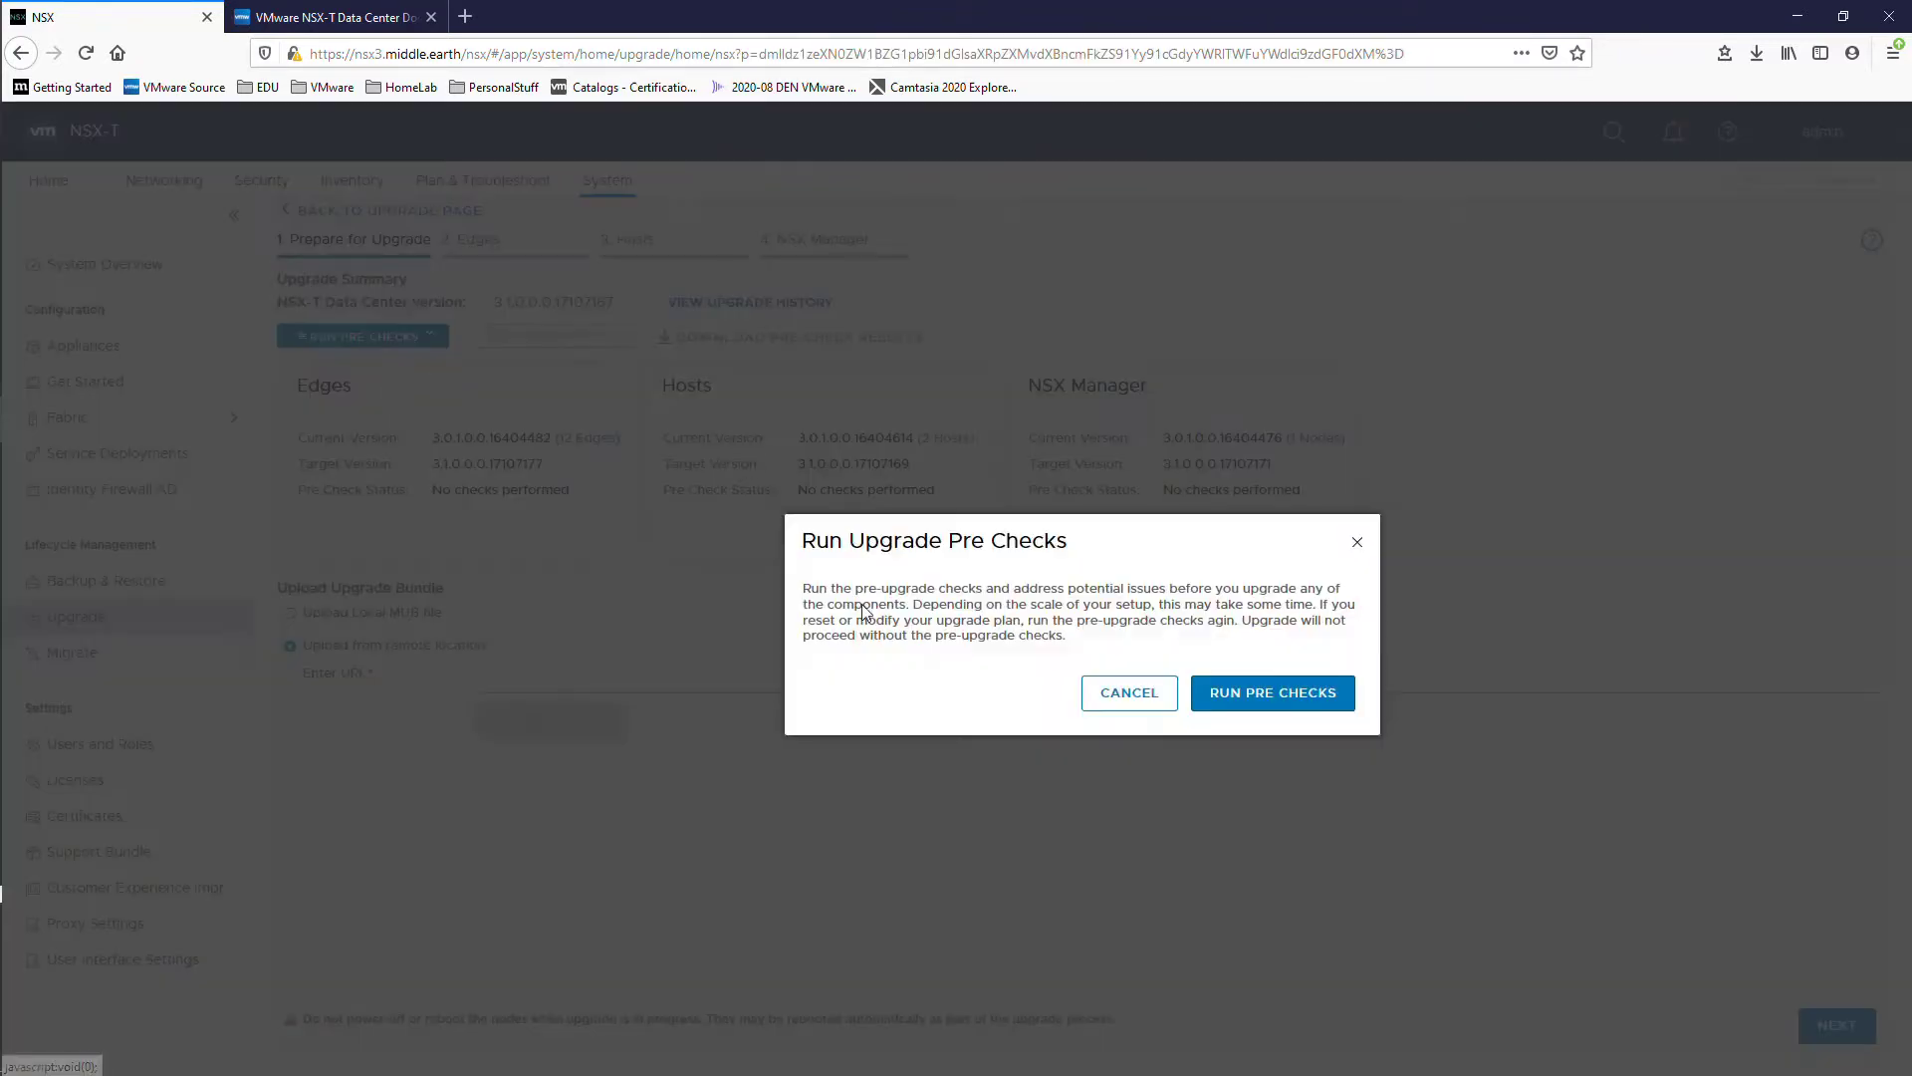
pyautogui.click(1260, 702)
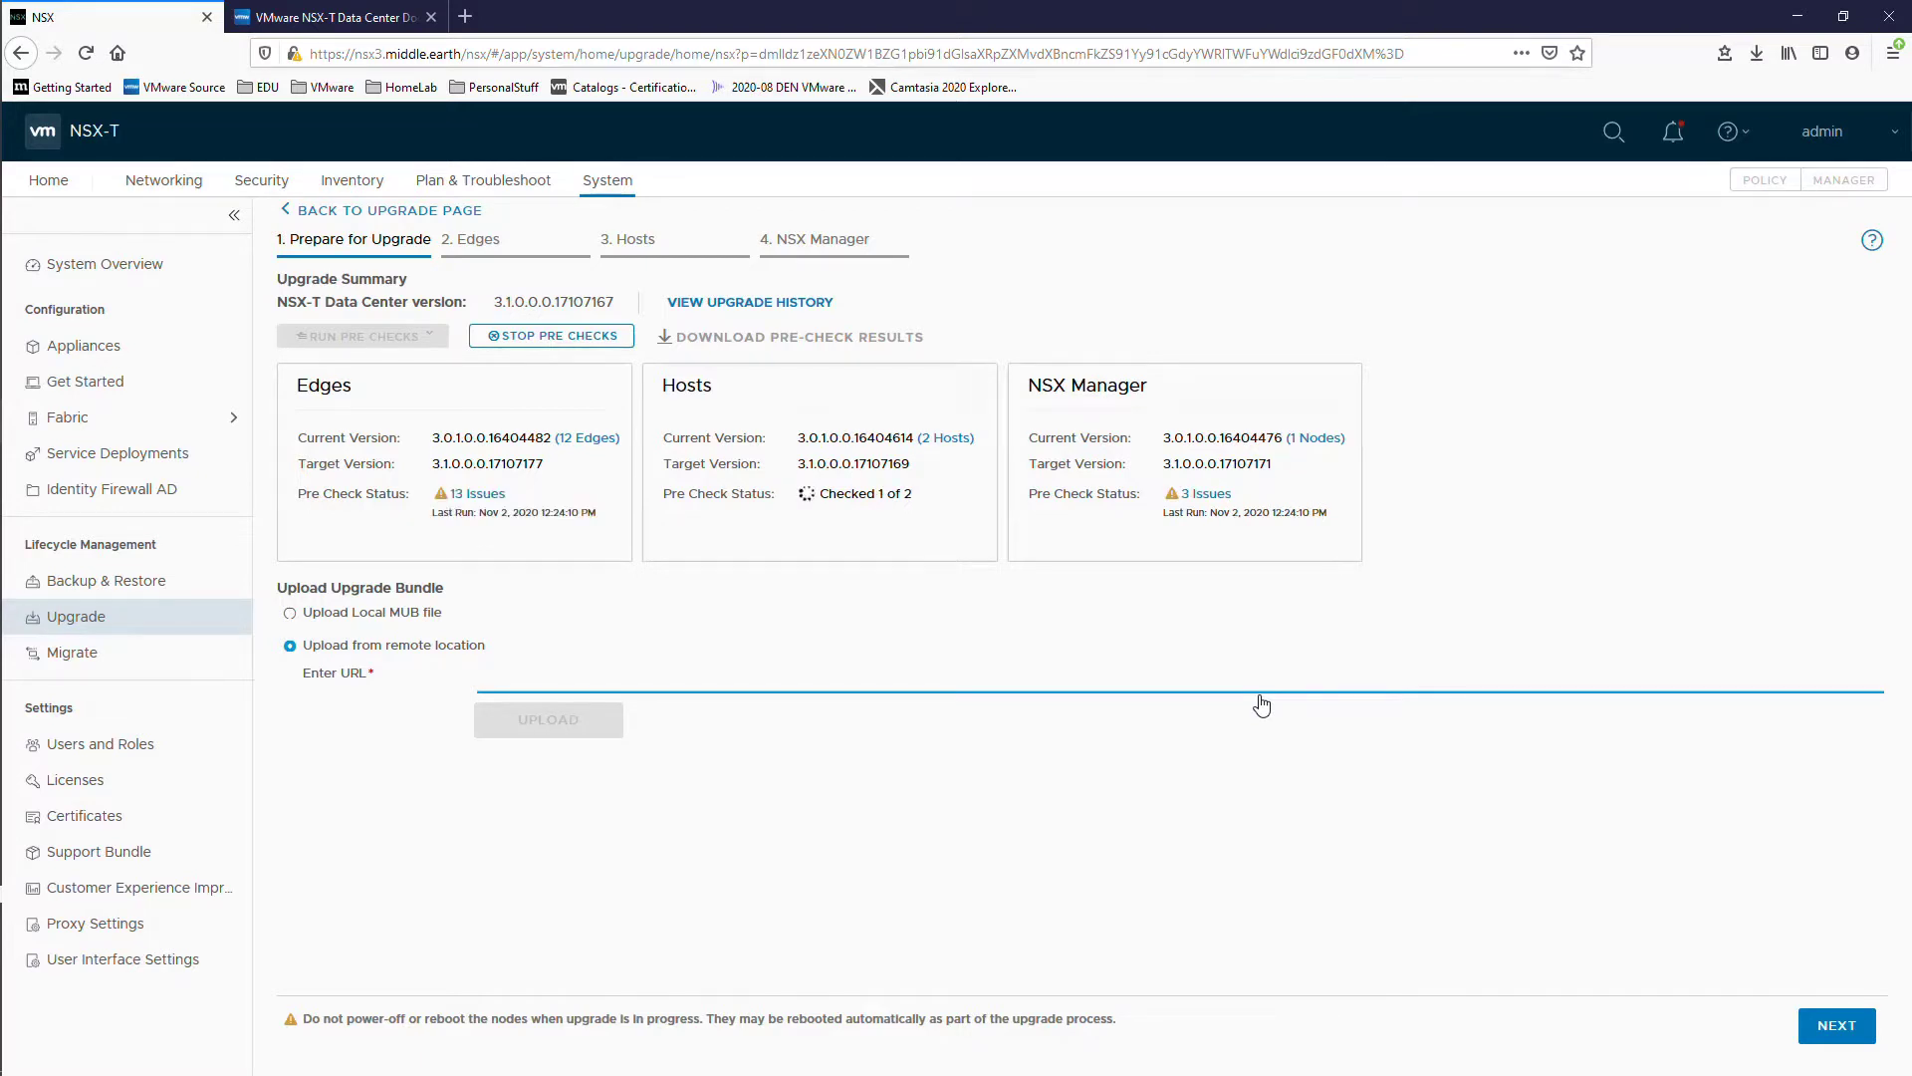
pyautogui.click(478, 494)
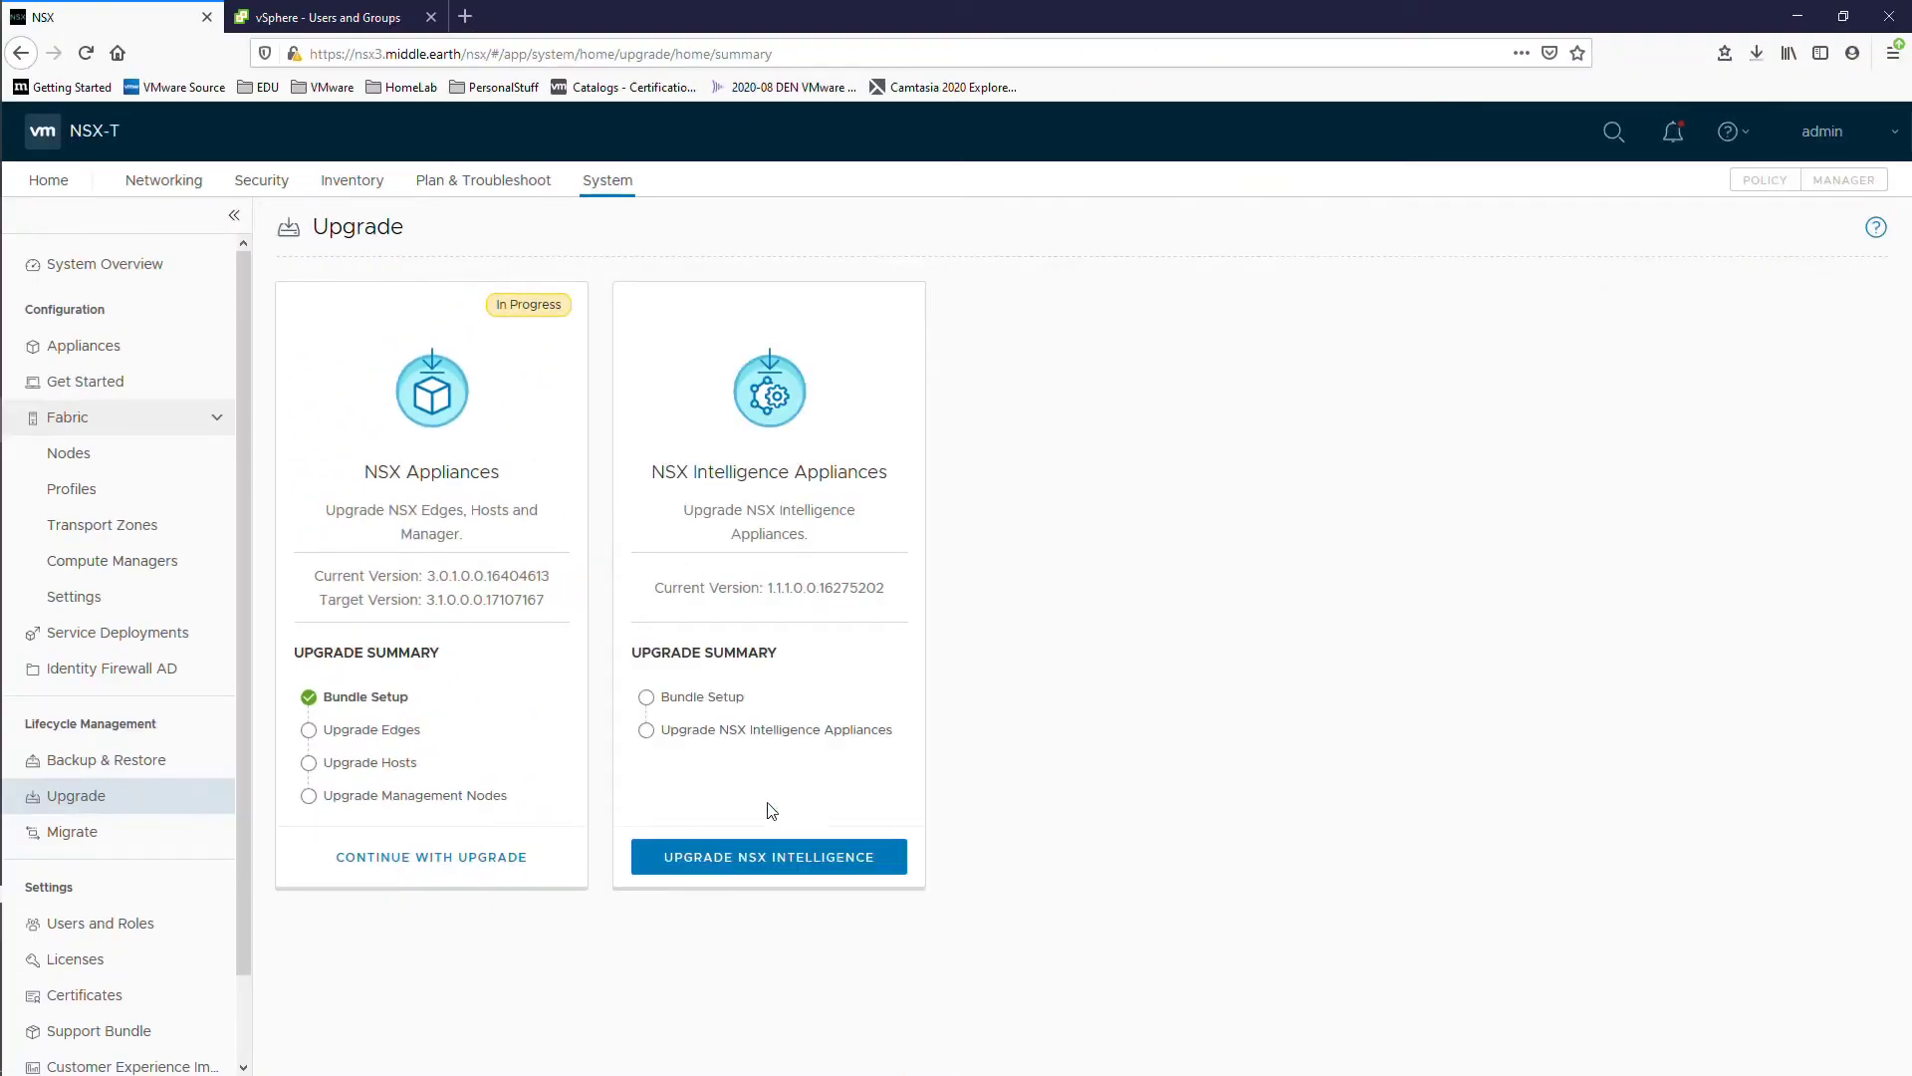
# Step: Upgrade the NSX Intelligence appliance to 1.2.0 and review its recent logs at 40%
pyautogui.click(782, 863)
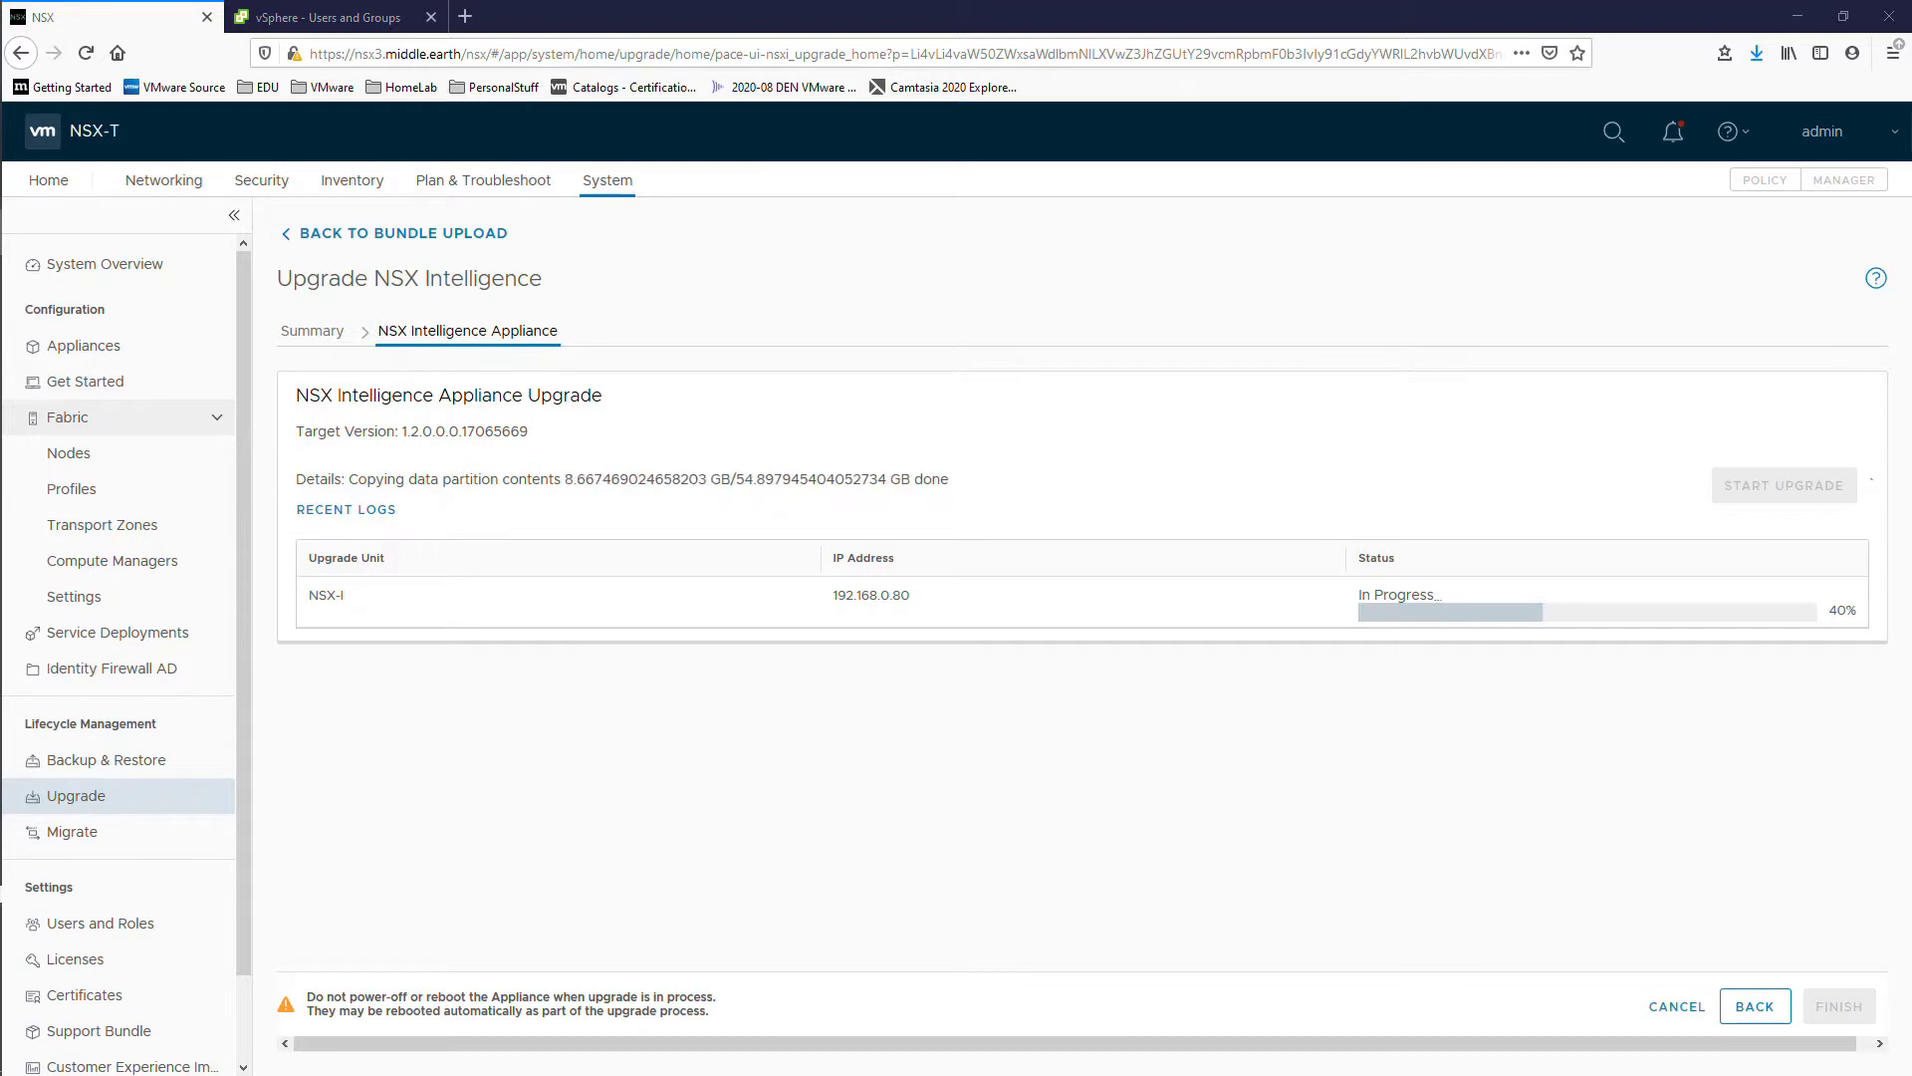
pyautogui.click(363, 508)
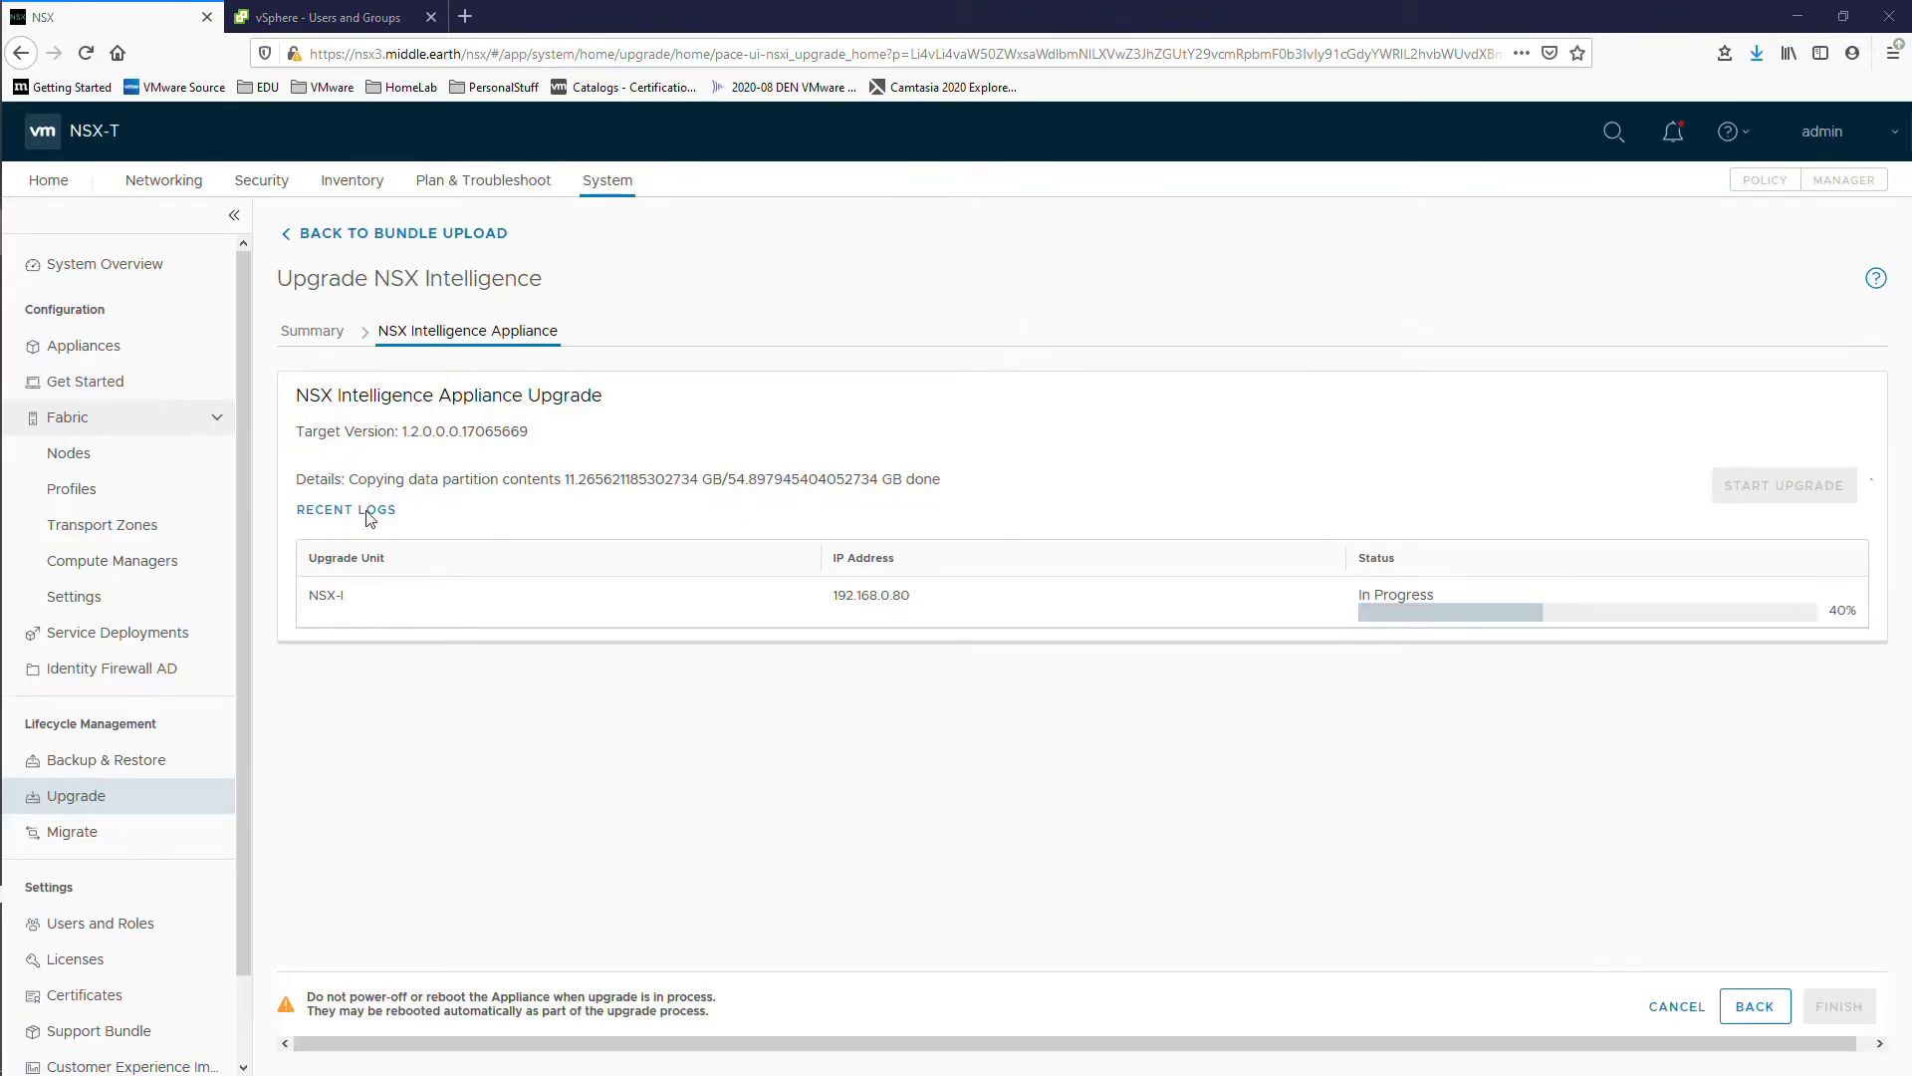
pyautogui.click(367, 511)
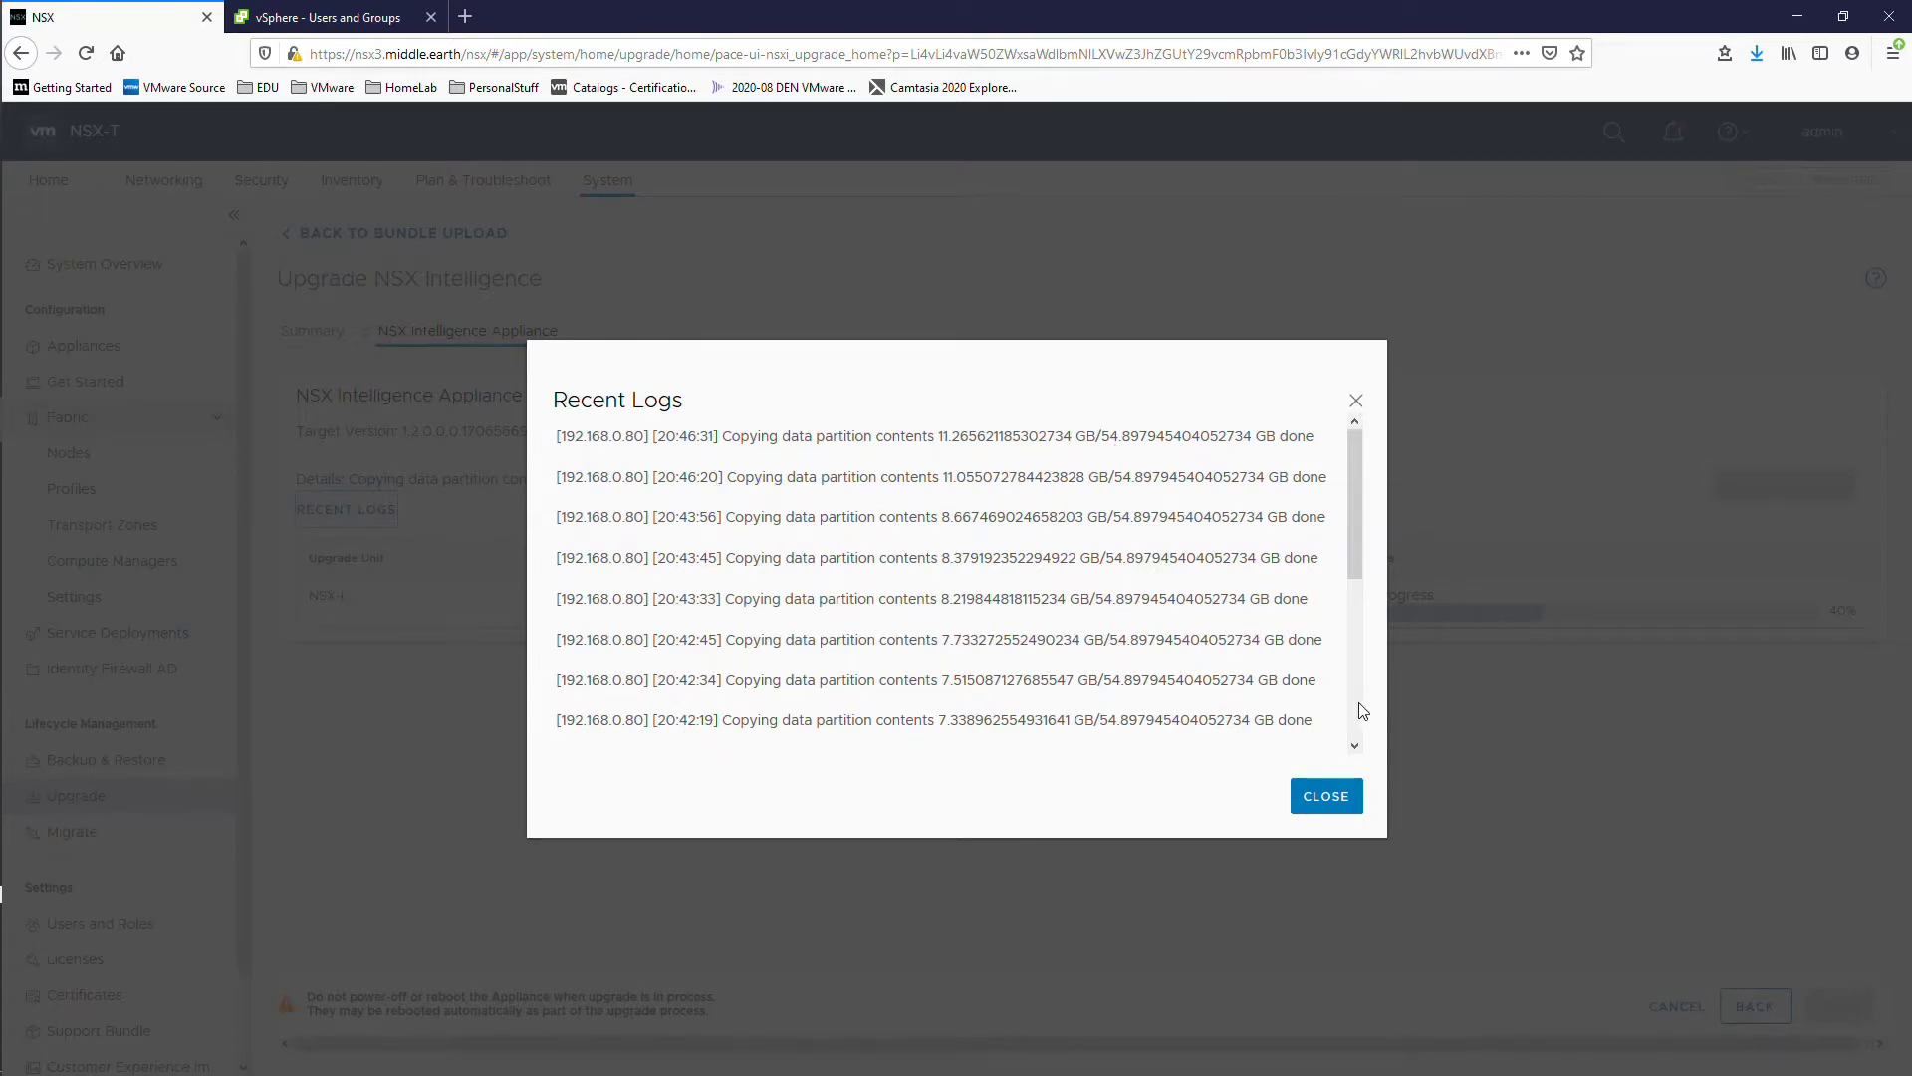
pyautogui.scroll(-3, 840, 737)
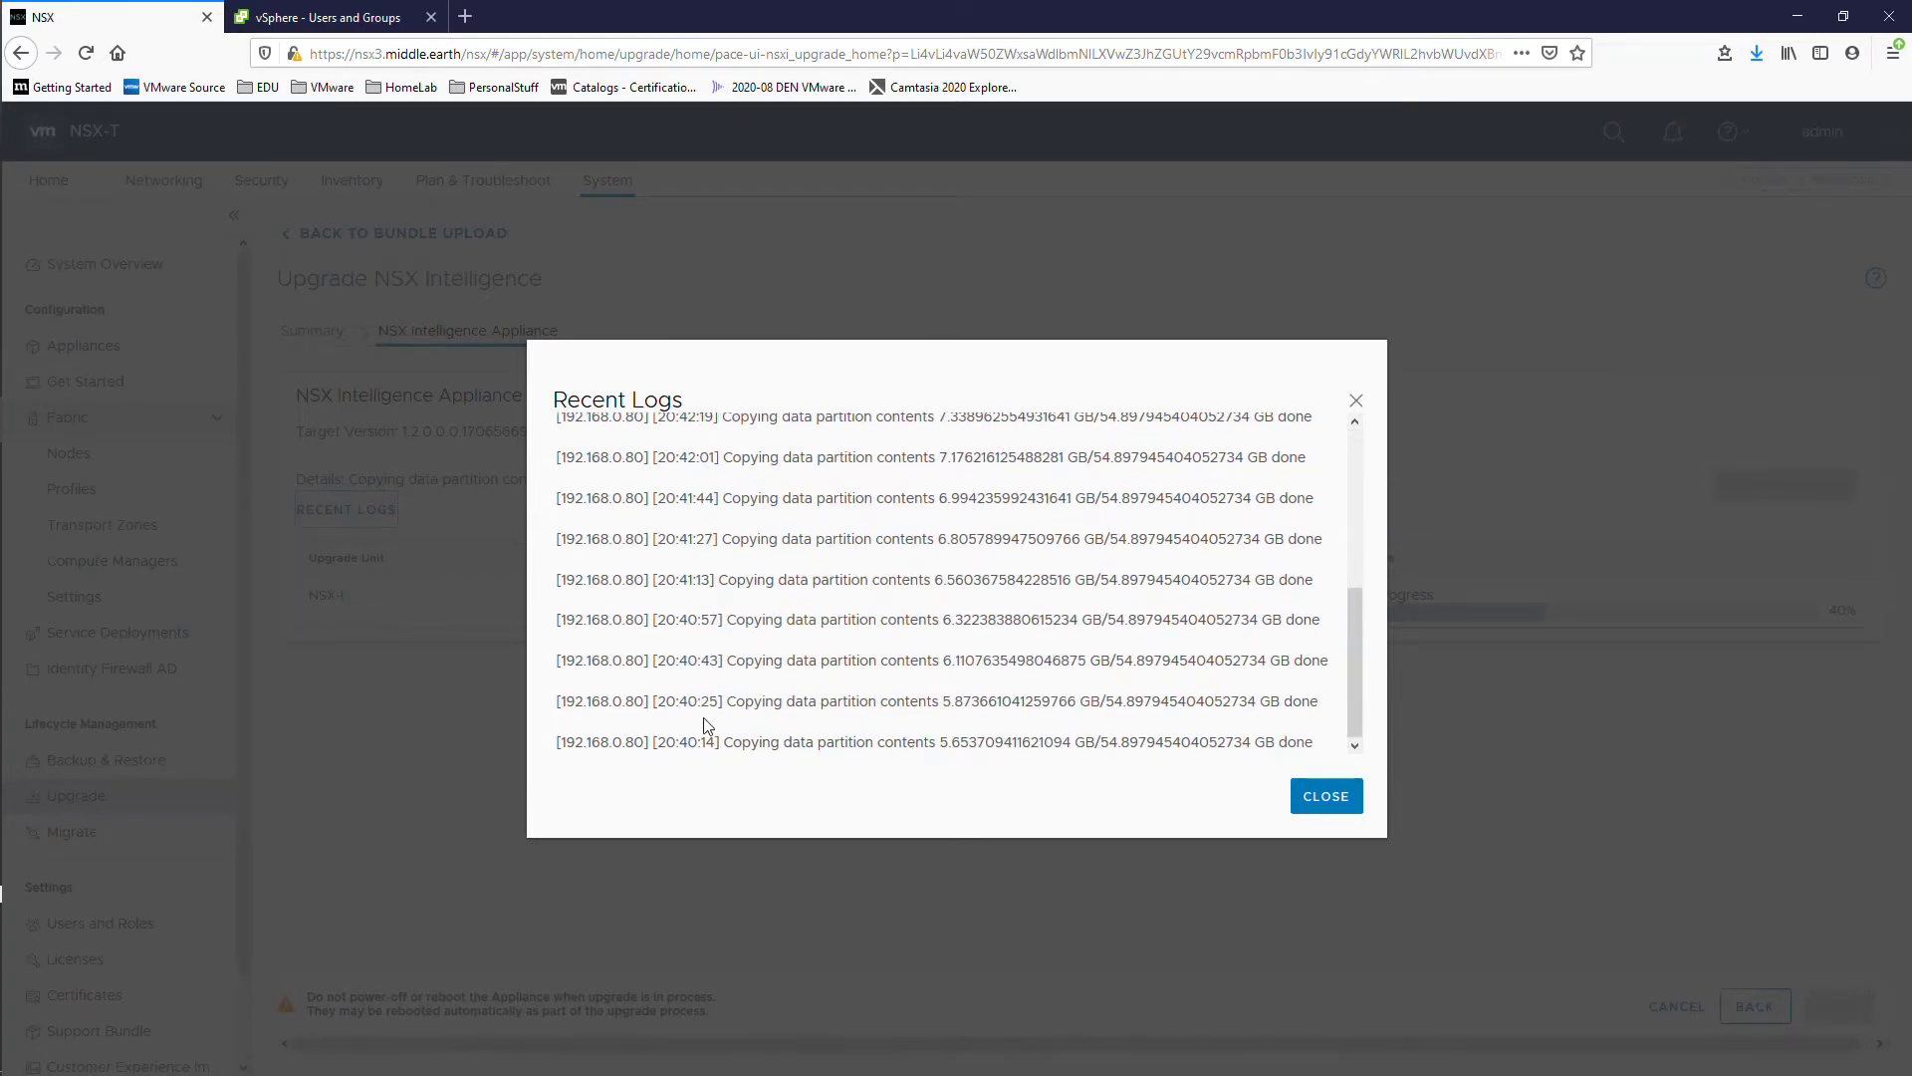
pyautogui.scroll(3, 705, 725)
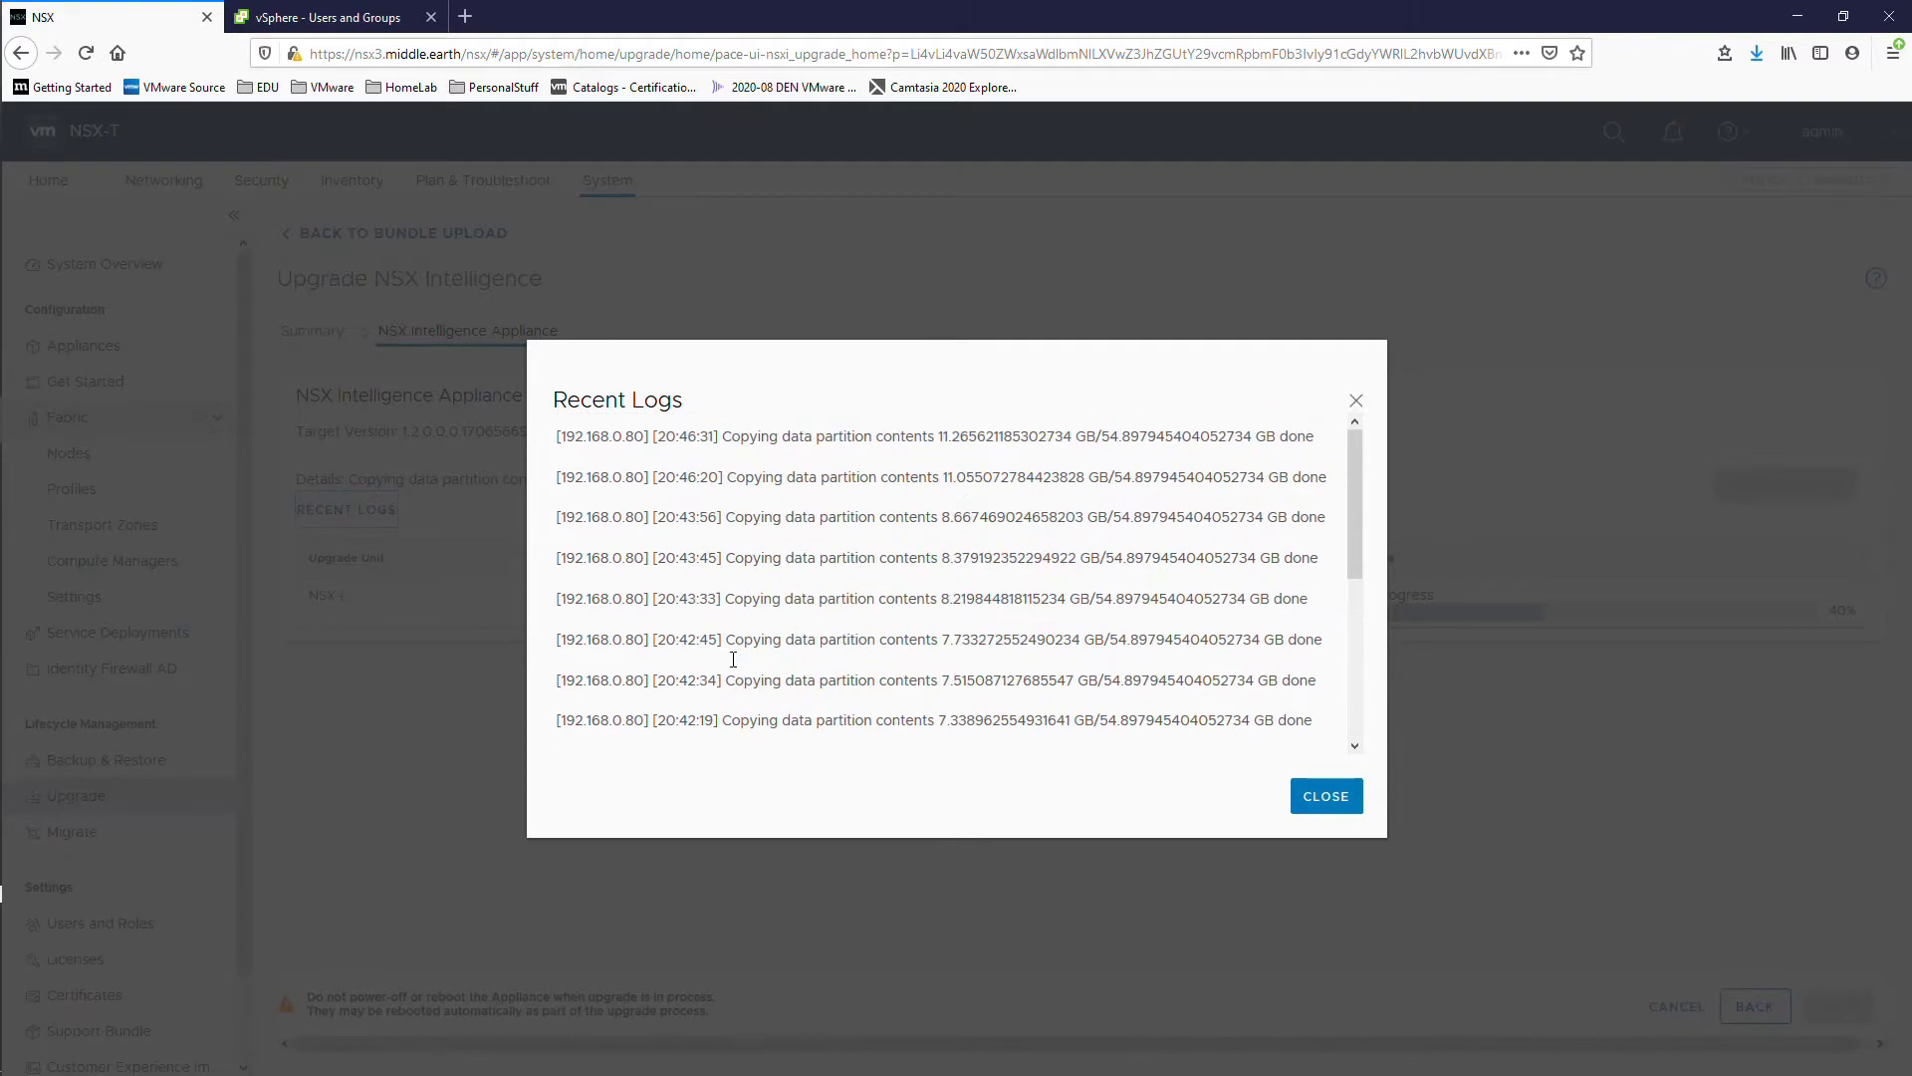
pyautogui.click(1328, 797)
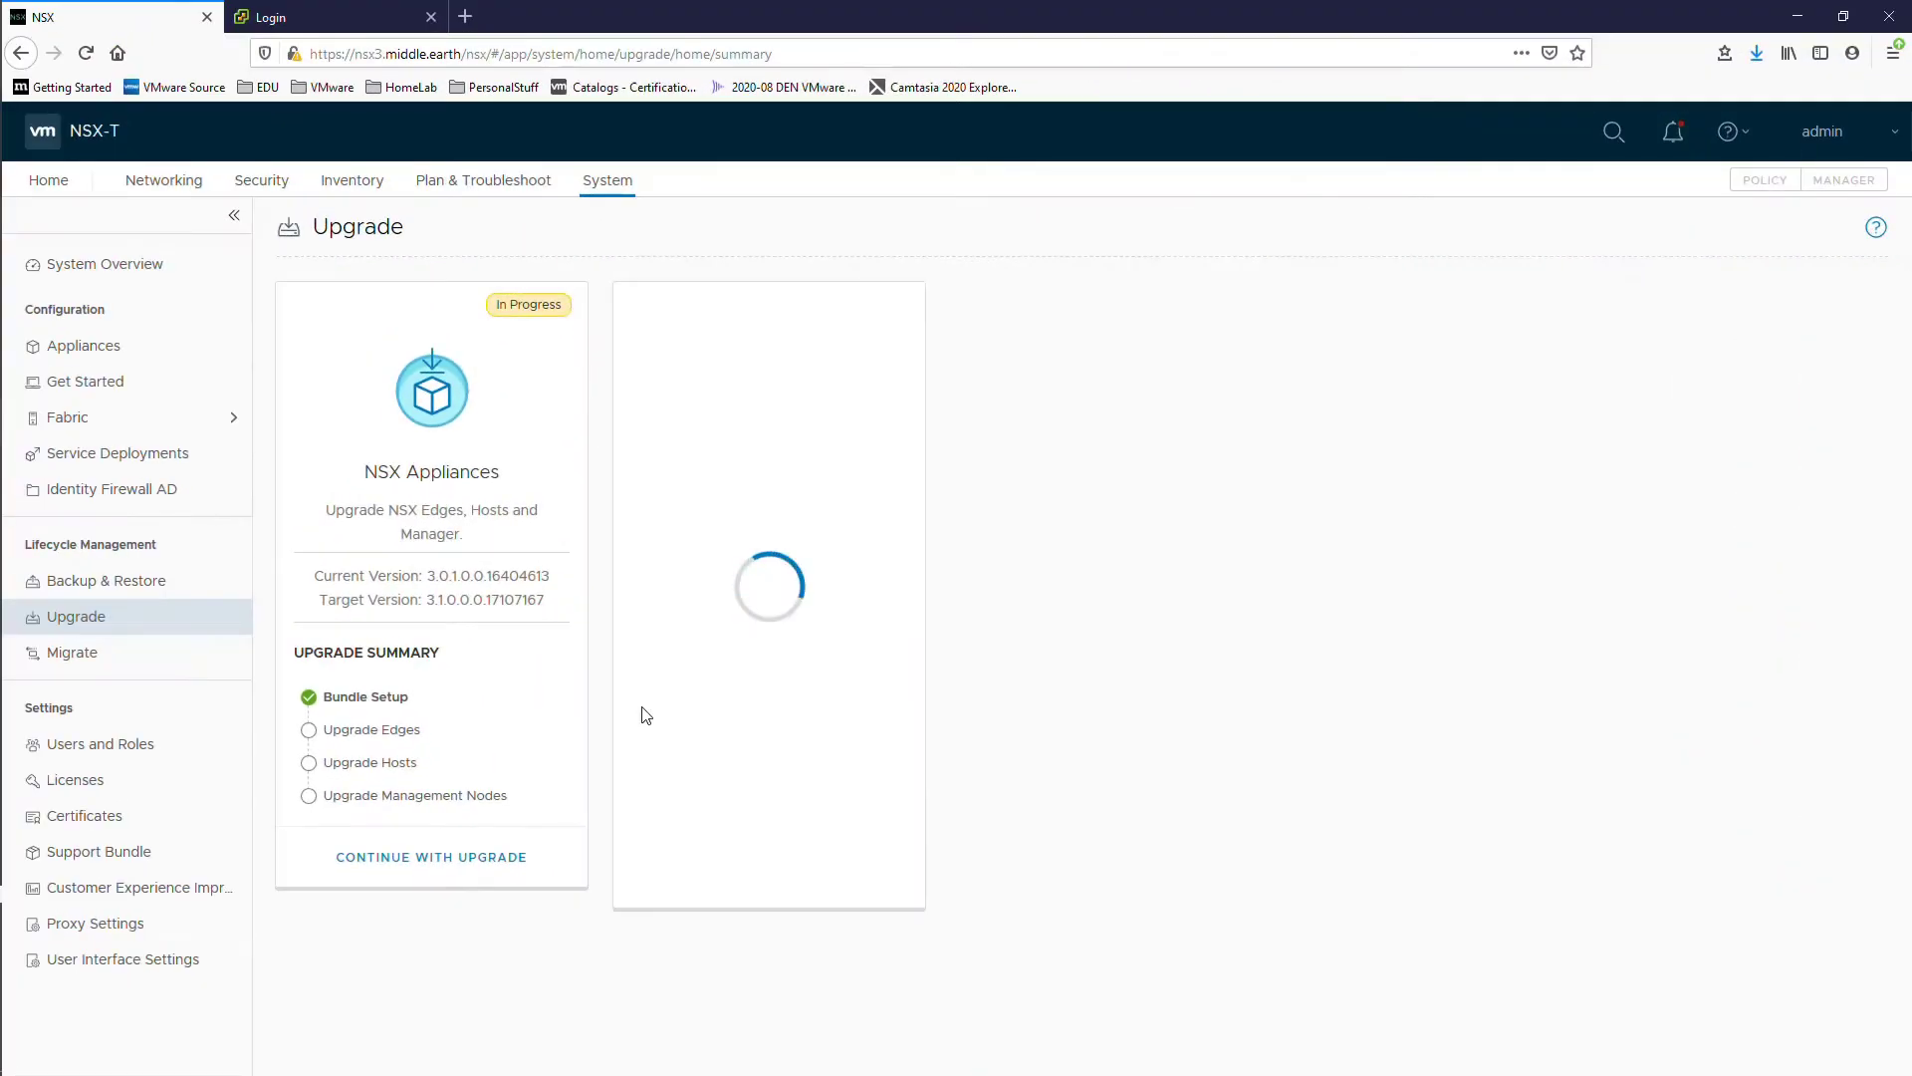
# Step: Review and dismiss the NSX Manager pre-check issue
pyautogui.click(428, 858)
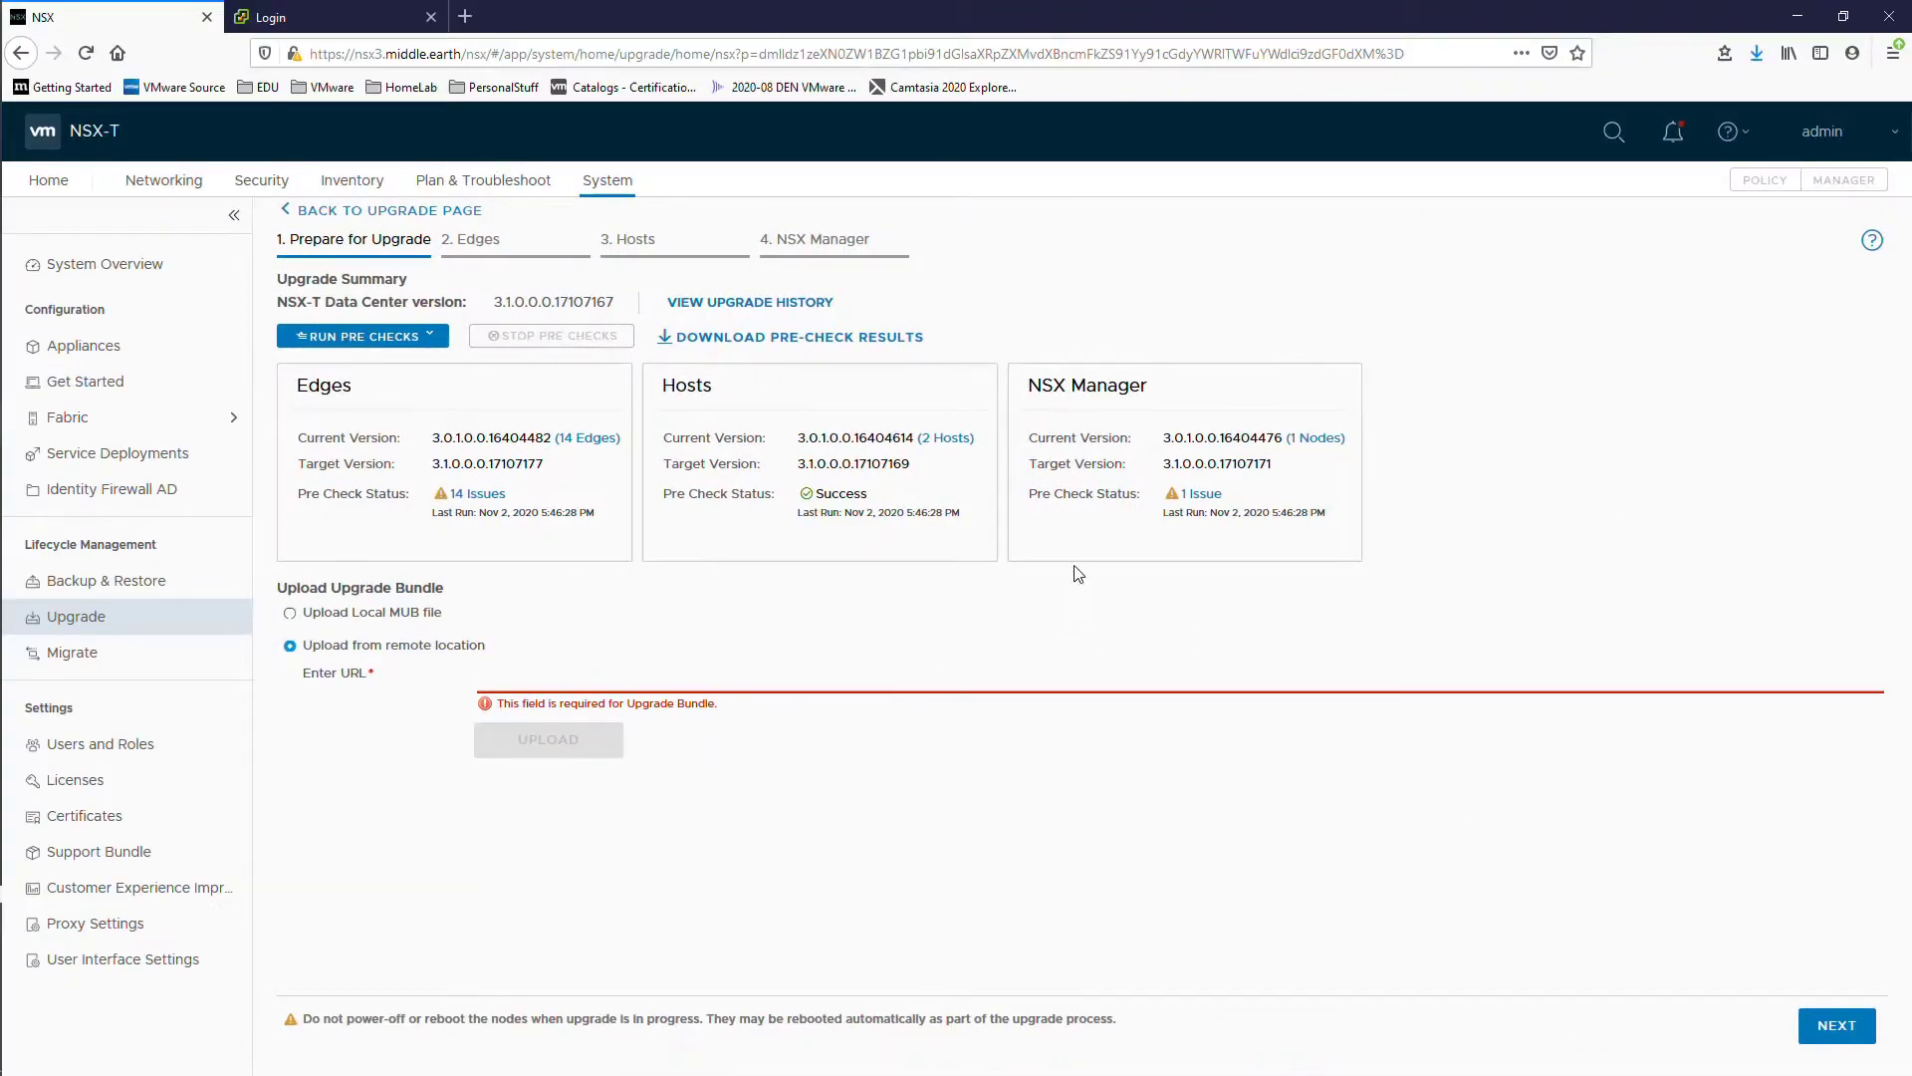
pyautogui.click(1200, 494)
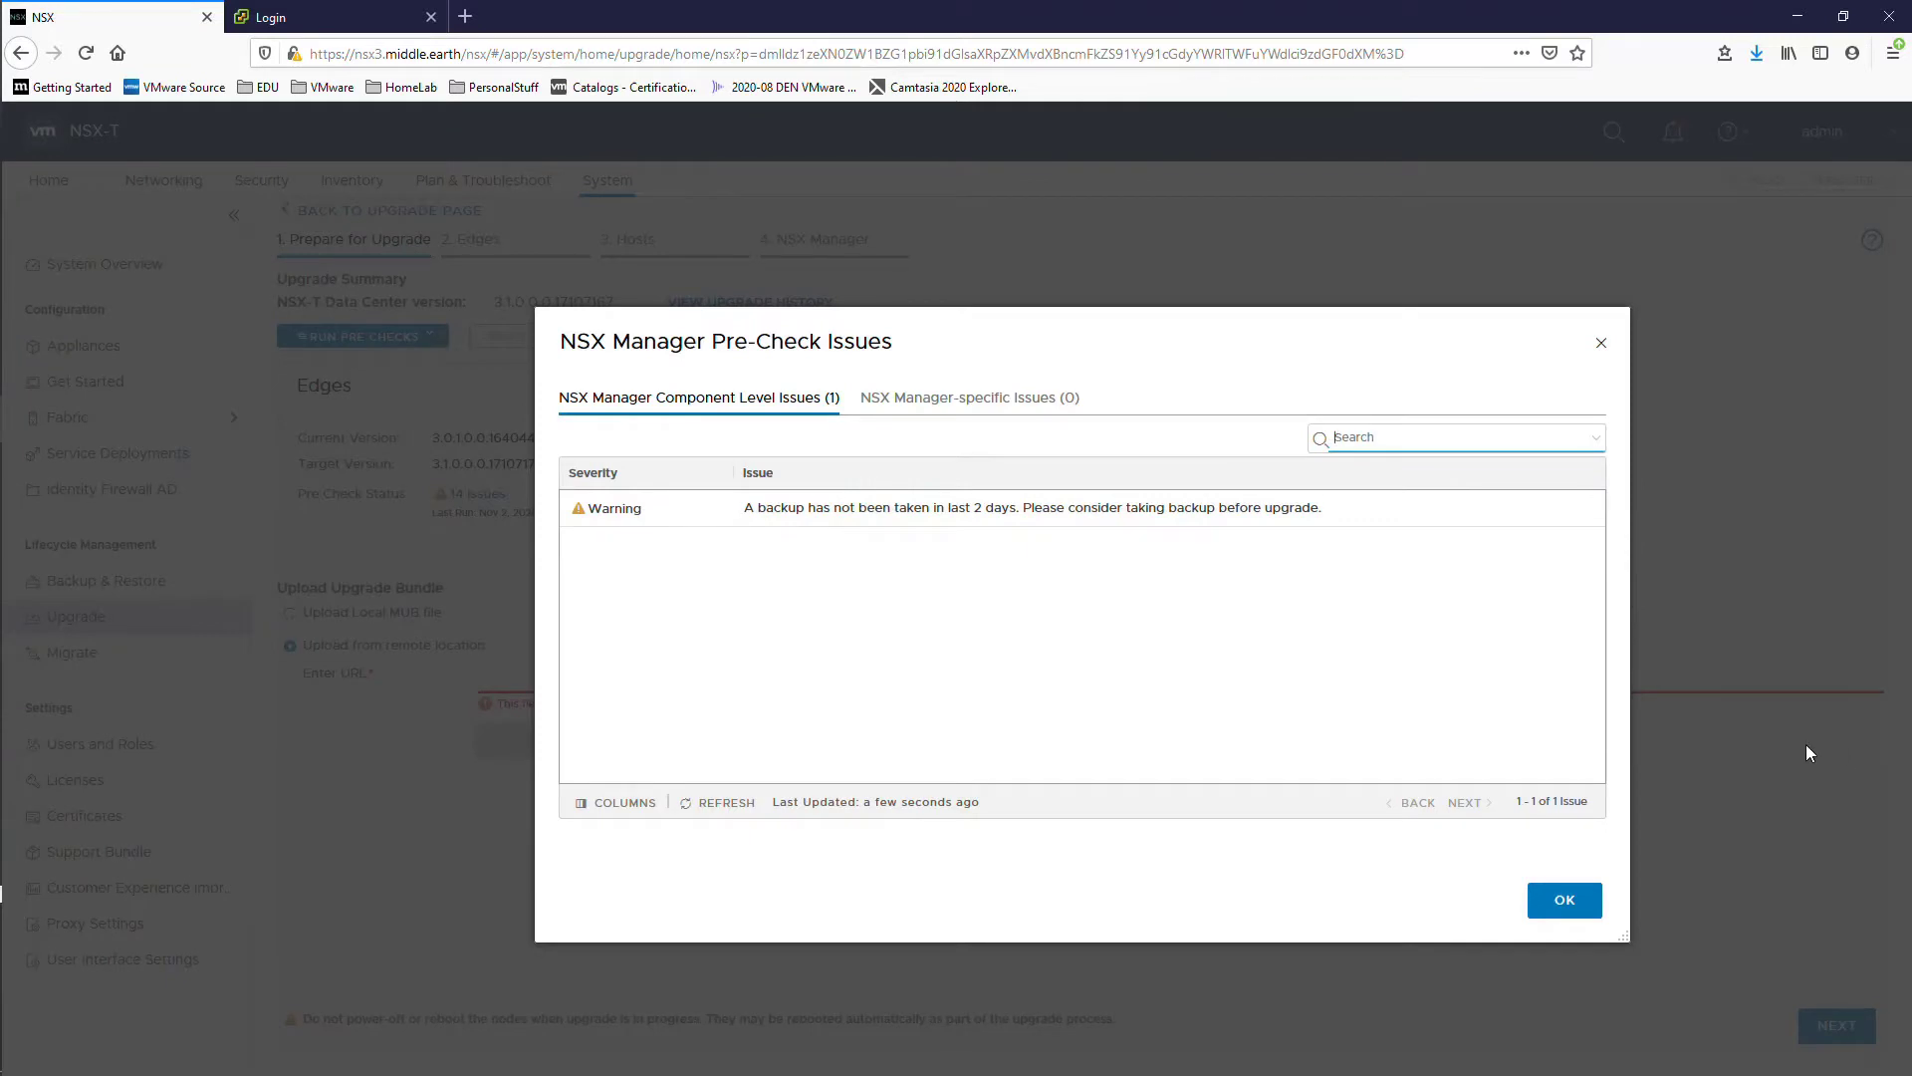
pyautogui.click(1564, 900)
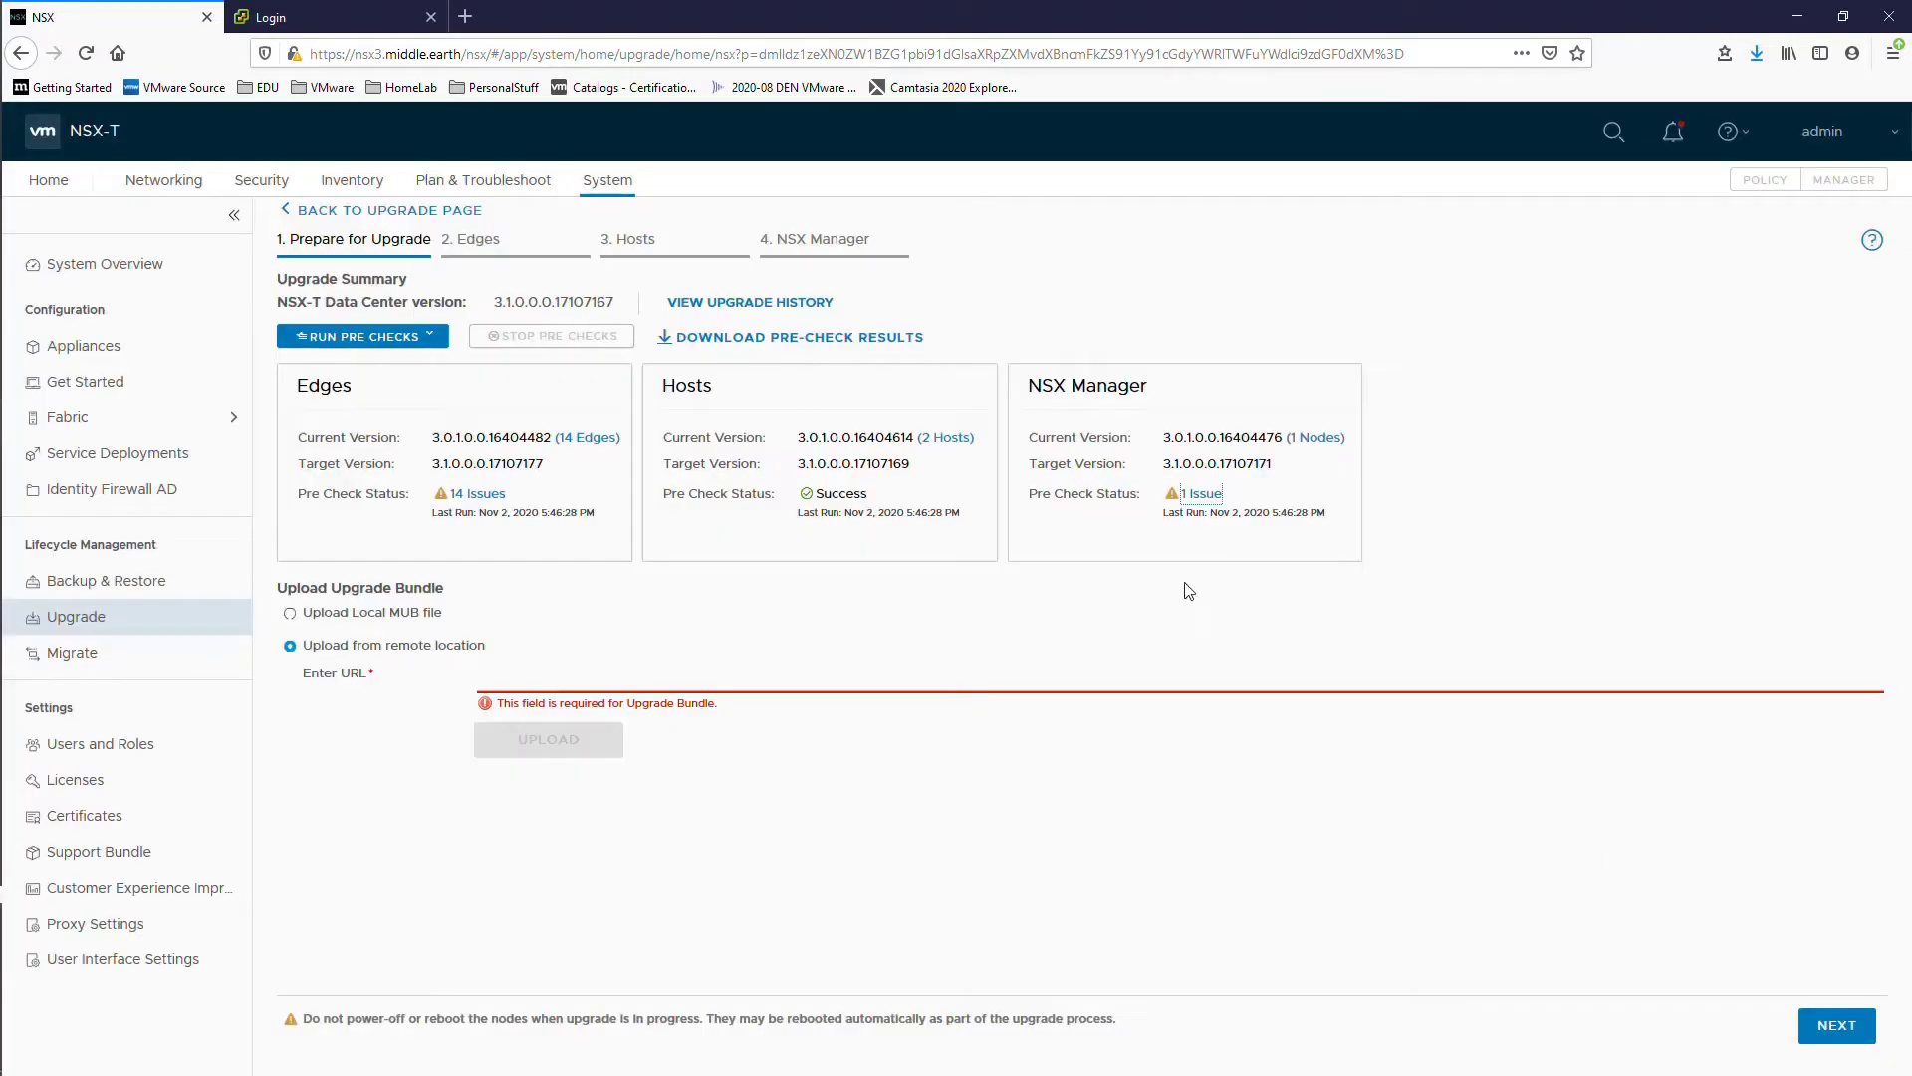
# Step: Configure and save SFTP backup to 192.168.0.20 at /nsxbackups with the SFTP username, then return to Upgrade
pyautogui.click(135, 587)
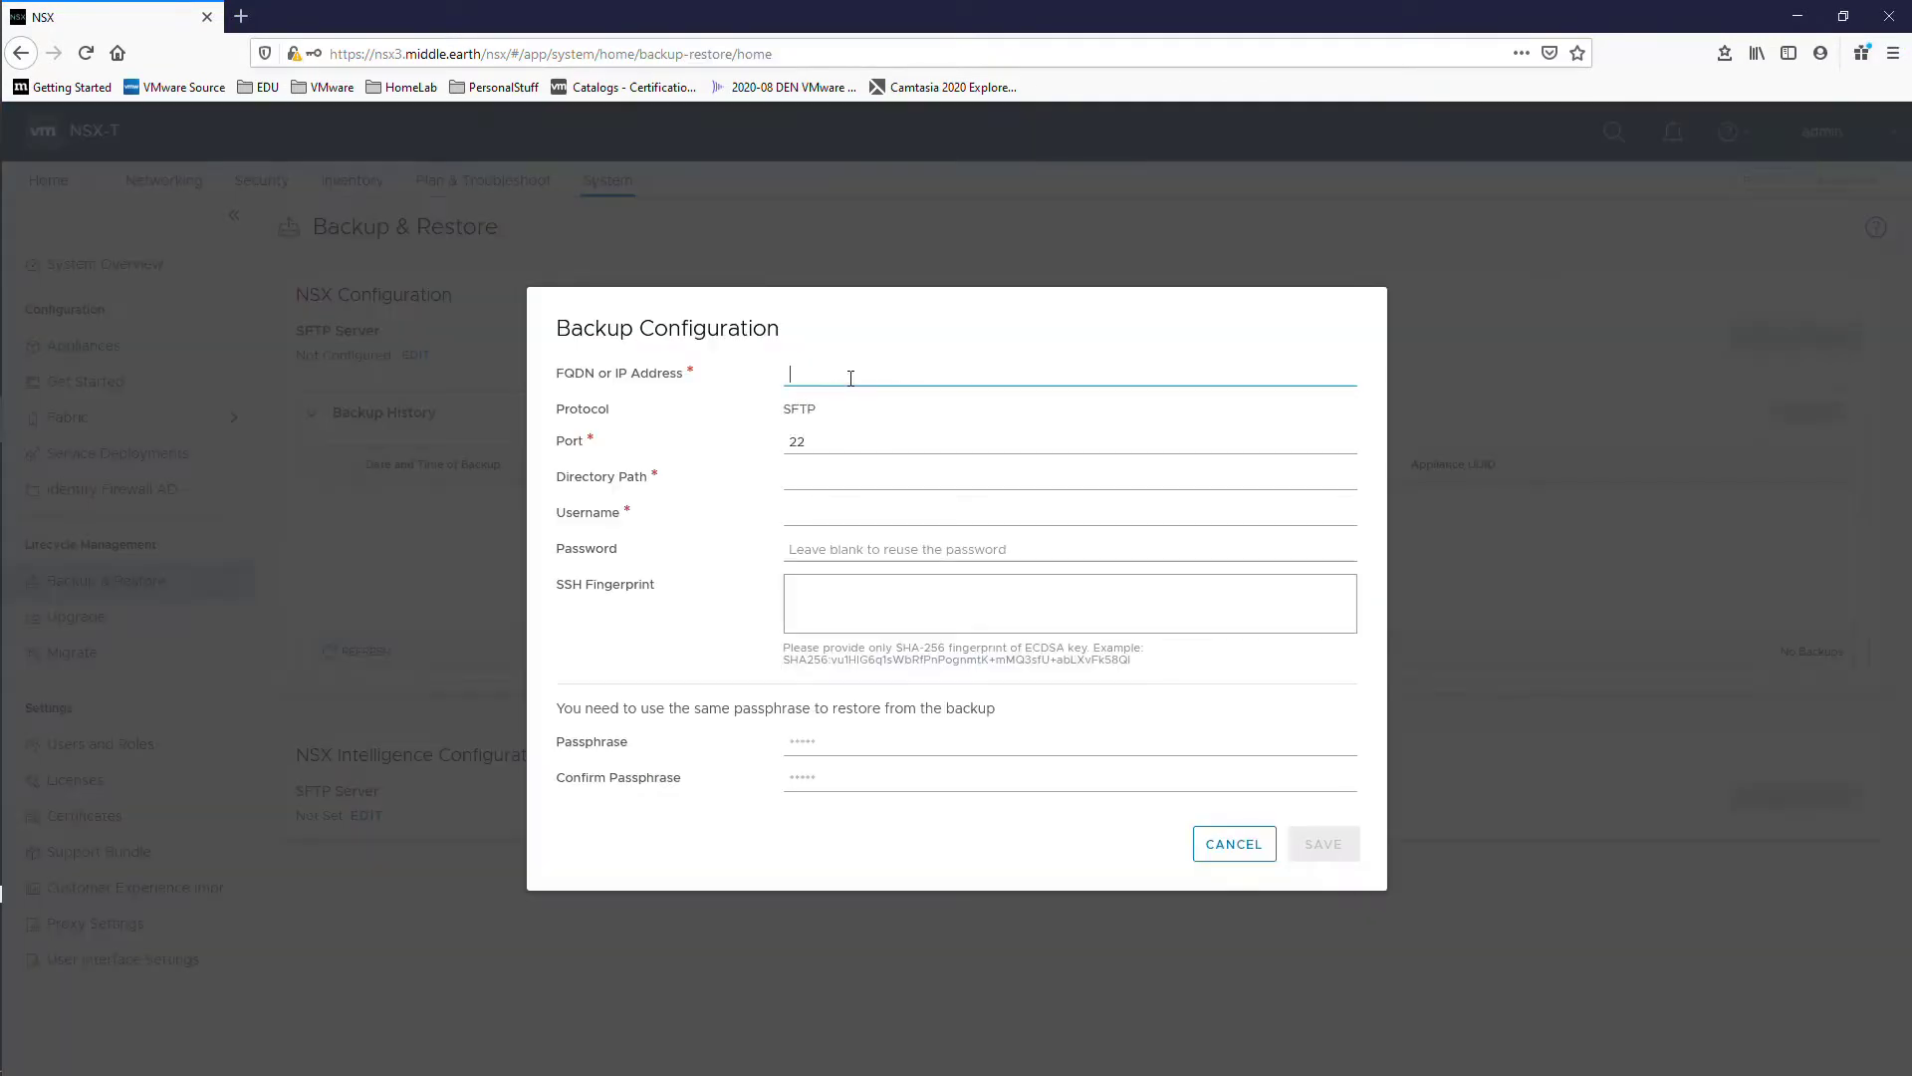
pyautogui.write('192.168.0.20')
pyautogui.press('Tab')
pyautogui.press('Tab')
pyautogui.write('/nsxbackups')
pyautogui.click(862, 514)
pyautogui.write('sftp-user')
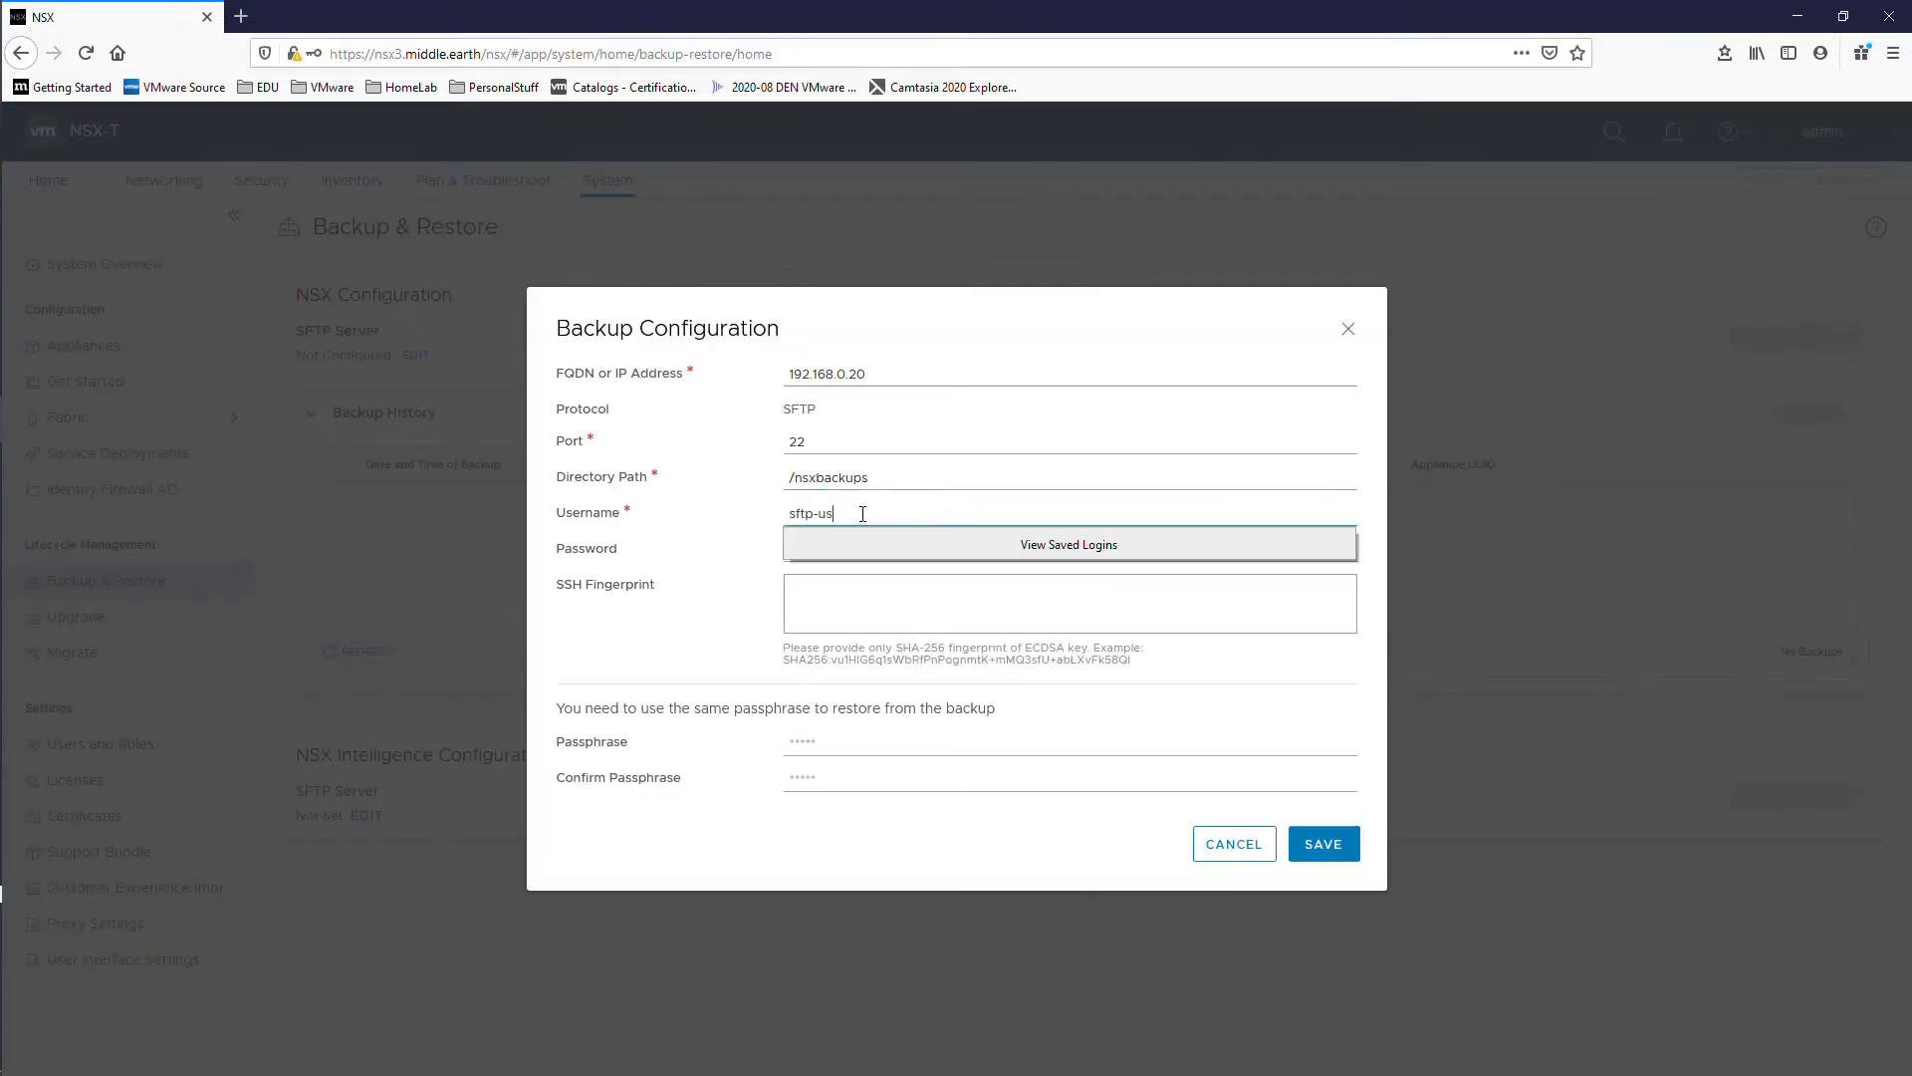
pyautogui.click(1325, 723)
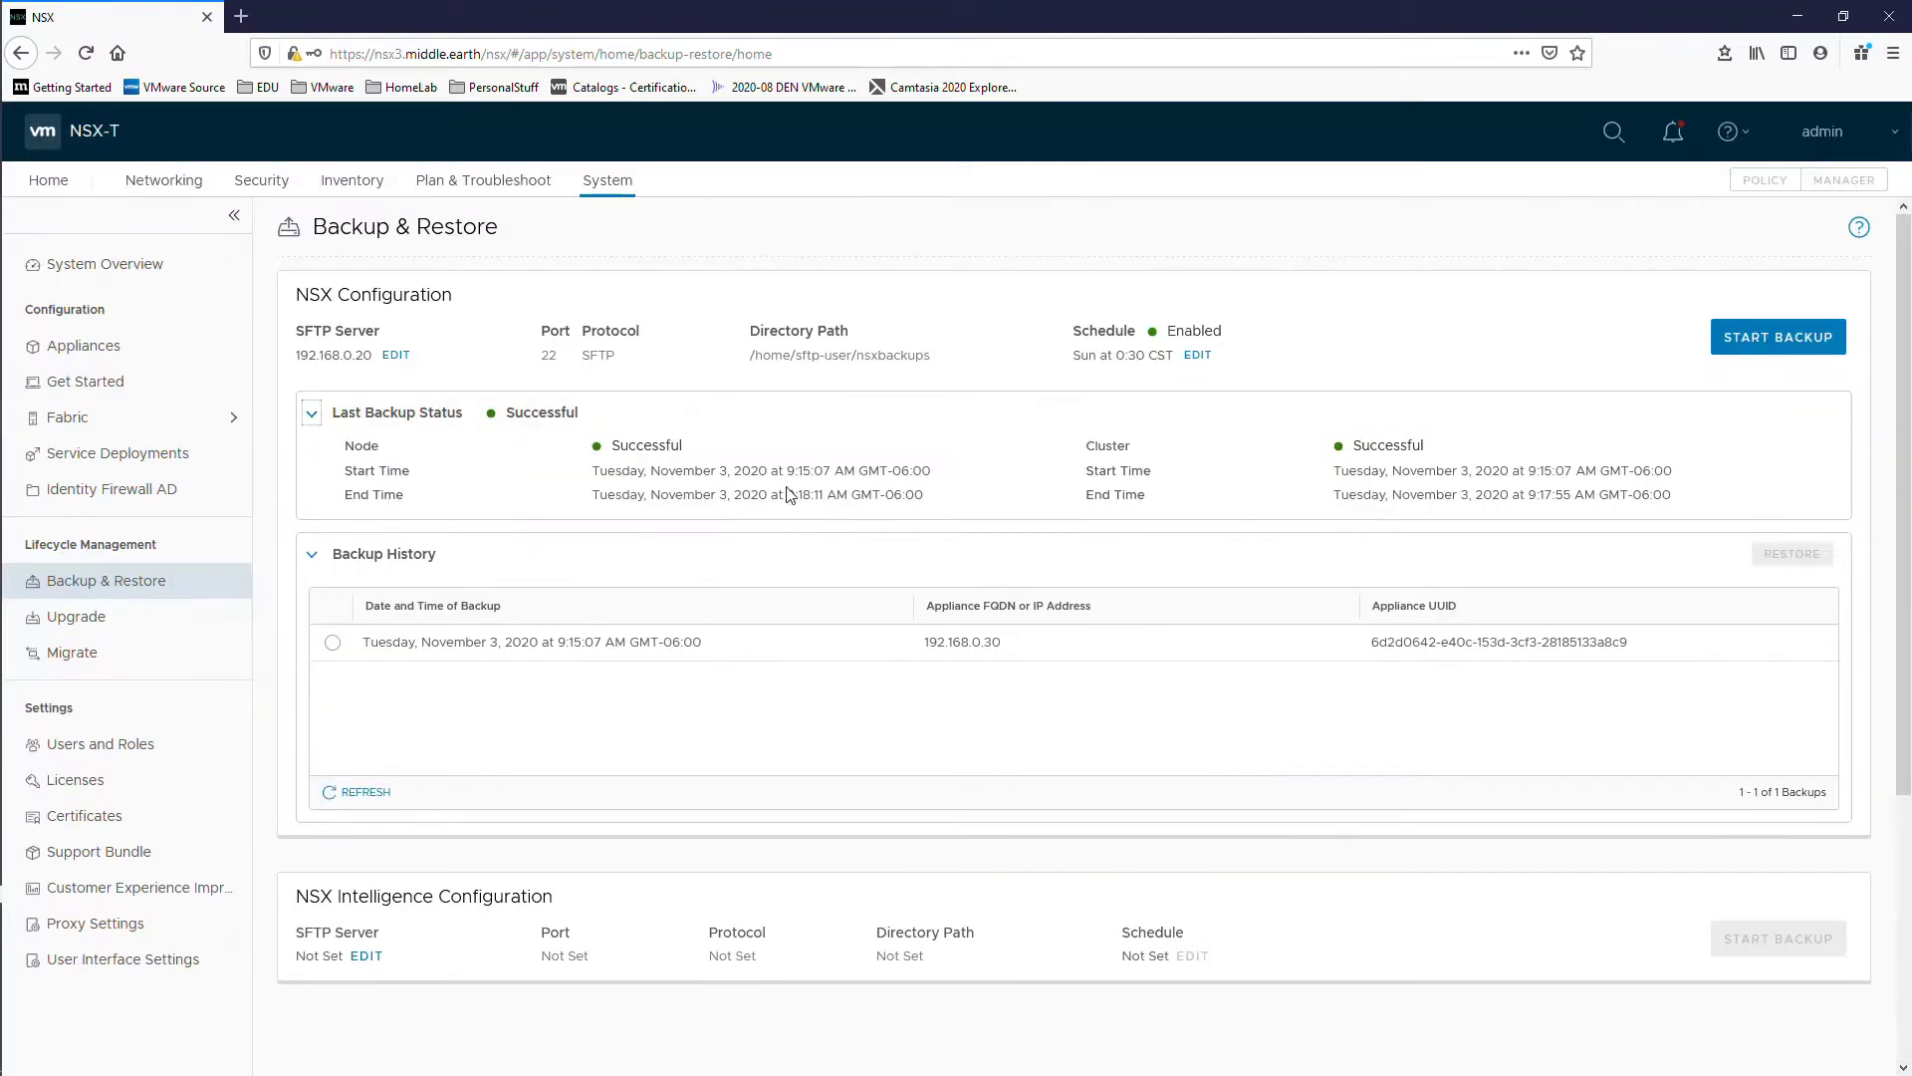
pyautogui.click(68, 617)
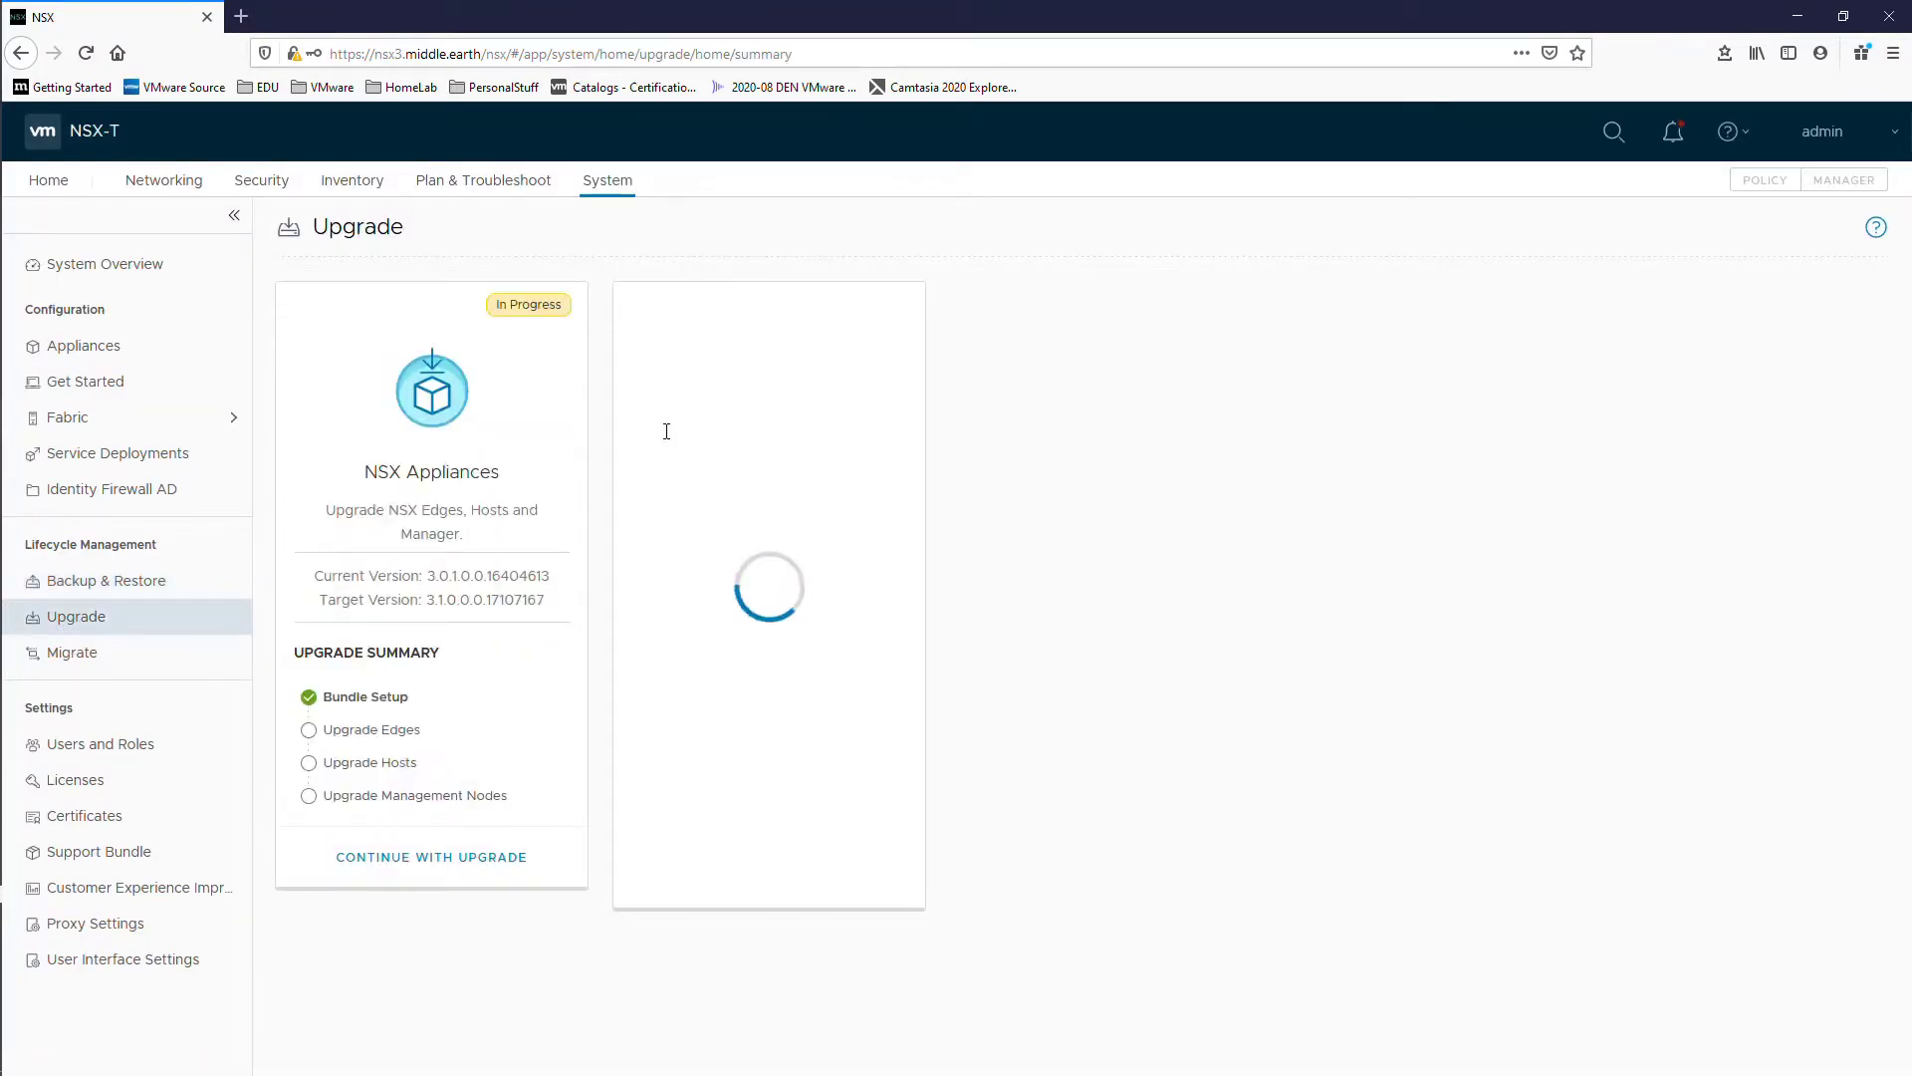
pyautogui.click(917, 670)
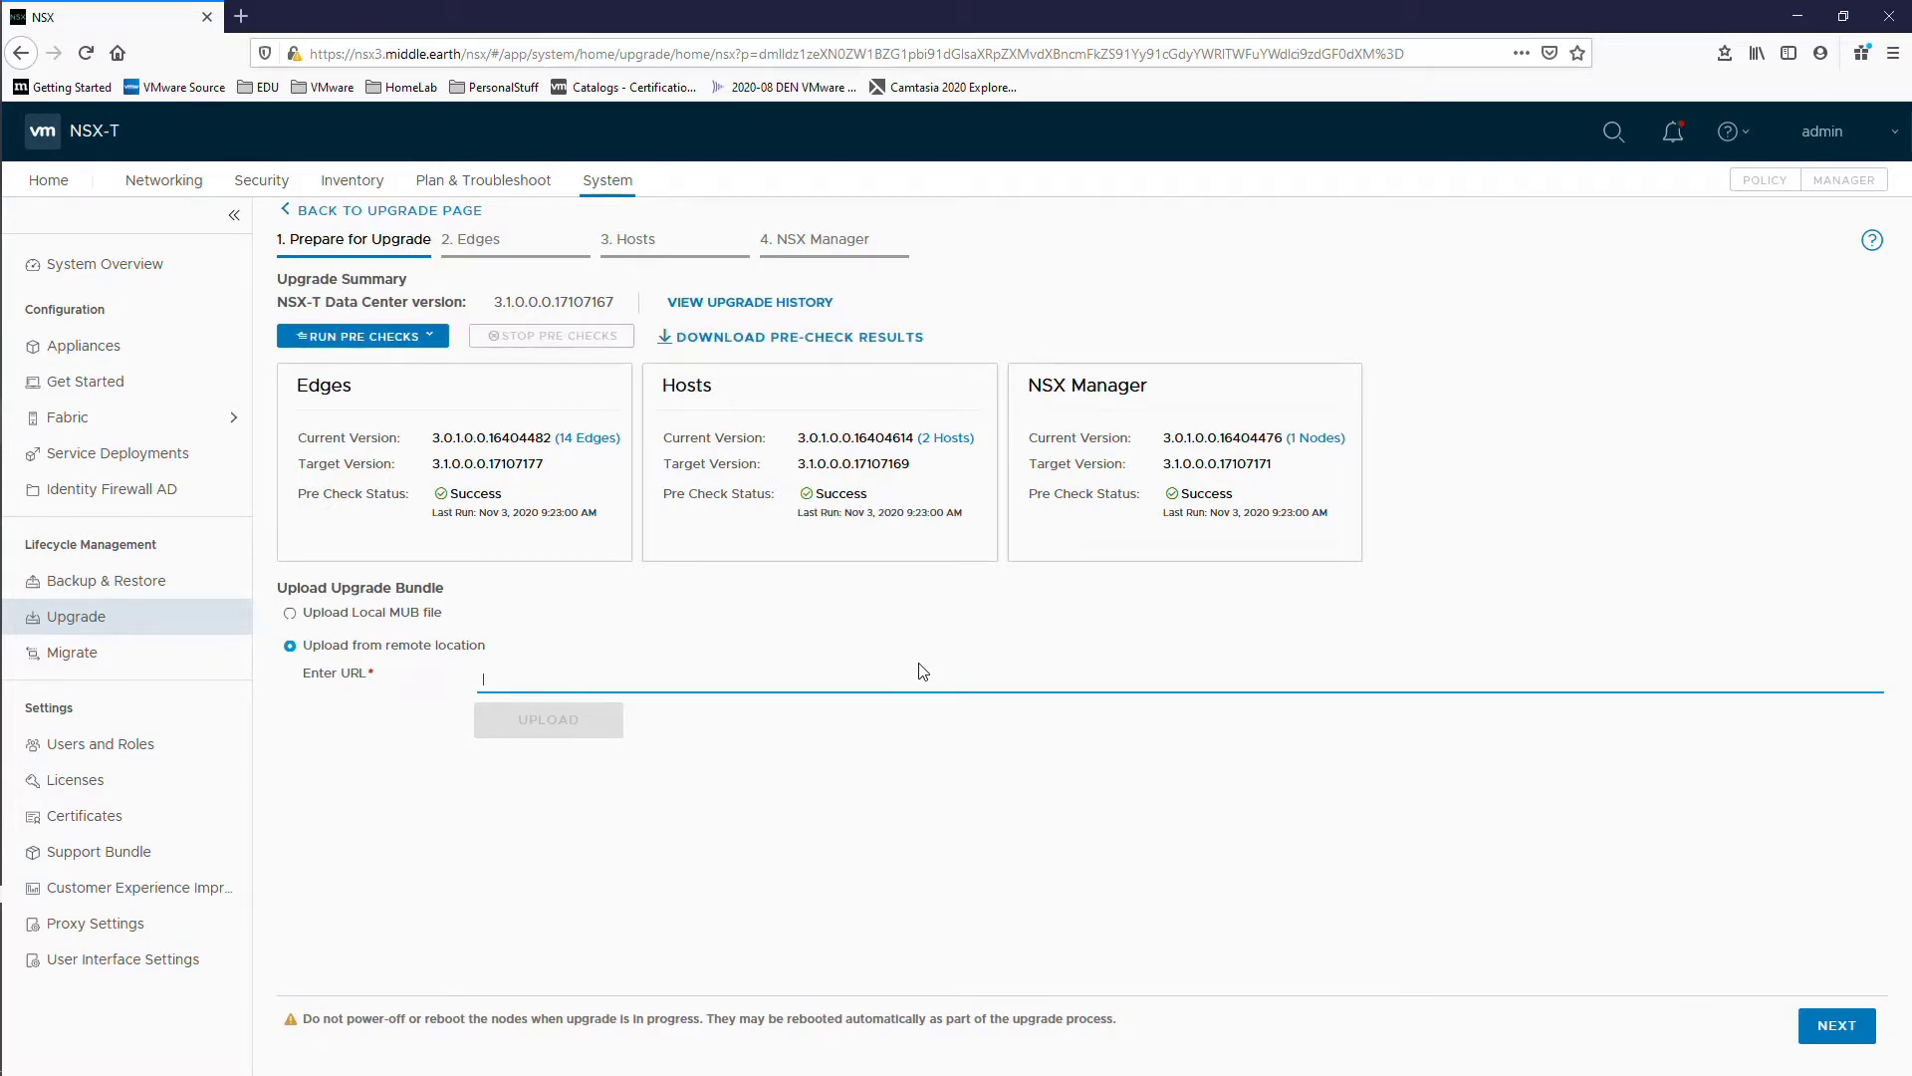
# Step: Advance to the Edges step, listing three parallel edge groups at 0%
pyautogui.click(1831, 1033)
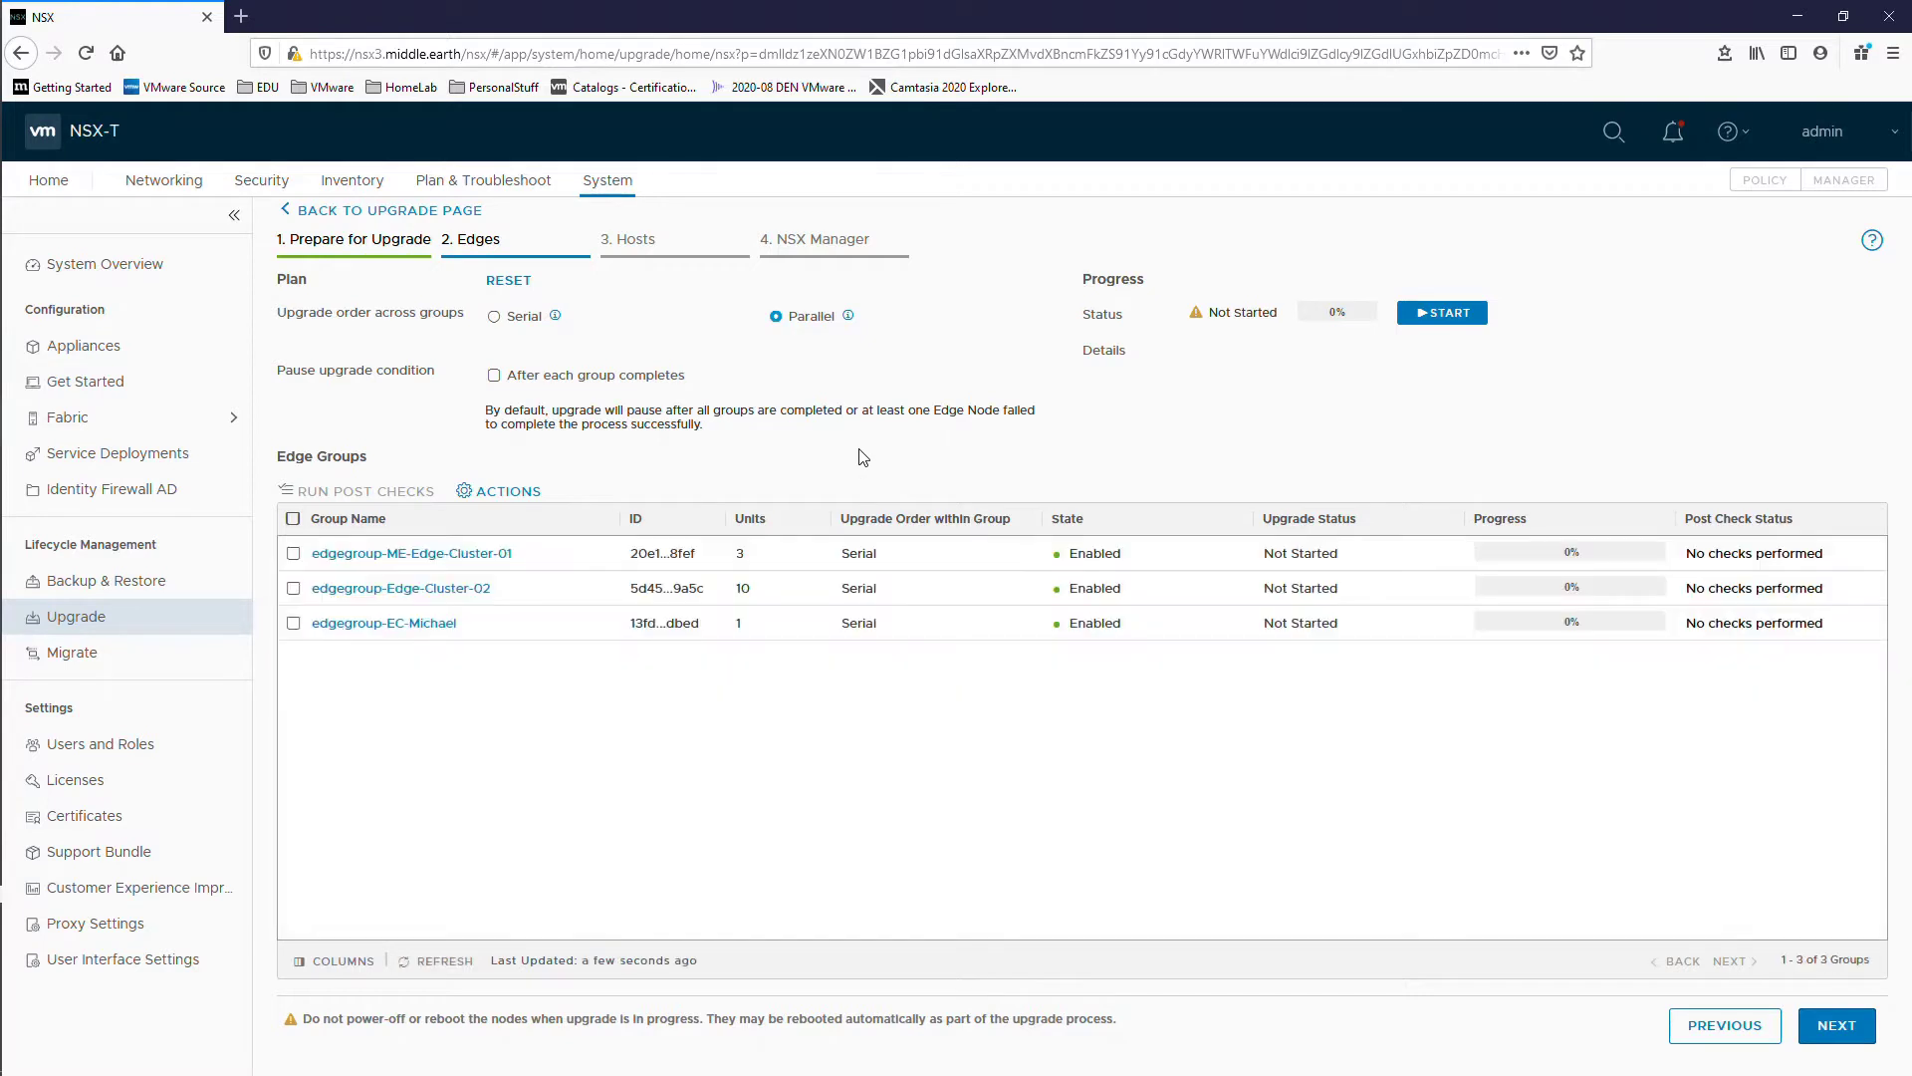
# Step: Start the edge group upgrade, follow its recent logs, and bring up the edge-02 console
pyautogui.click(1446, 315)
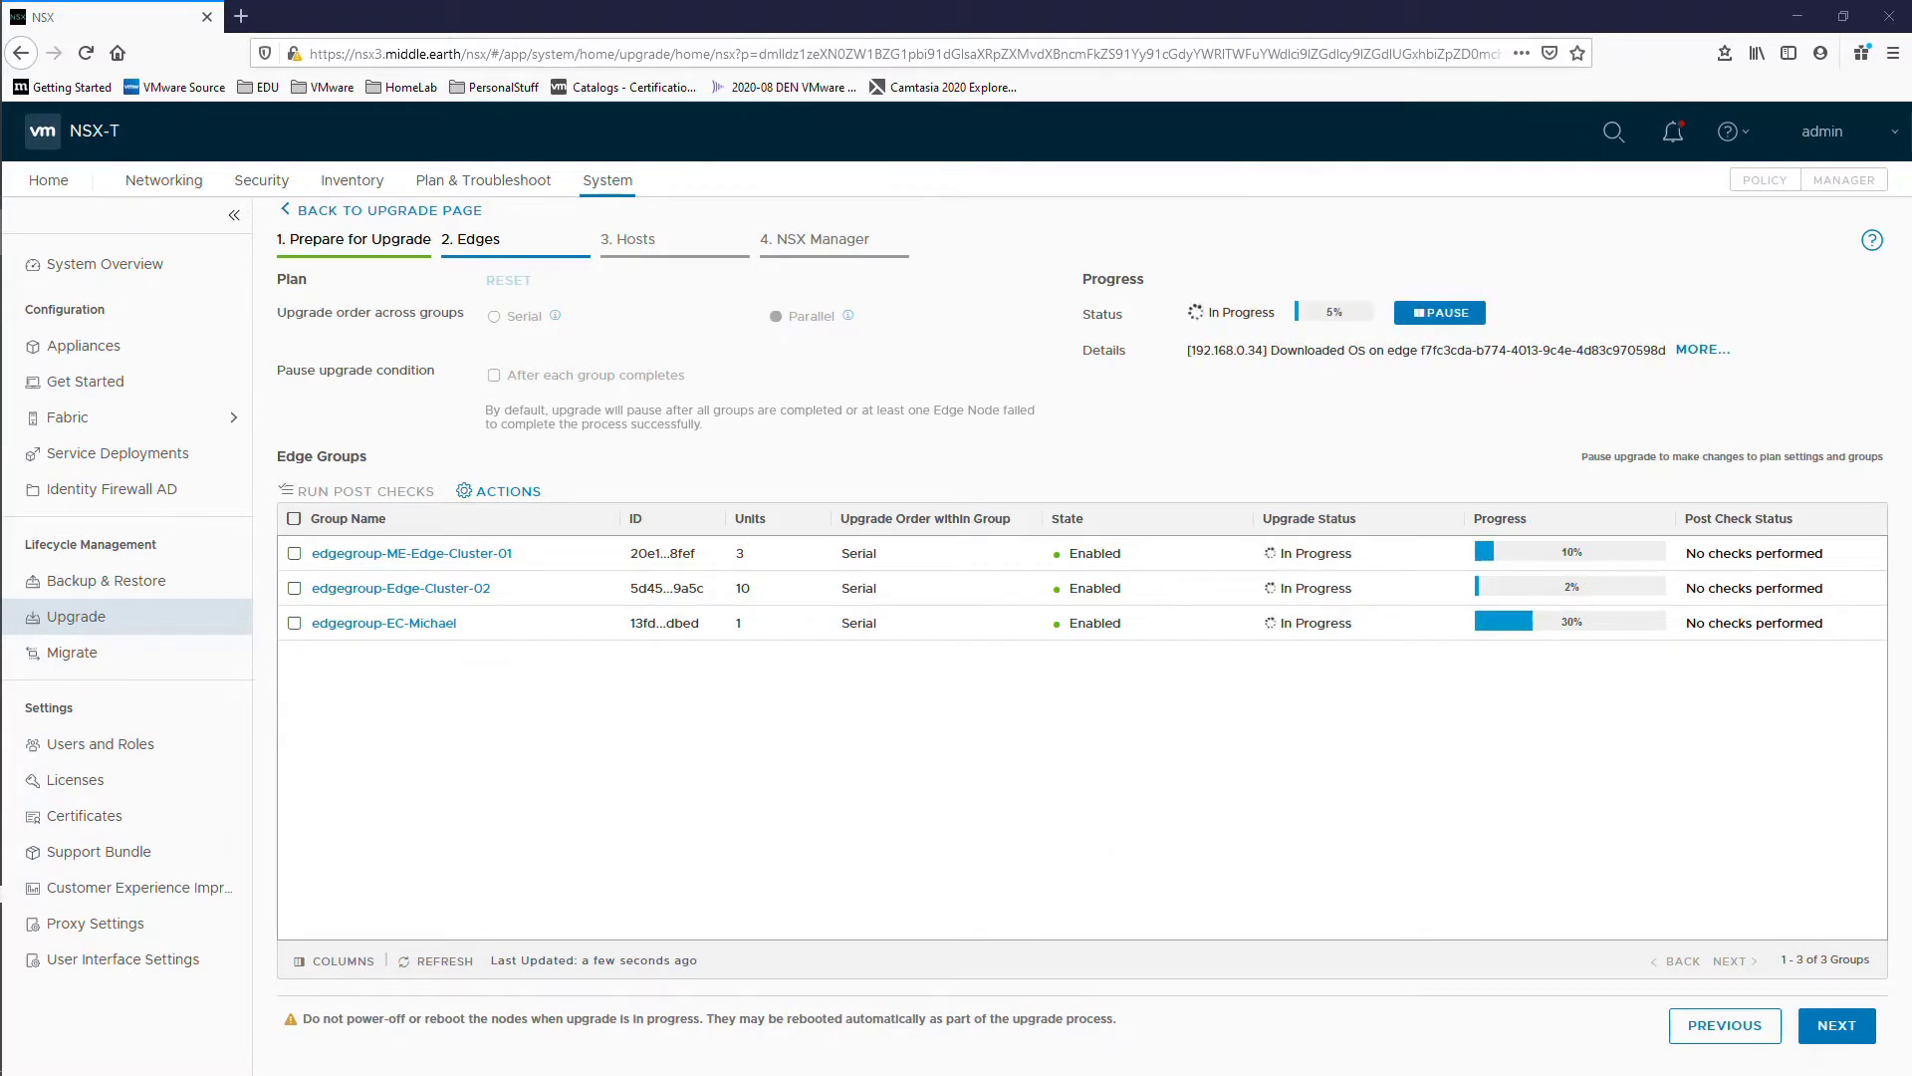
pyautogui.click(1690, 350)
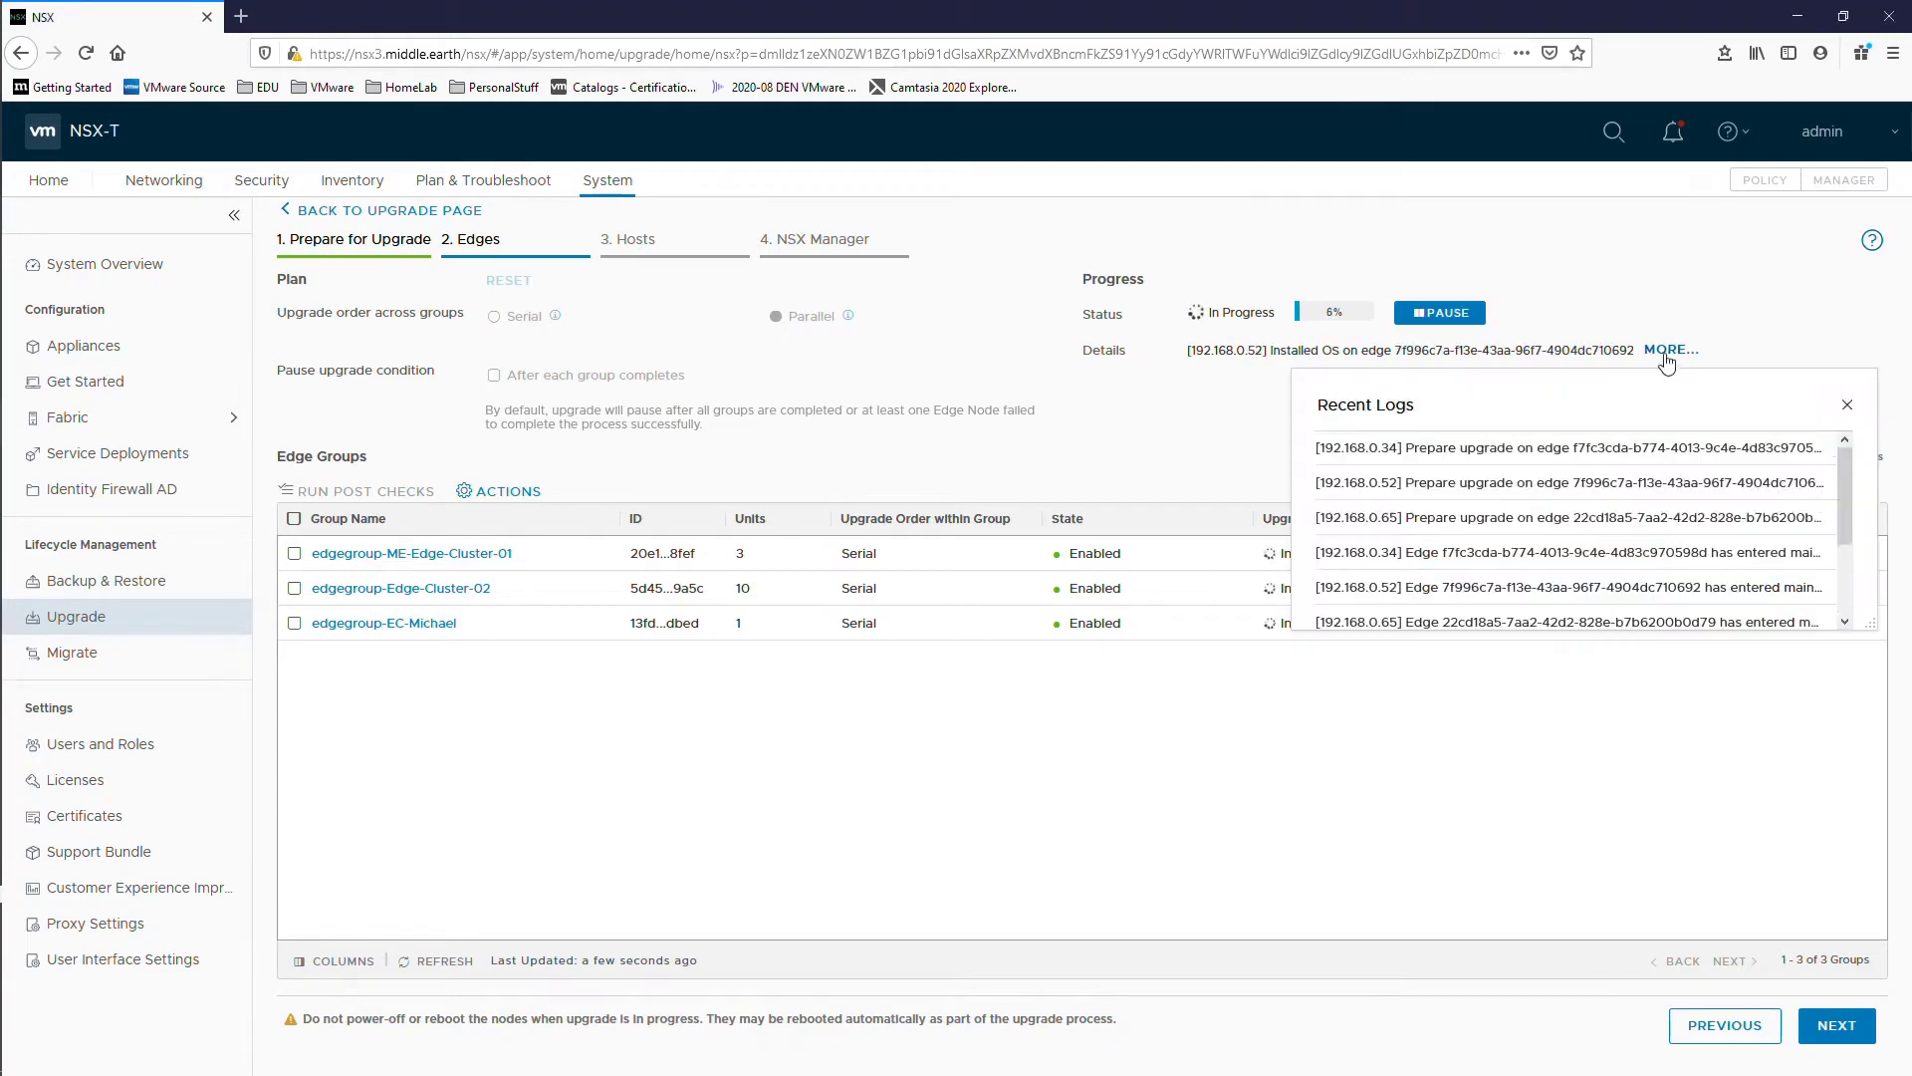
pyautogui.scroll(-1, 1352, 625)
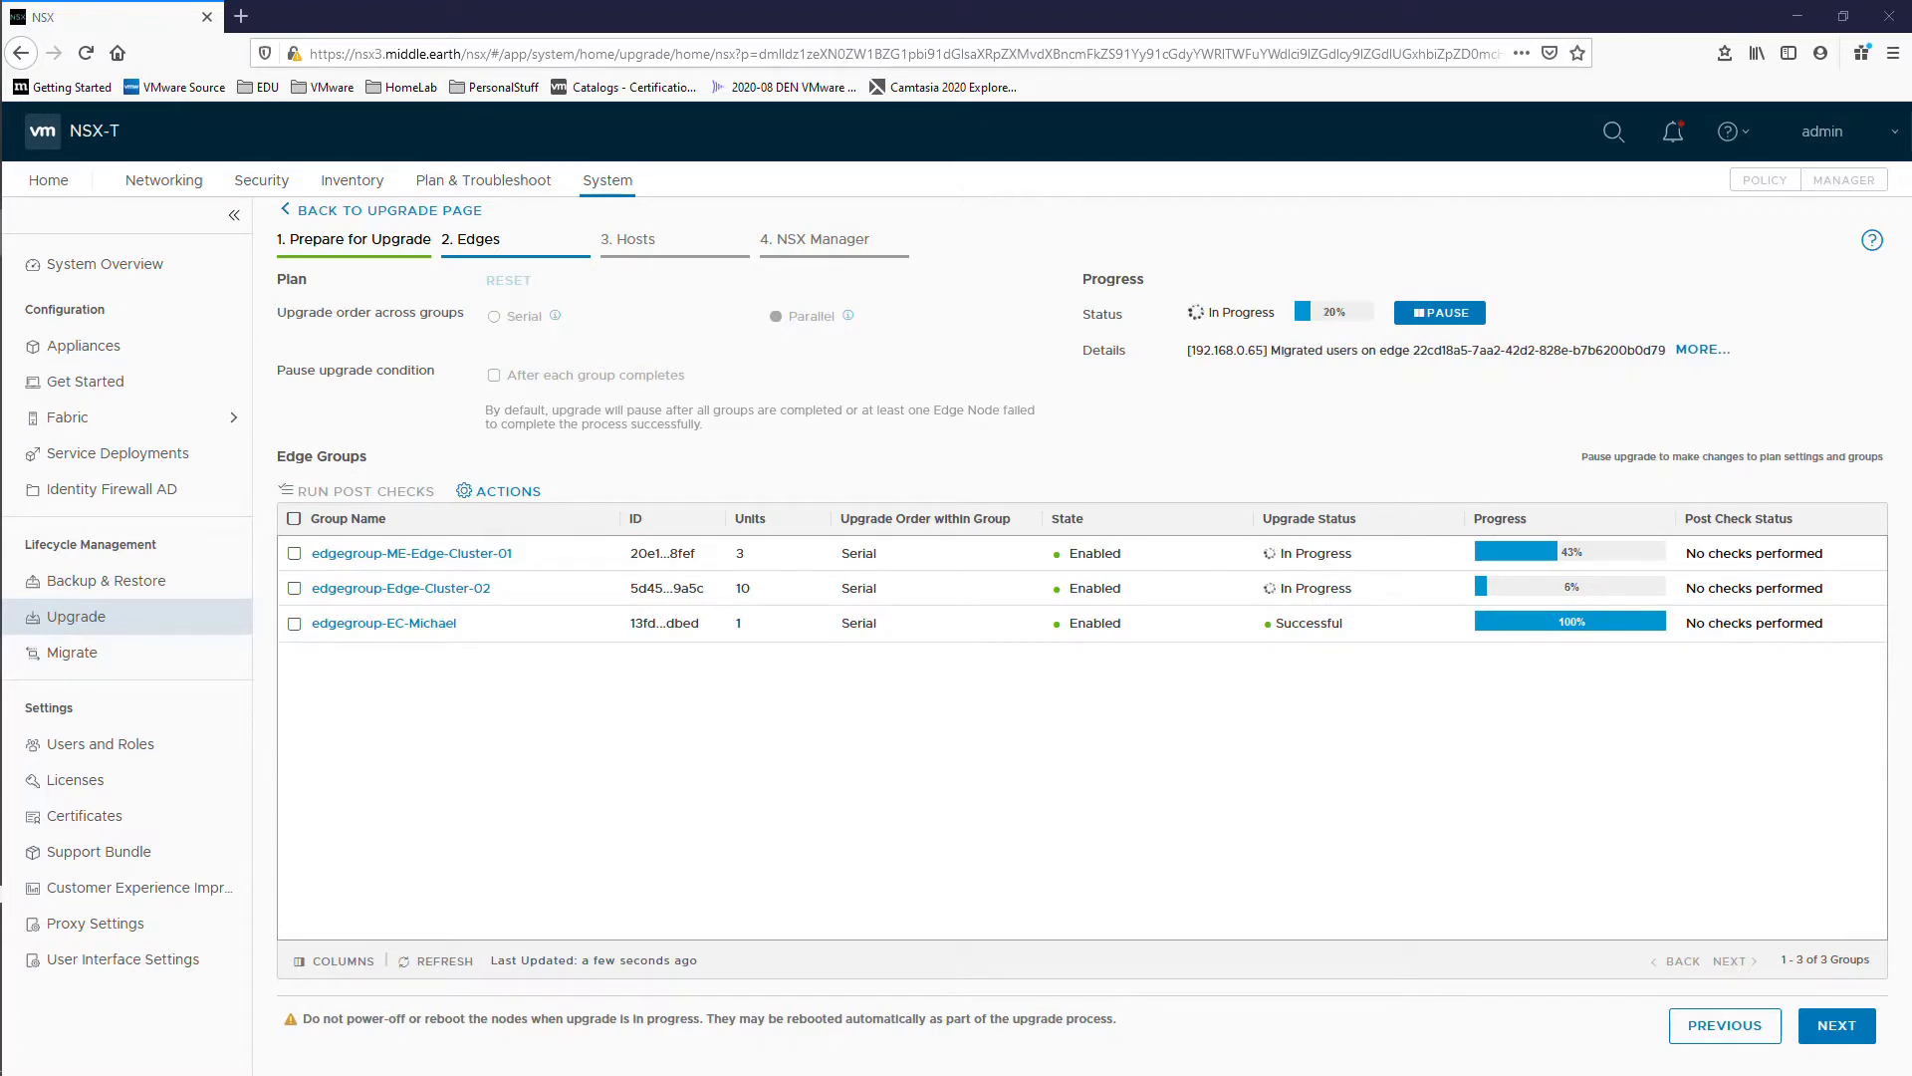
pyautogui.click(1690, 348)
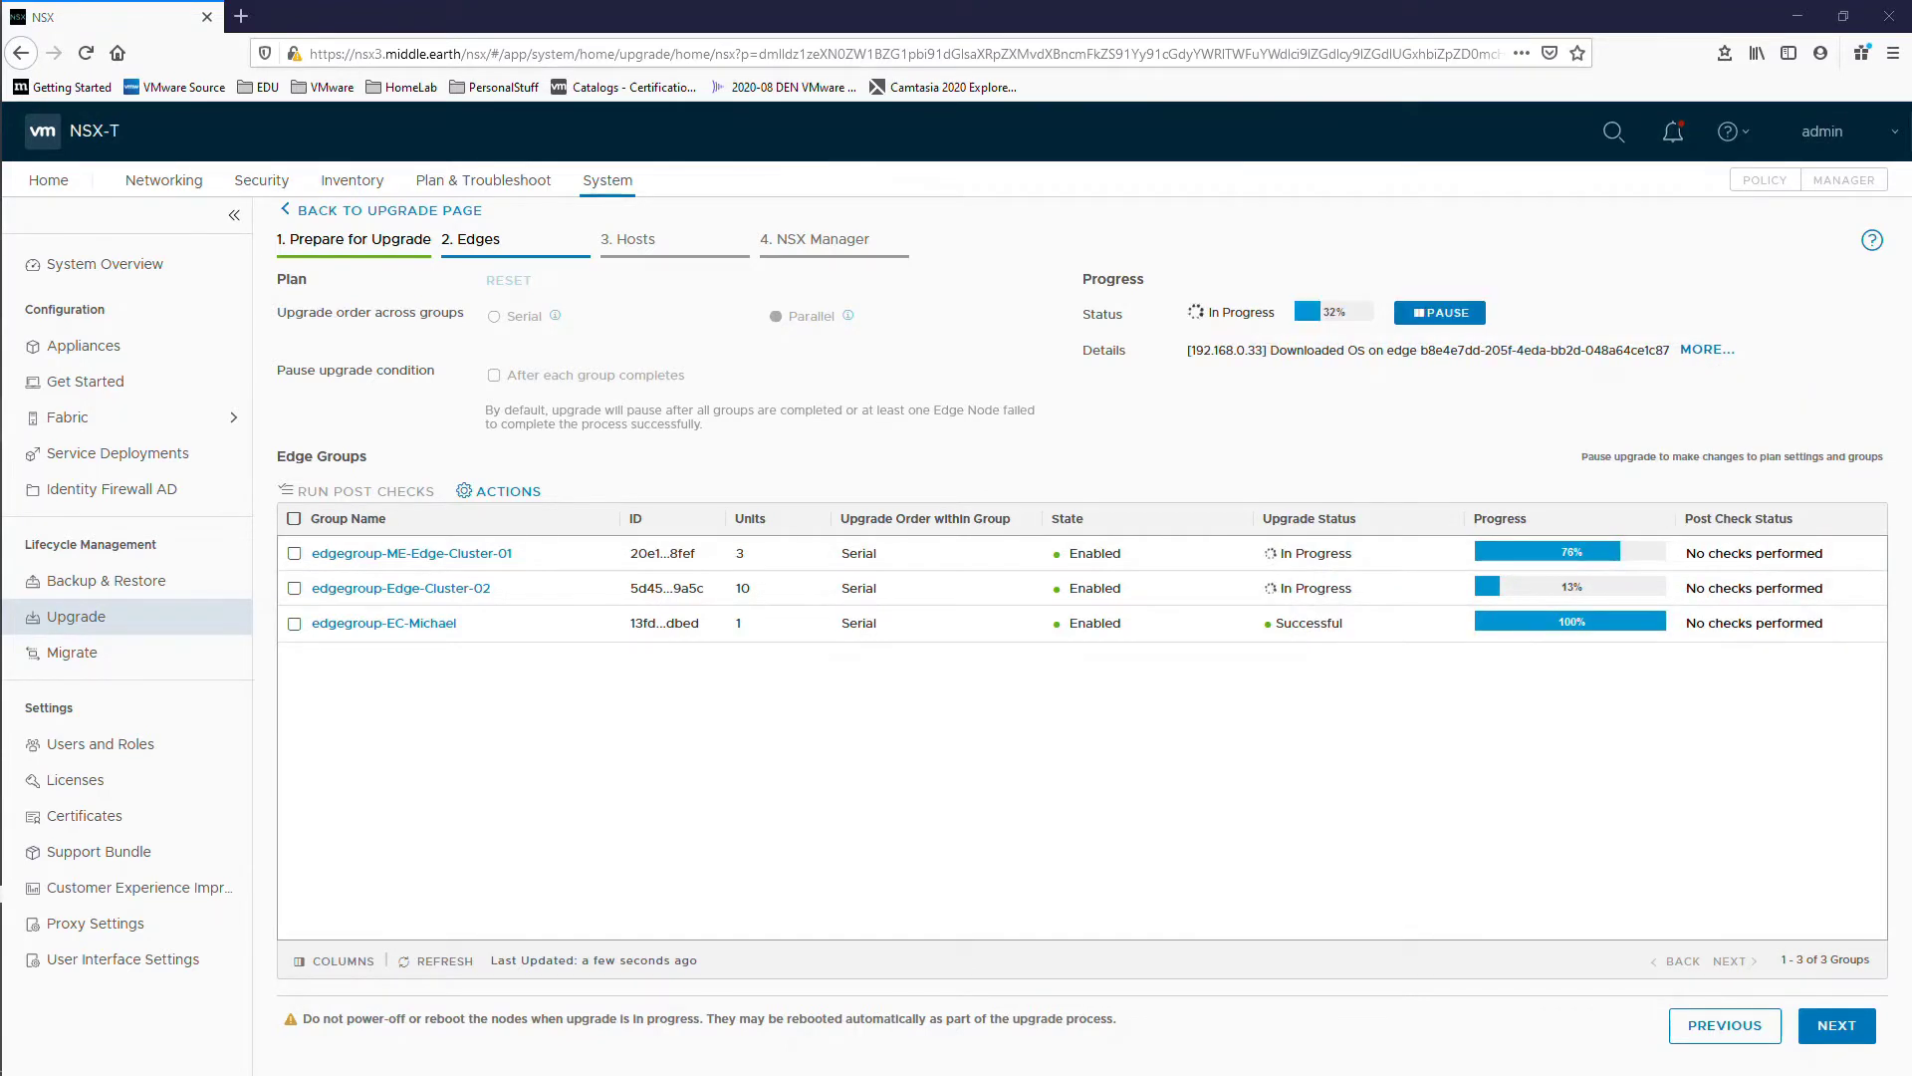
pyautogui.click(1687, 348)
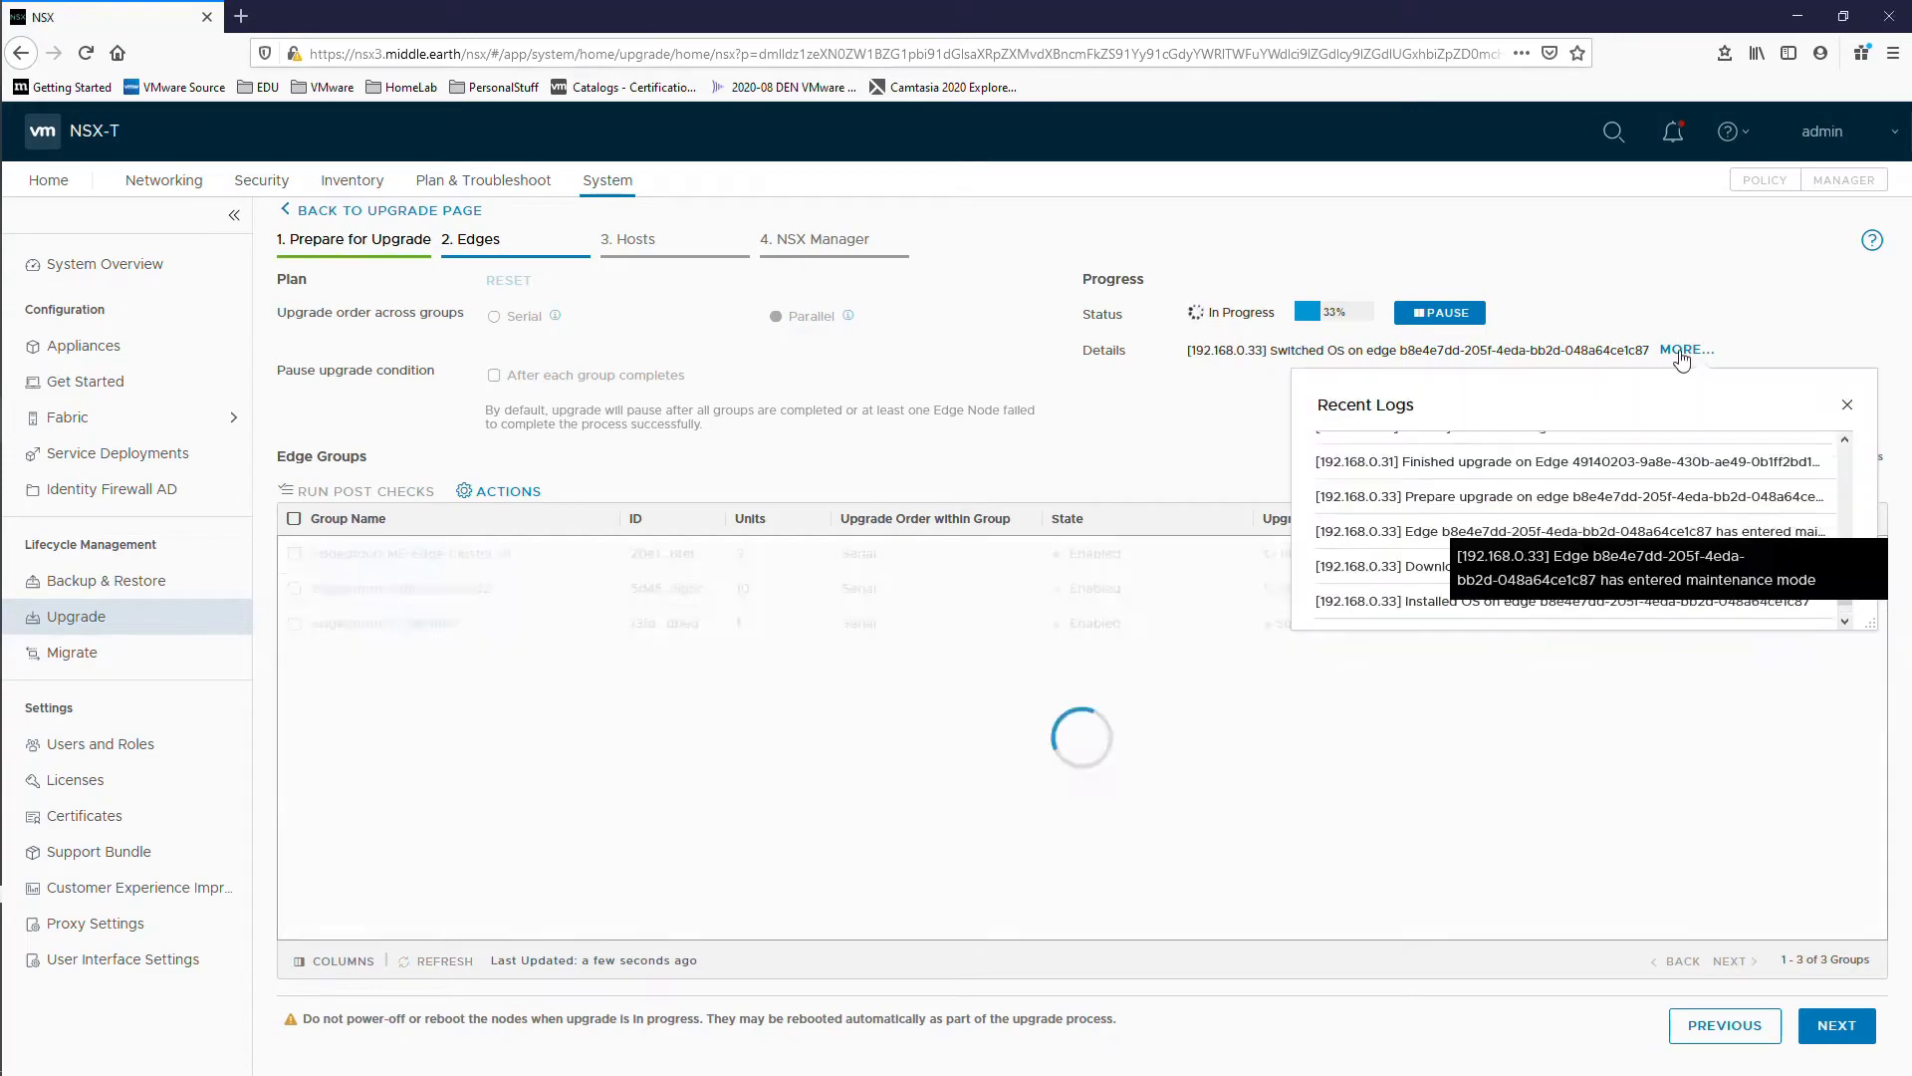
pyautogui.click(1848, 623)
pyautogui.click(1847, 405)
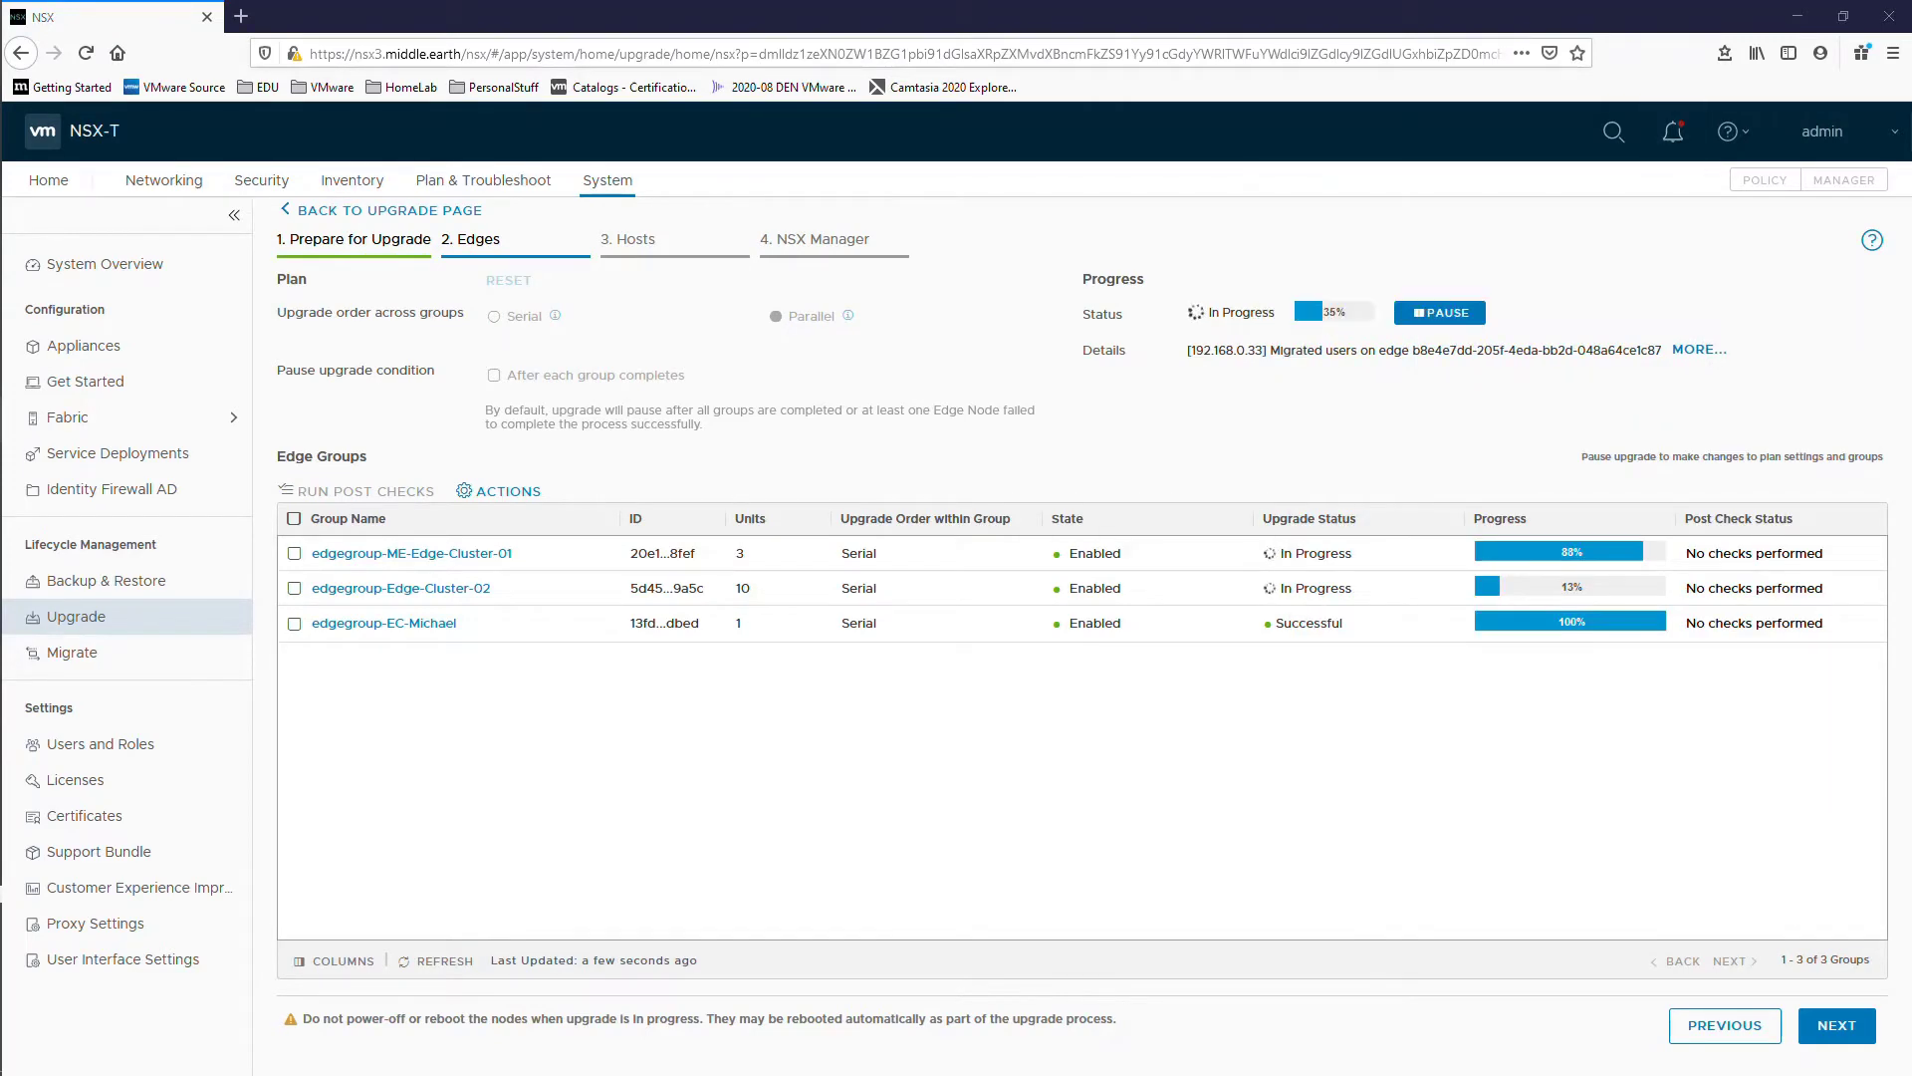
pyautogui.hotkey('alt', 'Tab')
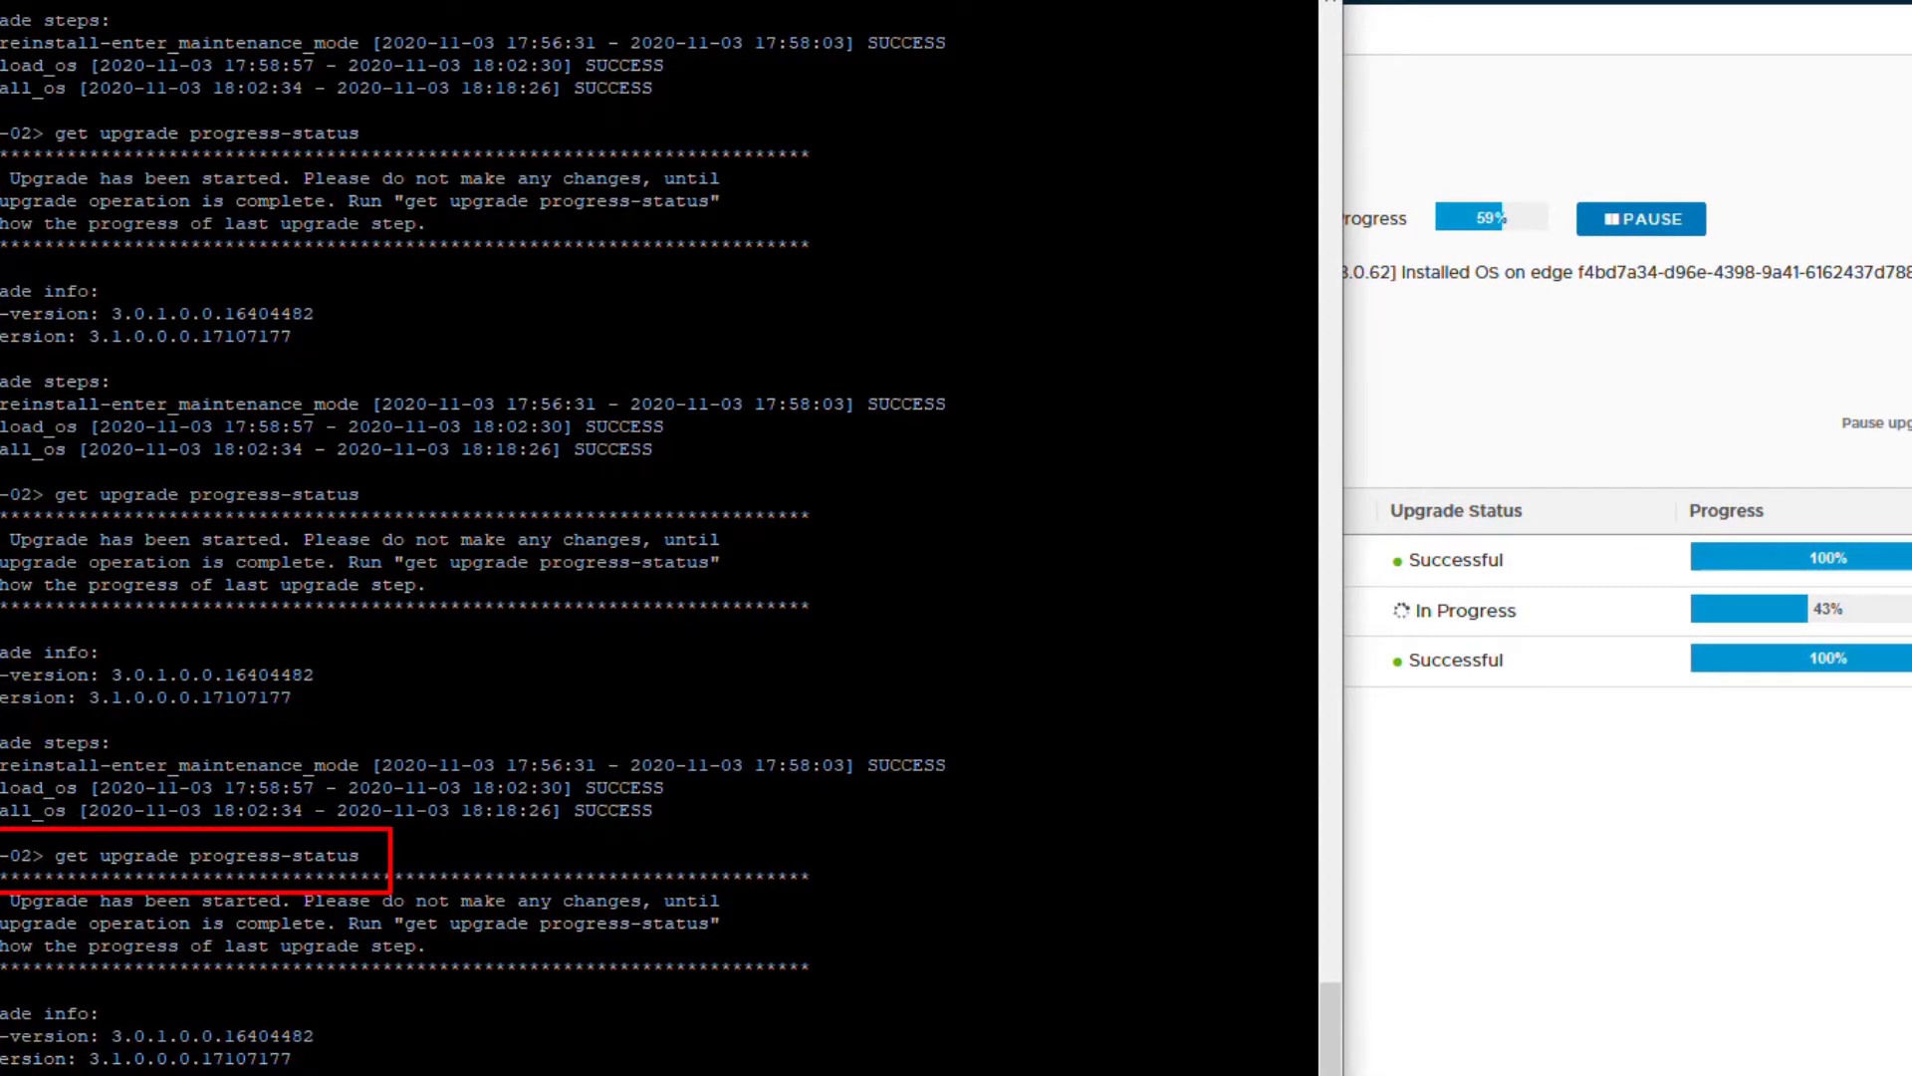
# Step: Rerun 'get upgrade progress-status' on edge-02 to check its progress
pyautogui.press('Return')
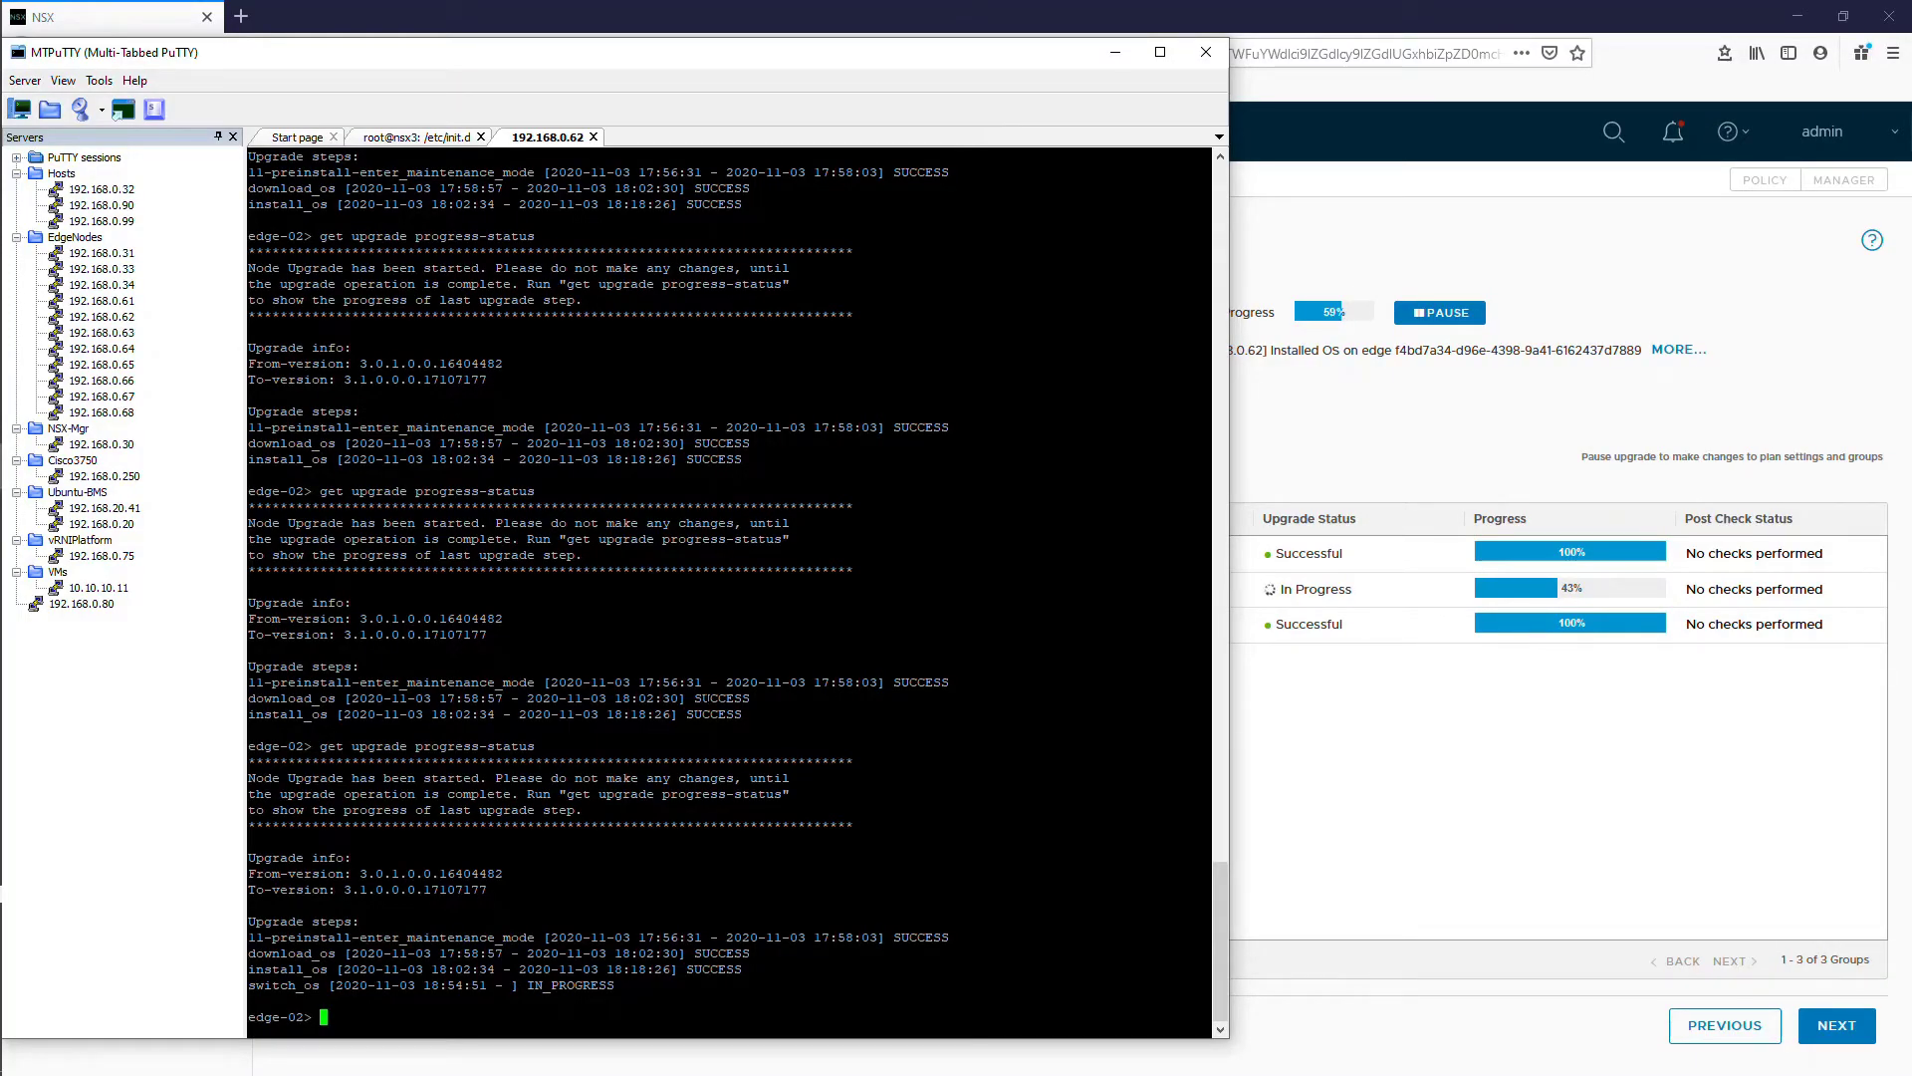
pyautogui.press('Up')
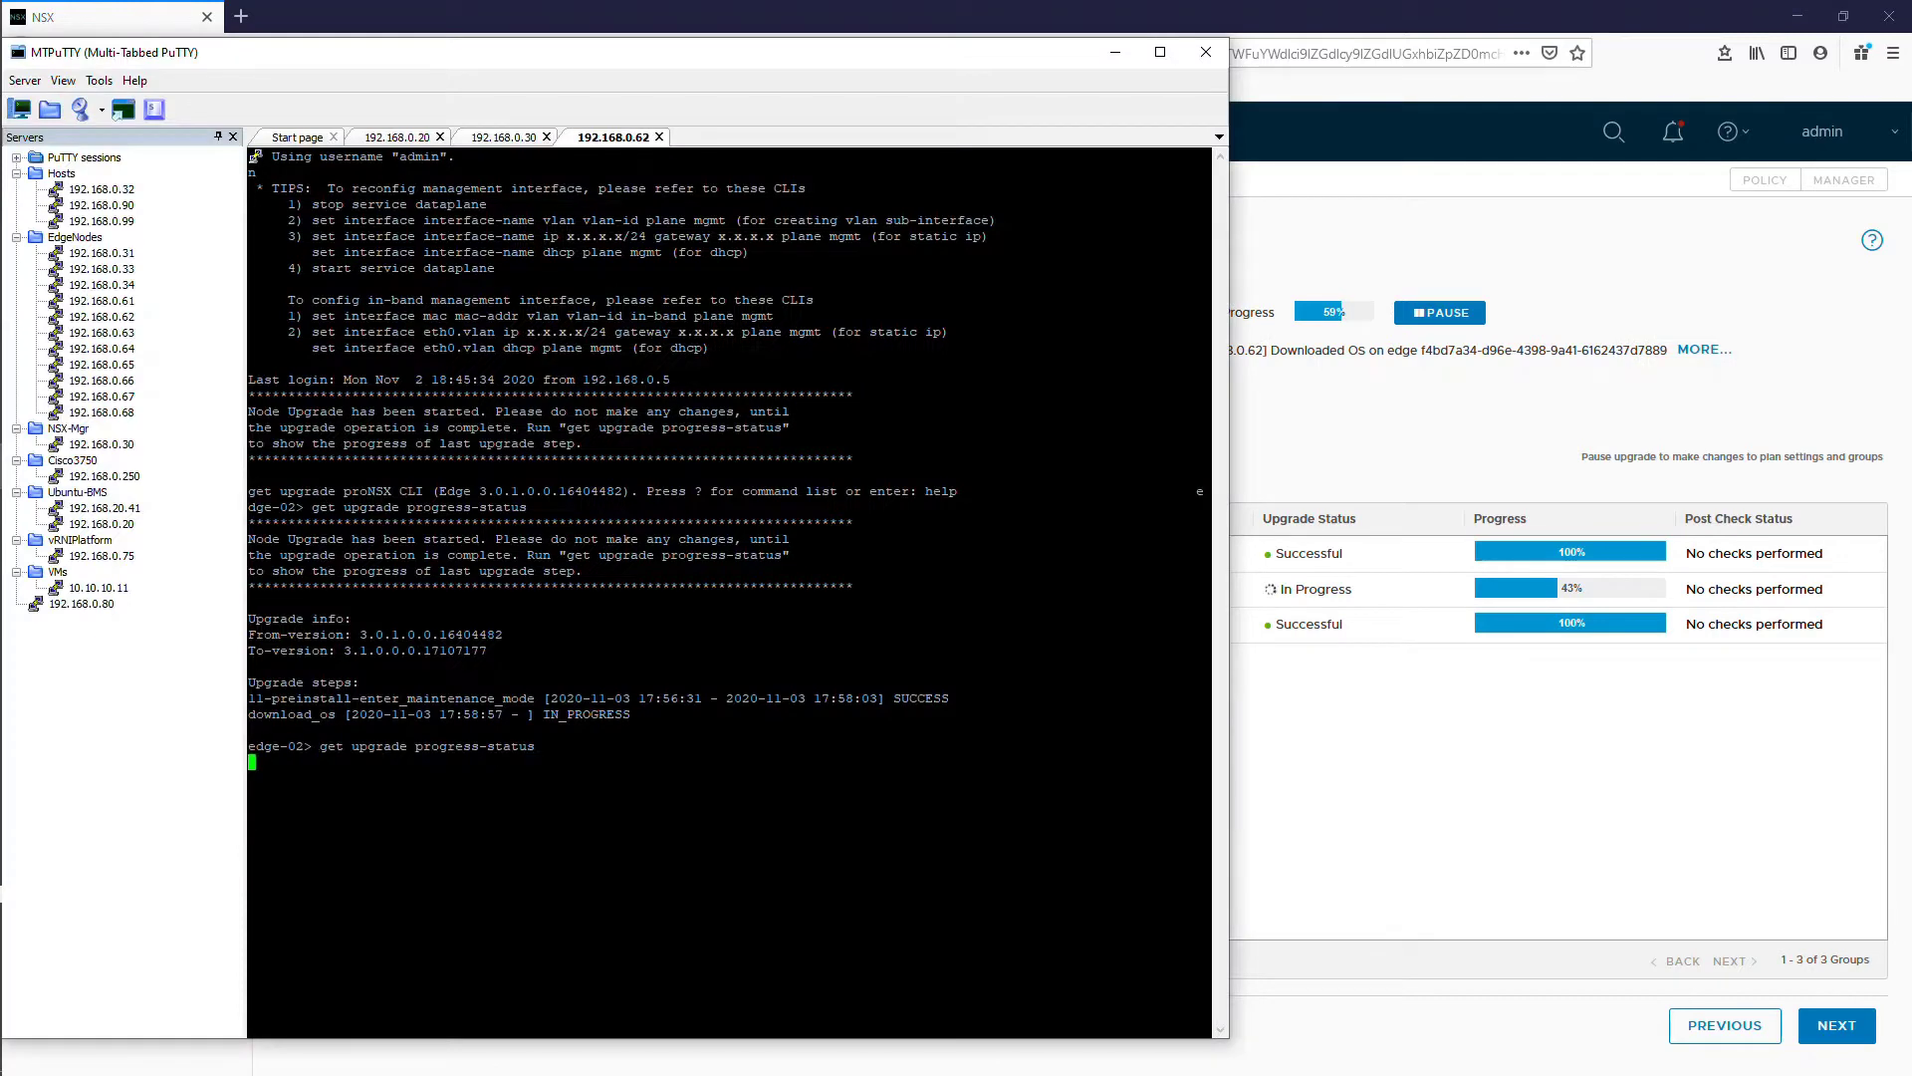
pyautogui.press('Return')
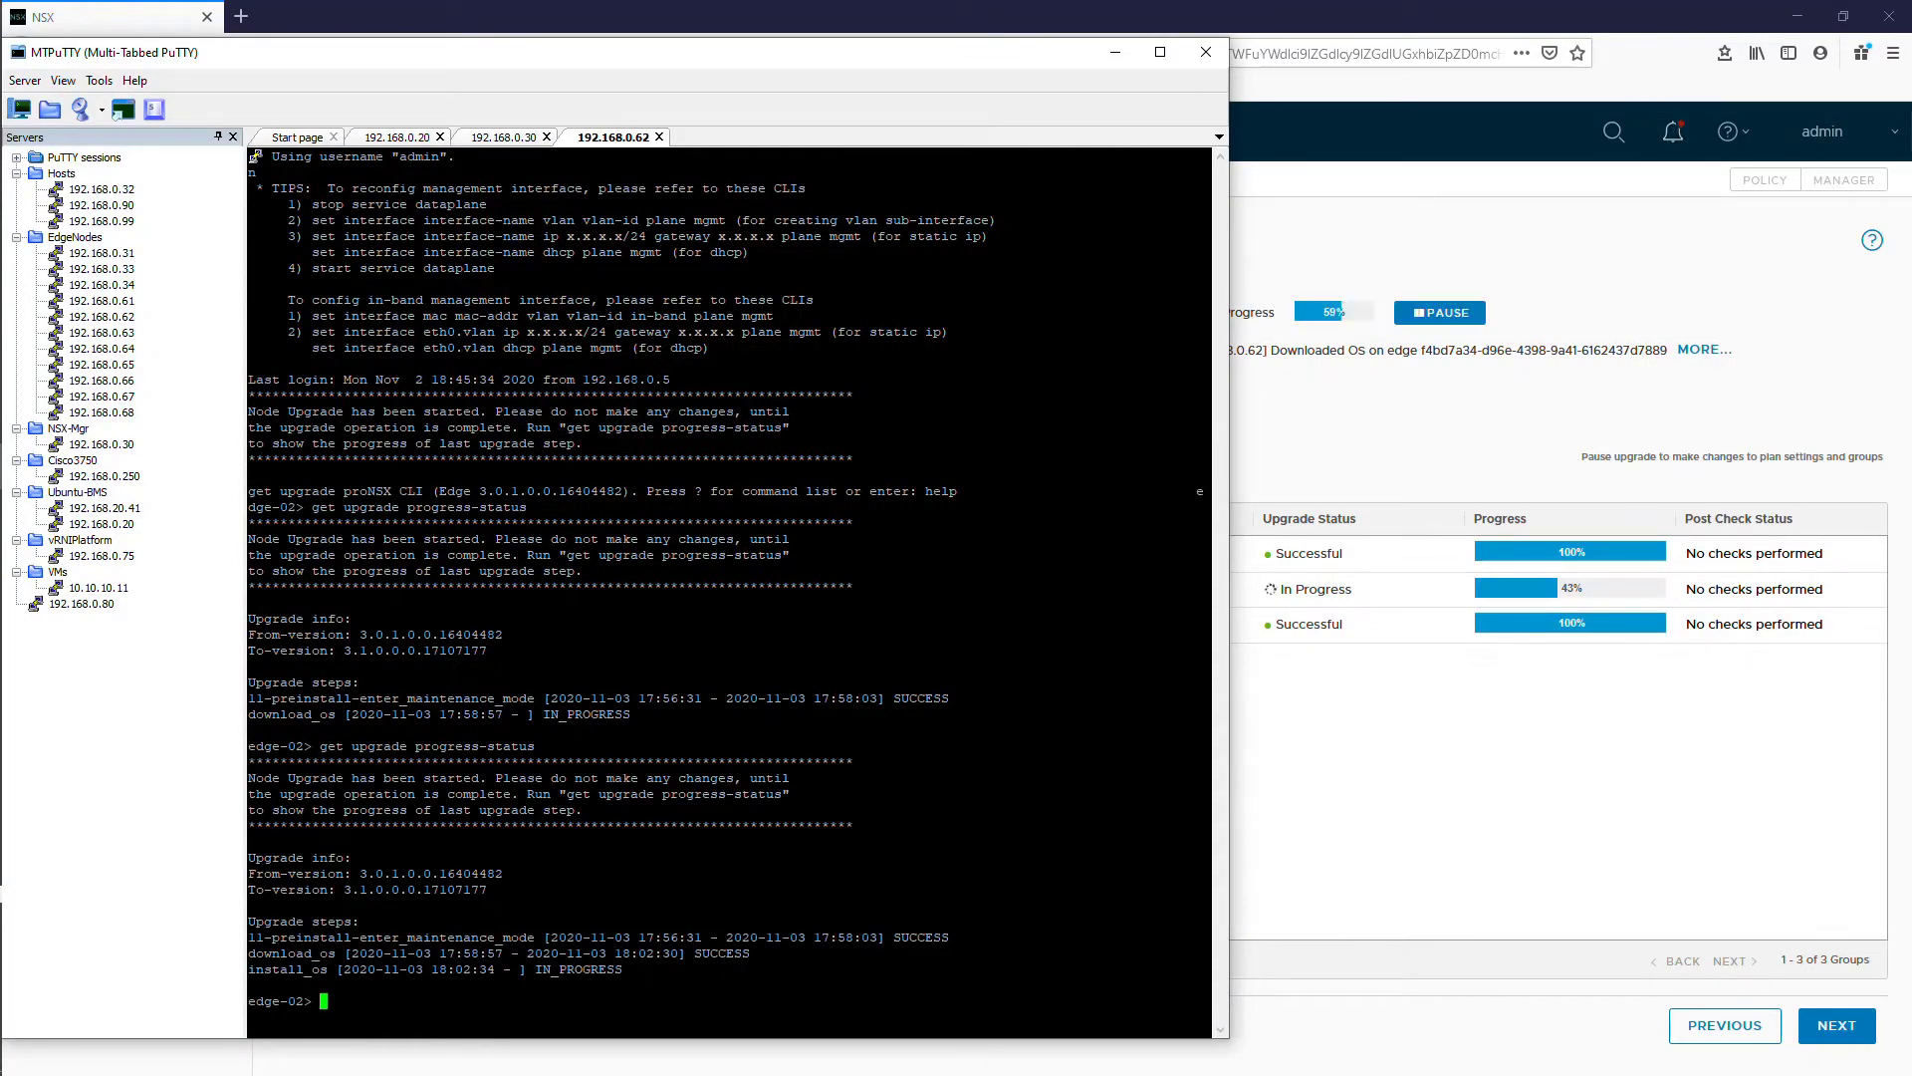
pyautogui.press('Up')
pyautogui.press('Return')
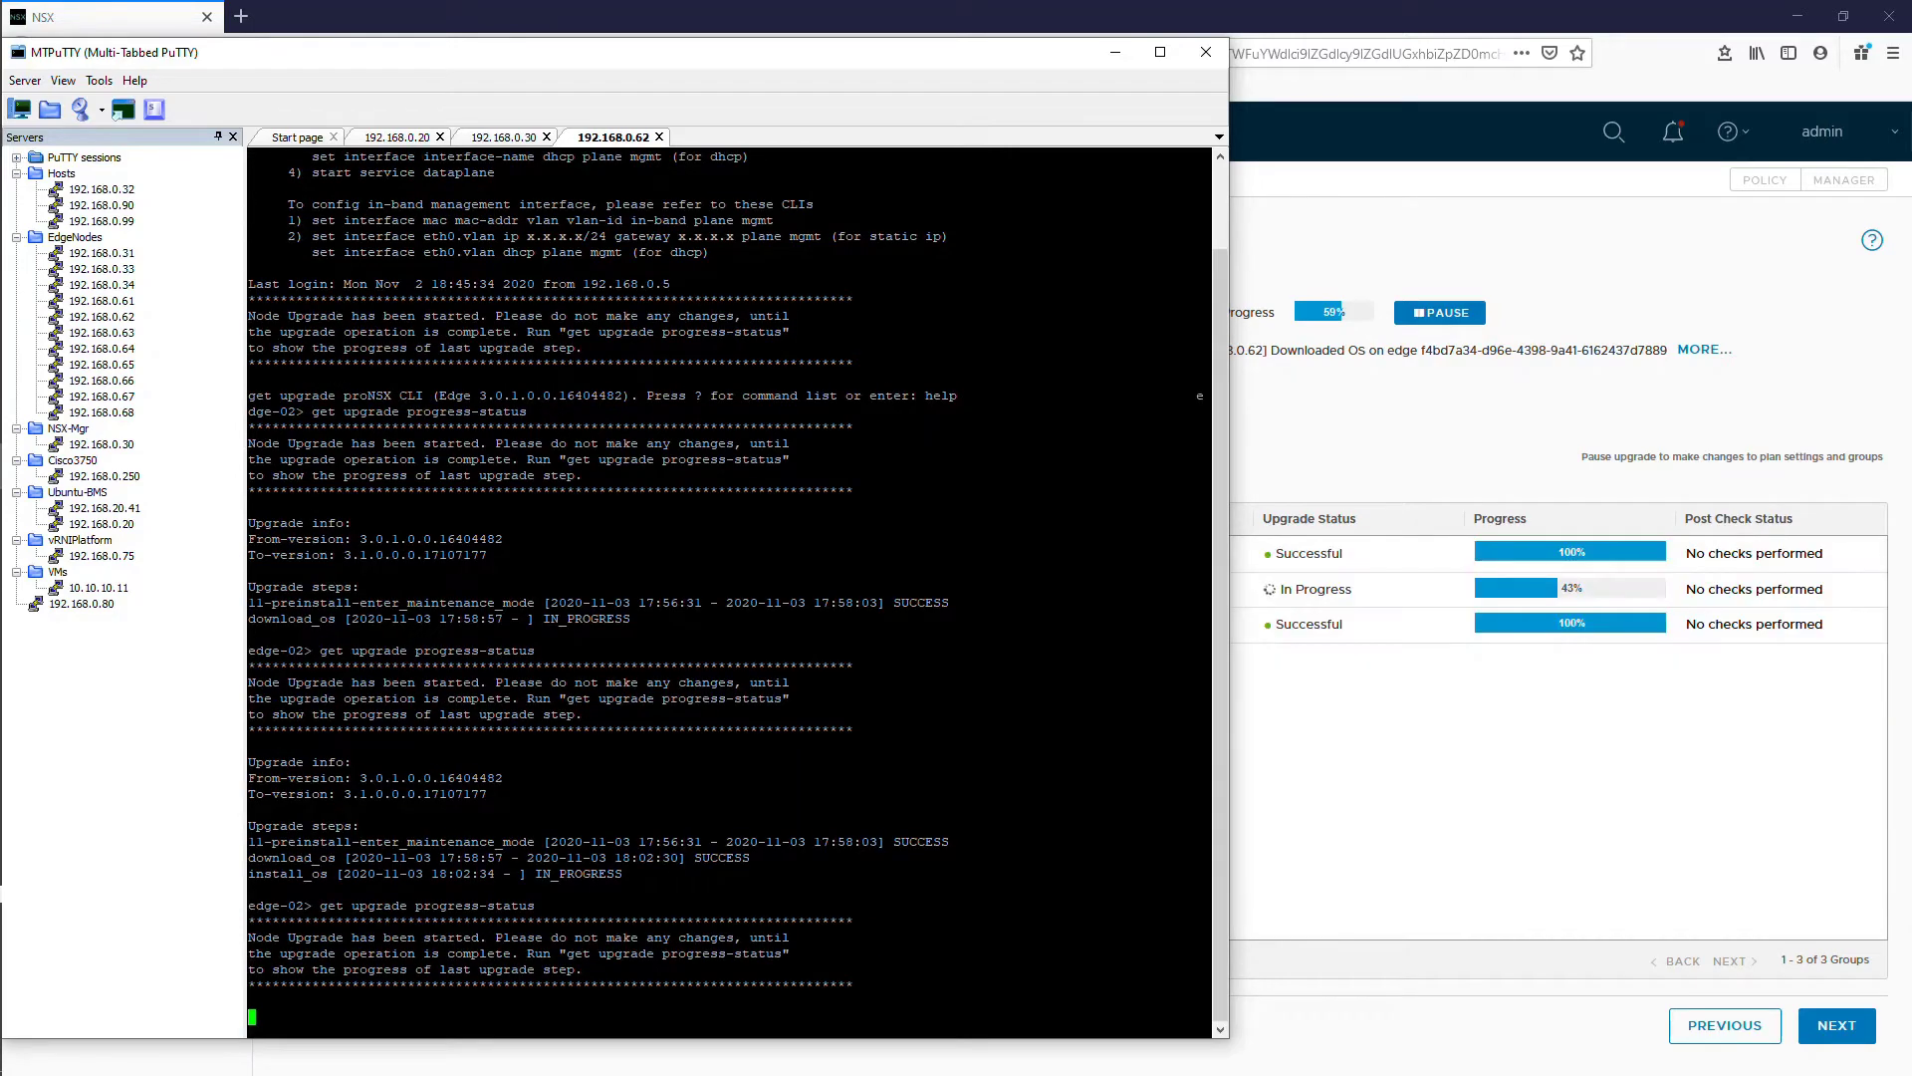
# Step: Connect to edge-05 at 192.168.0.65 and run 'get upgrade-bundle playbooks' and 'get upgrade progress-status'
pyautogui.doubleClick(118, 366)
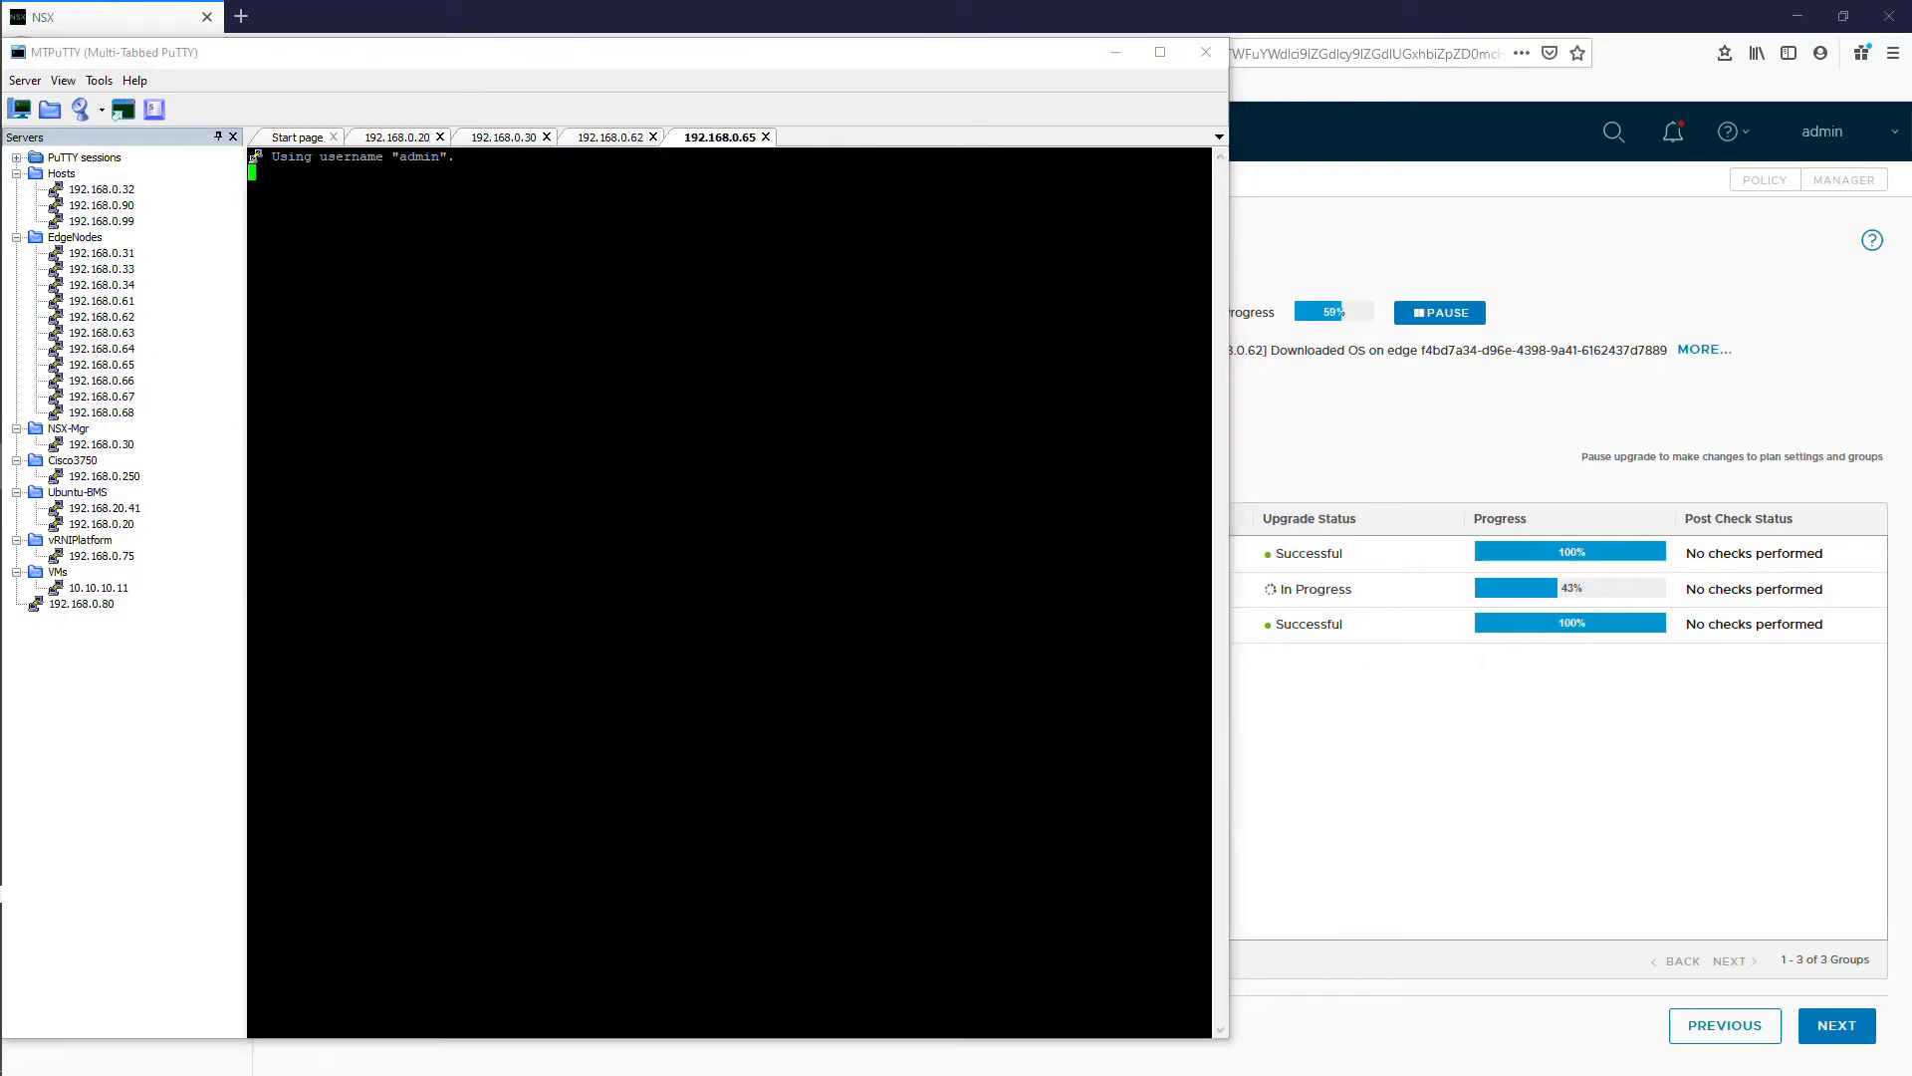
pyautogui.rightClick(105, 368)
pyautogui.click(181, 479)
pyautogui.press('Return')
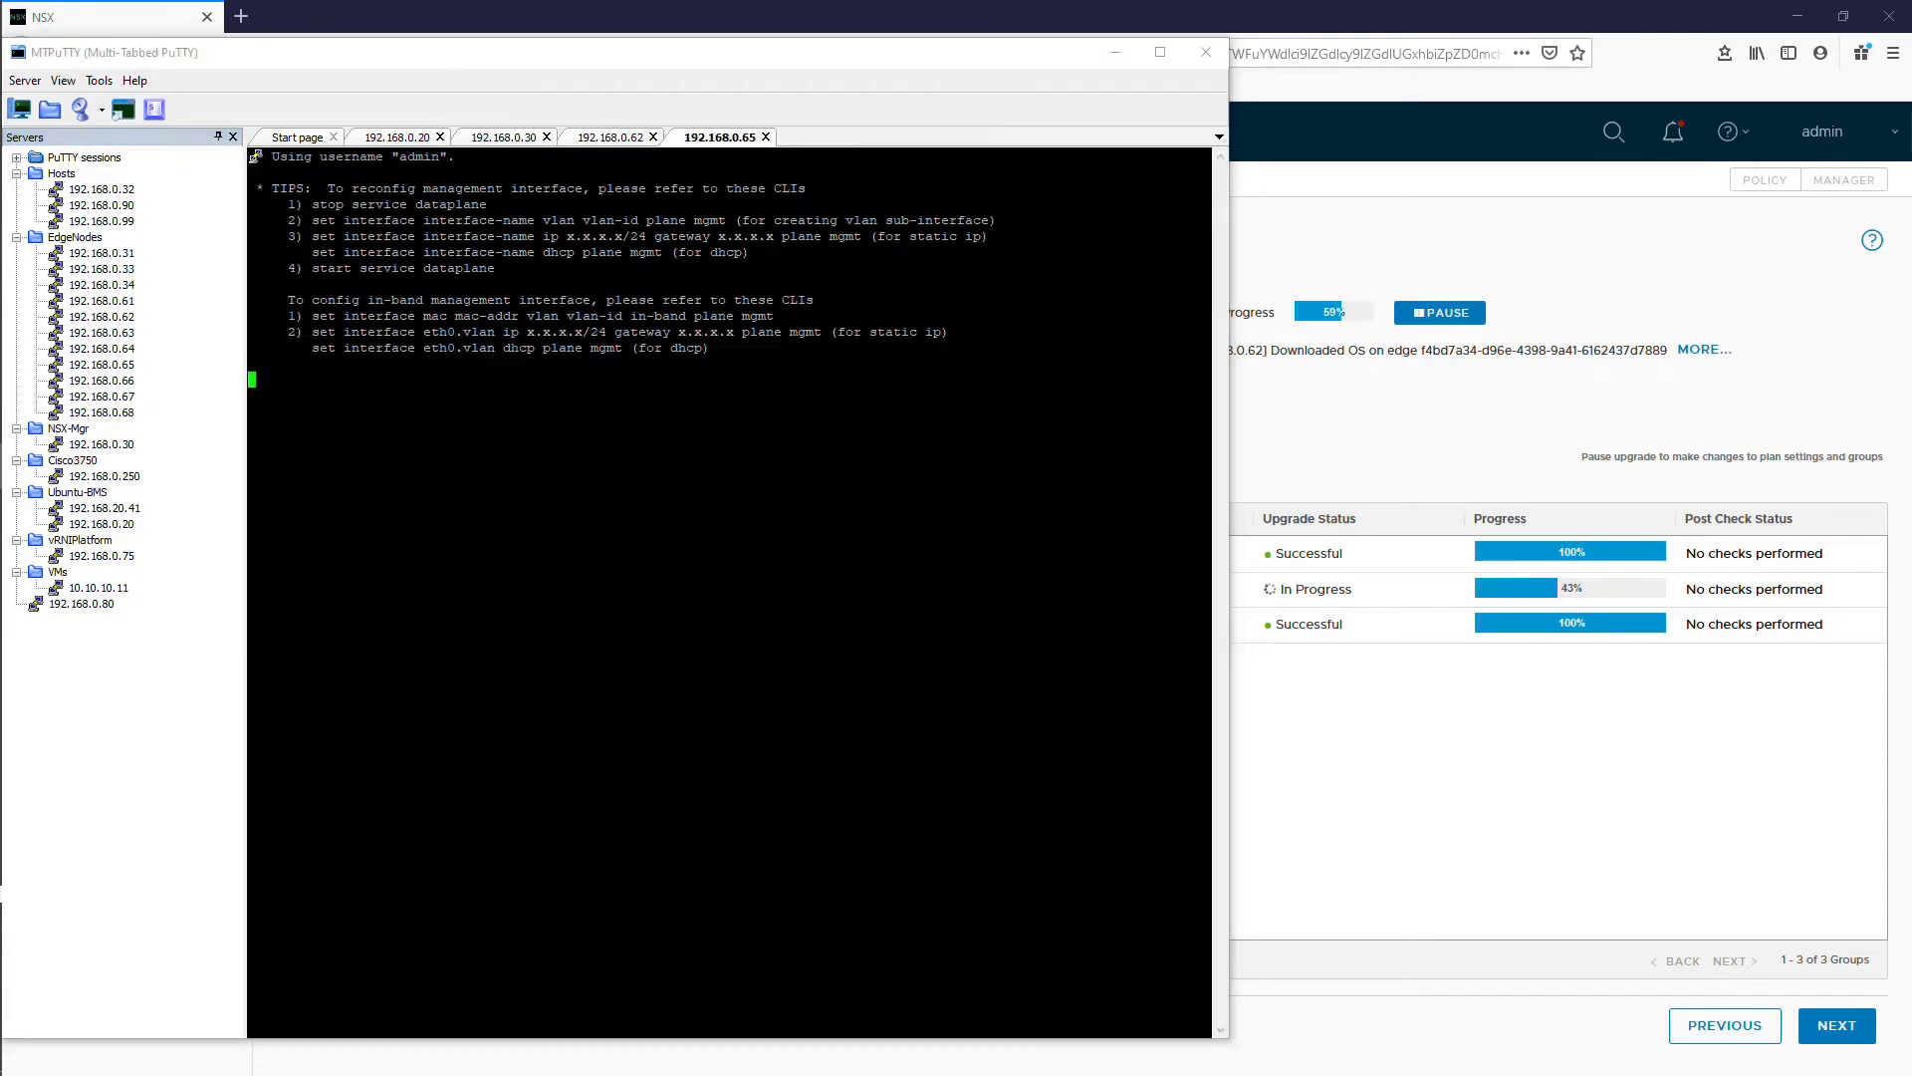
pyautogui.write('get upgrade p')
pyautogui.press('Tab')
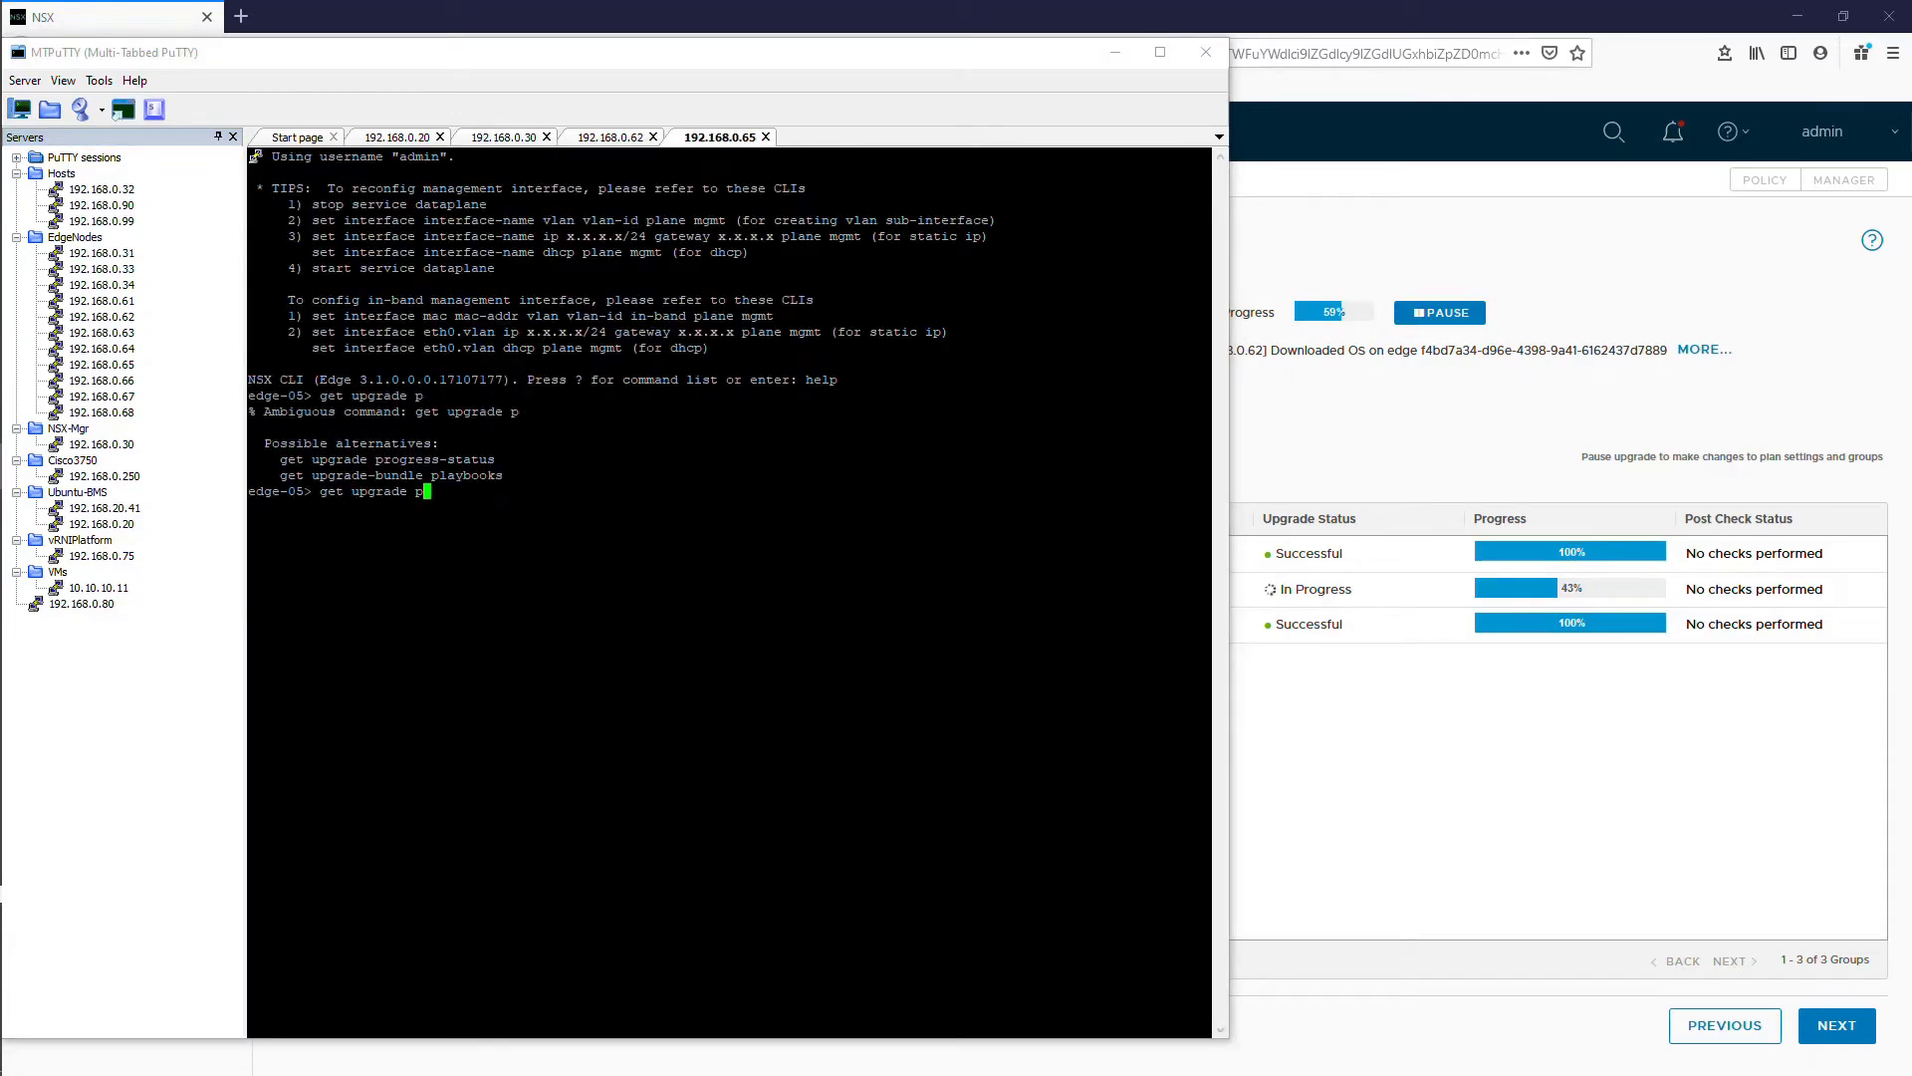
pyautogui.write('-bundle playbooks')
pyautogui.press('Return')
pyautogui.press('Up')
pyautogui.press('BackSpace')
pyautogui.press('BackSpace')
pyautogui.press('BackSpace')
pyautogui.press('BackSpace')
pyautogui.press('BackSpace')
pyautogui.press('BackSpace')
pyautogui.press('BackSpace')
pyautogui.press('BackSpace')
pyautogui.press('BackSpace')
pyautogui.press('BackSpace')
pyautogui.press('BackSpace')
pyautogui.press('BackSpace')
pyautogui.press('BackSpace')
pyautogui.press('BackSpace')
pyautogui.press('BackSpace')
pyautogui.press('BackSpace')
pyautogui.press('BackSpace')
pyautogui.press('BackSpace')
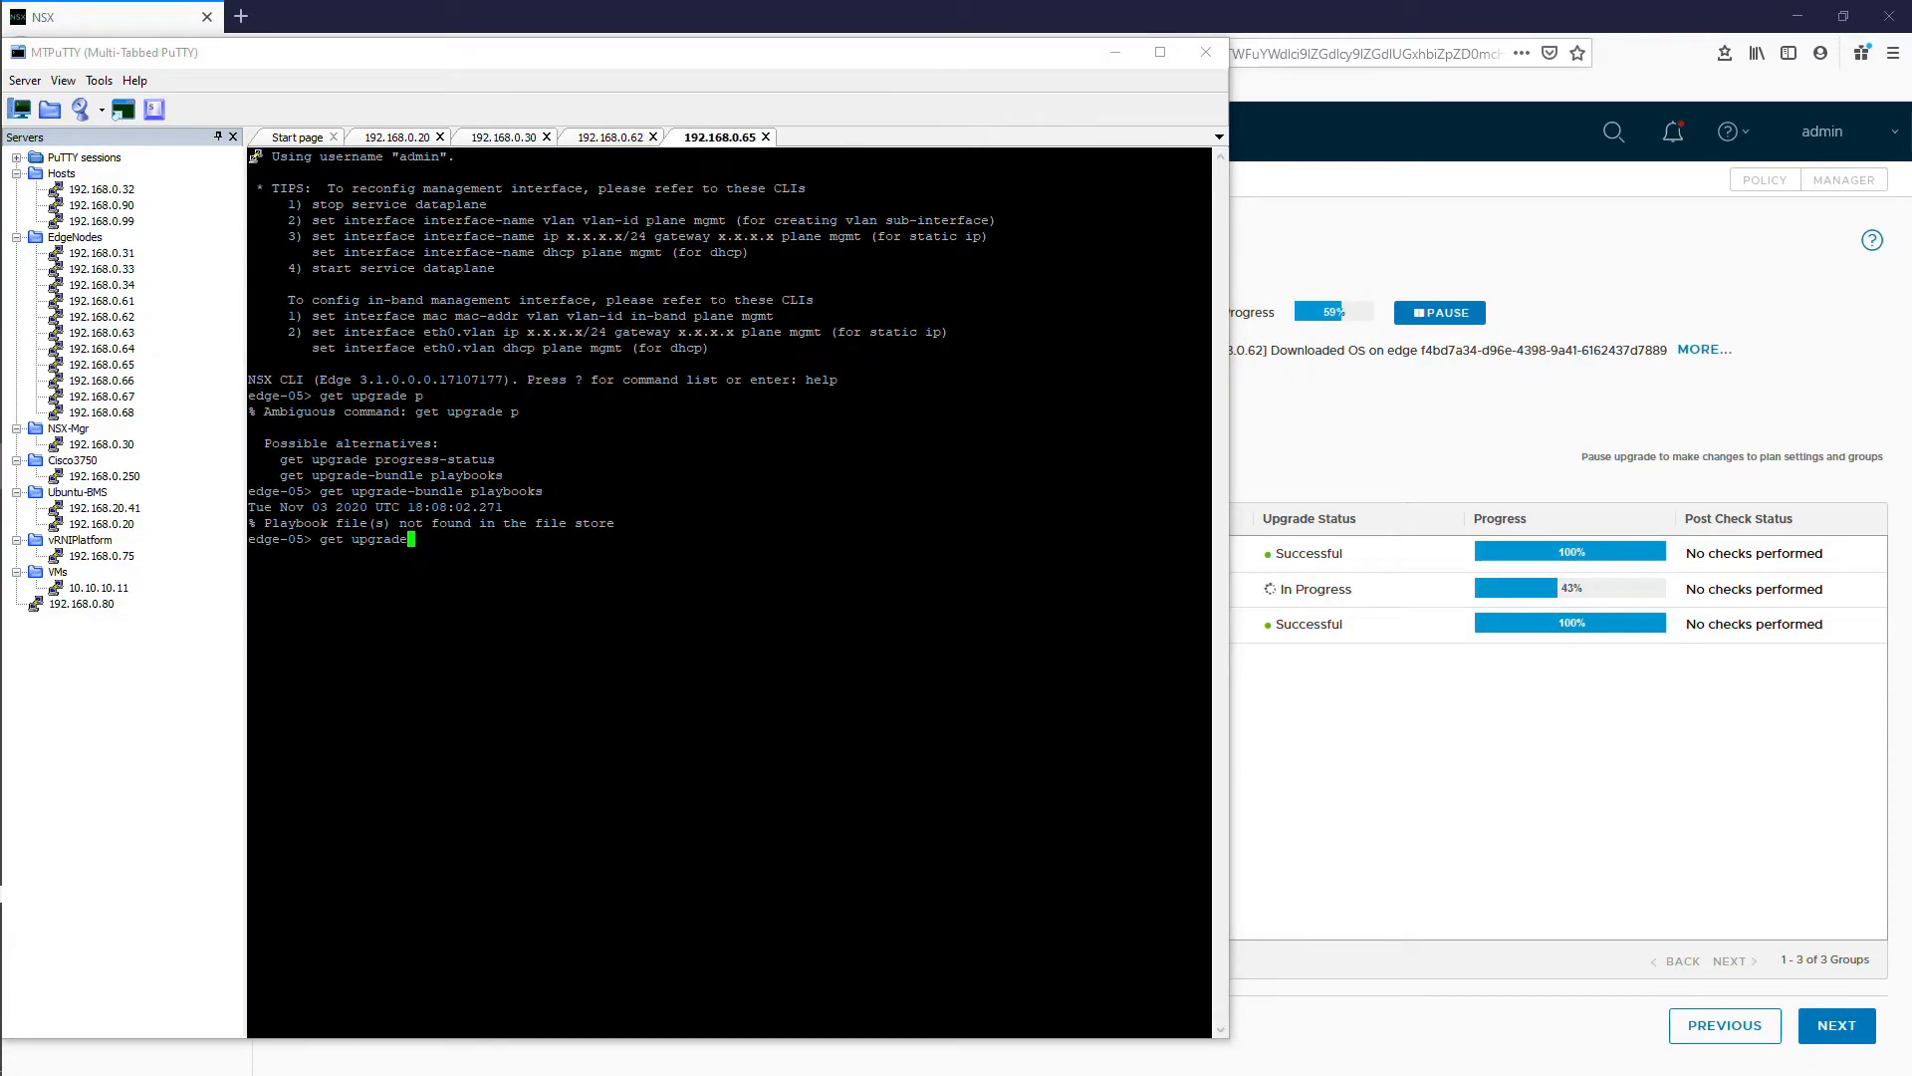
pyautogui.write('progress-status')
pyautogui.press('Return')
# Step: Close the edge-05 session and rerun the status check on edge-02
pyautogui.hotkey('ctrl', 'd')
pyautogui.press('Up')
pyautogui.press('Return')
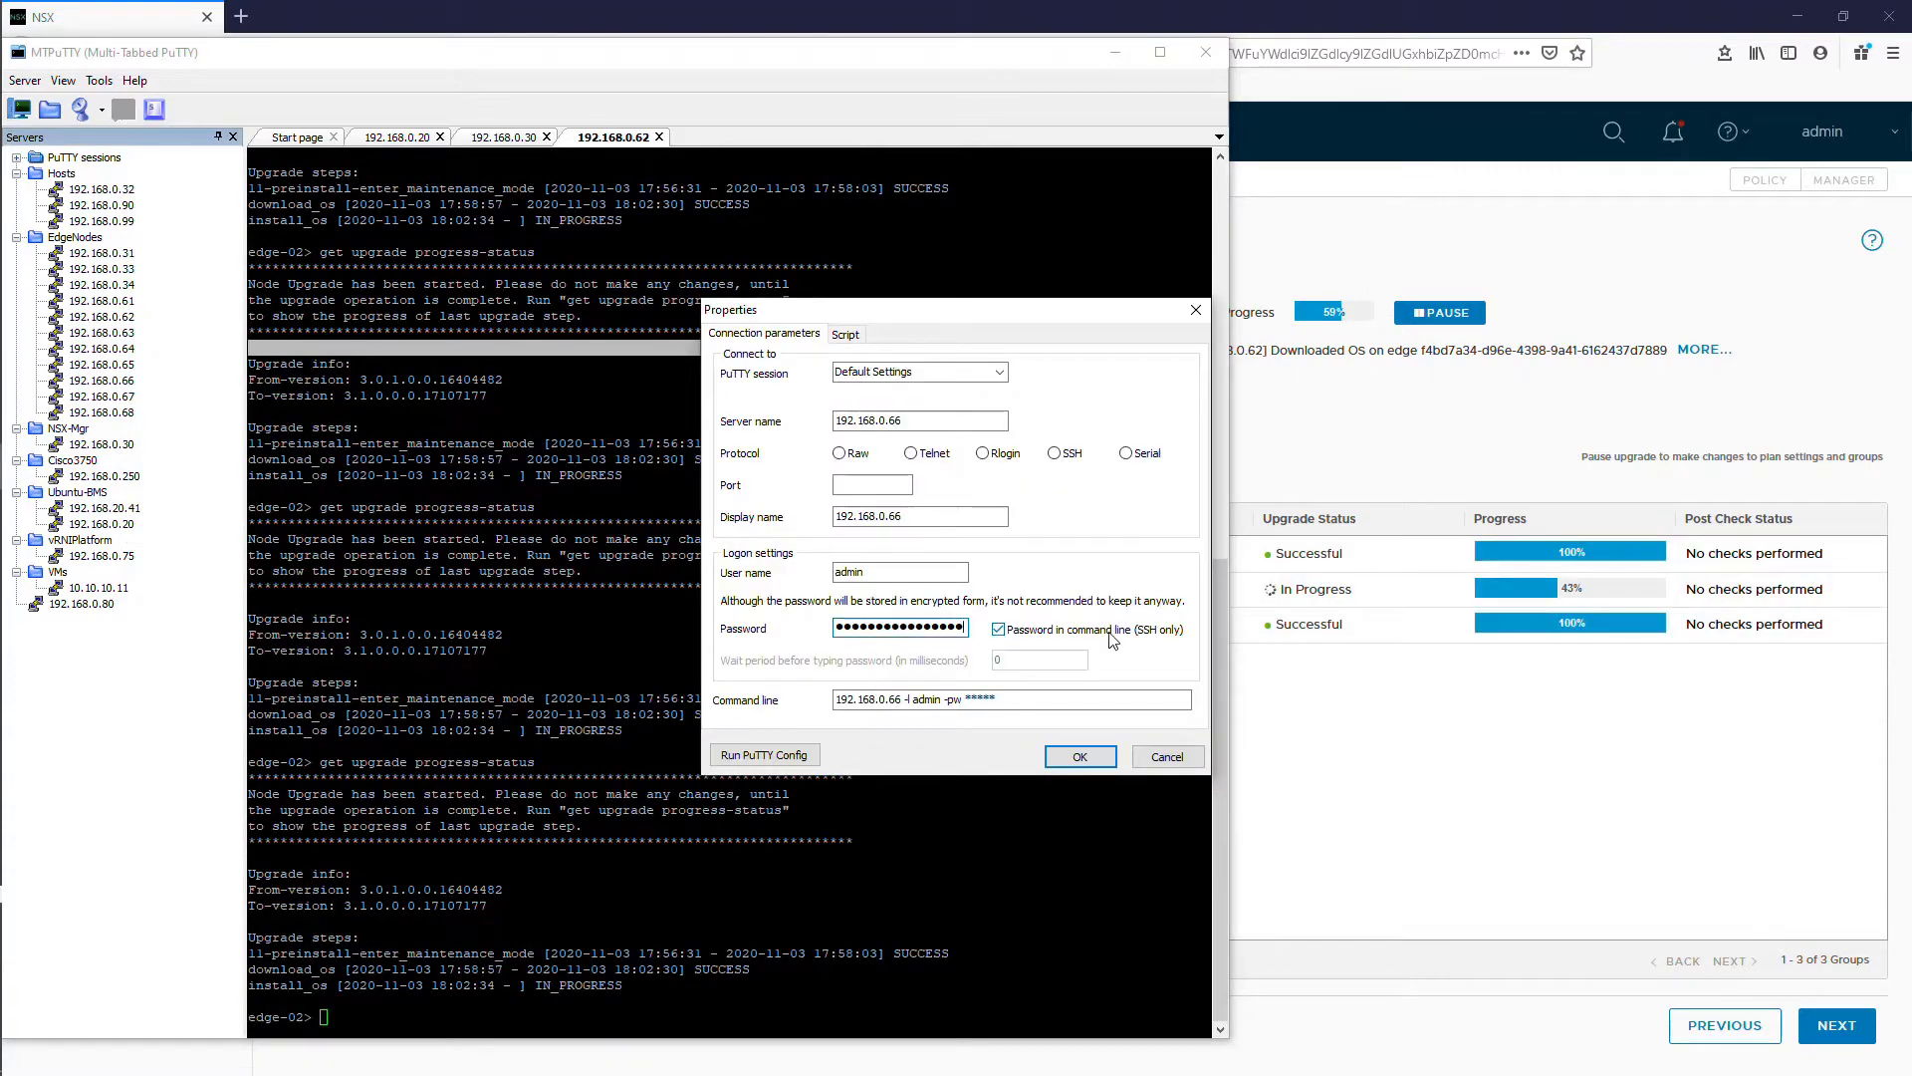
# Step: Print edge-06's upgrade history log and review the exit-maintenance-mode step timing
pyautogui.press('Return')
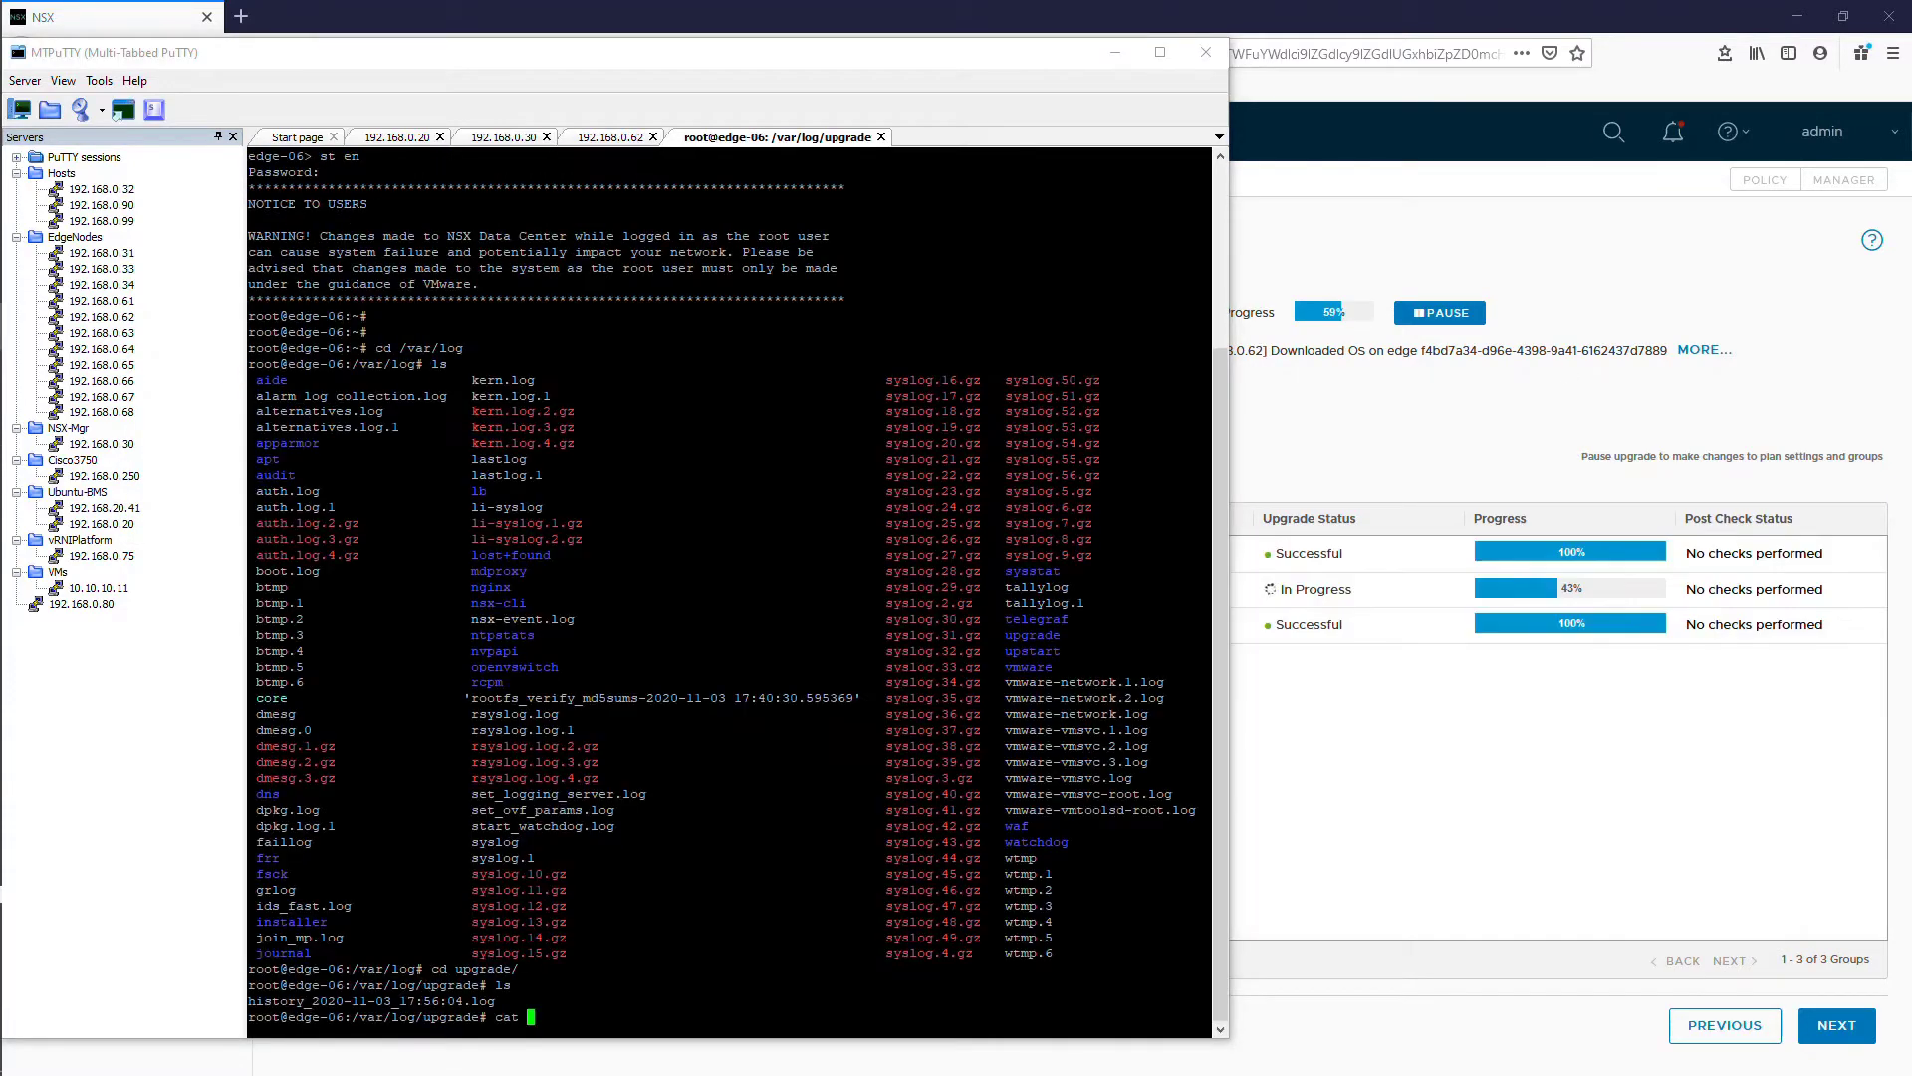
pyautogui.write('hist')
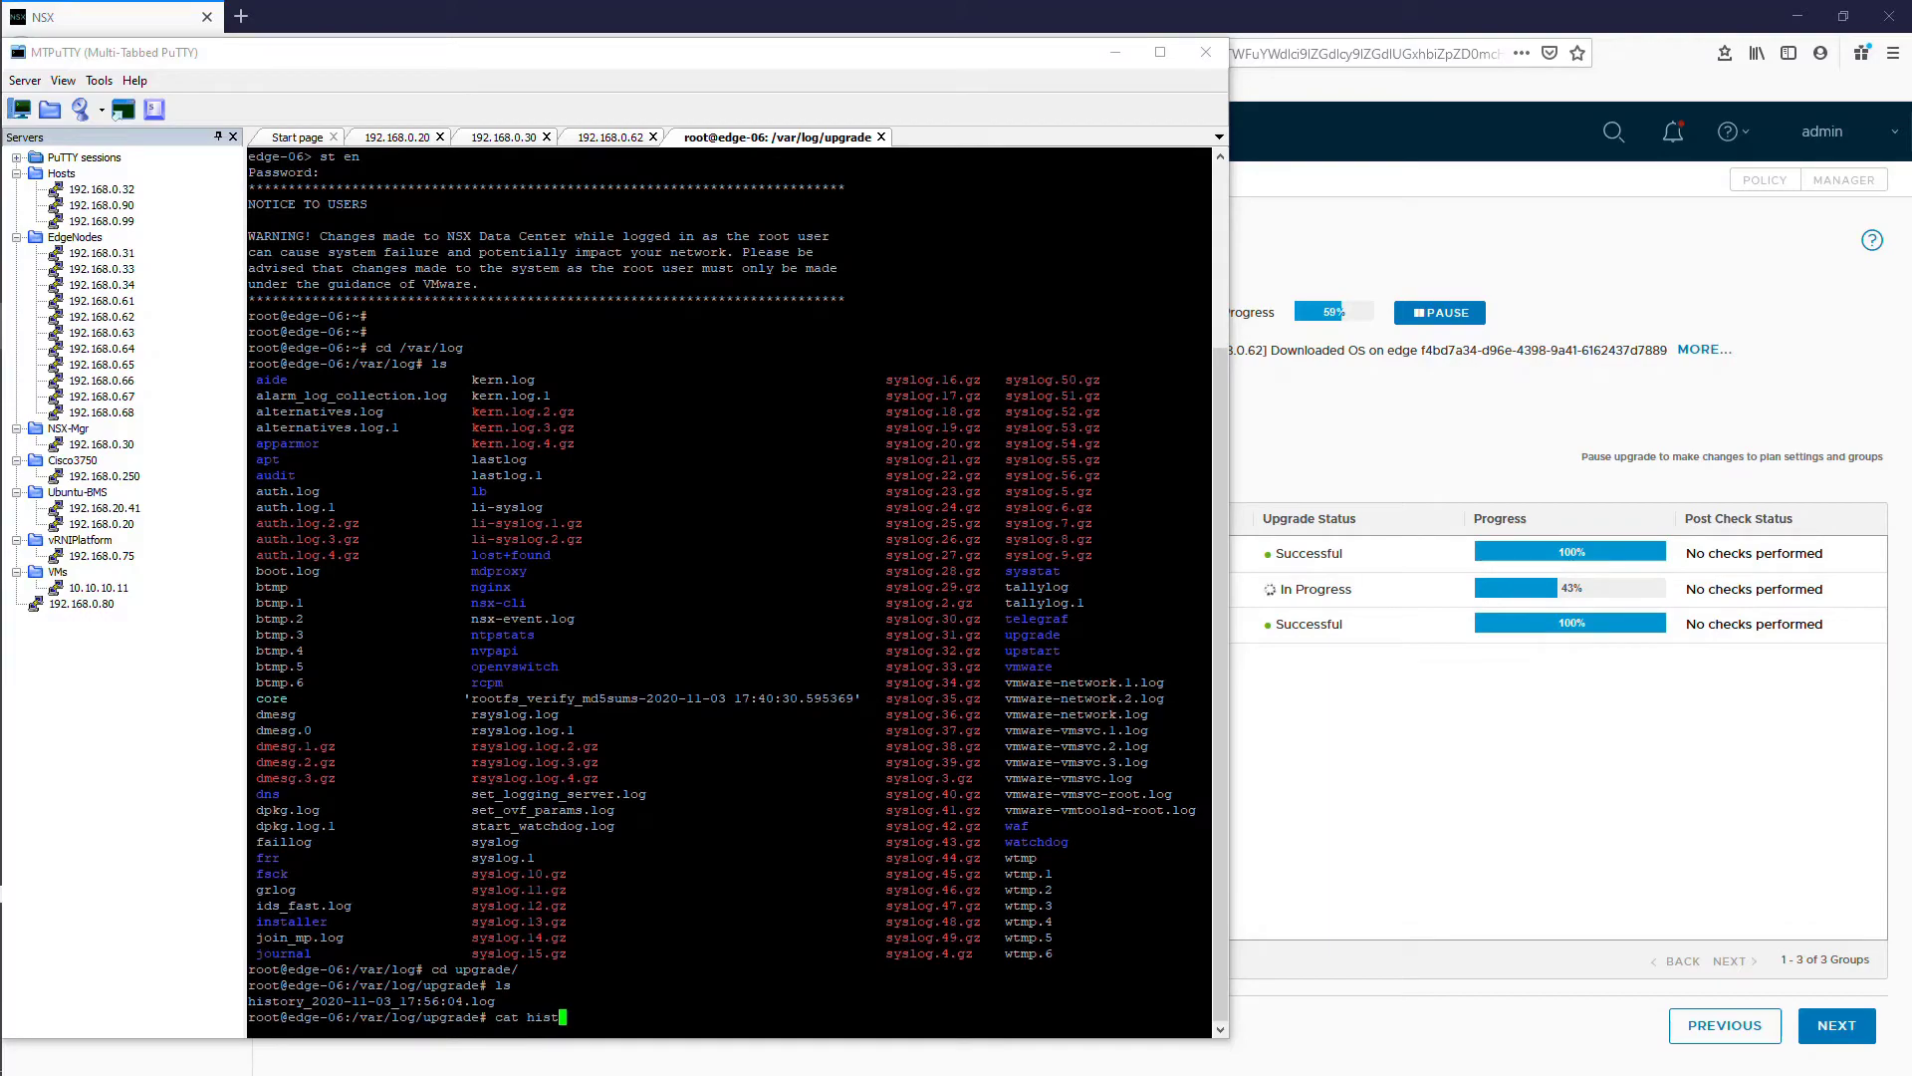
pyautogui.press('Tab')
pyautogui.press('Return')
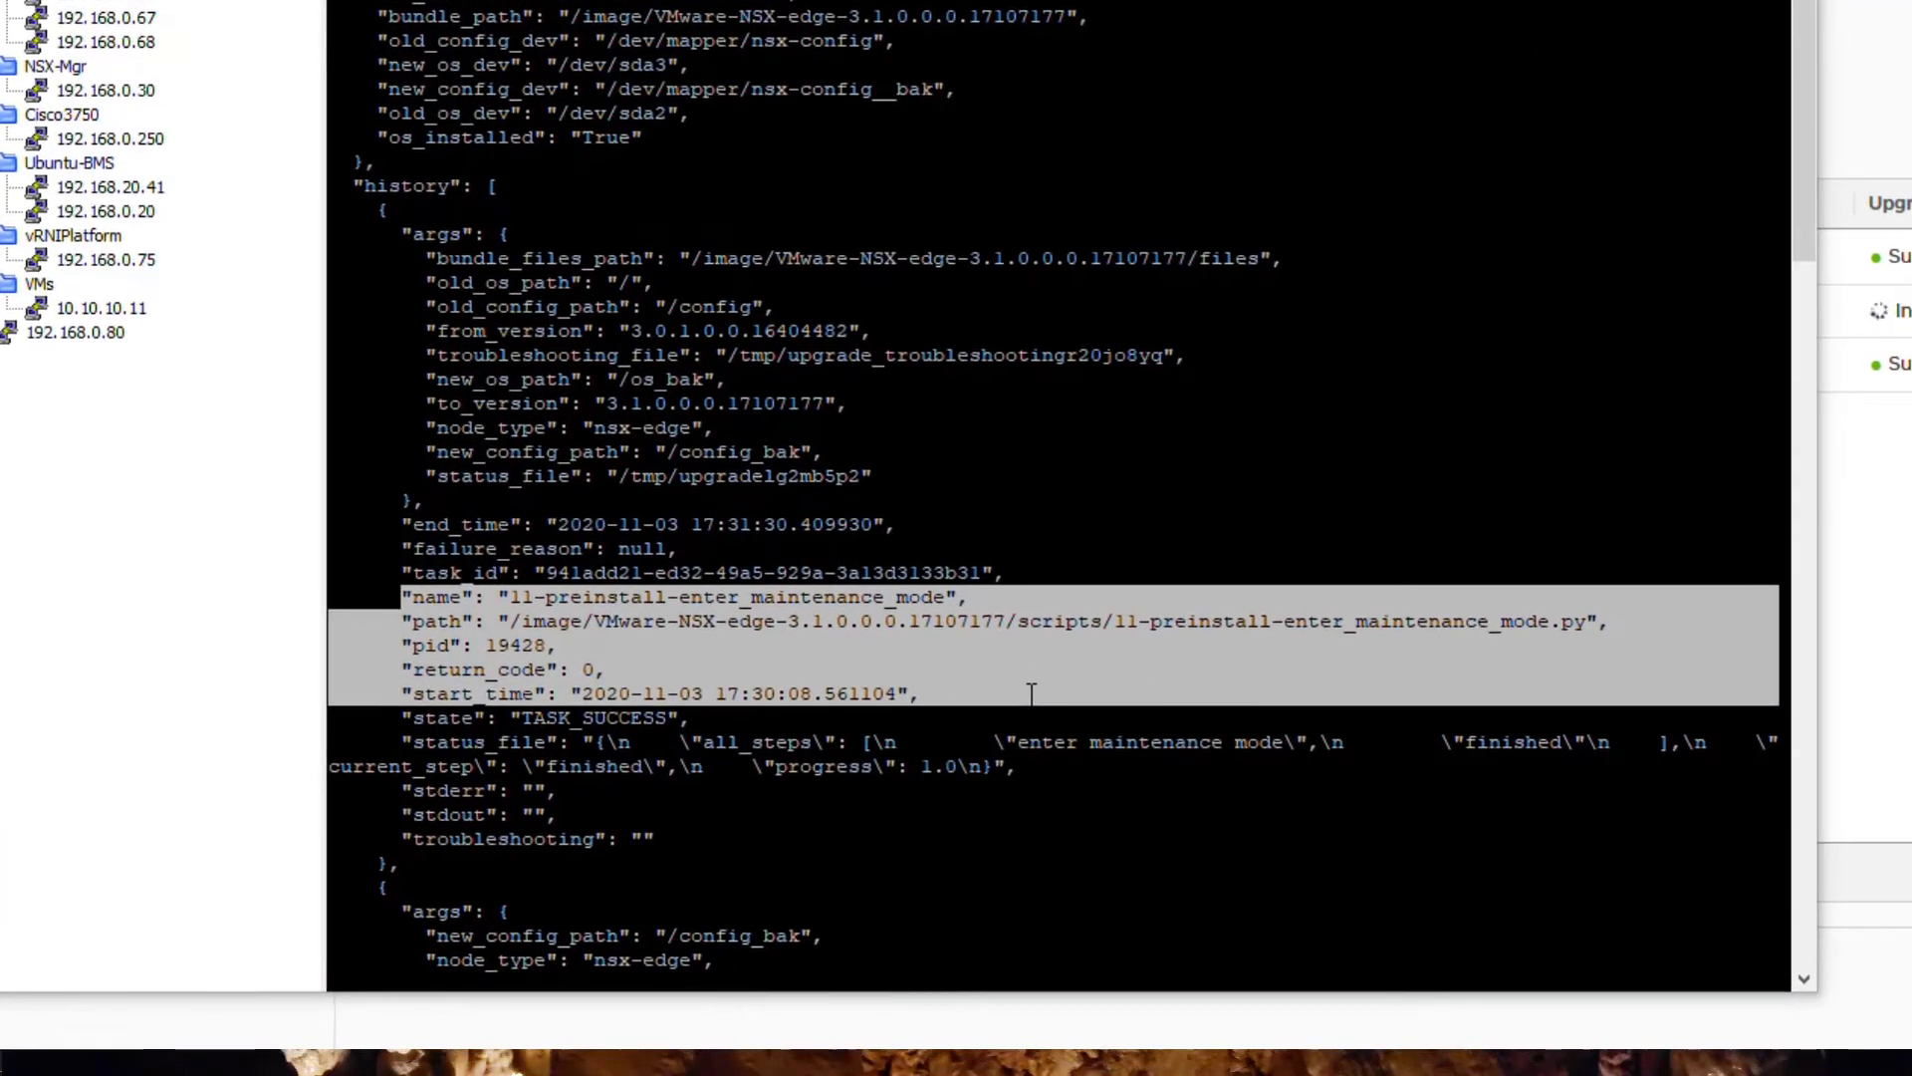
pyautogui.moveTo(402, 573); pyautogui.dragTo(1041, 648)
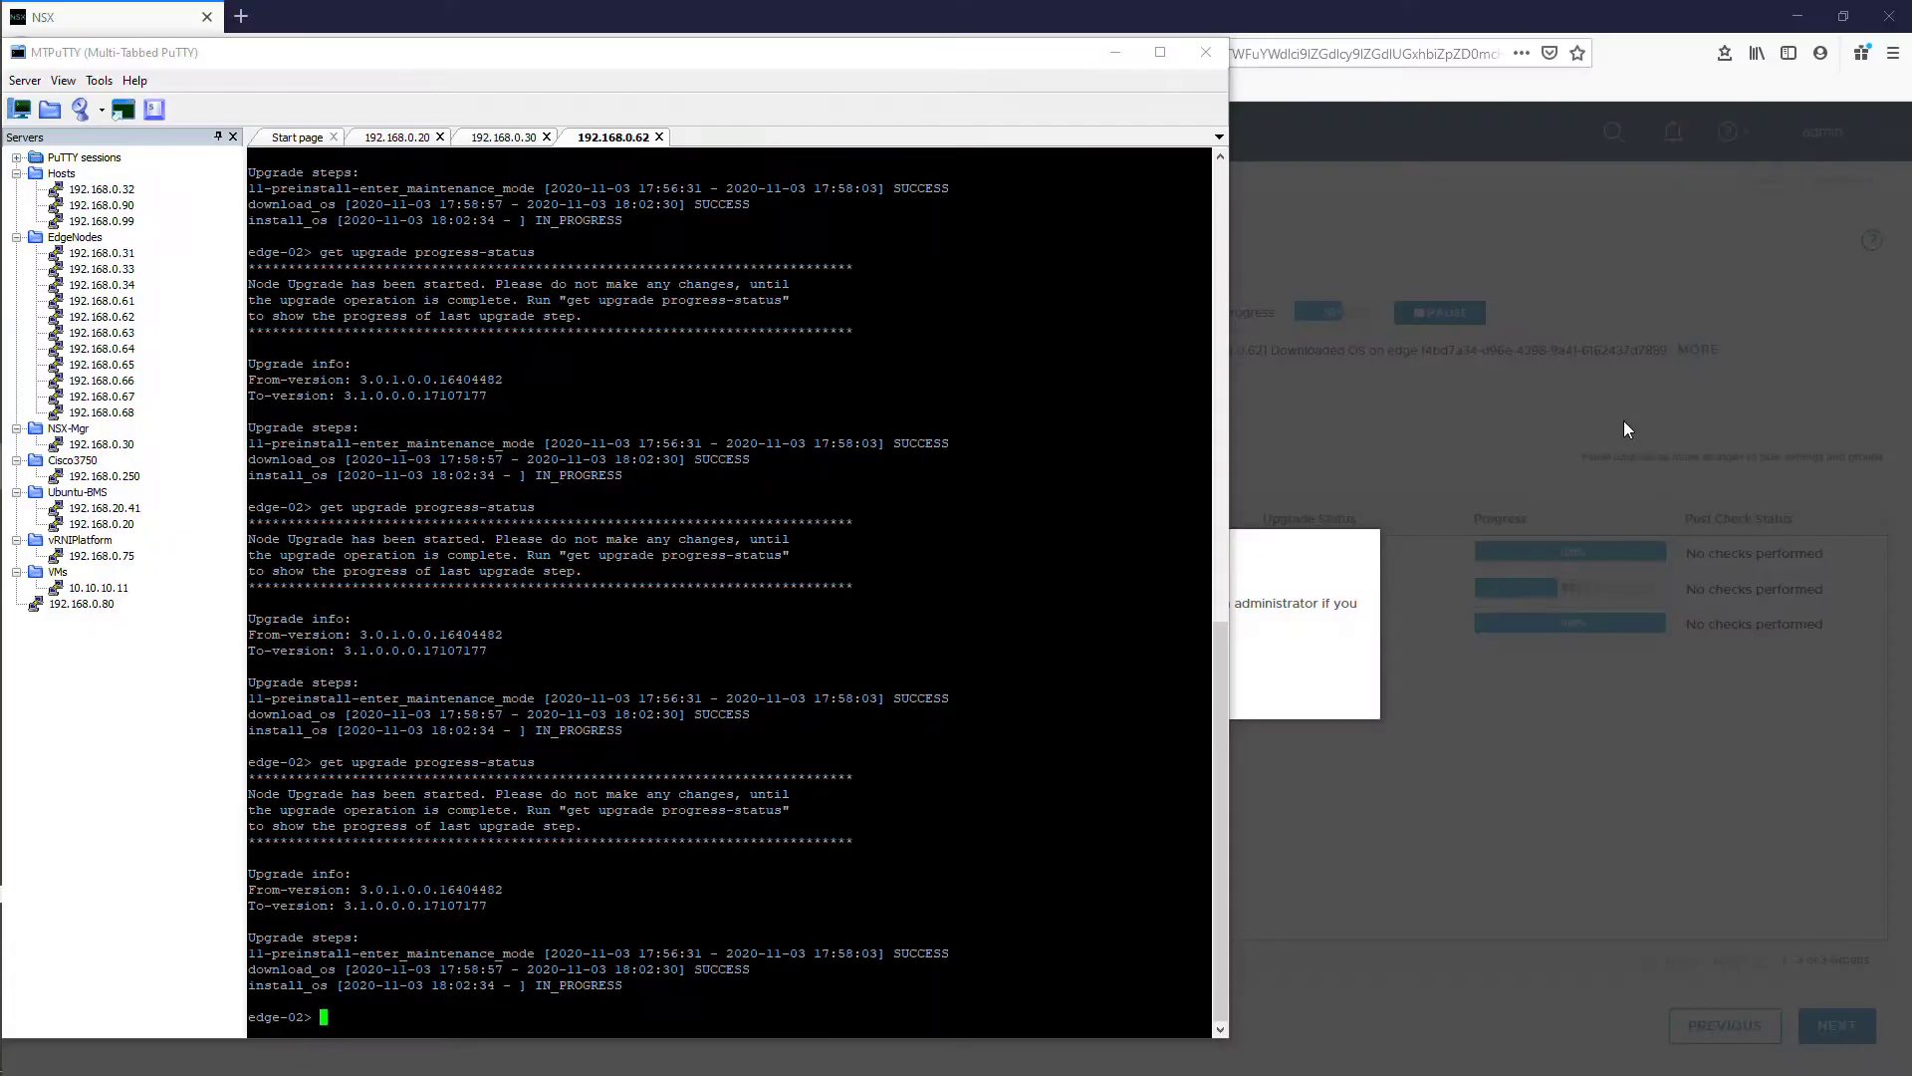
pyautogui.click(1623, 420)
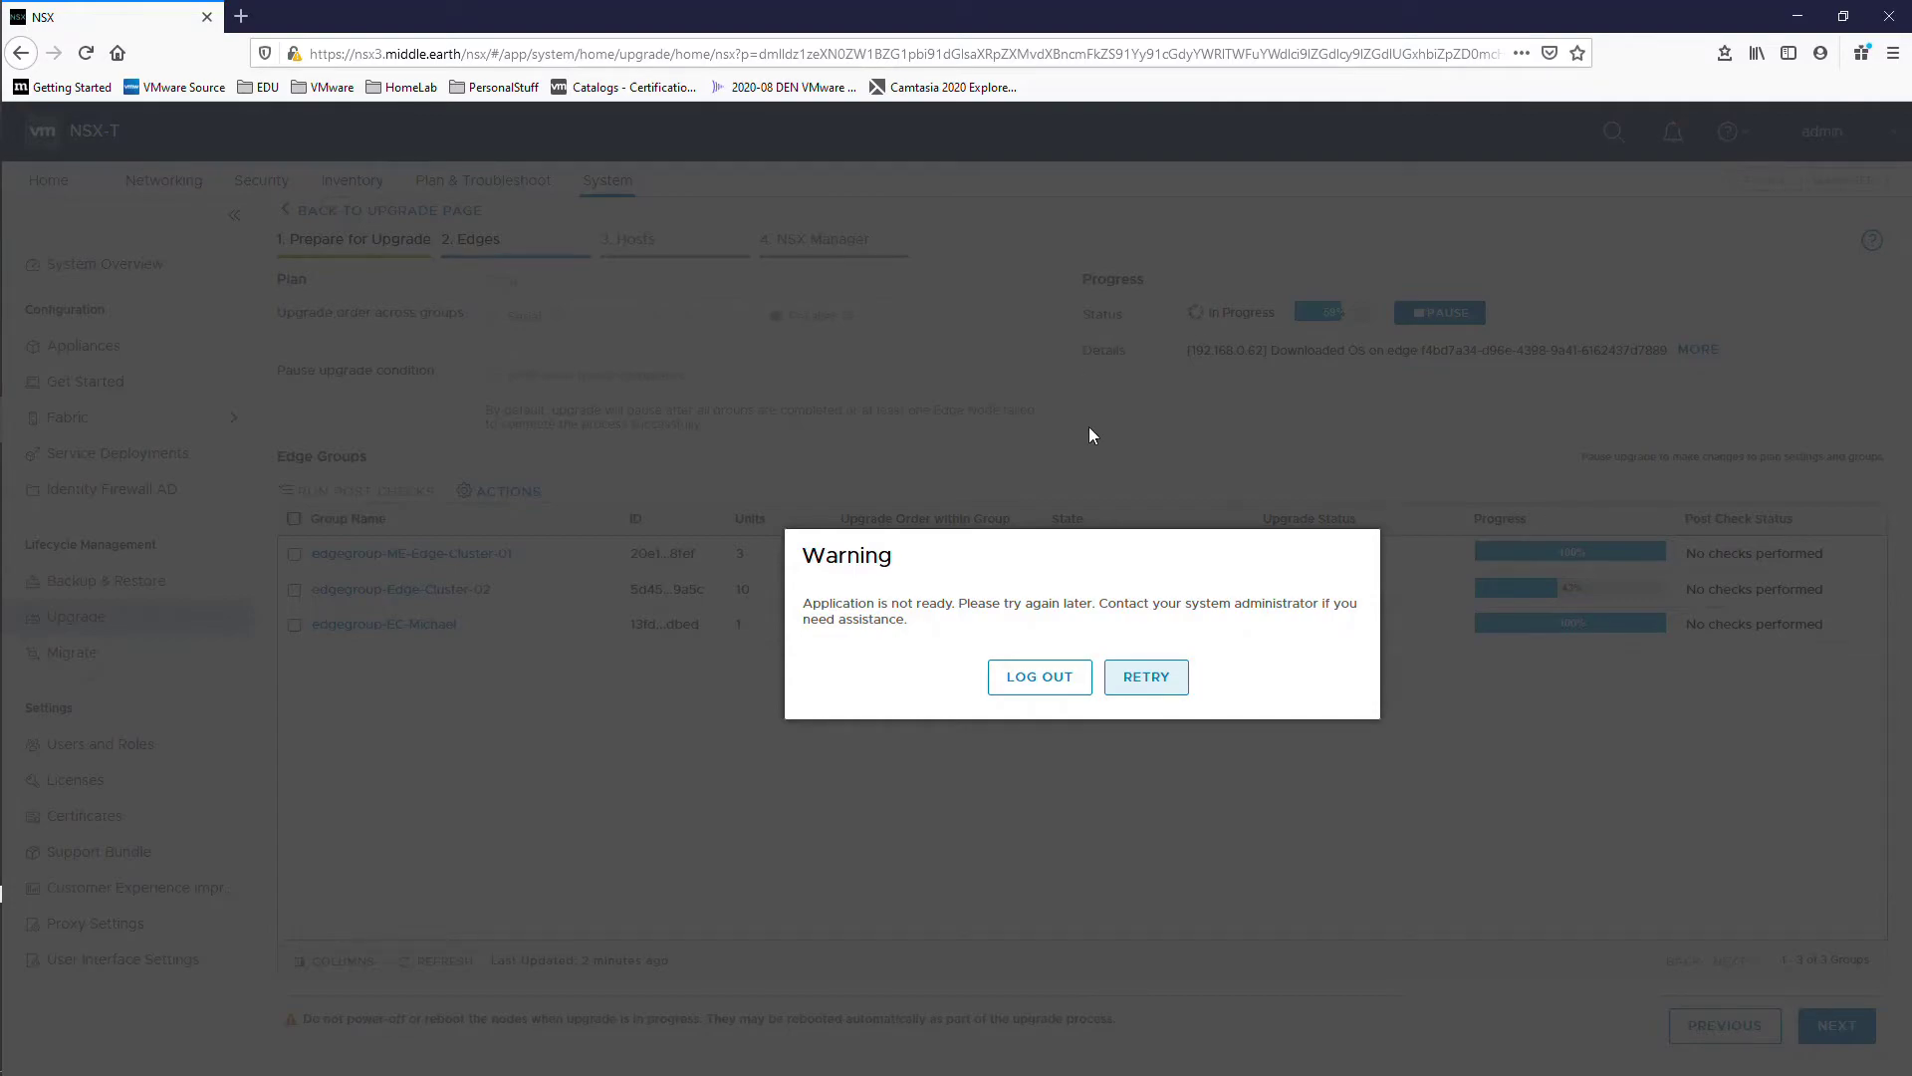
# Step: Retry past the not-ready warning and inspect edgegroup-Edge-Cluster-02's edge list
pyautogui.click(1147, 687)
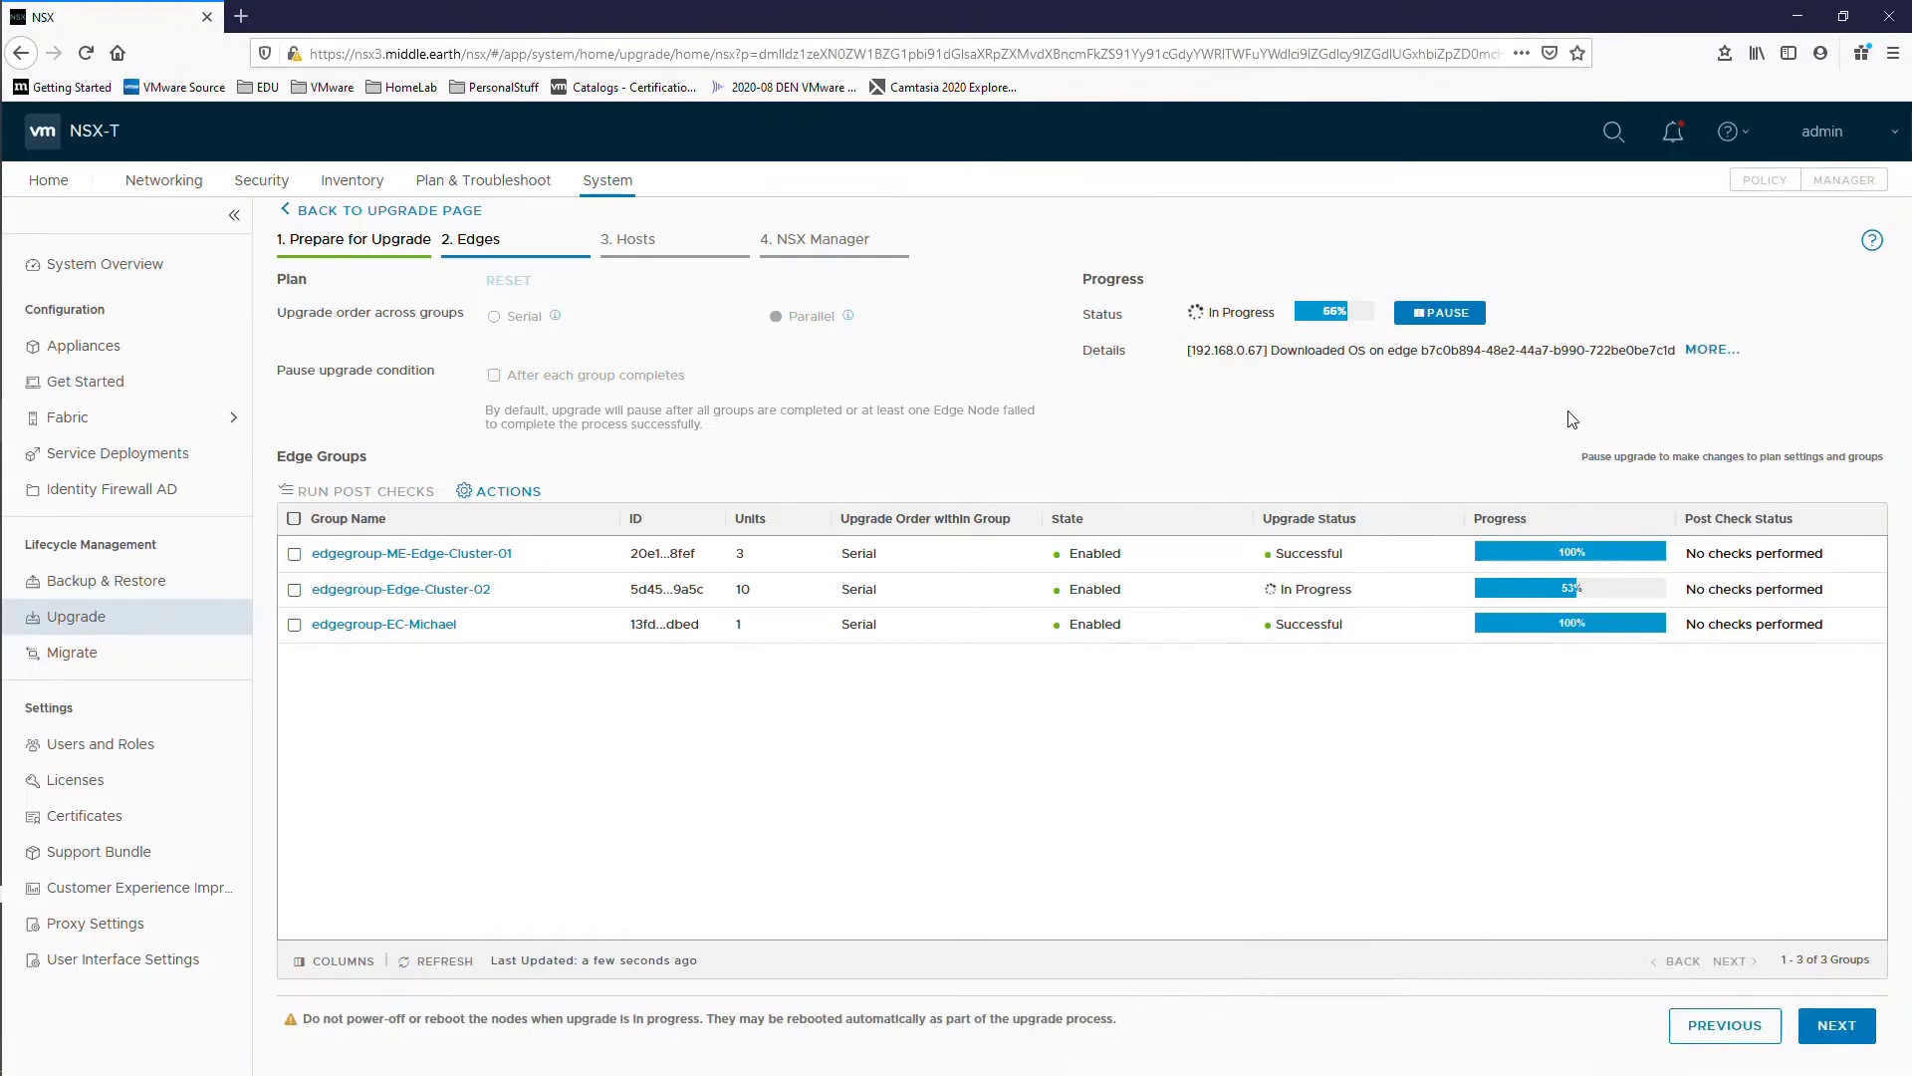
pyautogui.click(445, 590)
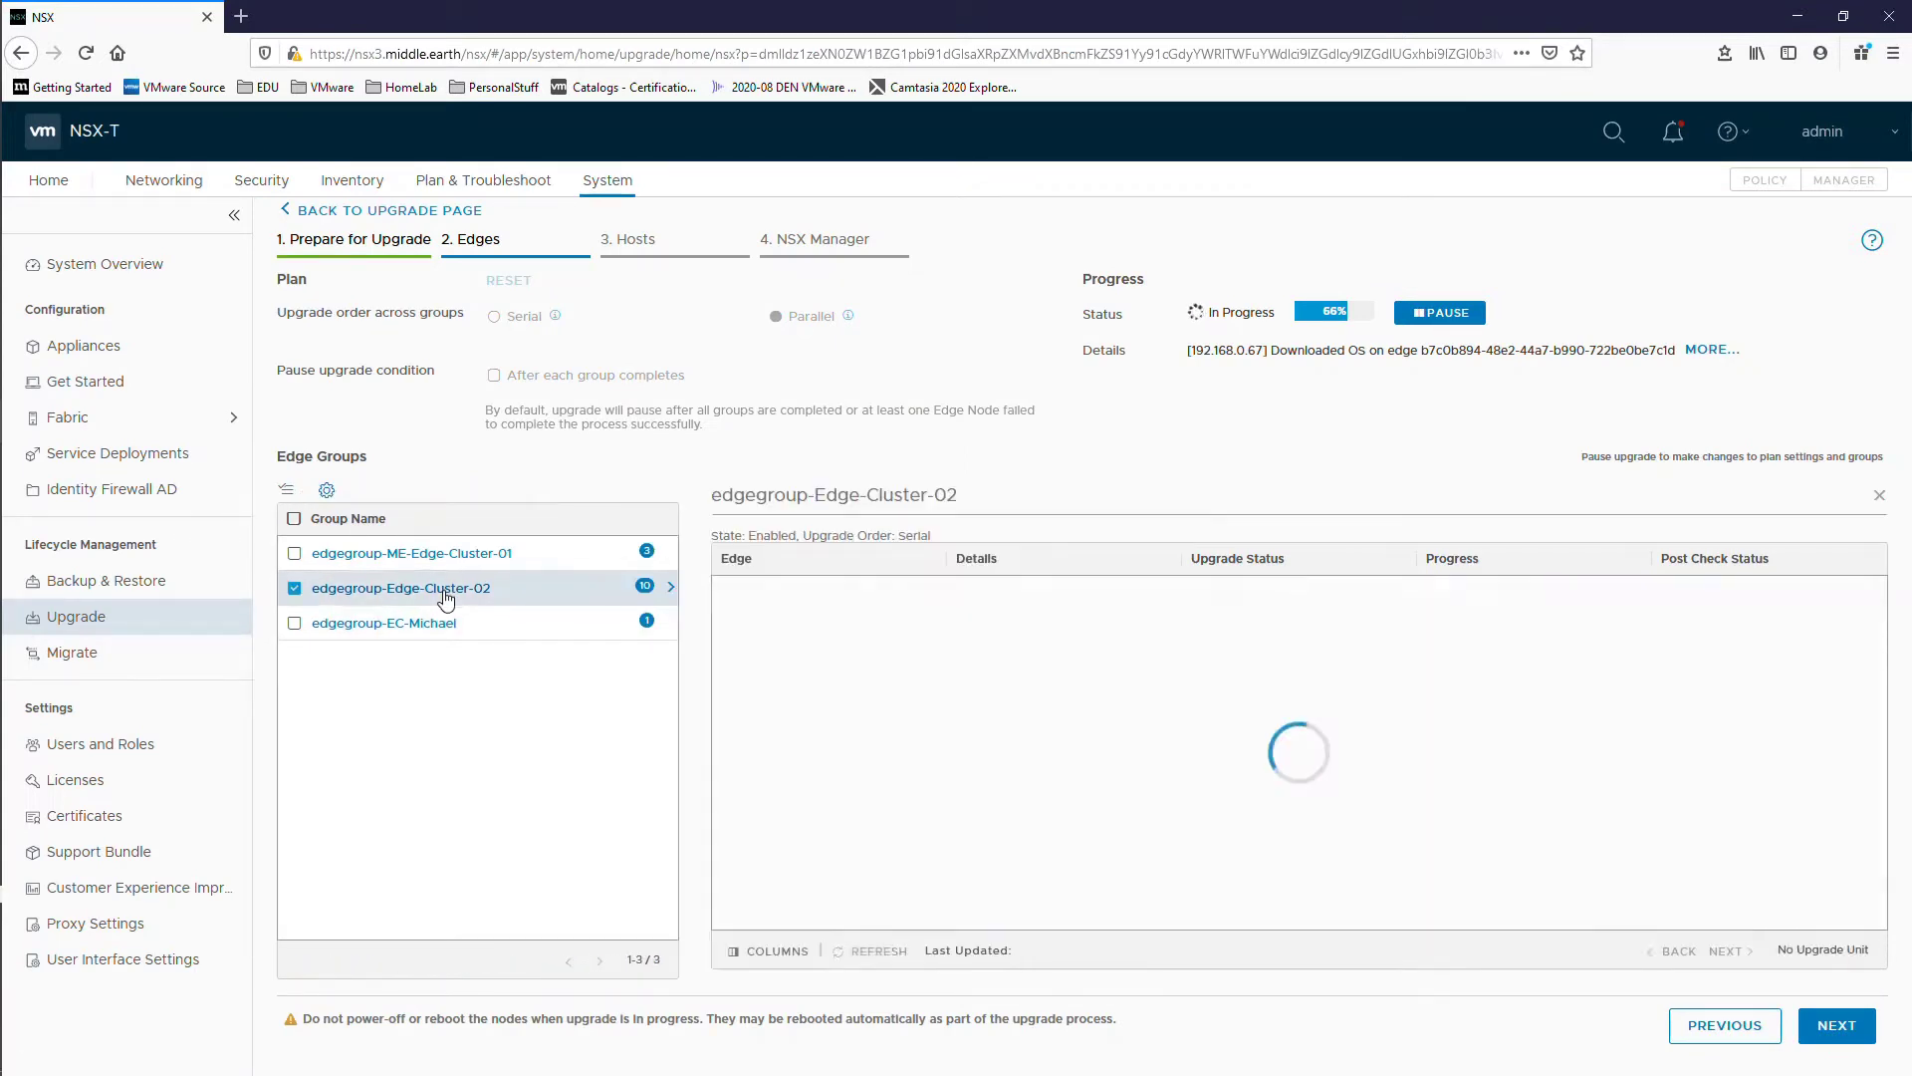
pyautogui.moveTo(1051, 646)
pyautogui.click(1167, 595)
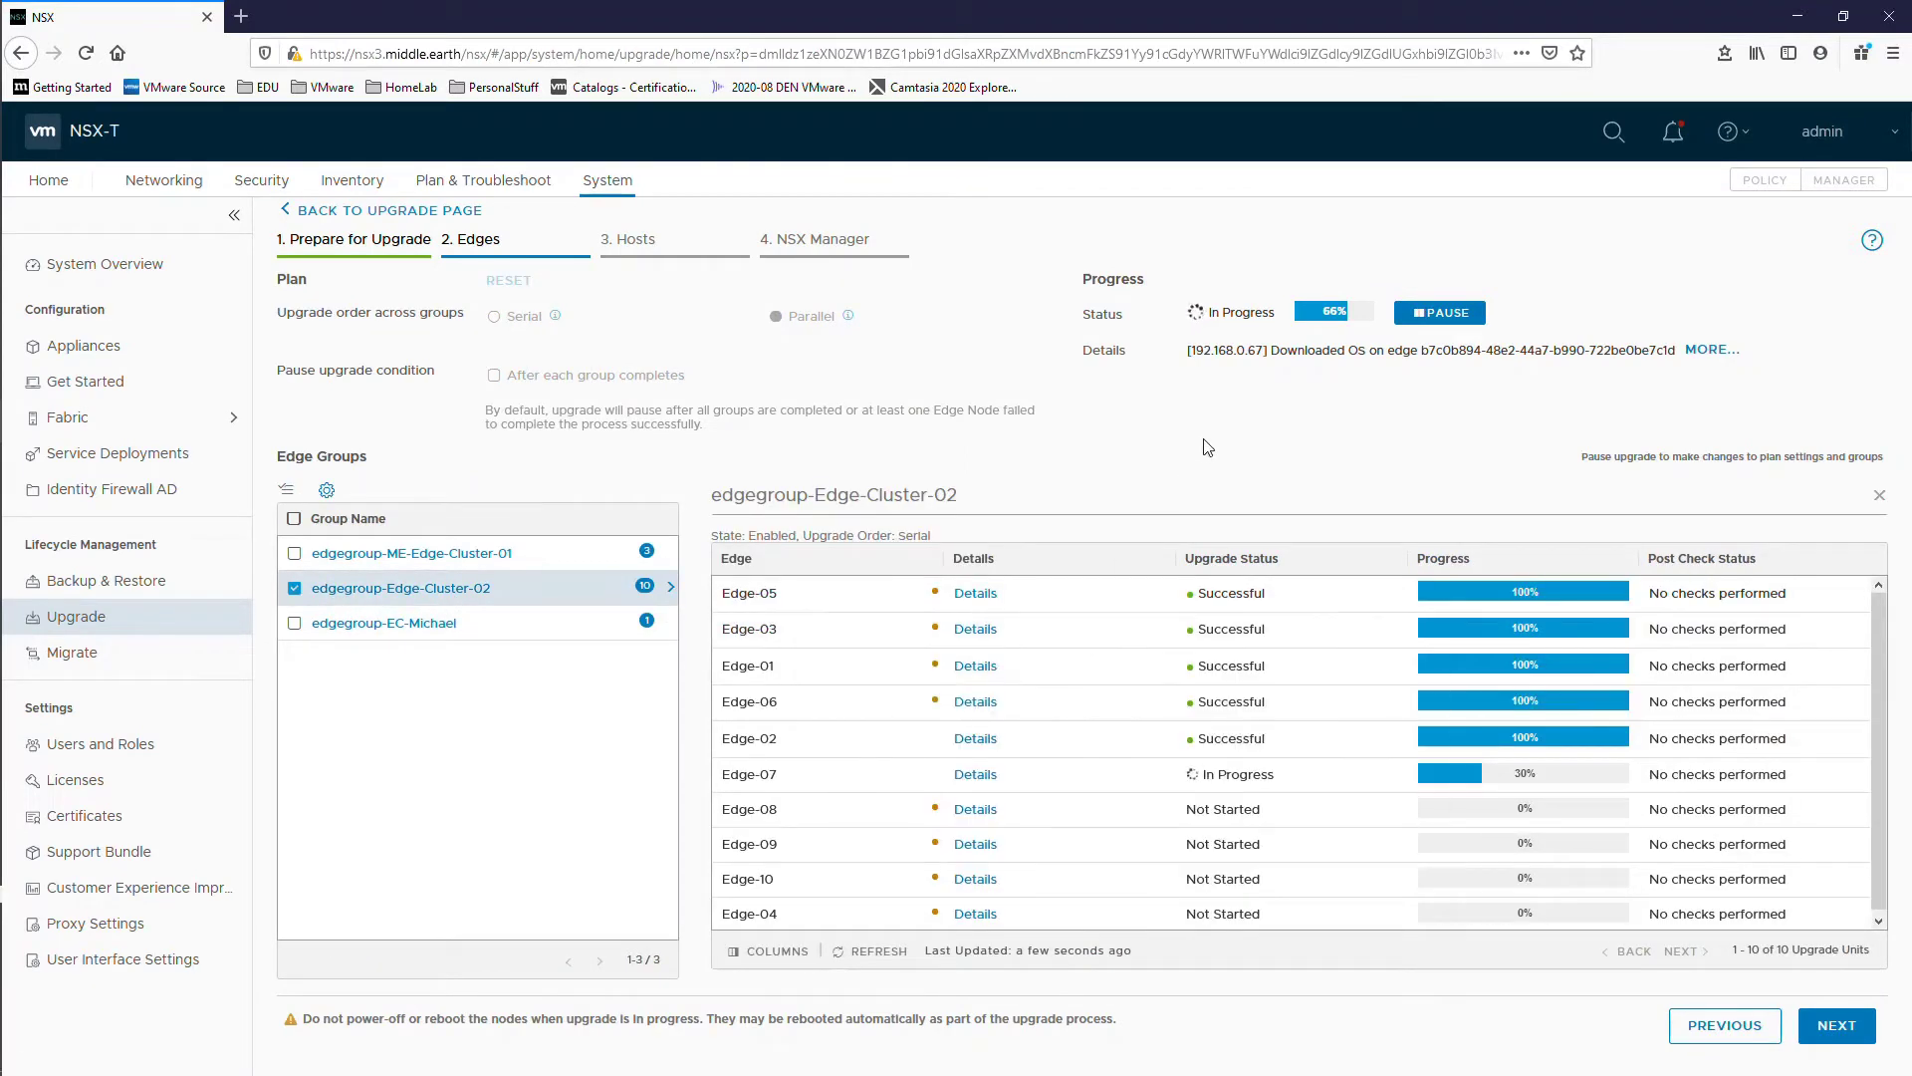
pyautogui.hotkey('alt', 'Tab')
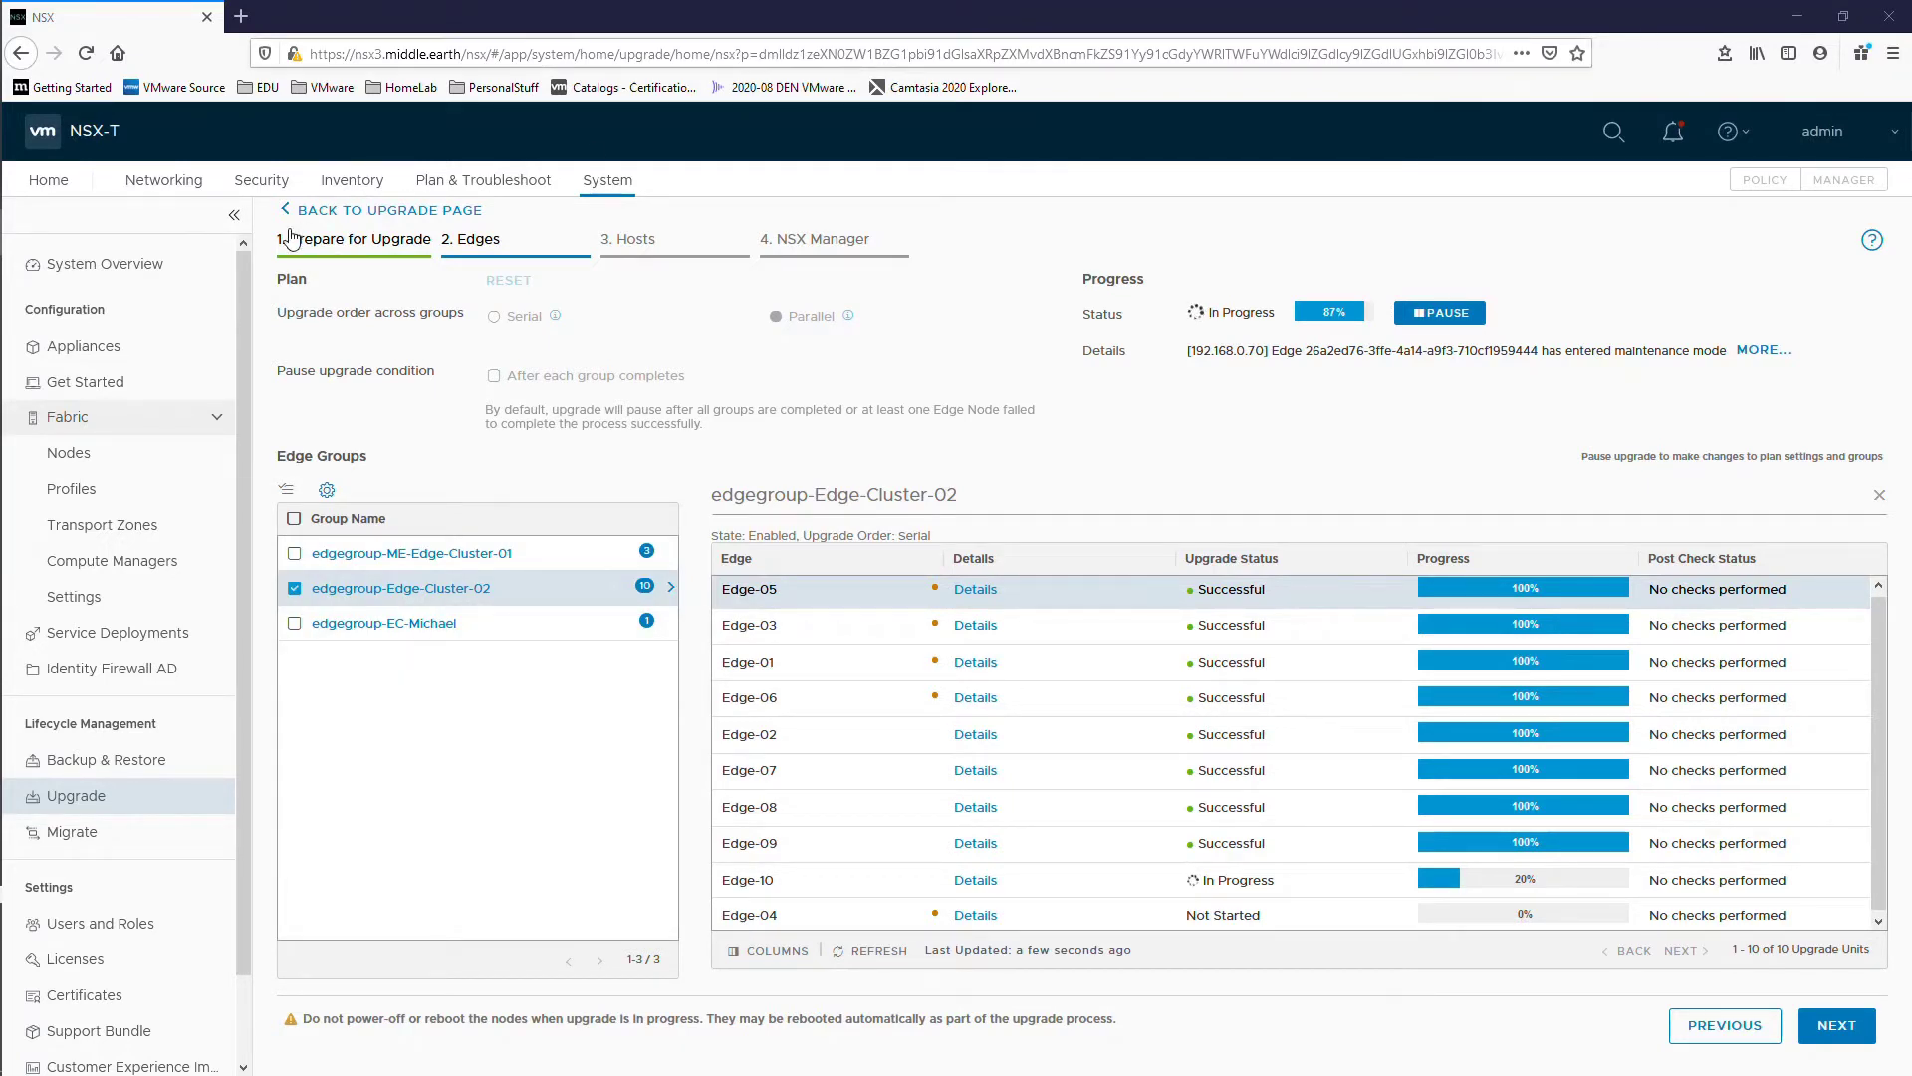
# Step: Check the tunnel endpoints of the edge transport nodes under Fabric Nodes
pyautogui.click(69, 453)
pyautogui.click(553, 218)
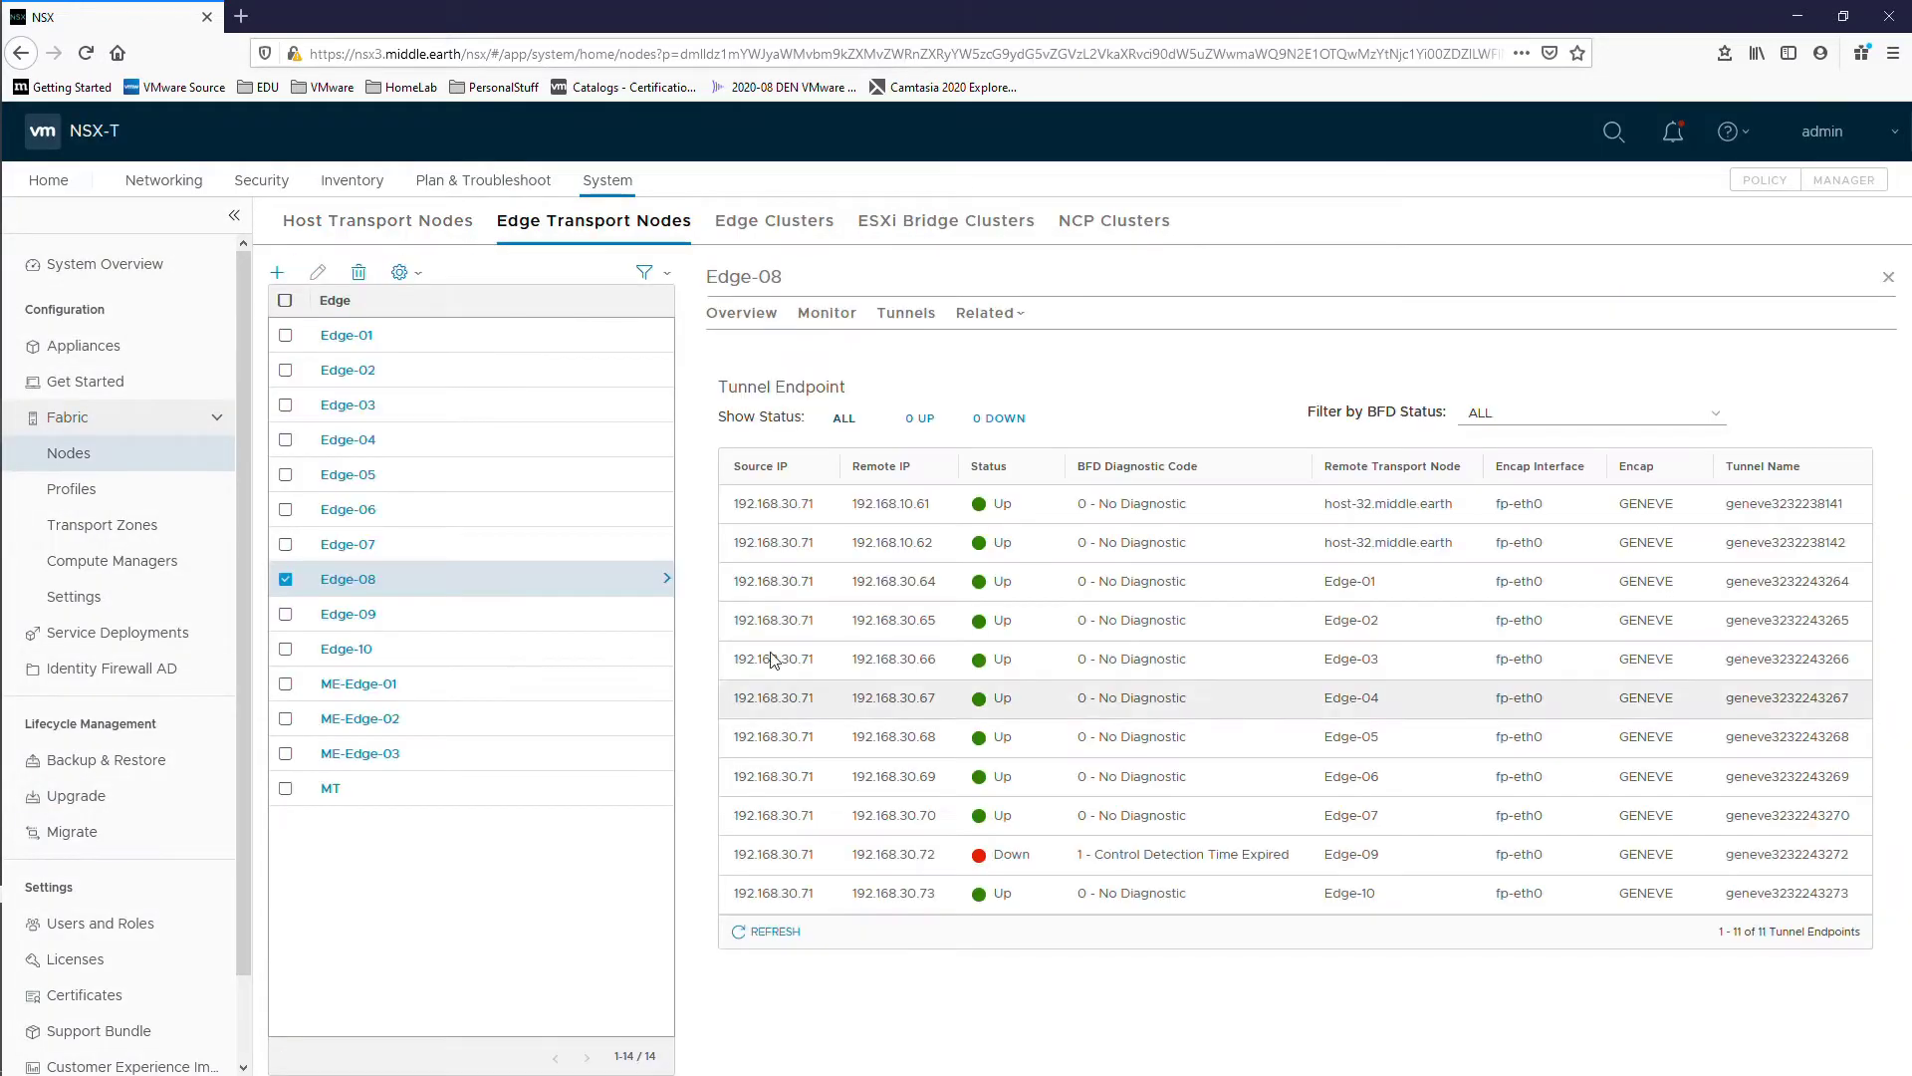
pyautogui.click(347, 474)
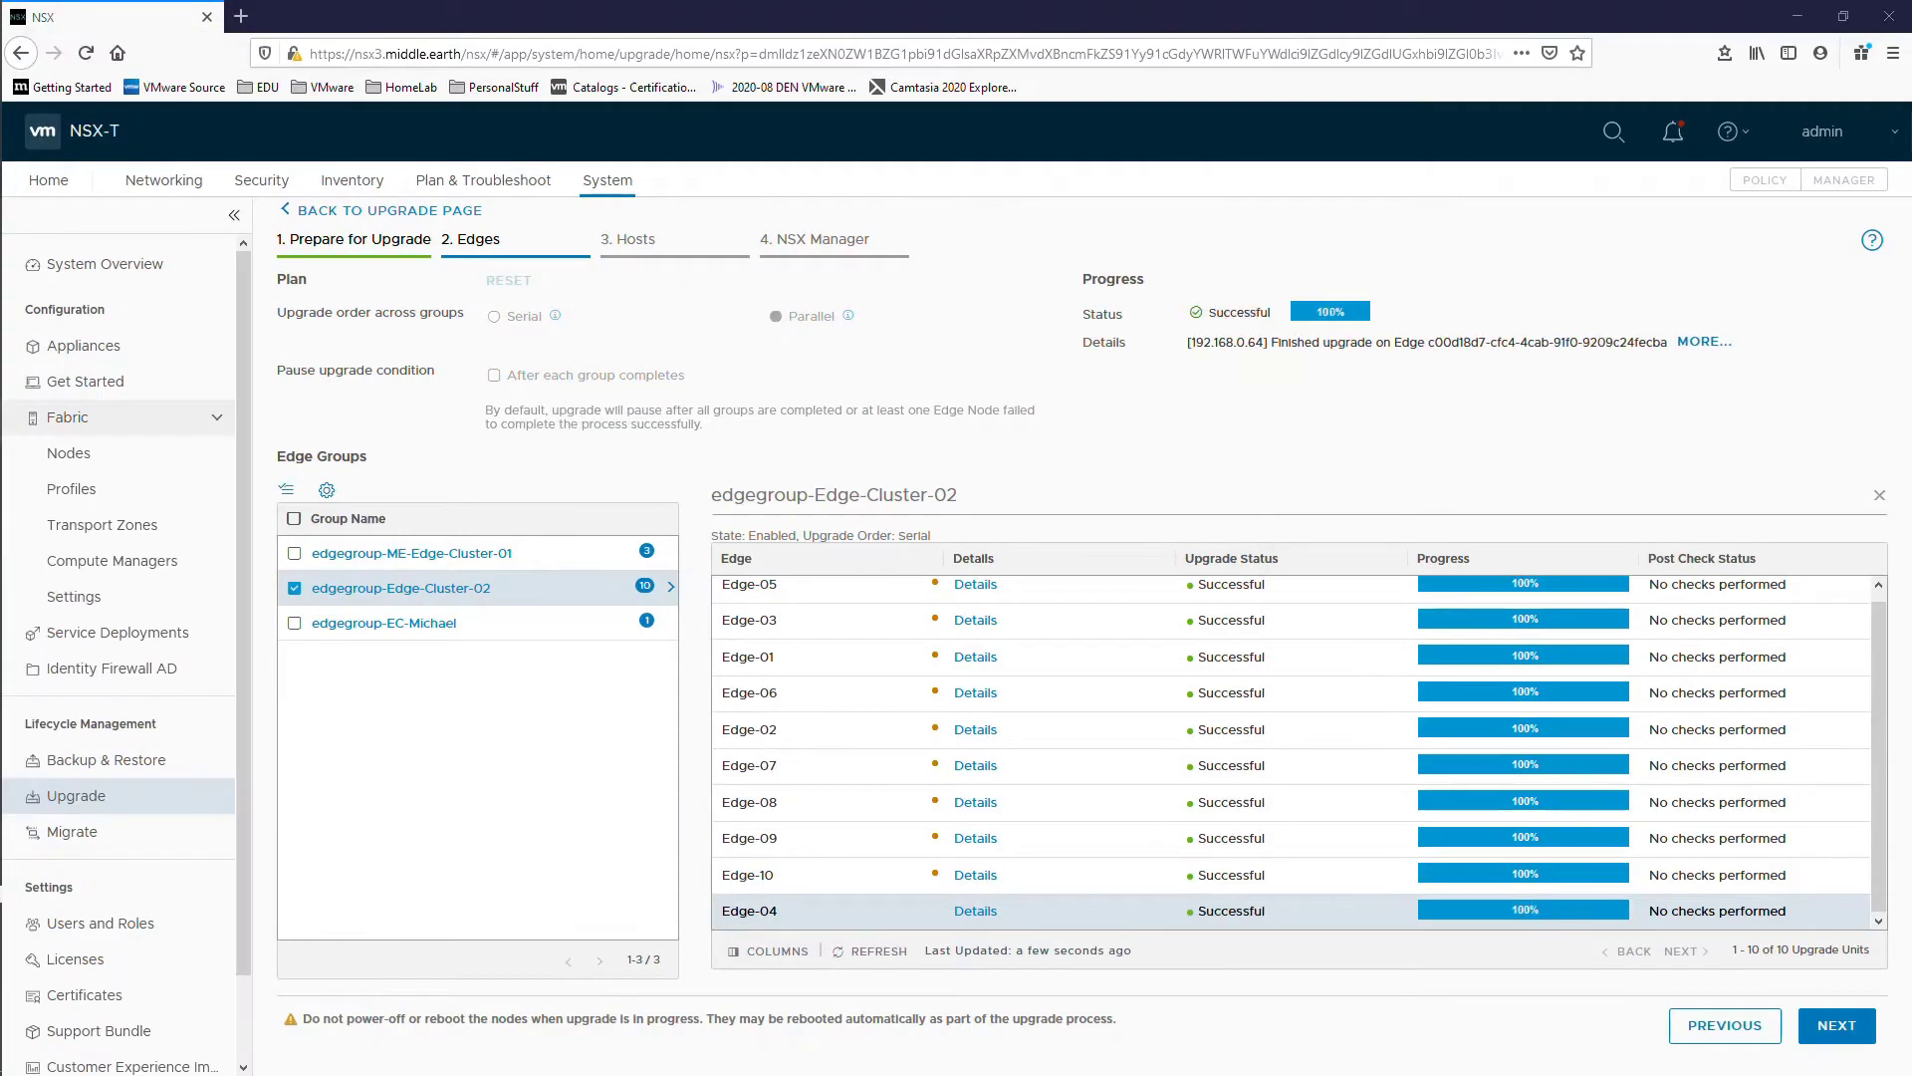
# Step: Refresh the edge upgrade status, close the group panel, and run the edge post checks
pyautogui.click(866, 954)
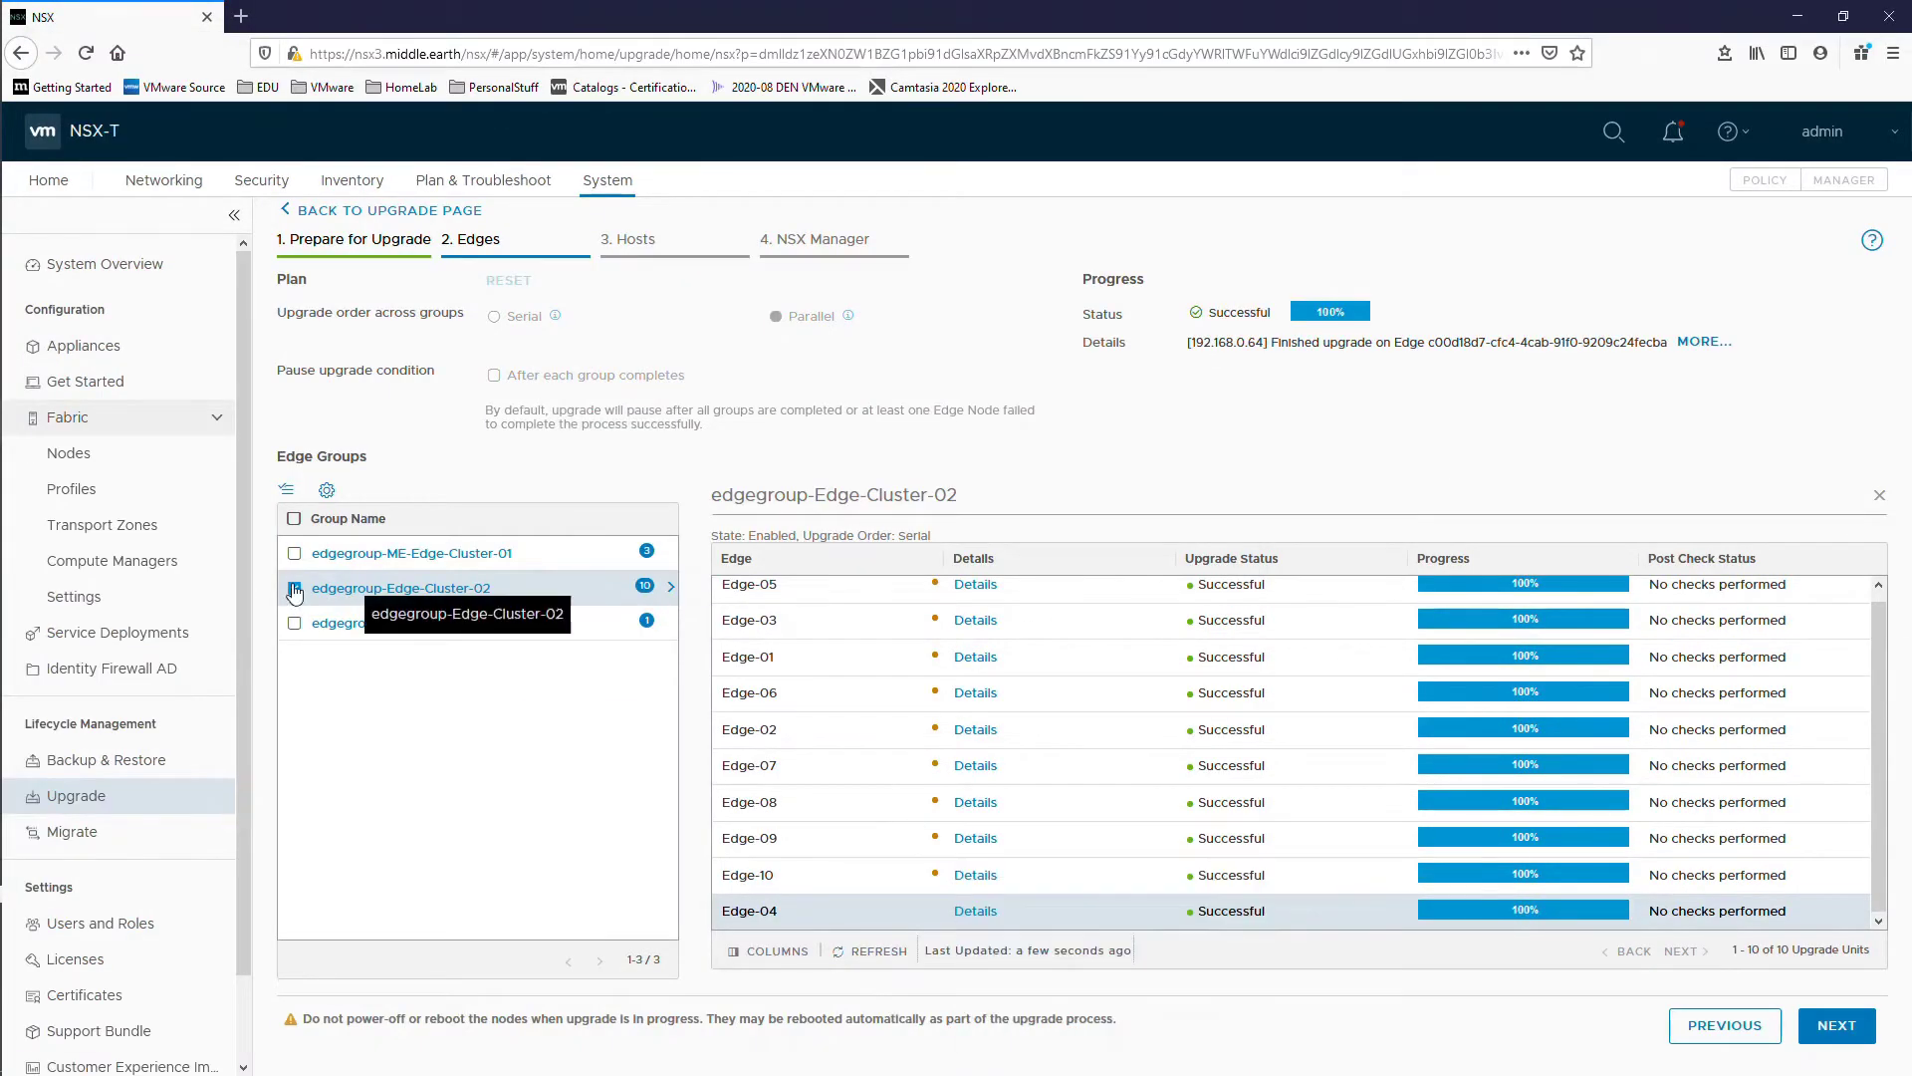
pyautogui.click(295, 589)
pyautogui.click(1880, 495)
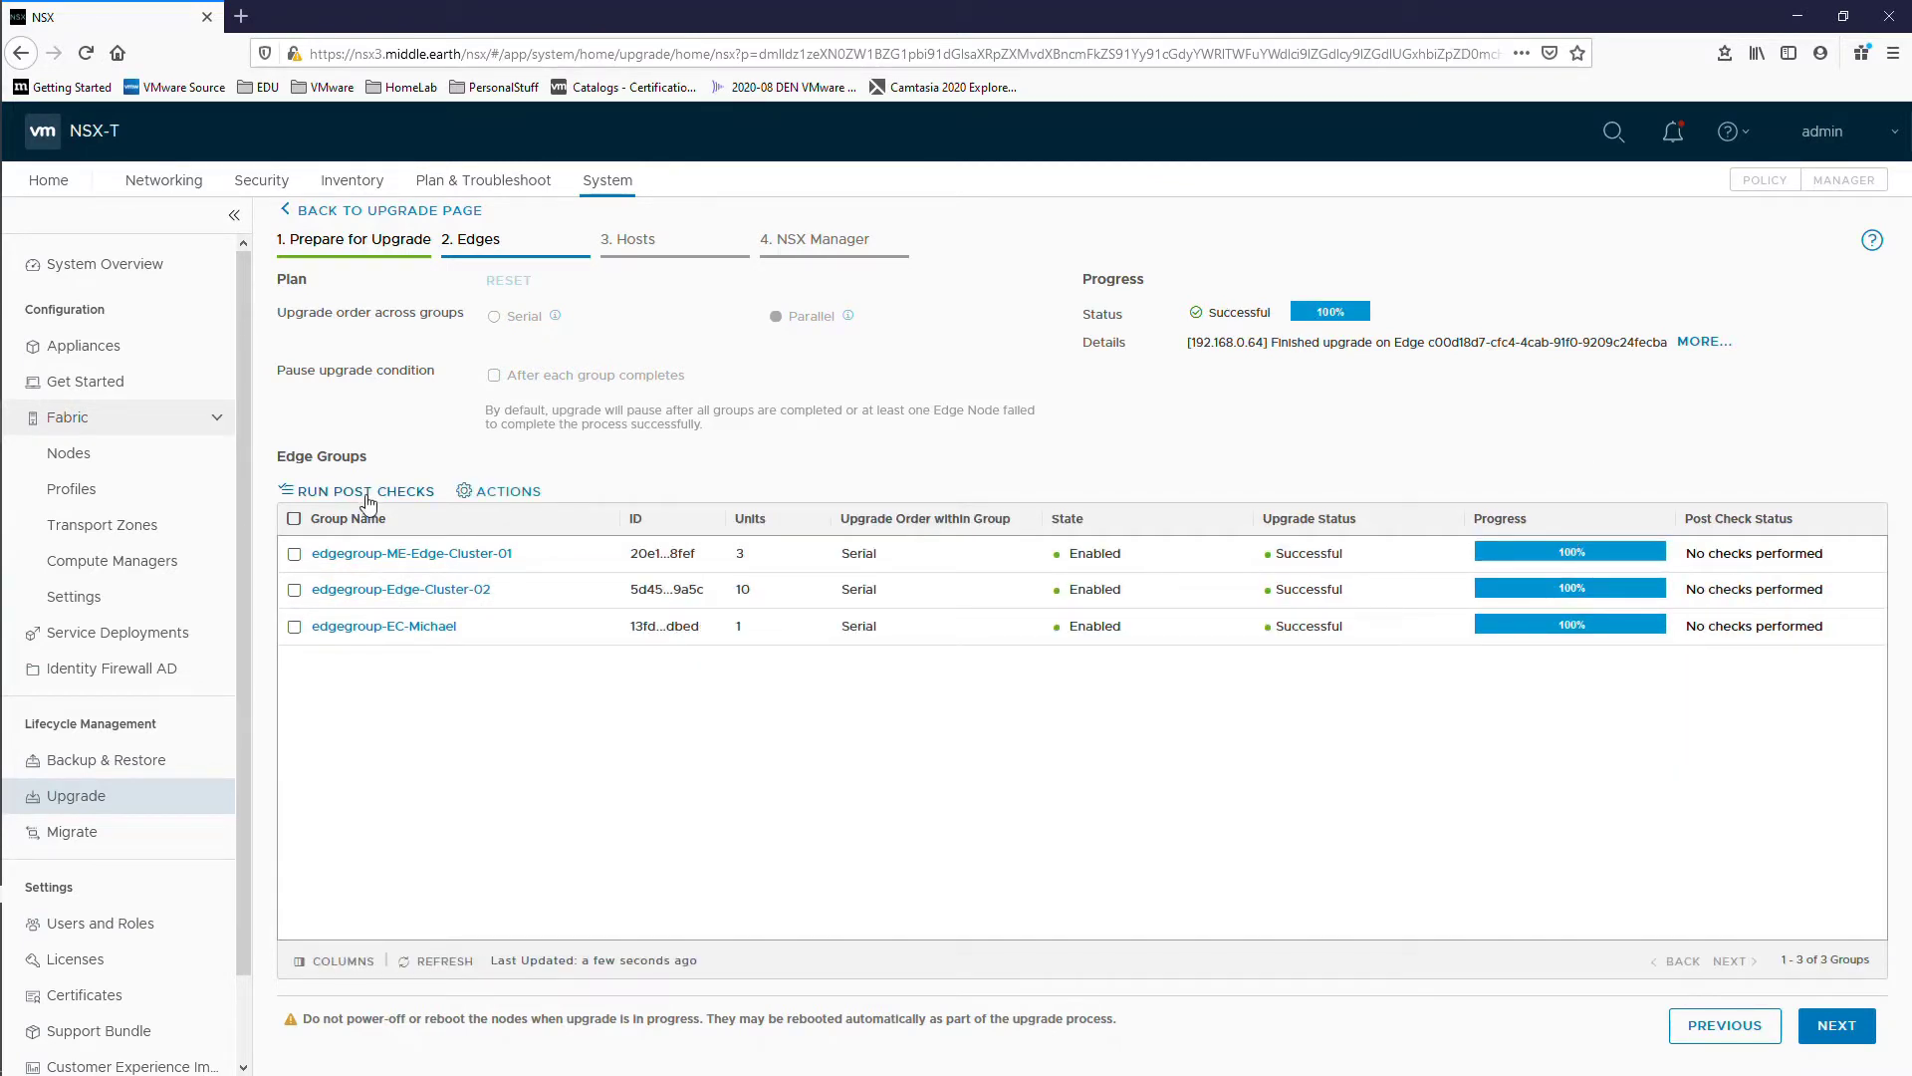
pyautogui.click(366, 492)
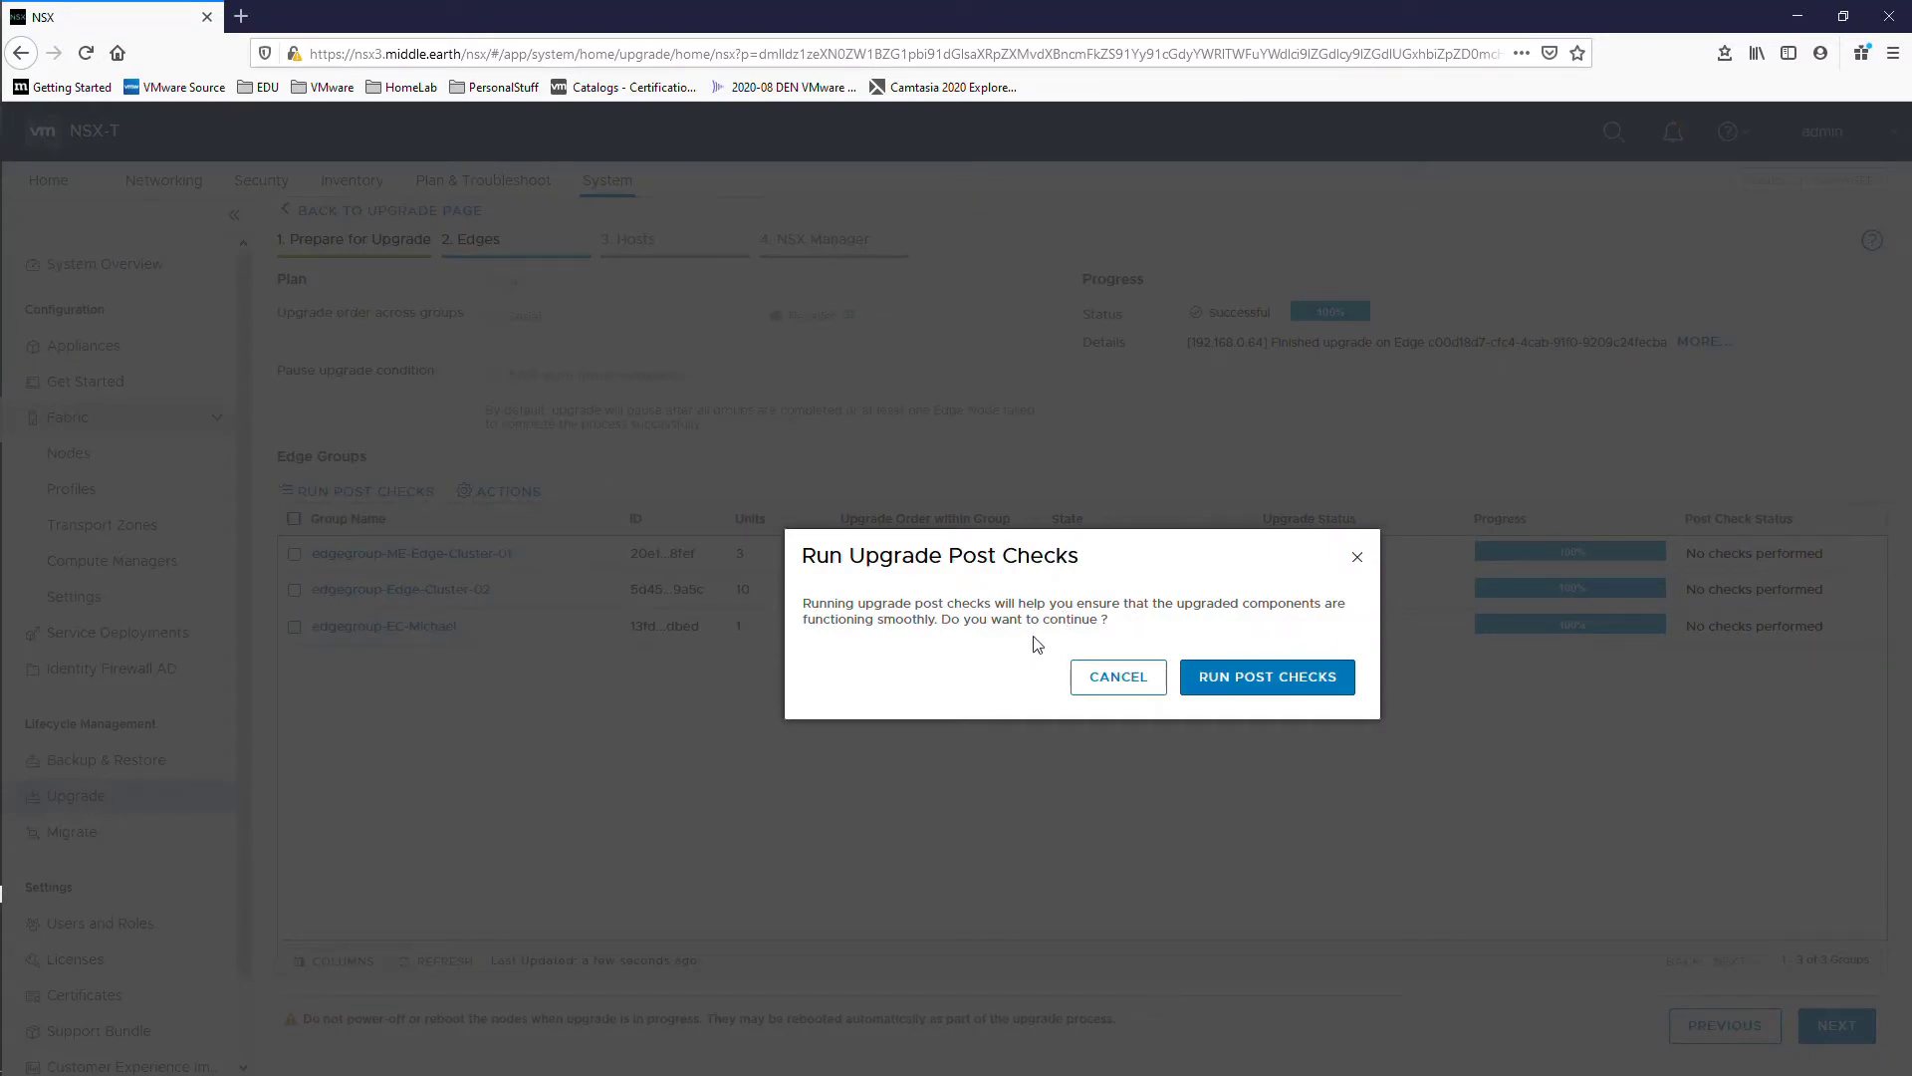
pyautogui.click(1276, 683)
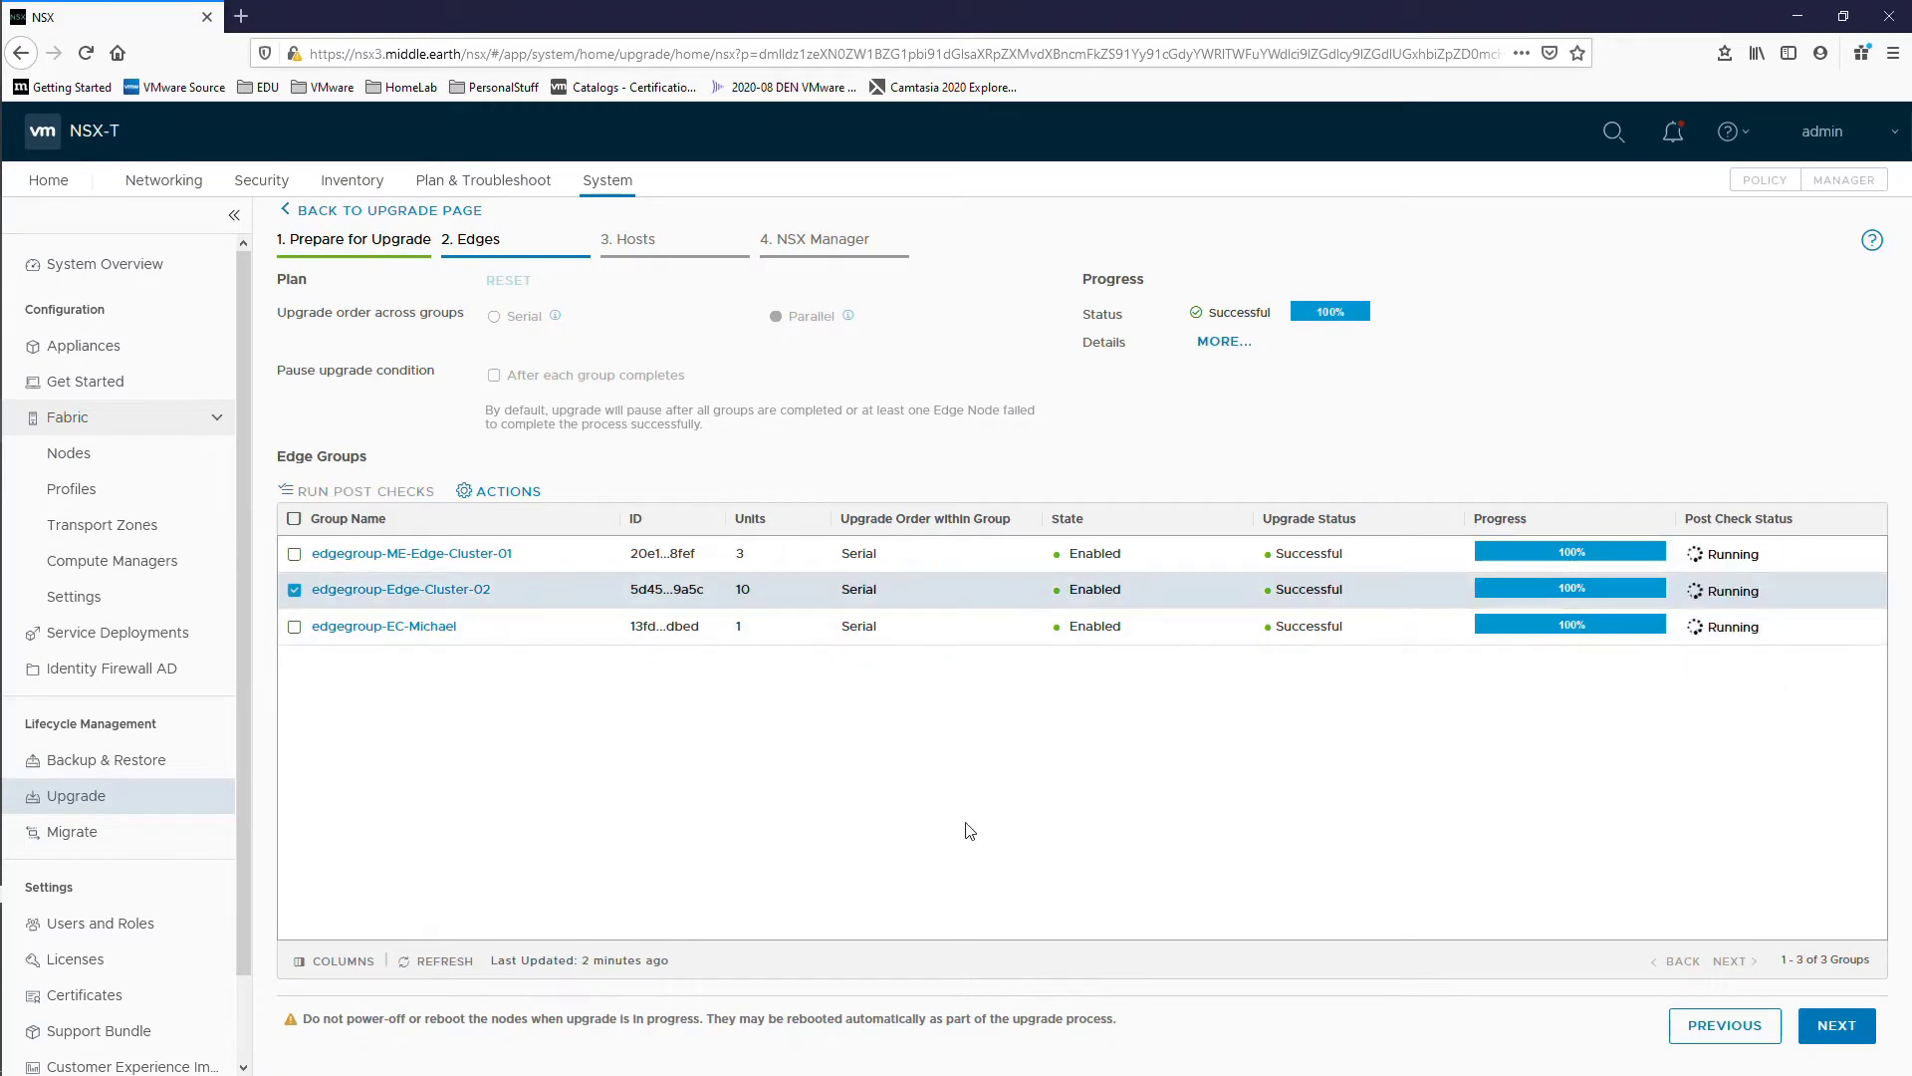
pyautogui.click(443, 962)
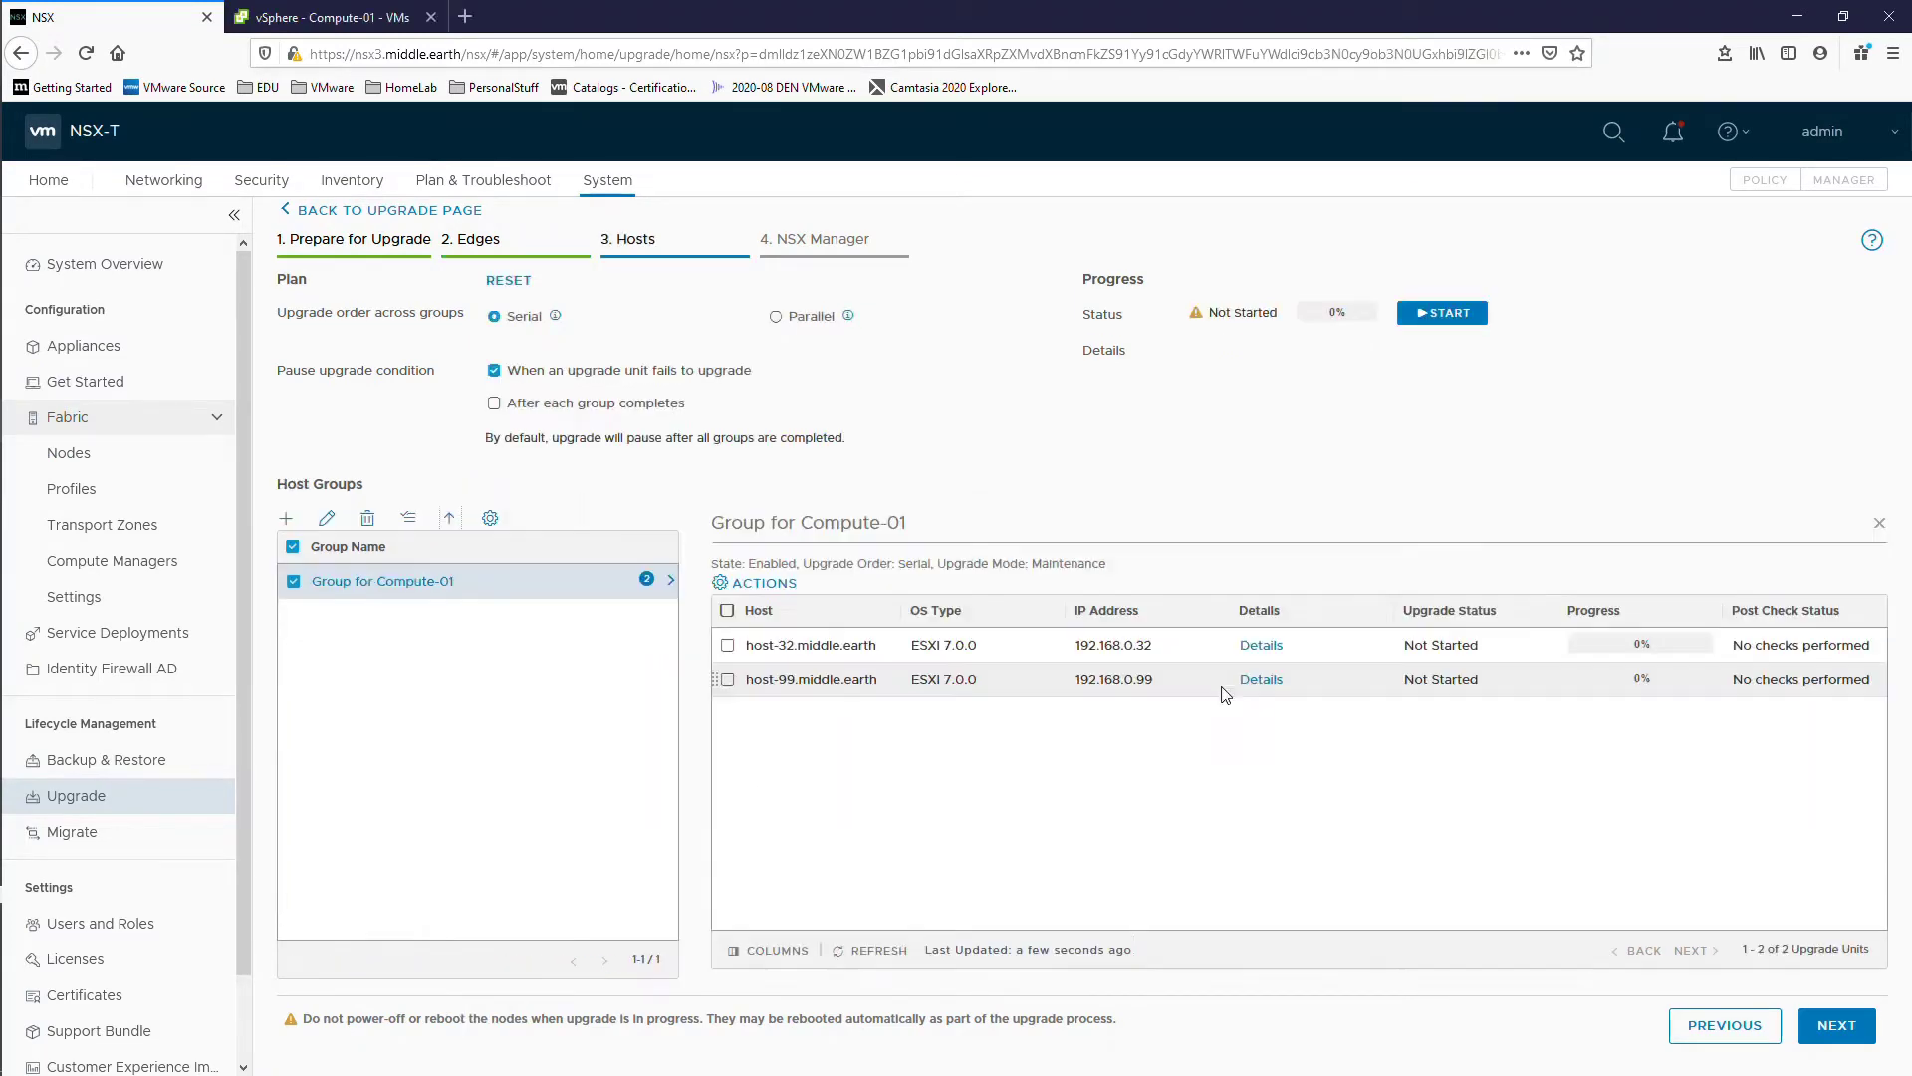
# Step: Start the host upgrade, choosing to shut down the edge VMs' guest OS
pyautogui.click(1440, 334)
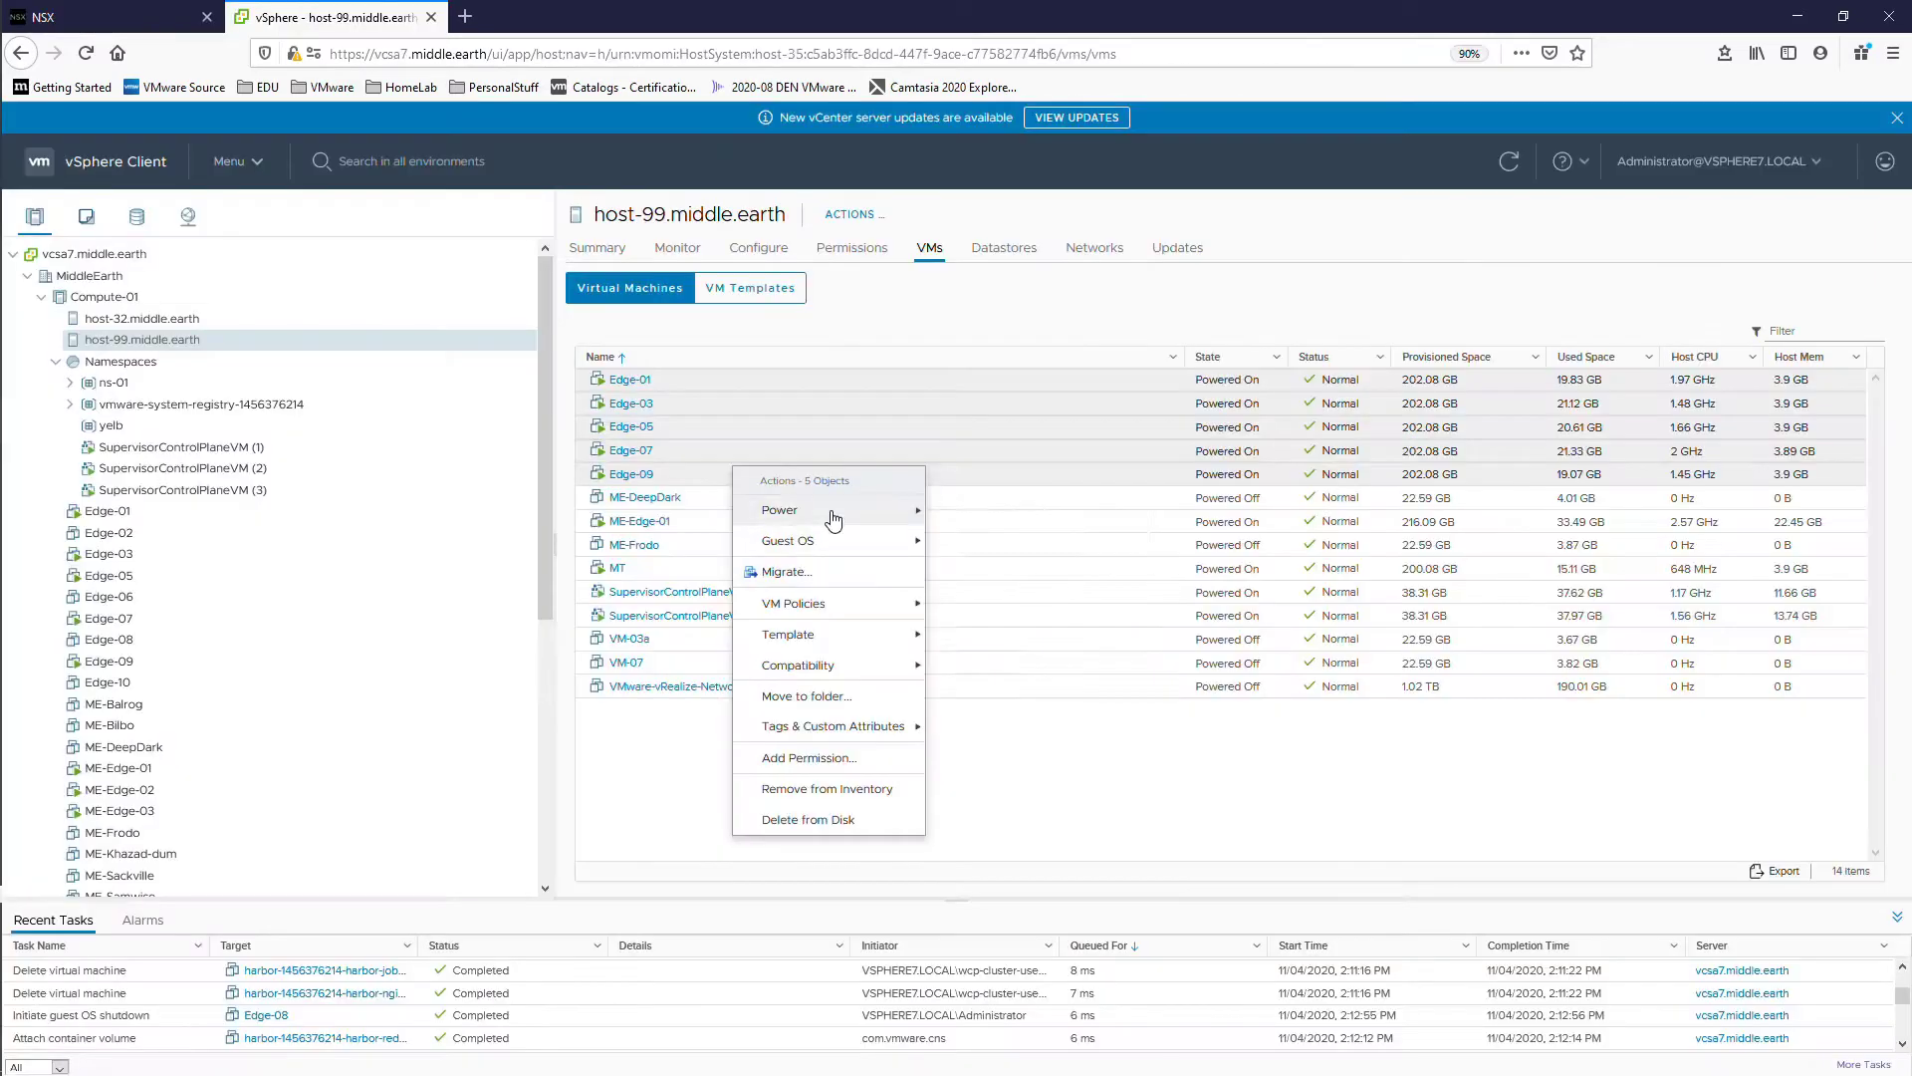
pyautogui.moveTo(833, 515)
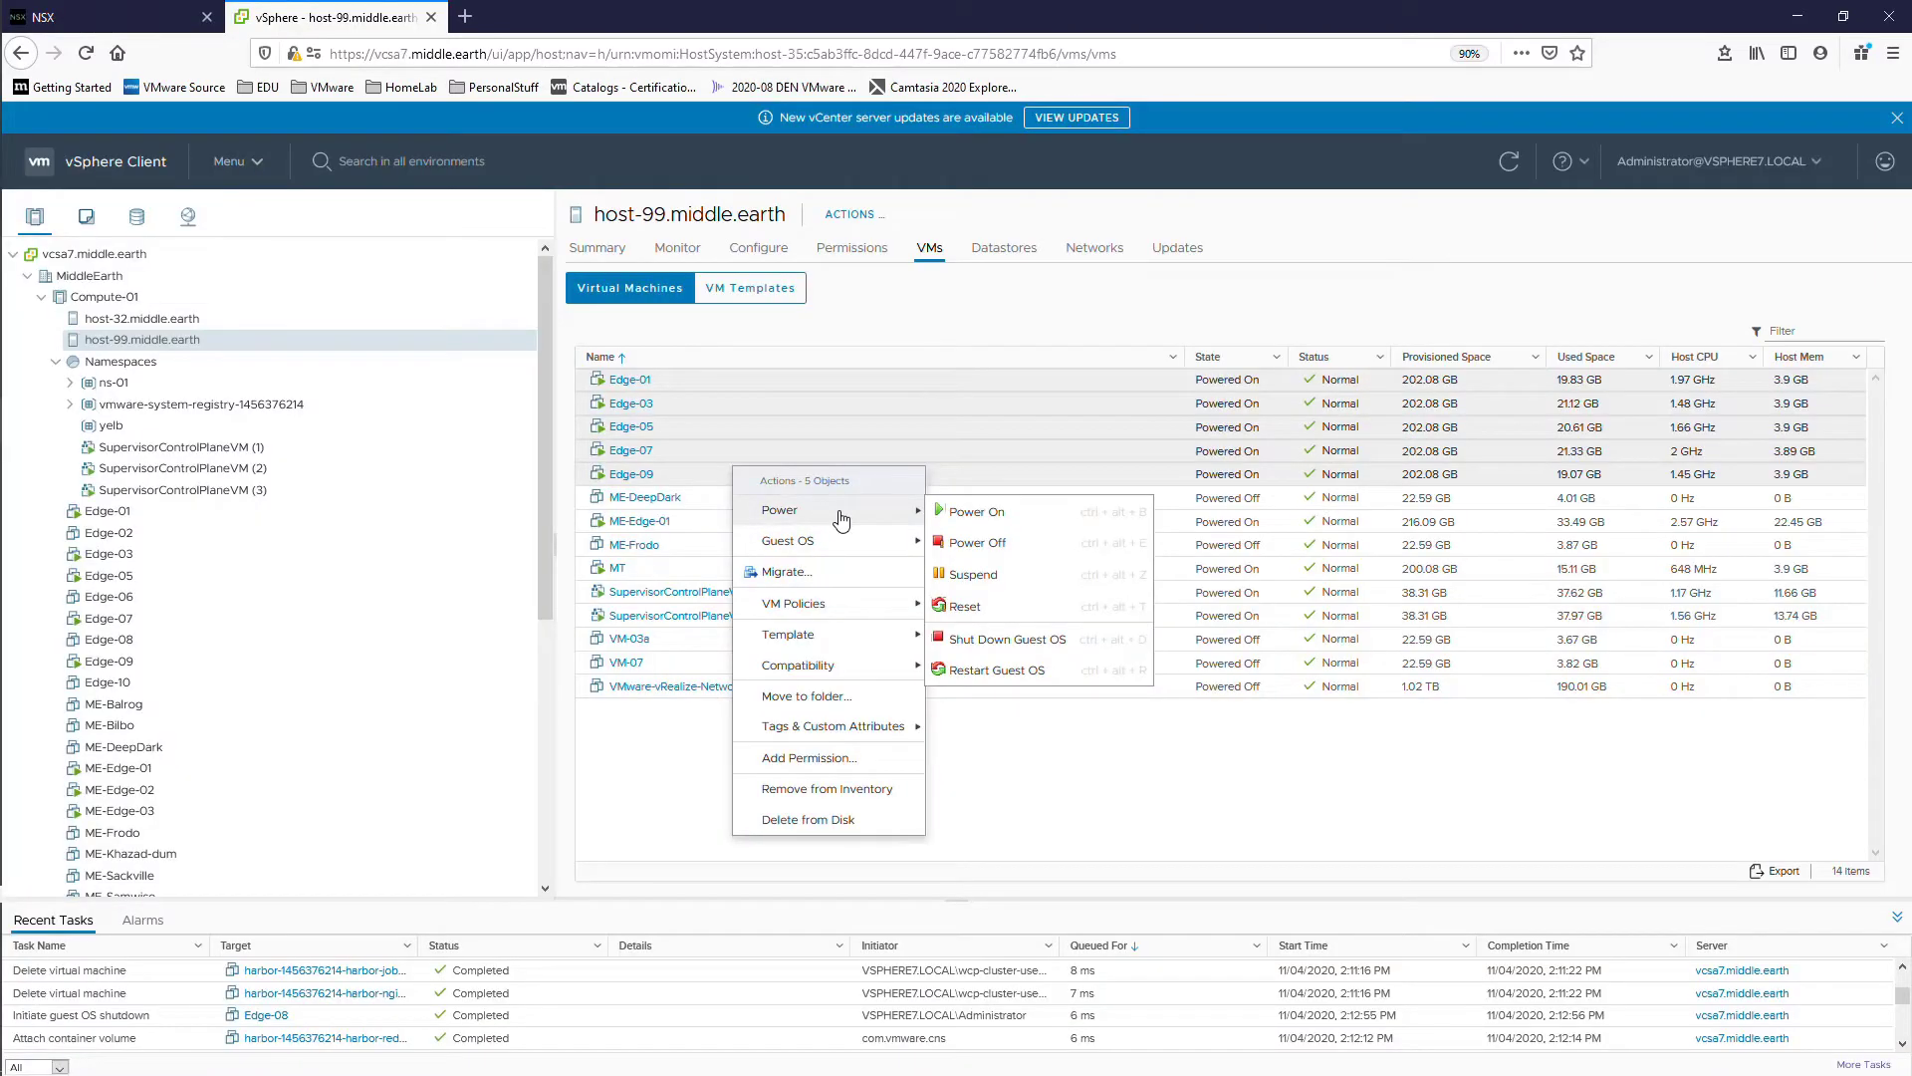
pyautogui.click(1027, 643)
pyautogui.click(1155, 647)
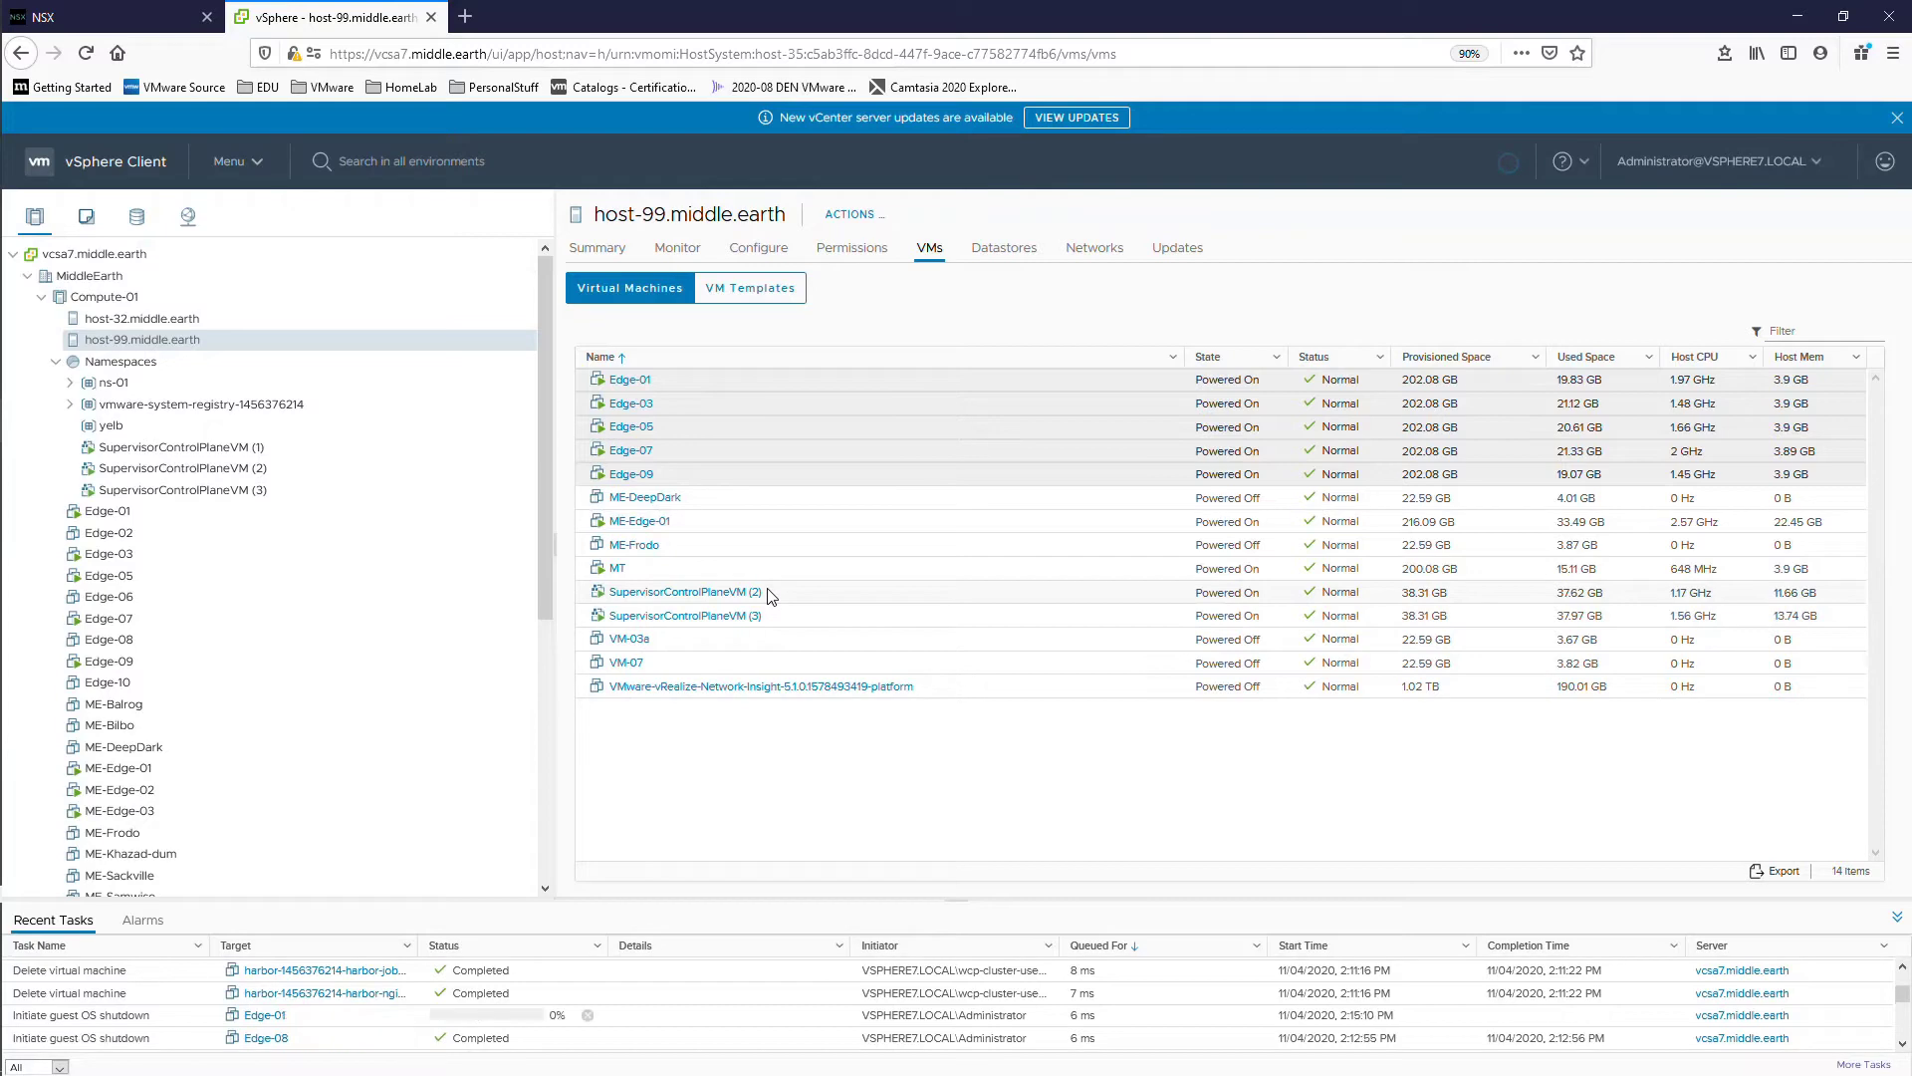
# Step: List host-32's virtual machines in vSphere and expand Recent Tasks to watch maintenance-mode and migration tasks
pyautogui.click(141, 318)
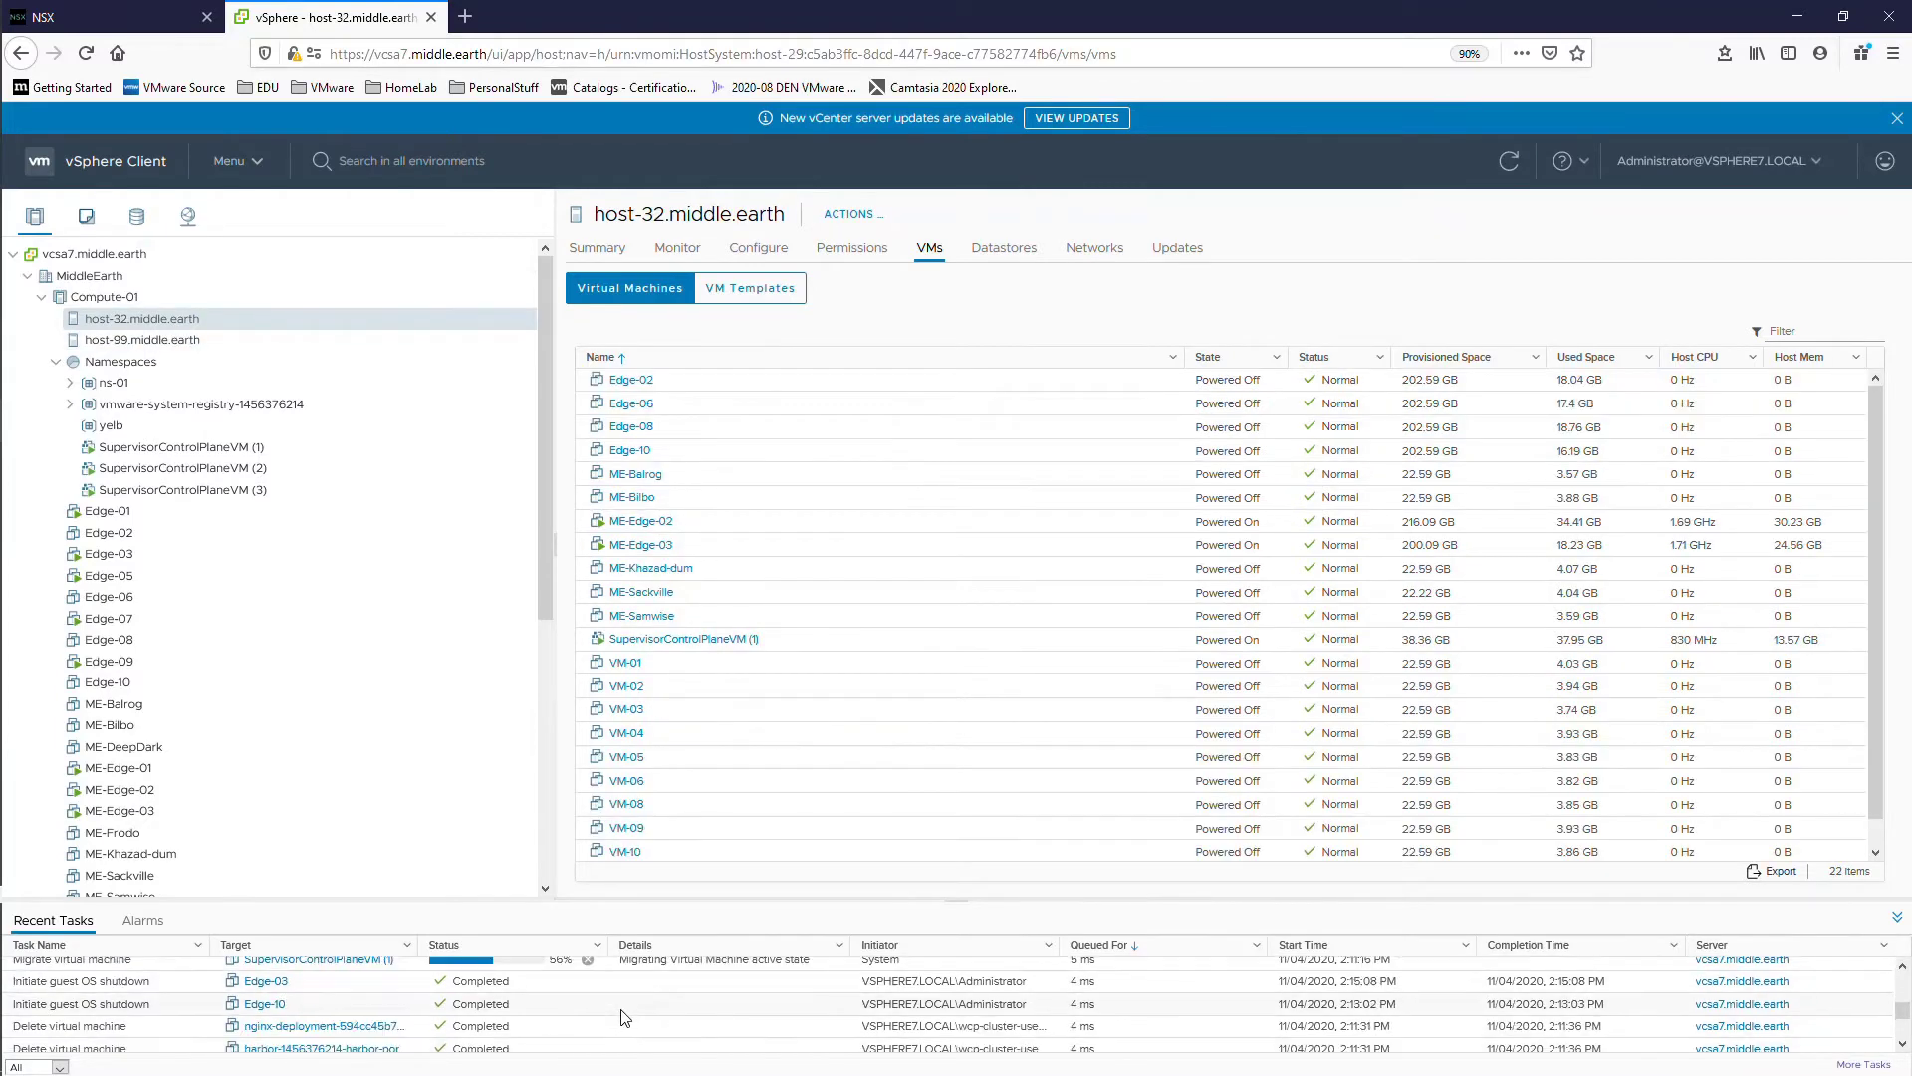
pyautogui.click(142, 340)
pyautogui.click(142, 319)
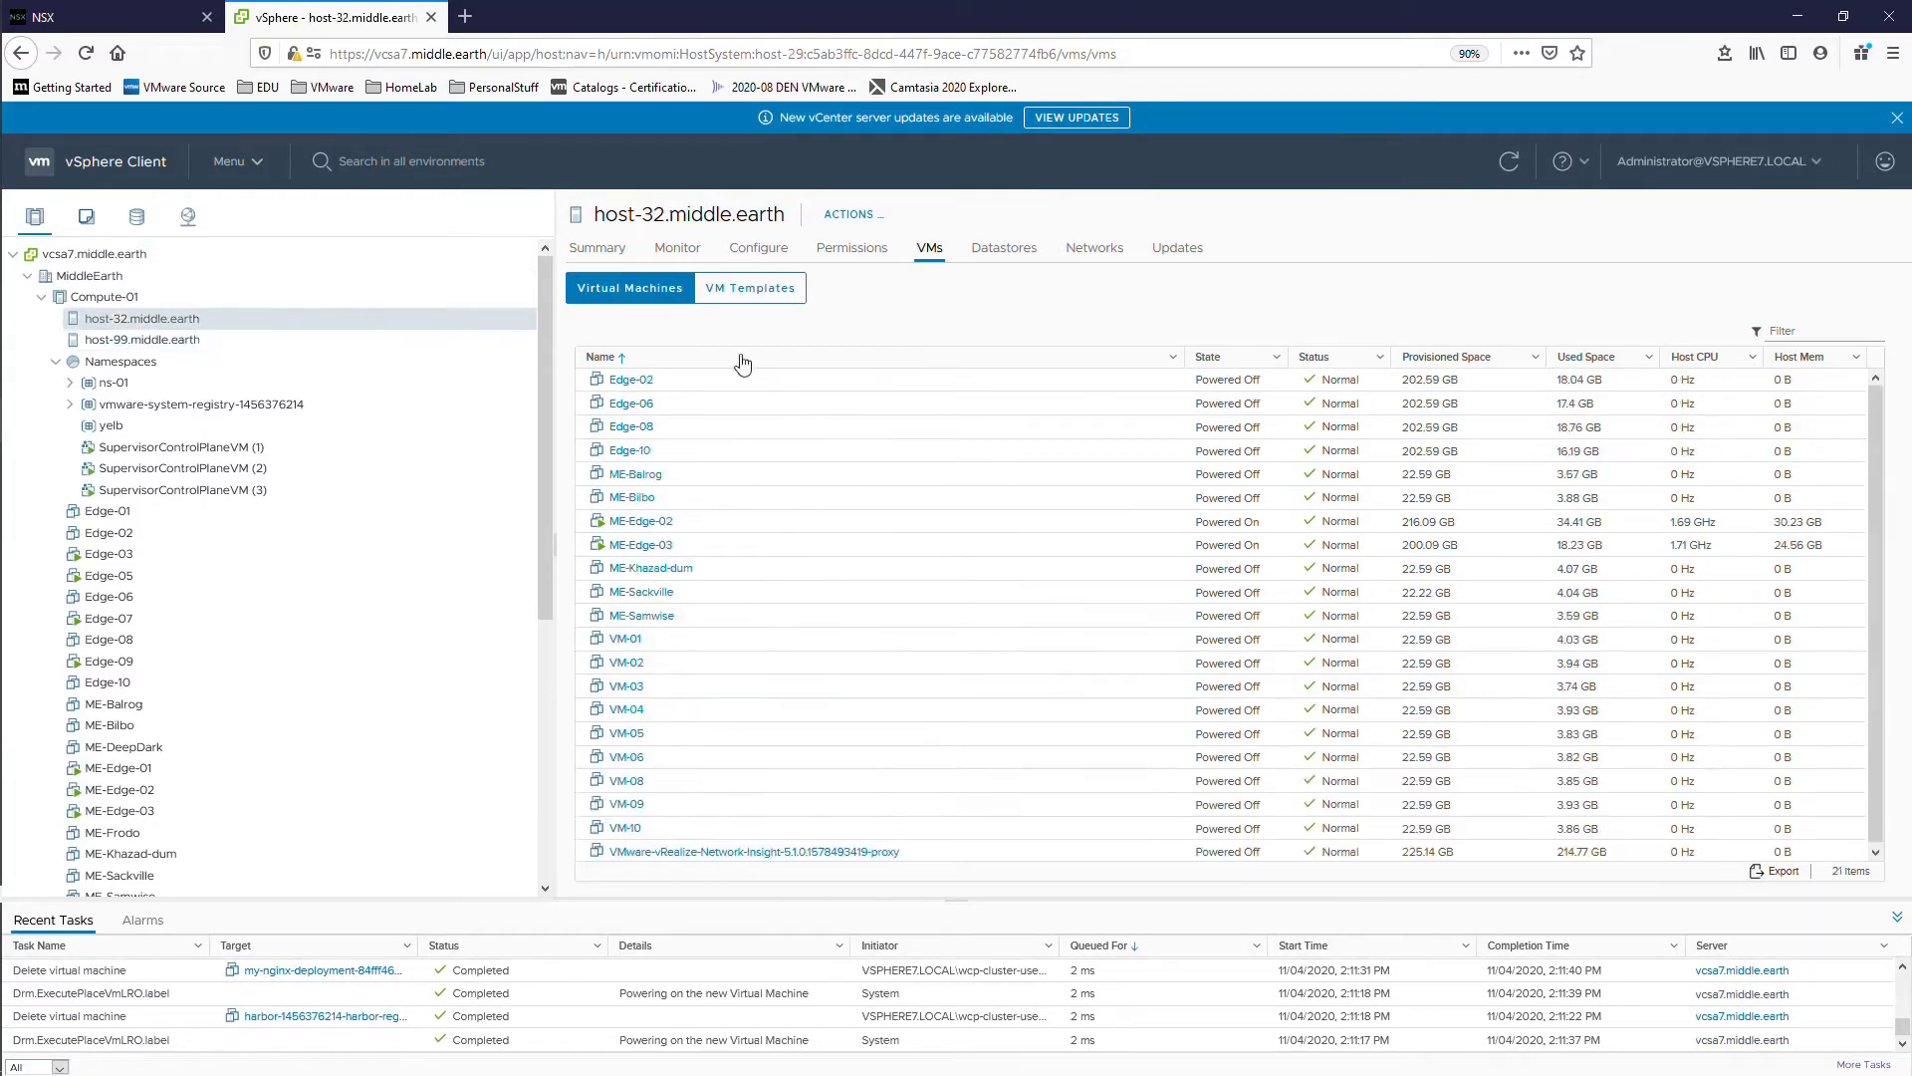
pyautogui.moveTo(956, 901); pyautogui.dragTo(956, 451)
pyautogui.scroll(5, 539, 796)
pyautogui.scroll(3, 539, 796)
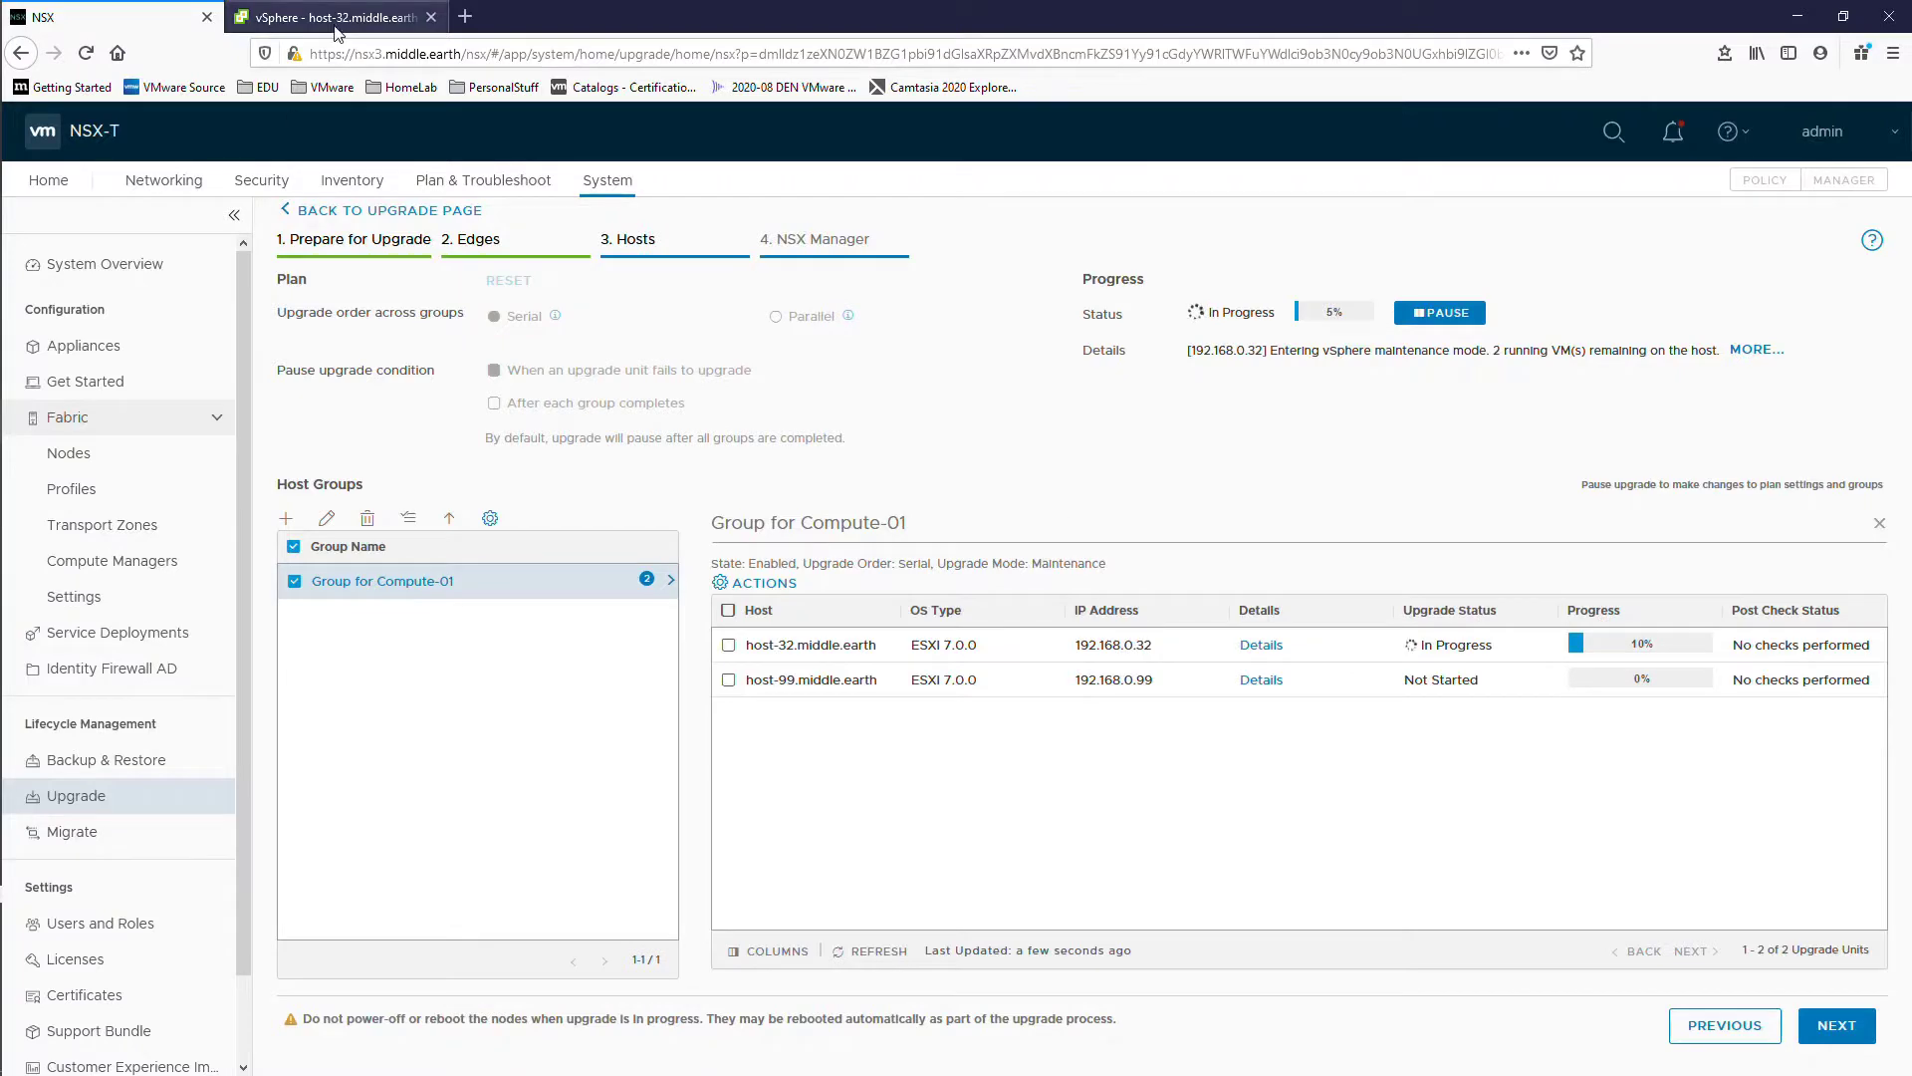
pyautogui.click(334, 17)
pyautogui.scroll(-5, 171, 520)
pyautogui.scroll(5, 172, 520)
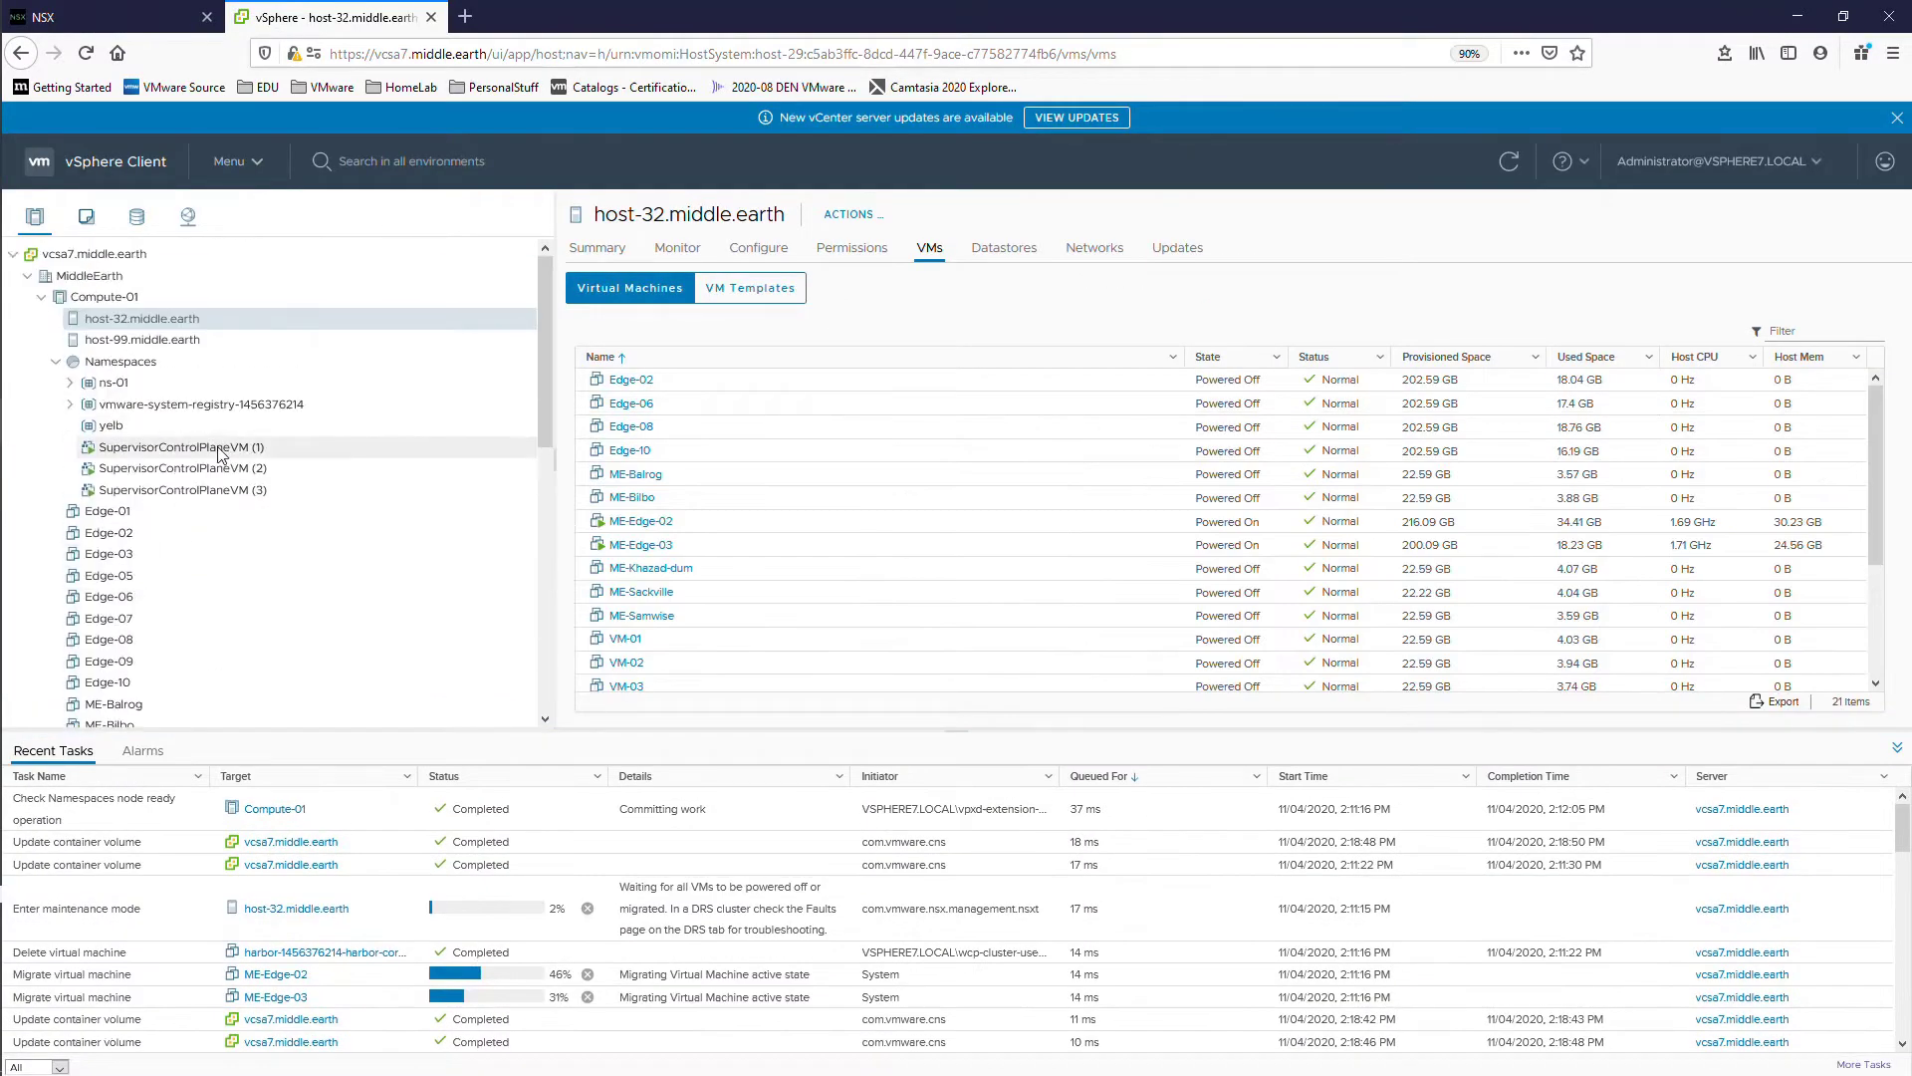
pyautogui.scroll(-1, 696, 504)
pyautogui.scroll(1, 696, 504)
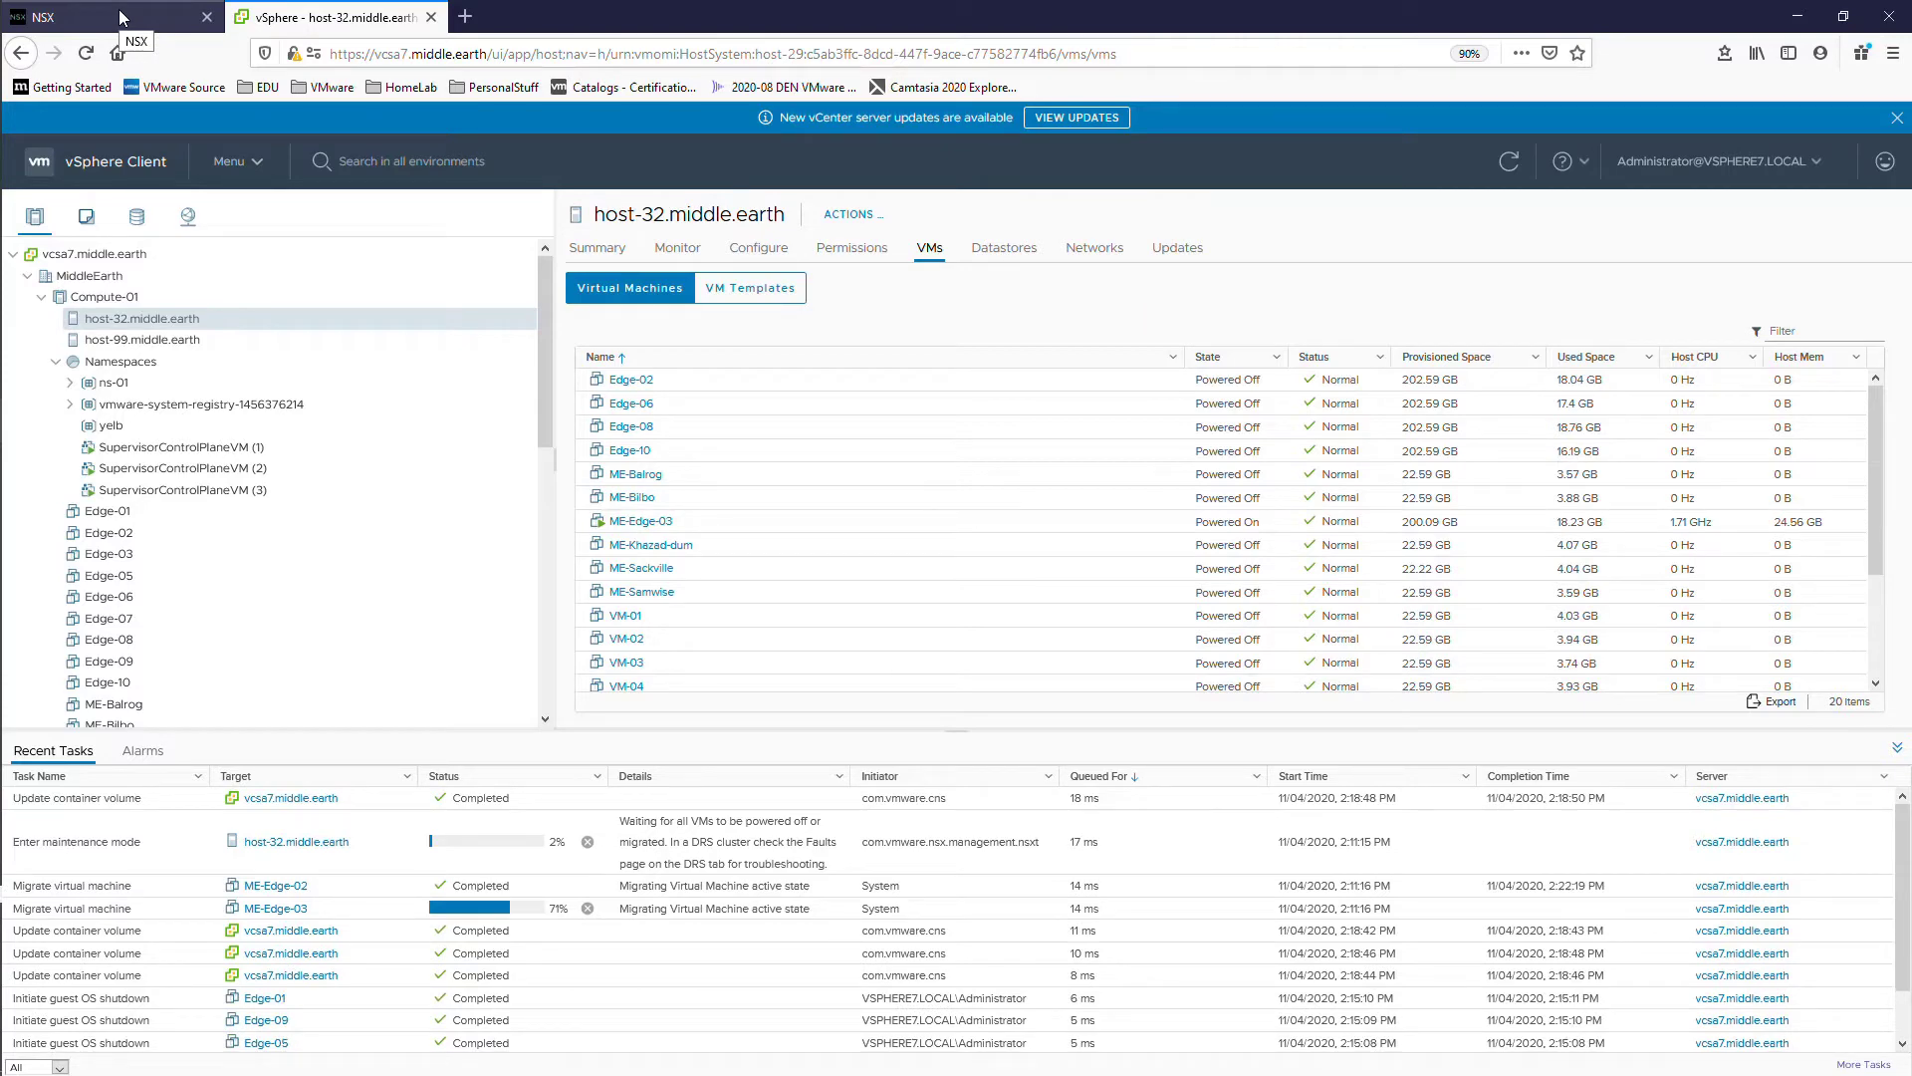
pyautogui.click(119, 17)
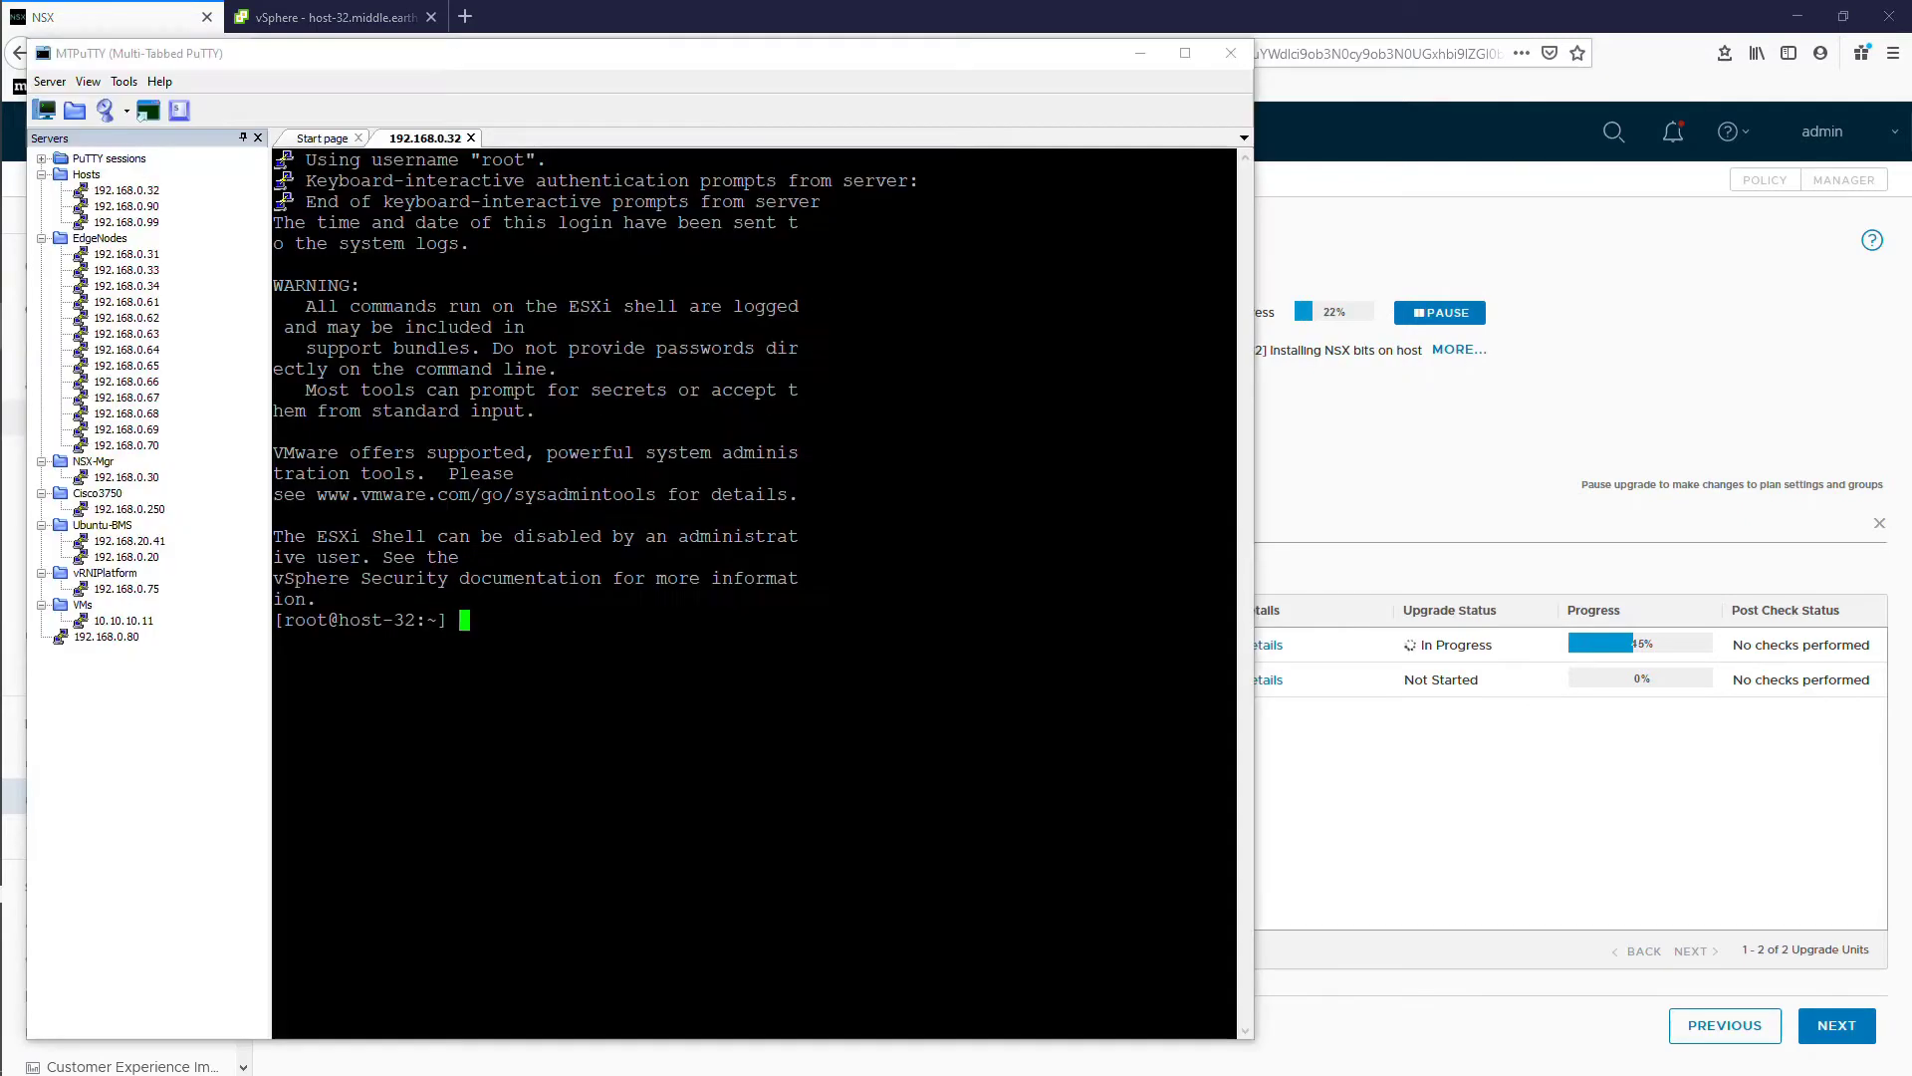
# Step: Launch nsxcli on host-32 and begin typing the 'get upgrade pr' command
pyautogui.write('nsxcli')
pyautogui.press('Return')
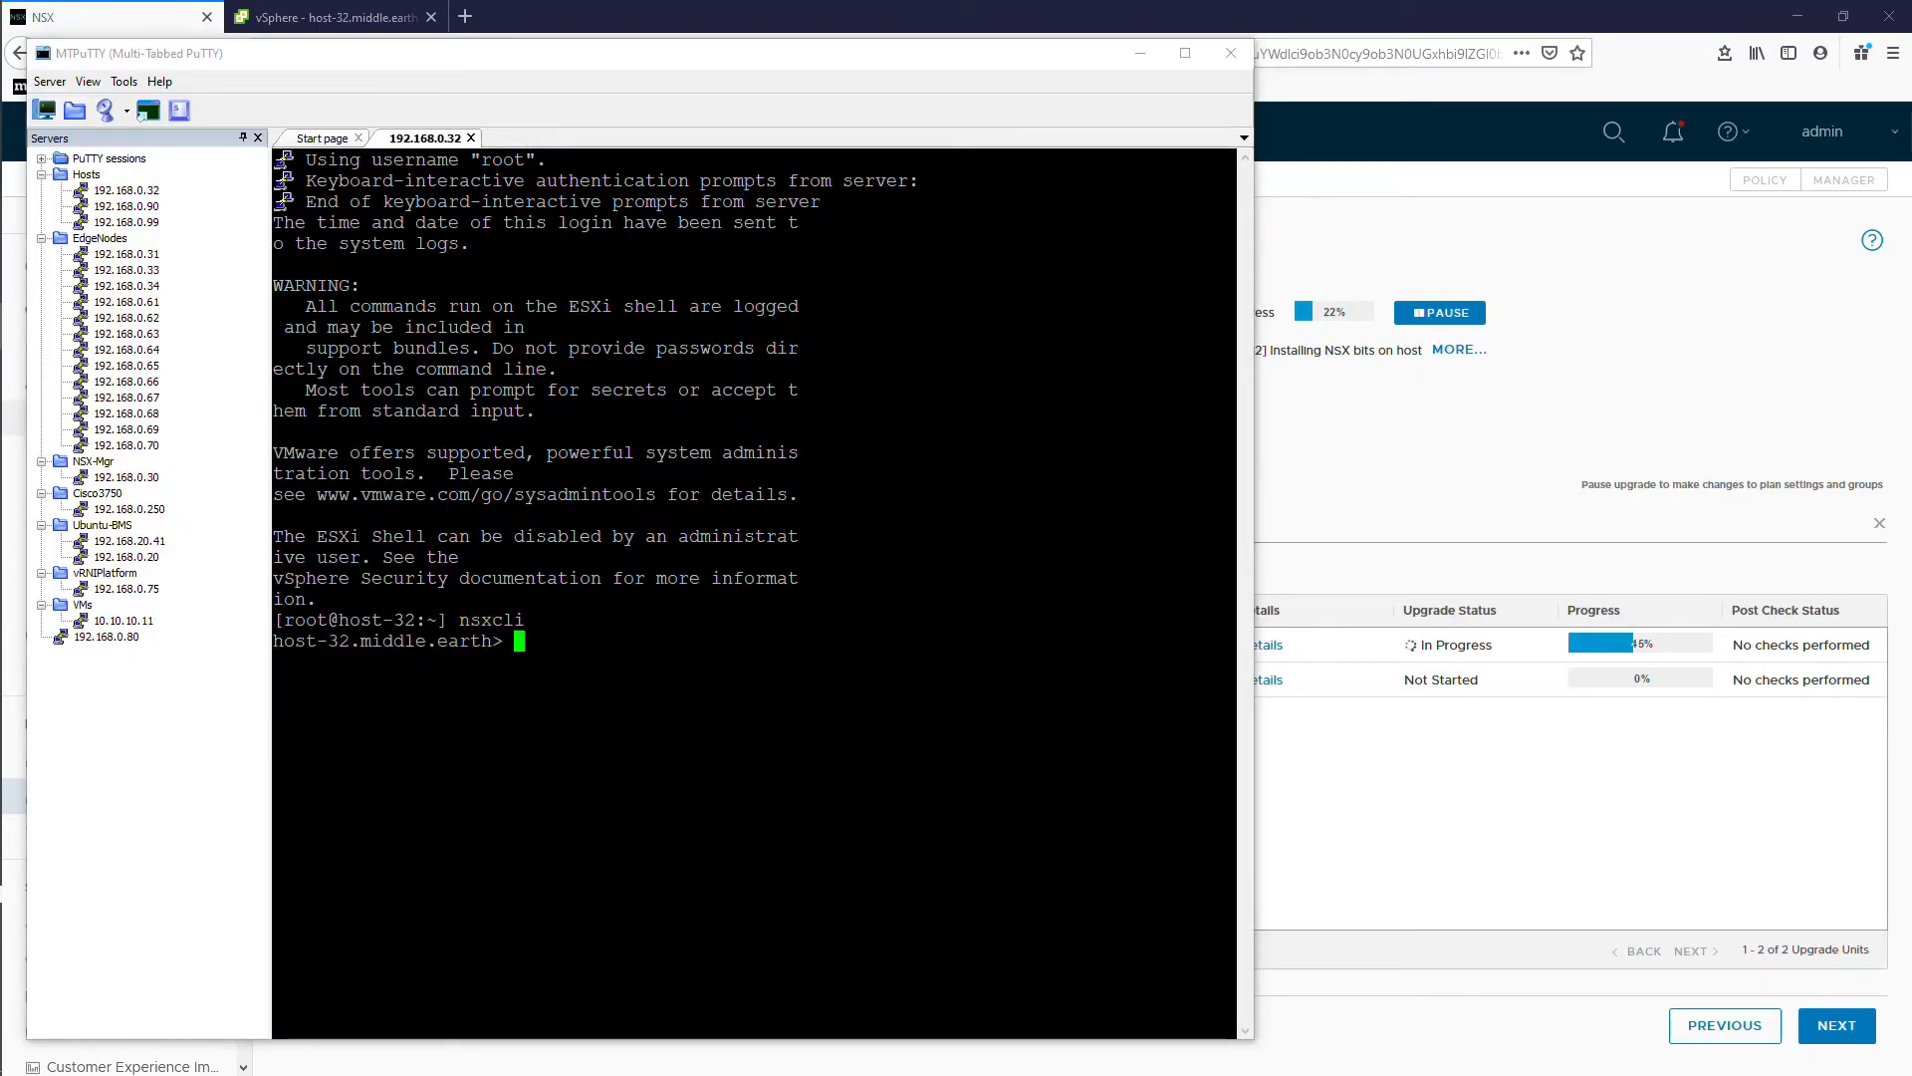
pyautogui.write('get up')
pyautogui.press('Tab')
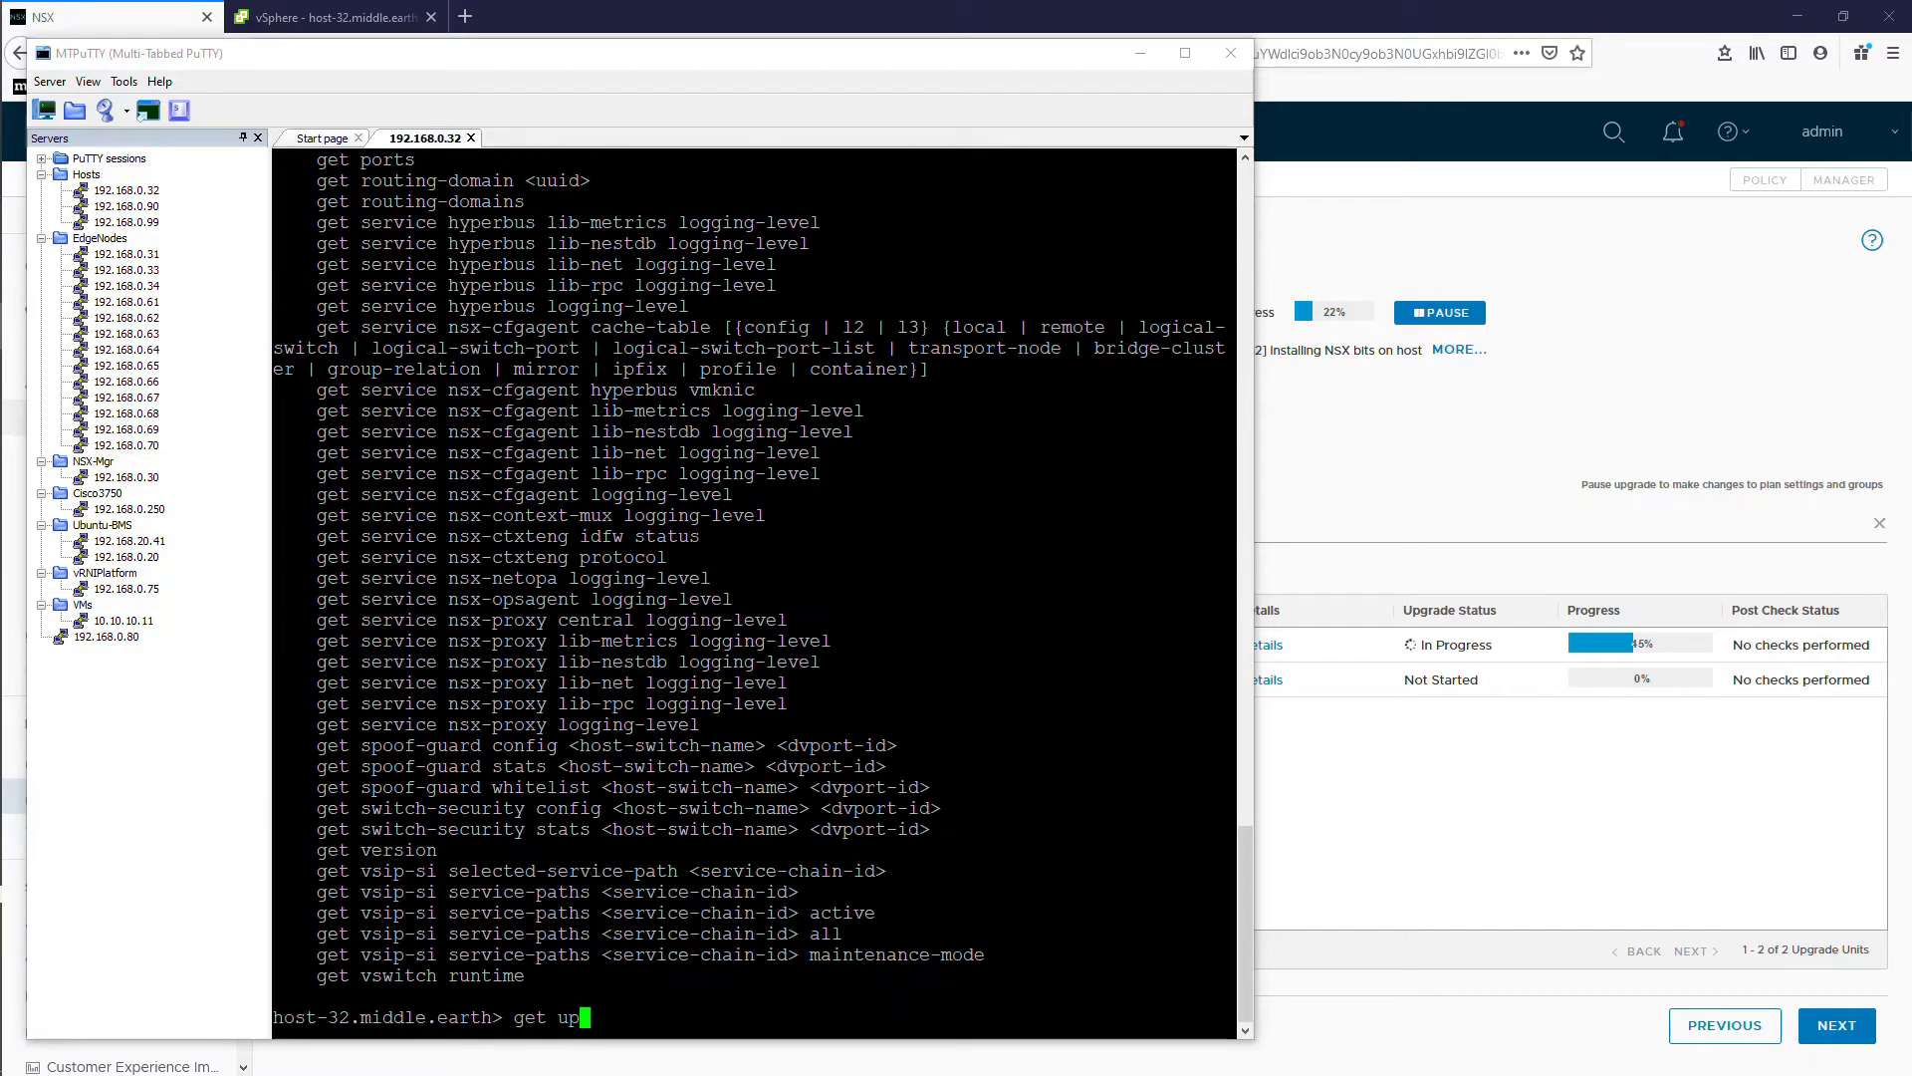
pyautogui.write('grade pr')
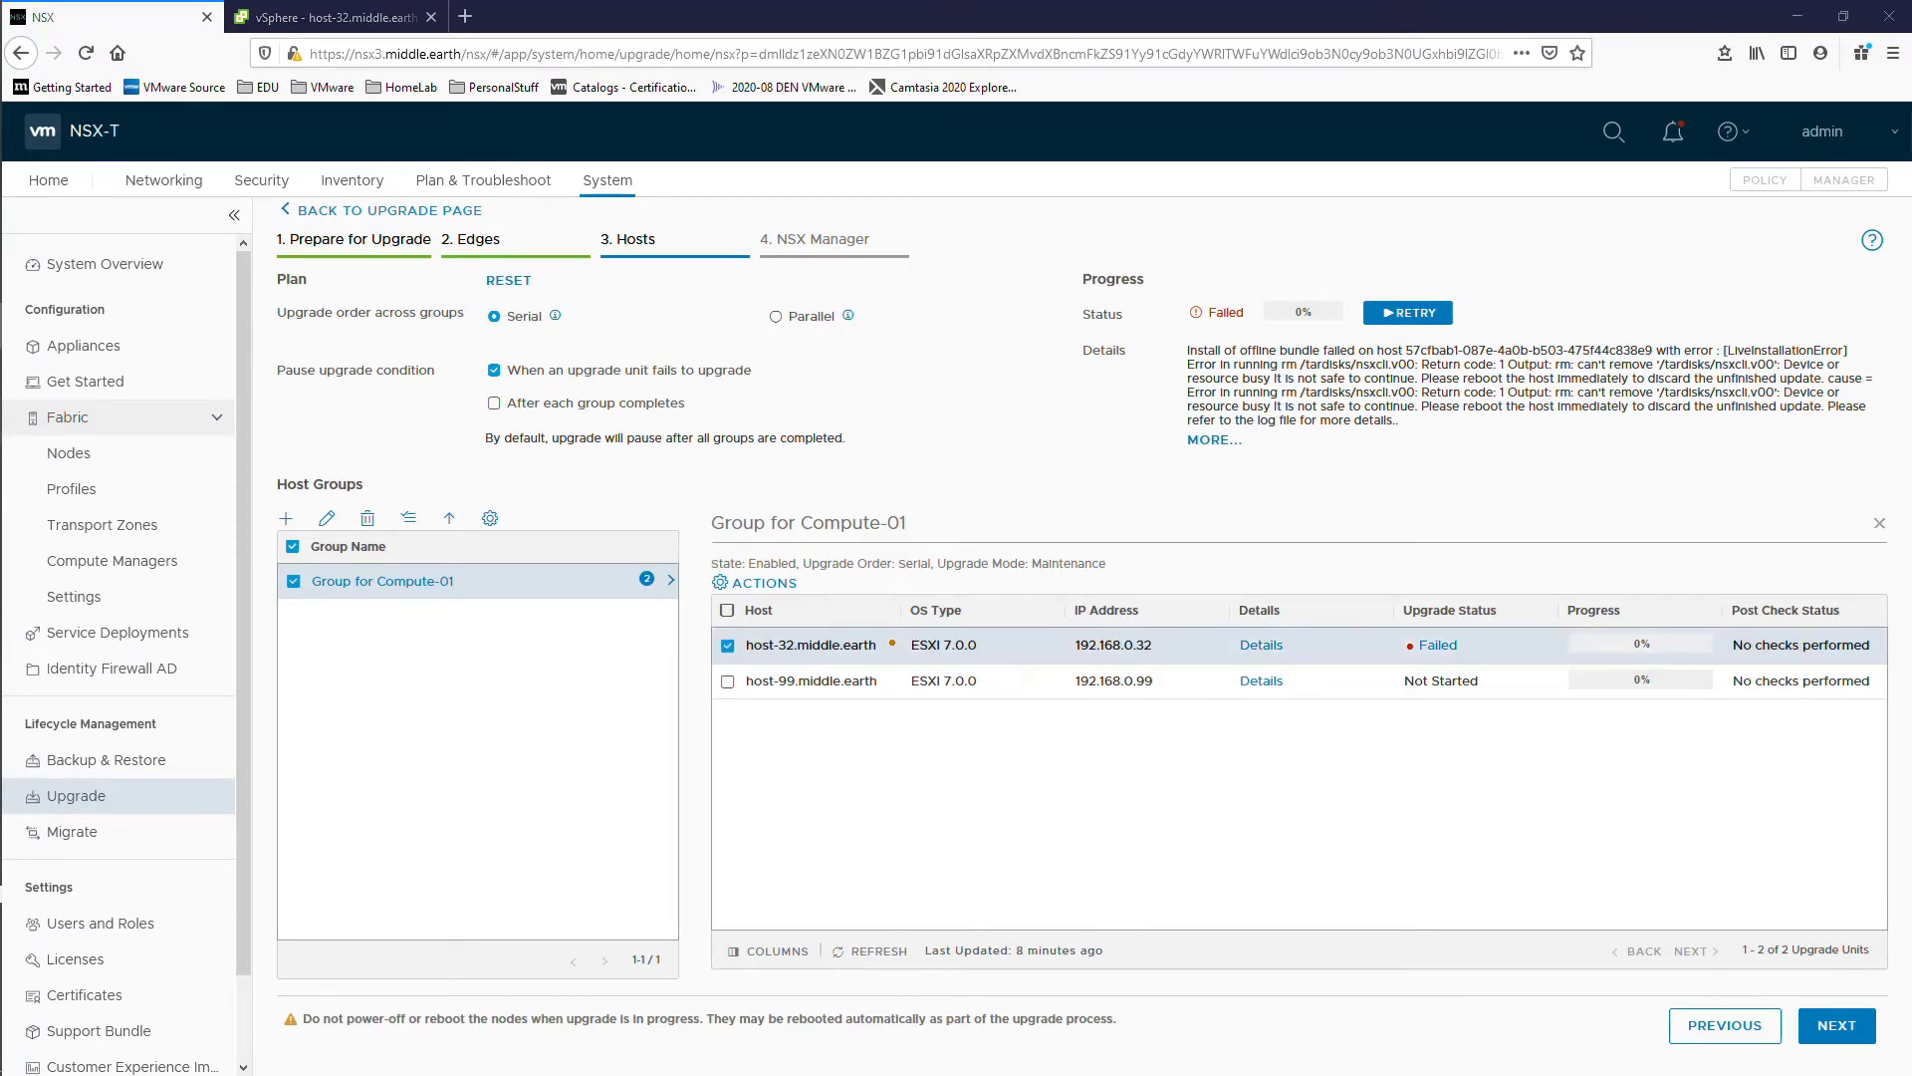
# Step: Retry the failed host-32 upgrade, inspect its transport node actions, then continue the upgrade
pyautogui.click(1408, 313)
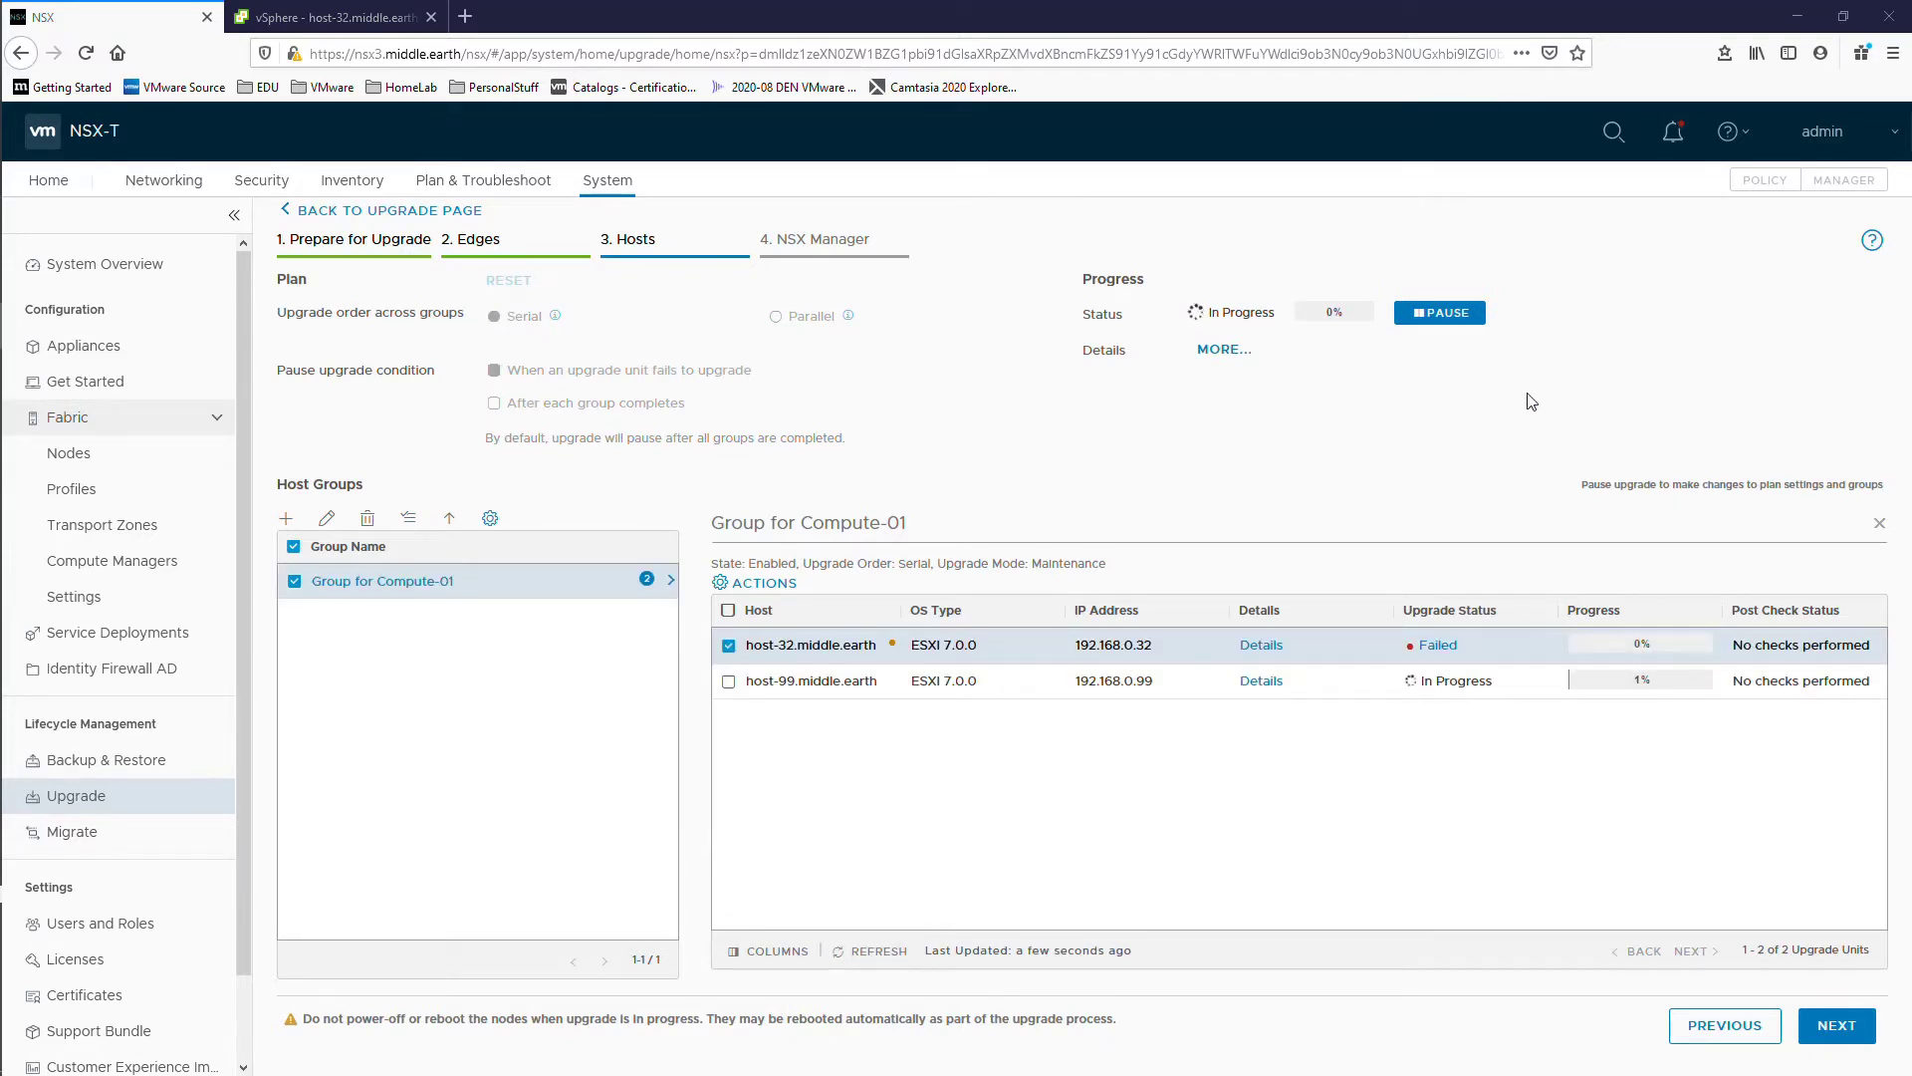
pyautogui.moveTo(898, 653)
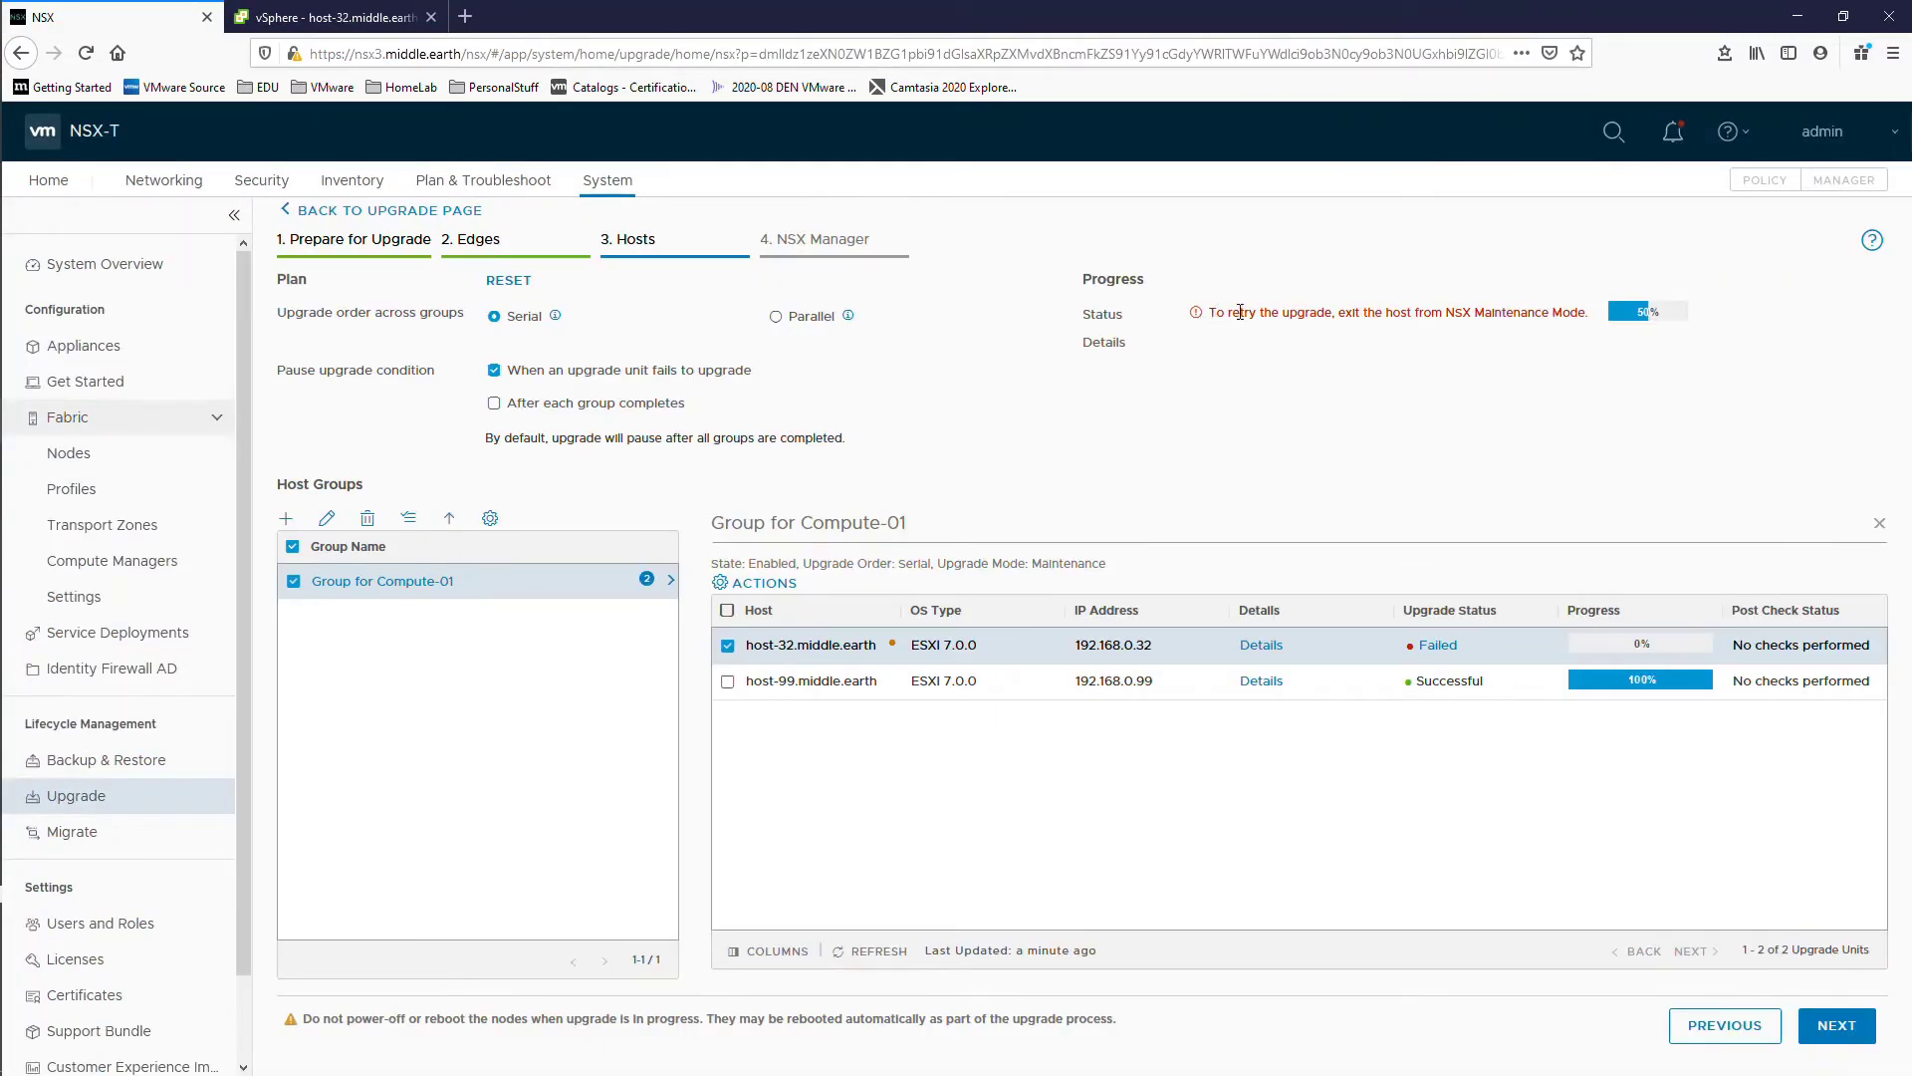
pyautogui.click(177, 438)
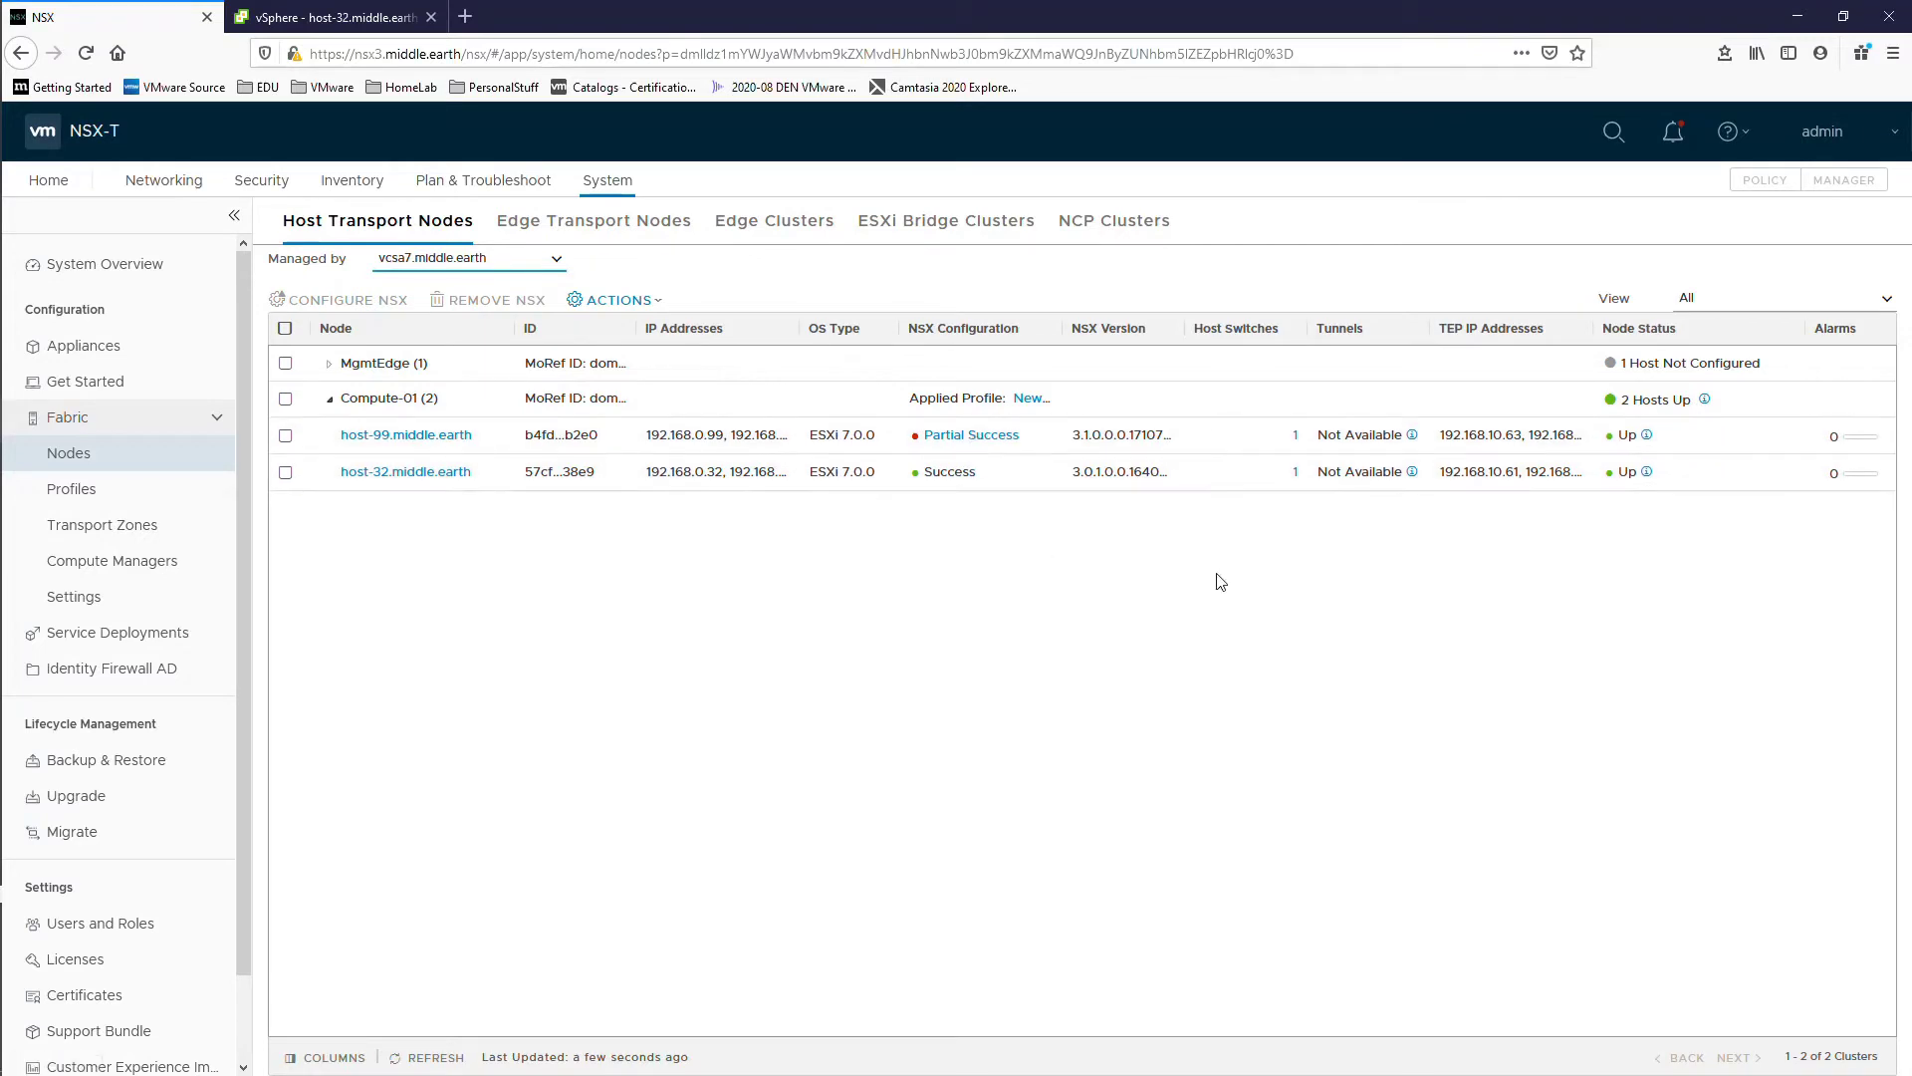
pyautogui.click(285, 474)
pyautogui.click(625, 301)
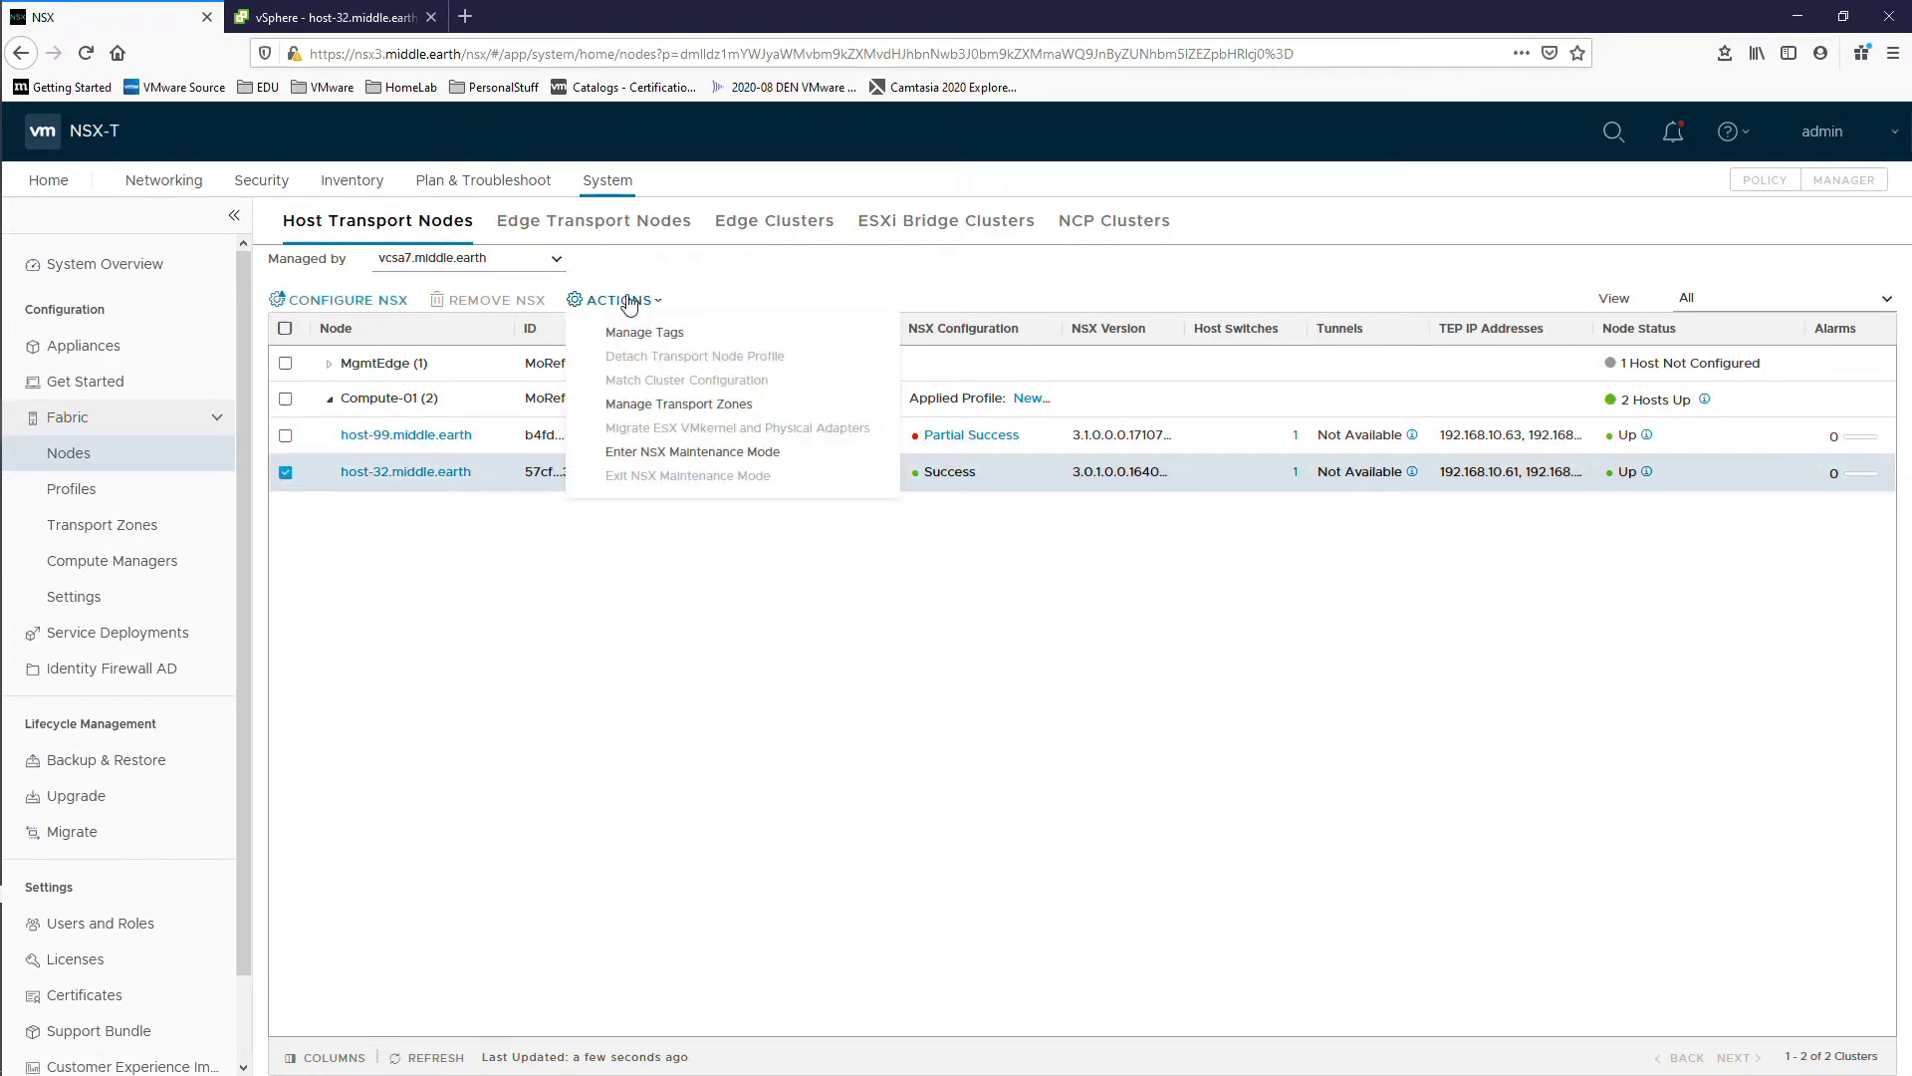
pyautogui.click(717, 661)
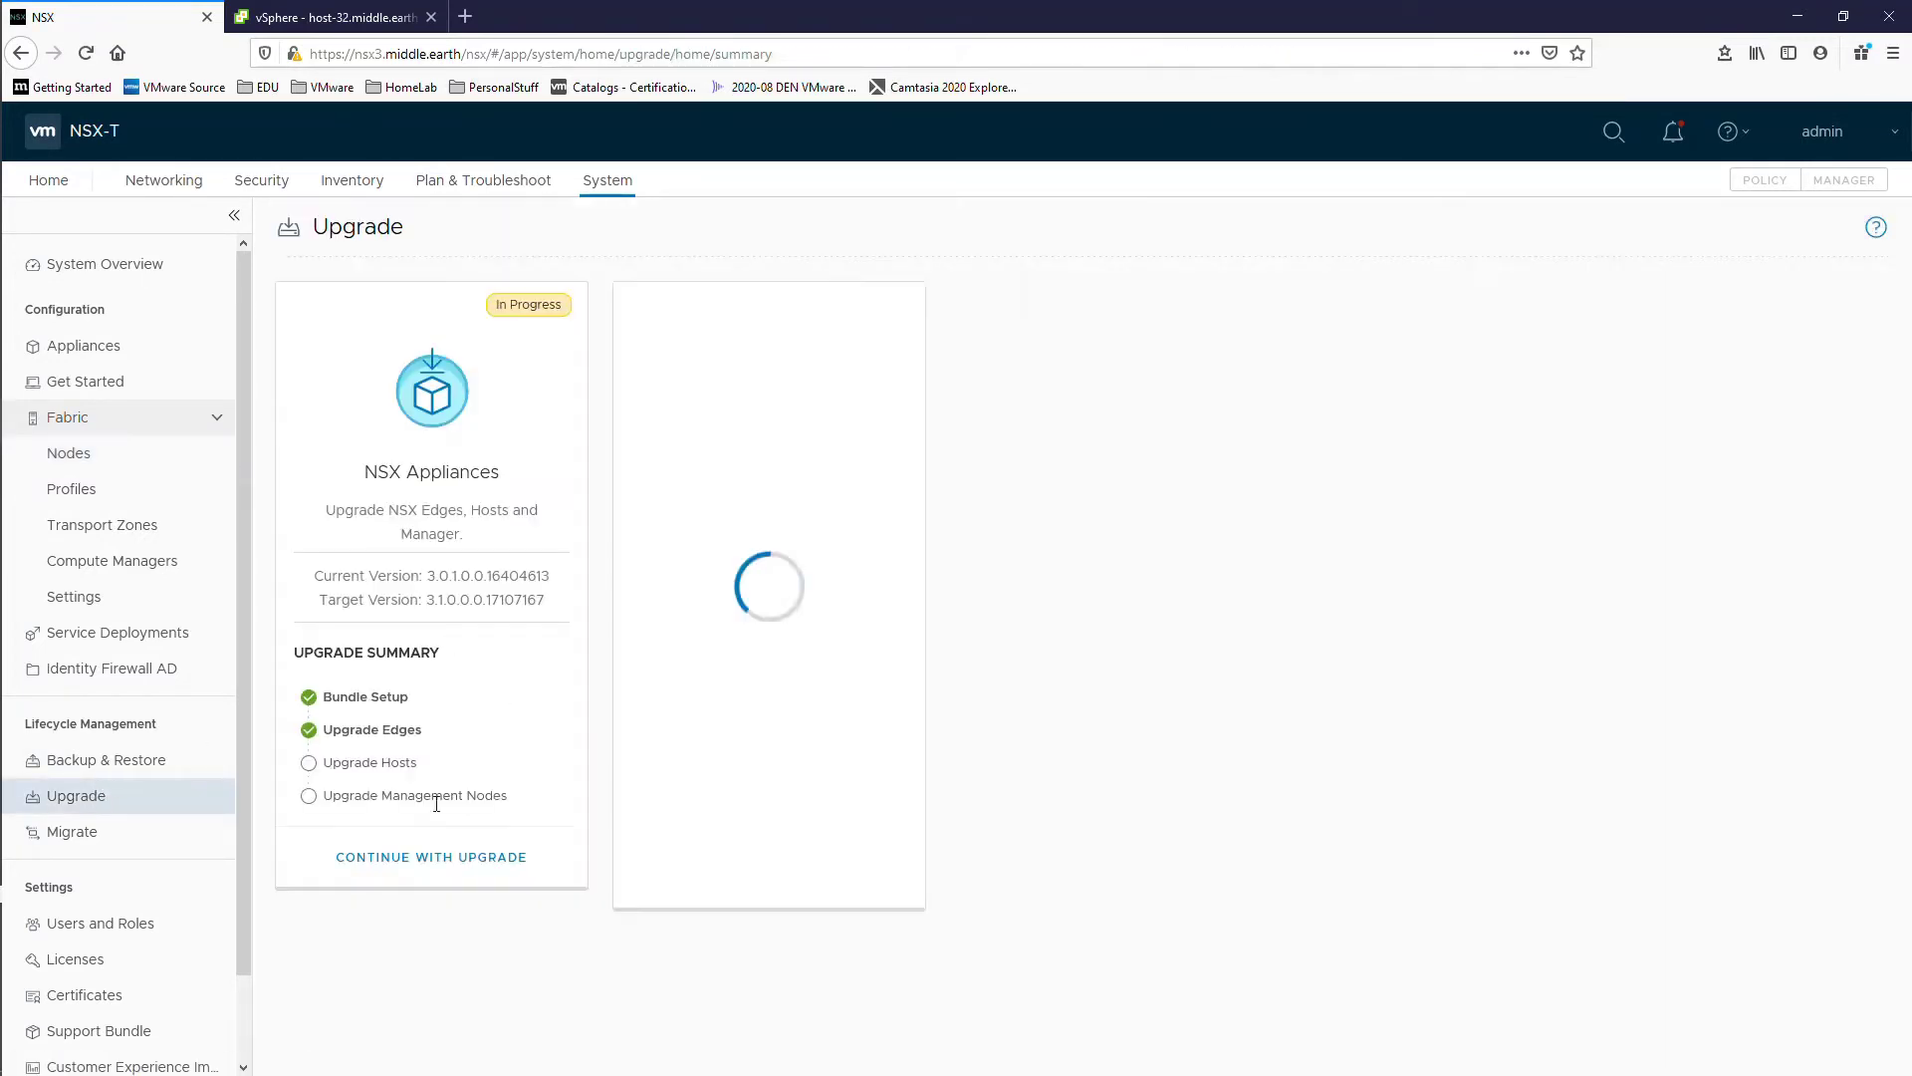
pyautogui.click(418, 857)
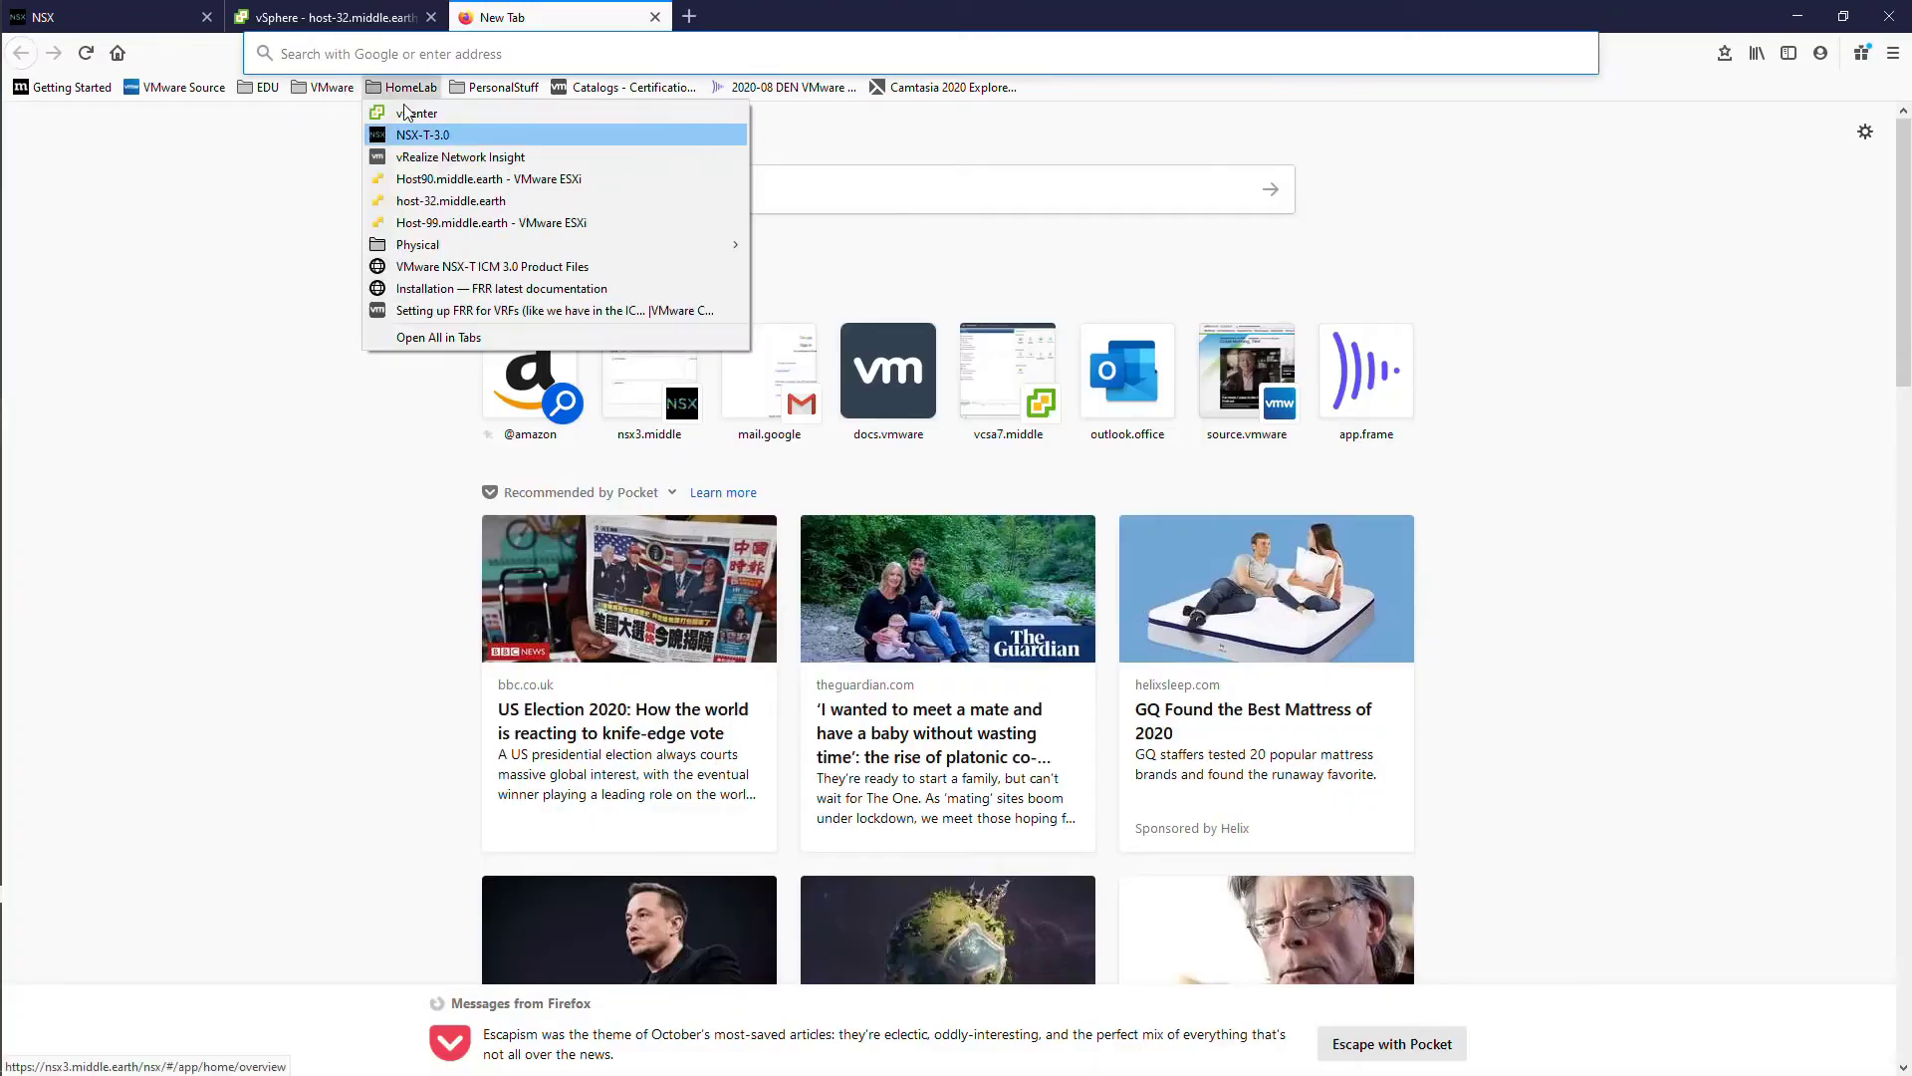
# Step: Check host-32's virtual machines and the SupervisorControlPlaneVM shutdown in the ESXi Host Client
pyautogui.click(428, 133)
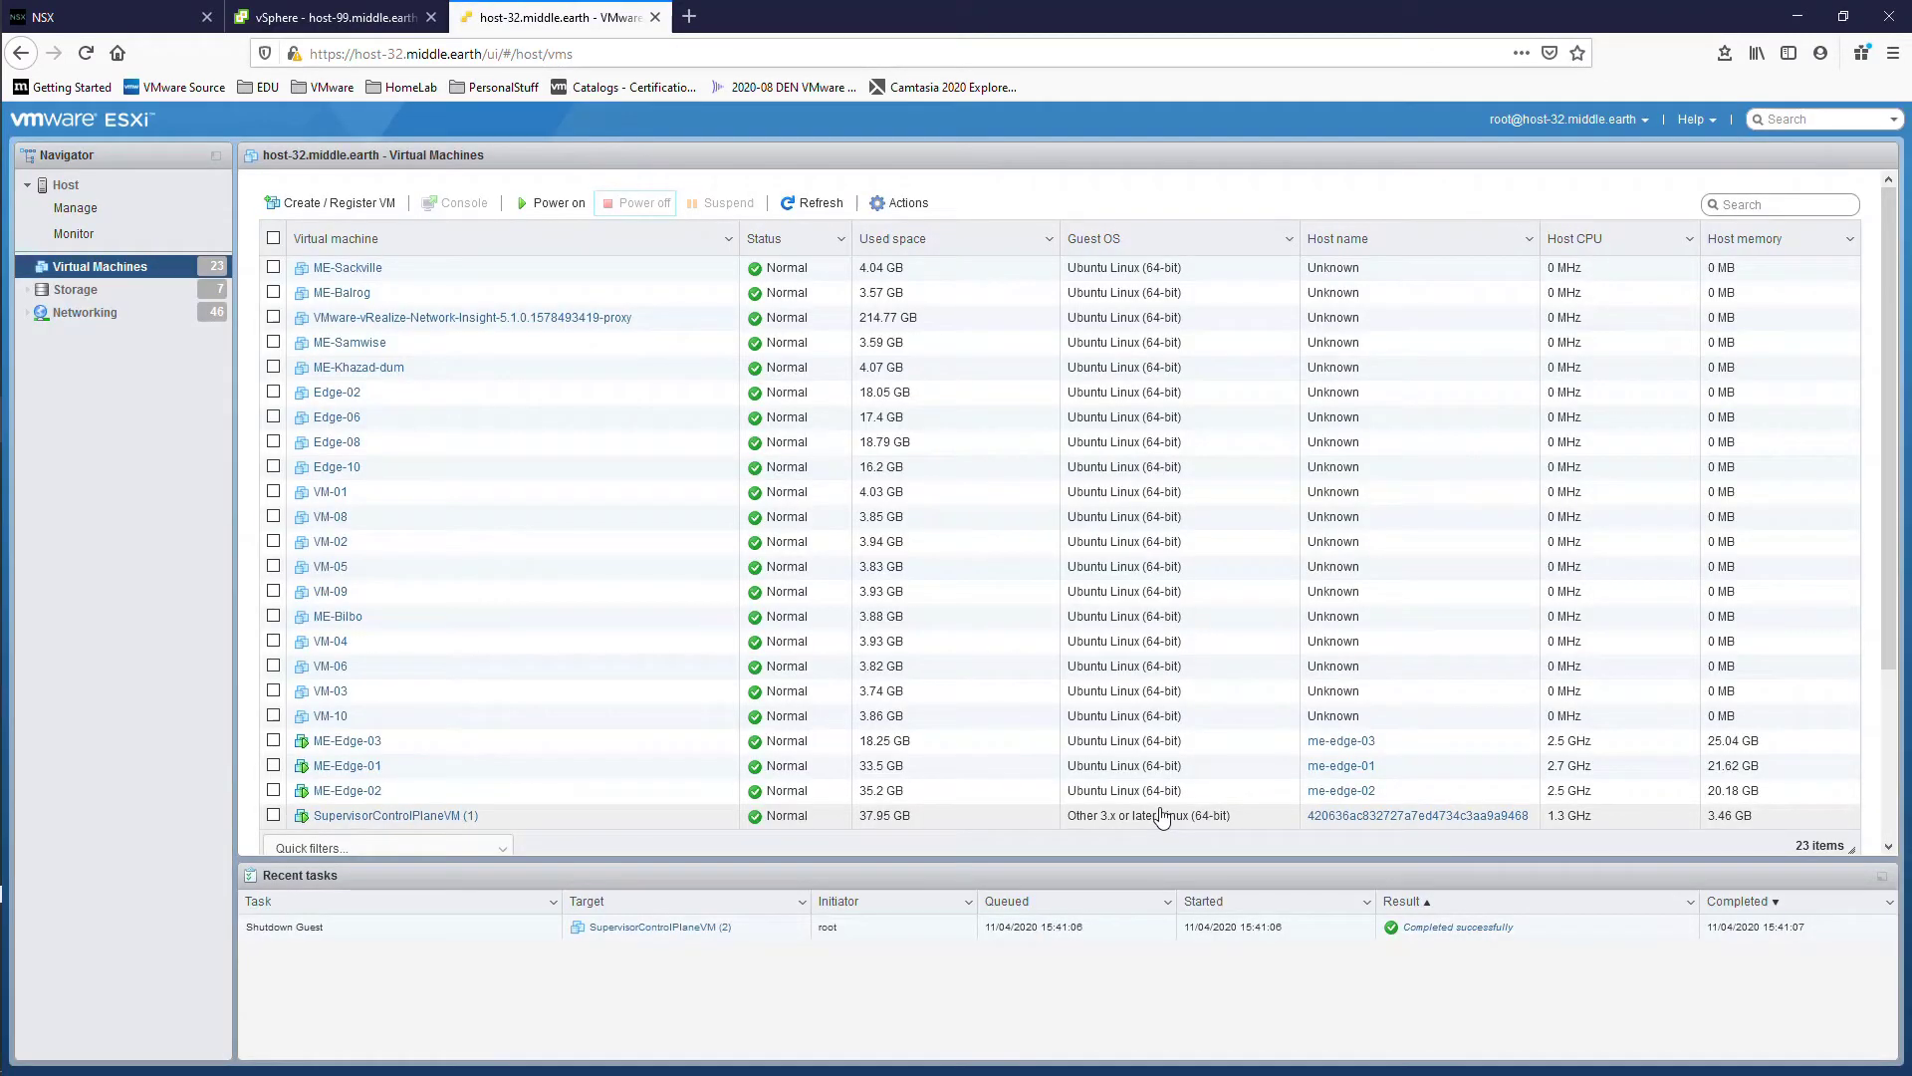
pyautogui.click(1160, 815)
pyautogui.click(339, 20)
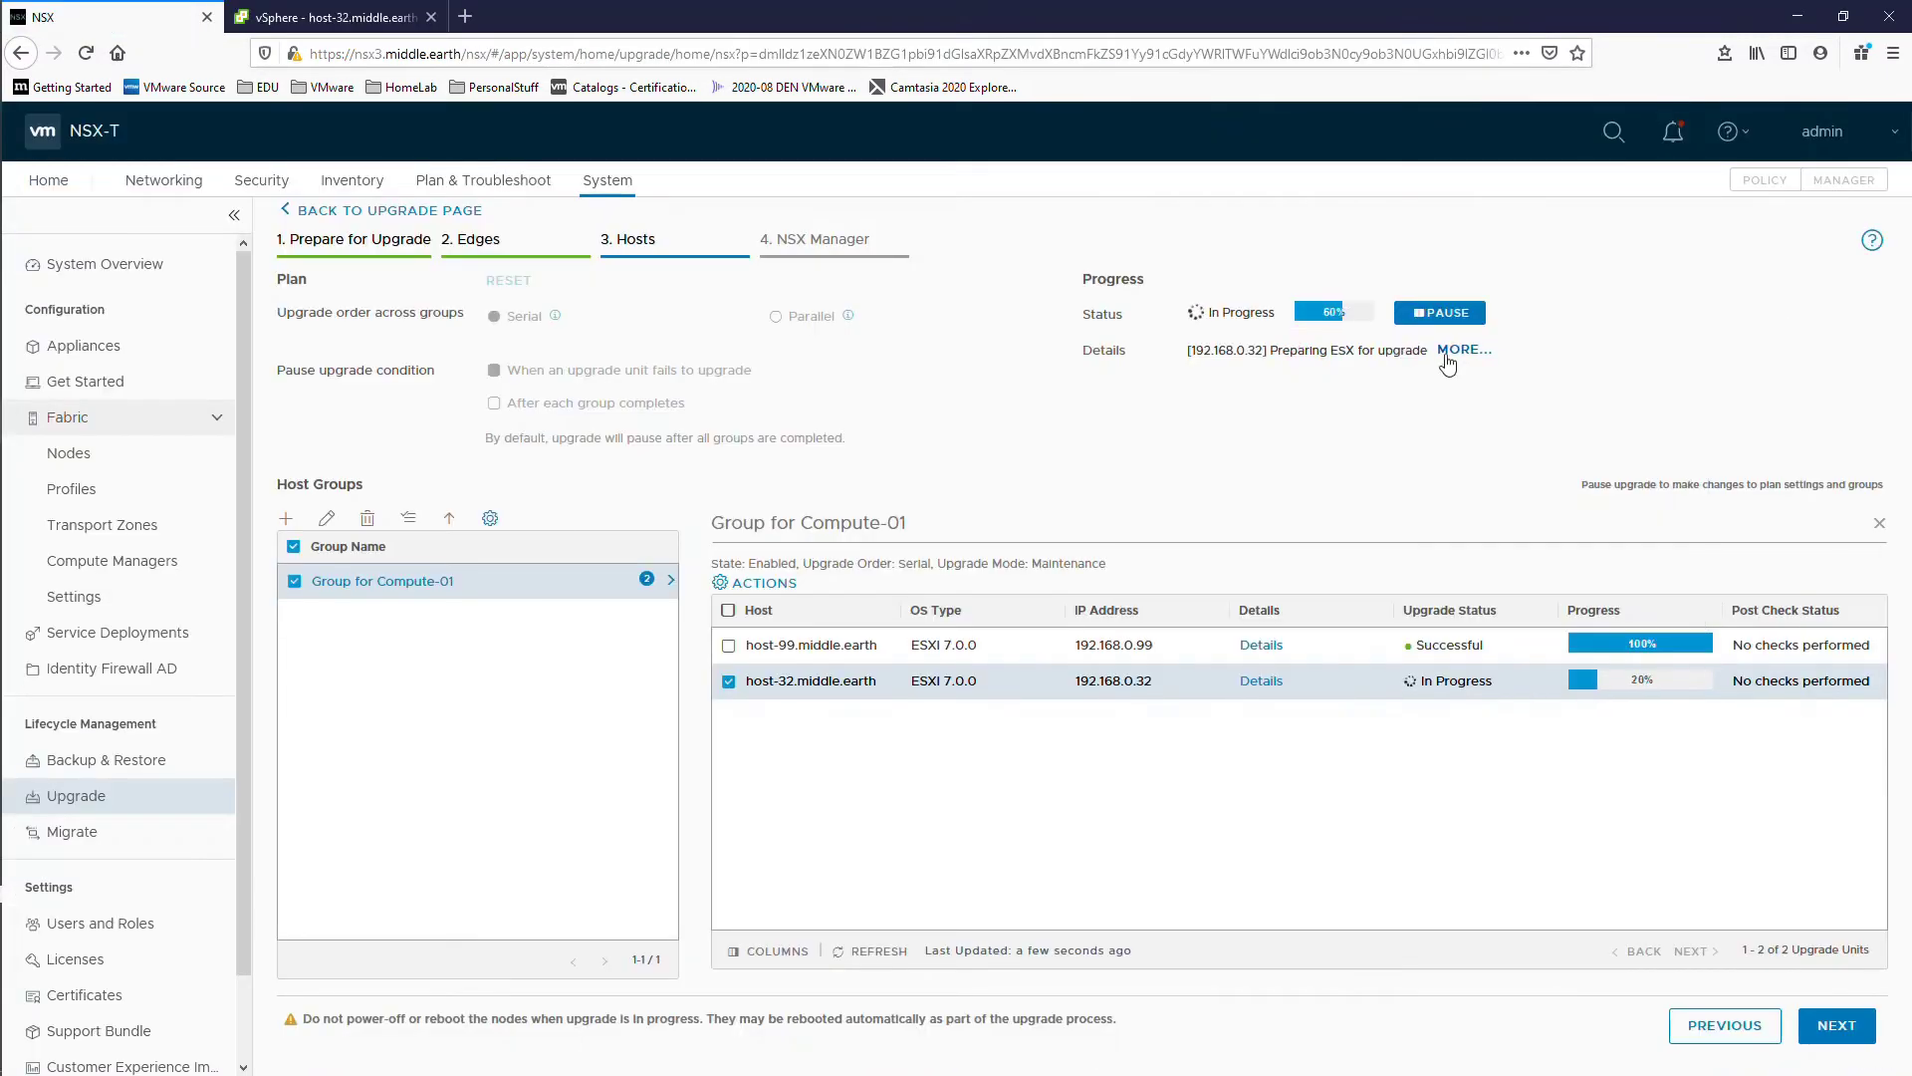
# Step: Follow the host upgrade logs until Group for Compute-01 is Successful at 100%
pyautogui.click(1457, 350)
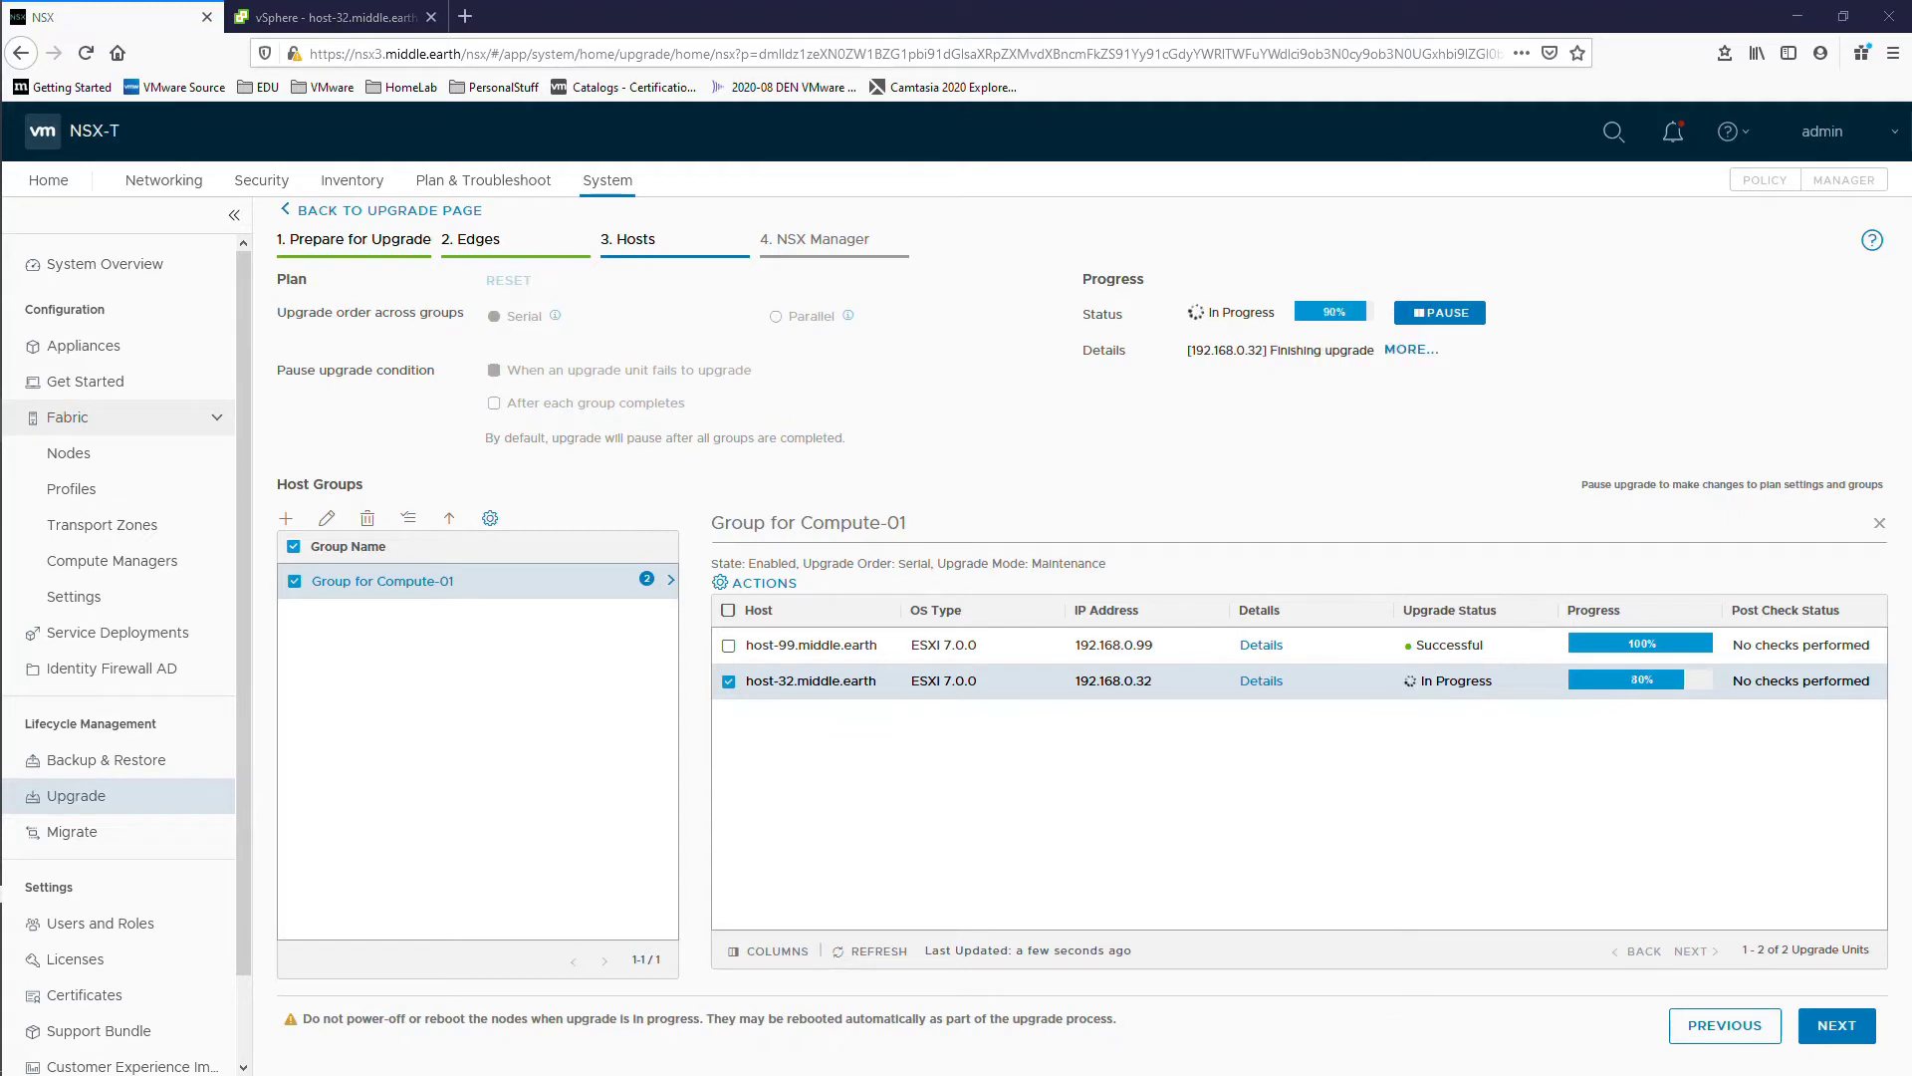
pyautogui.click(1411, 349)
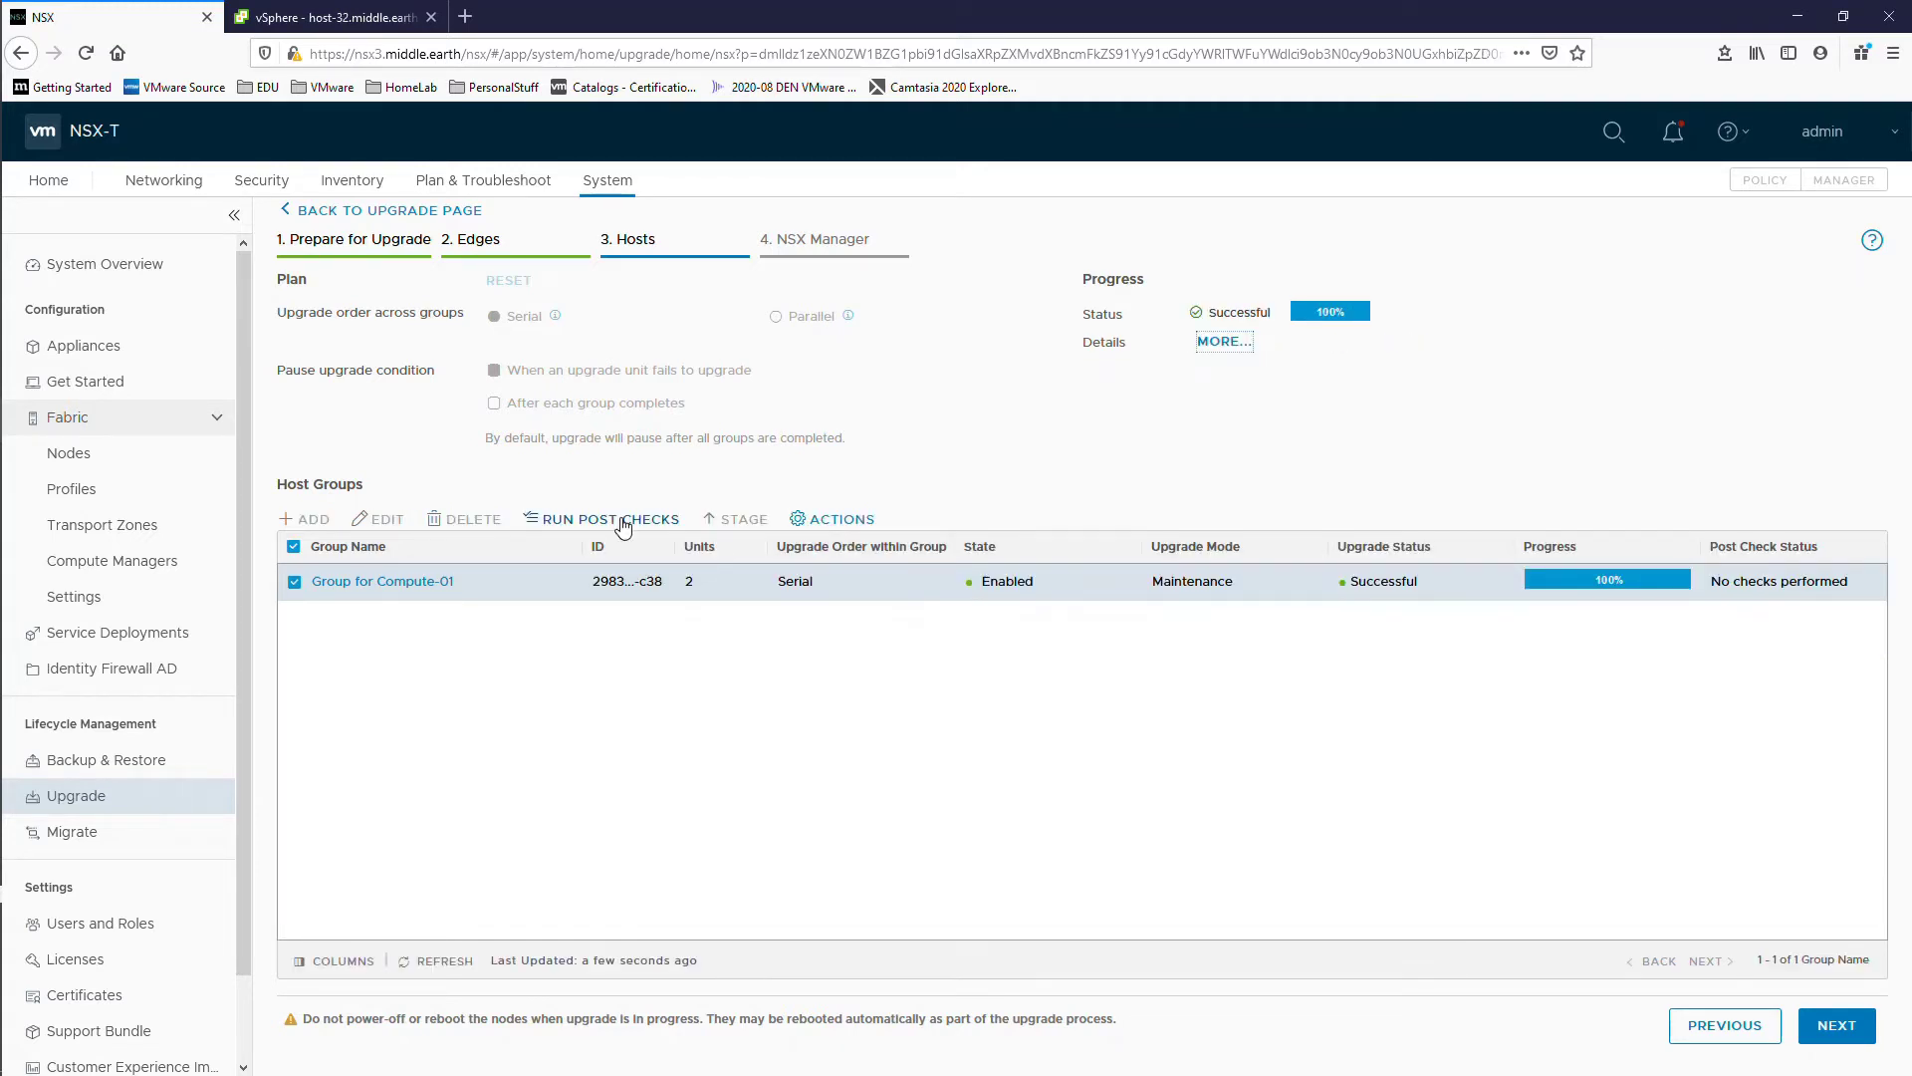
pyautogui.click(624, 521)
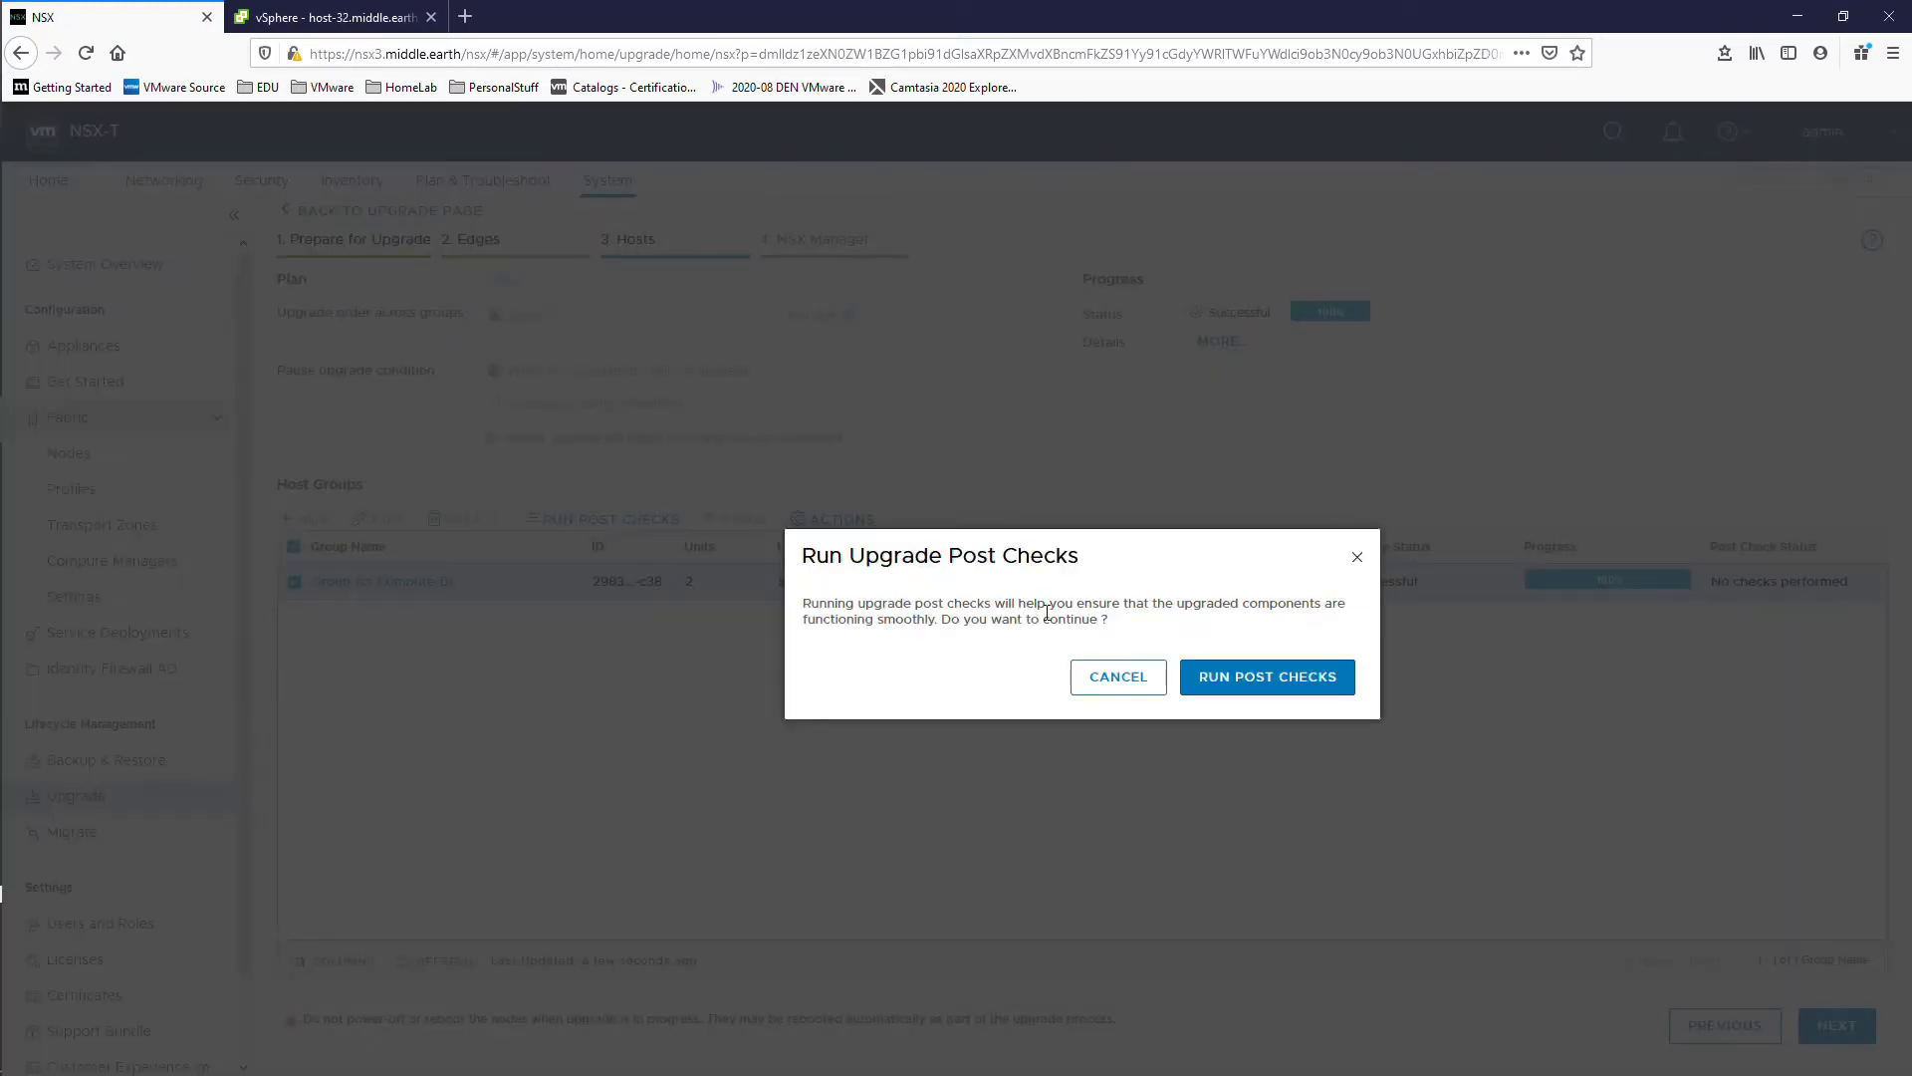
# Step: Confirm the host post checks, refresh Group for Compute-01 results, and advance to the NSX Manager step
pyautogui.click(1260, 676)
pyautogui.click(360, 582)
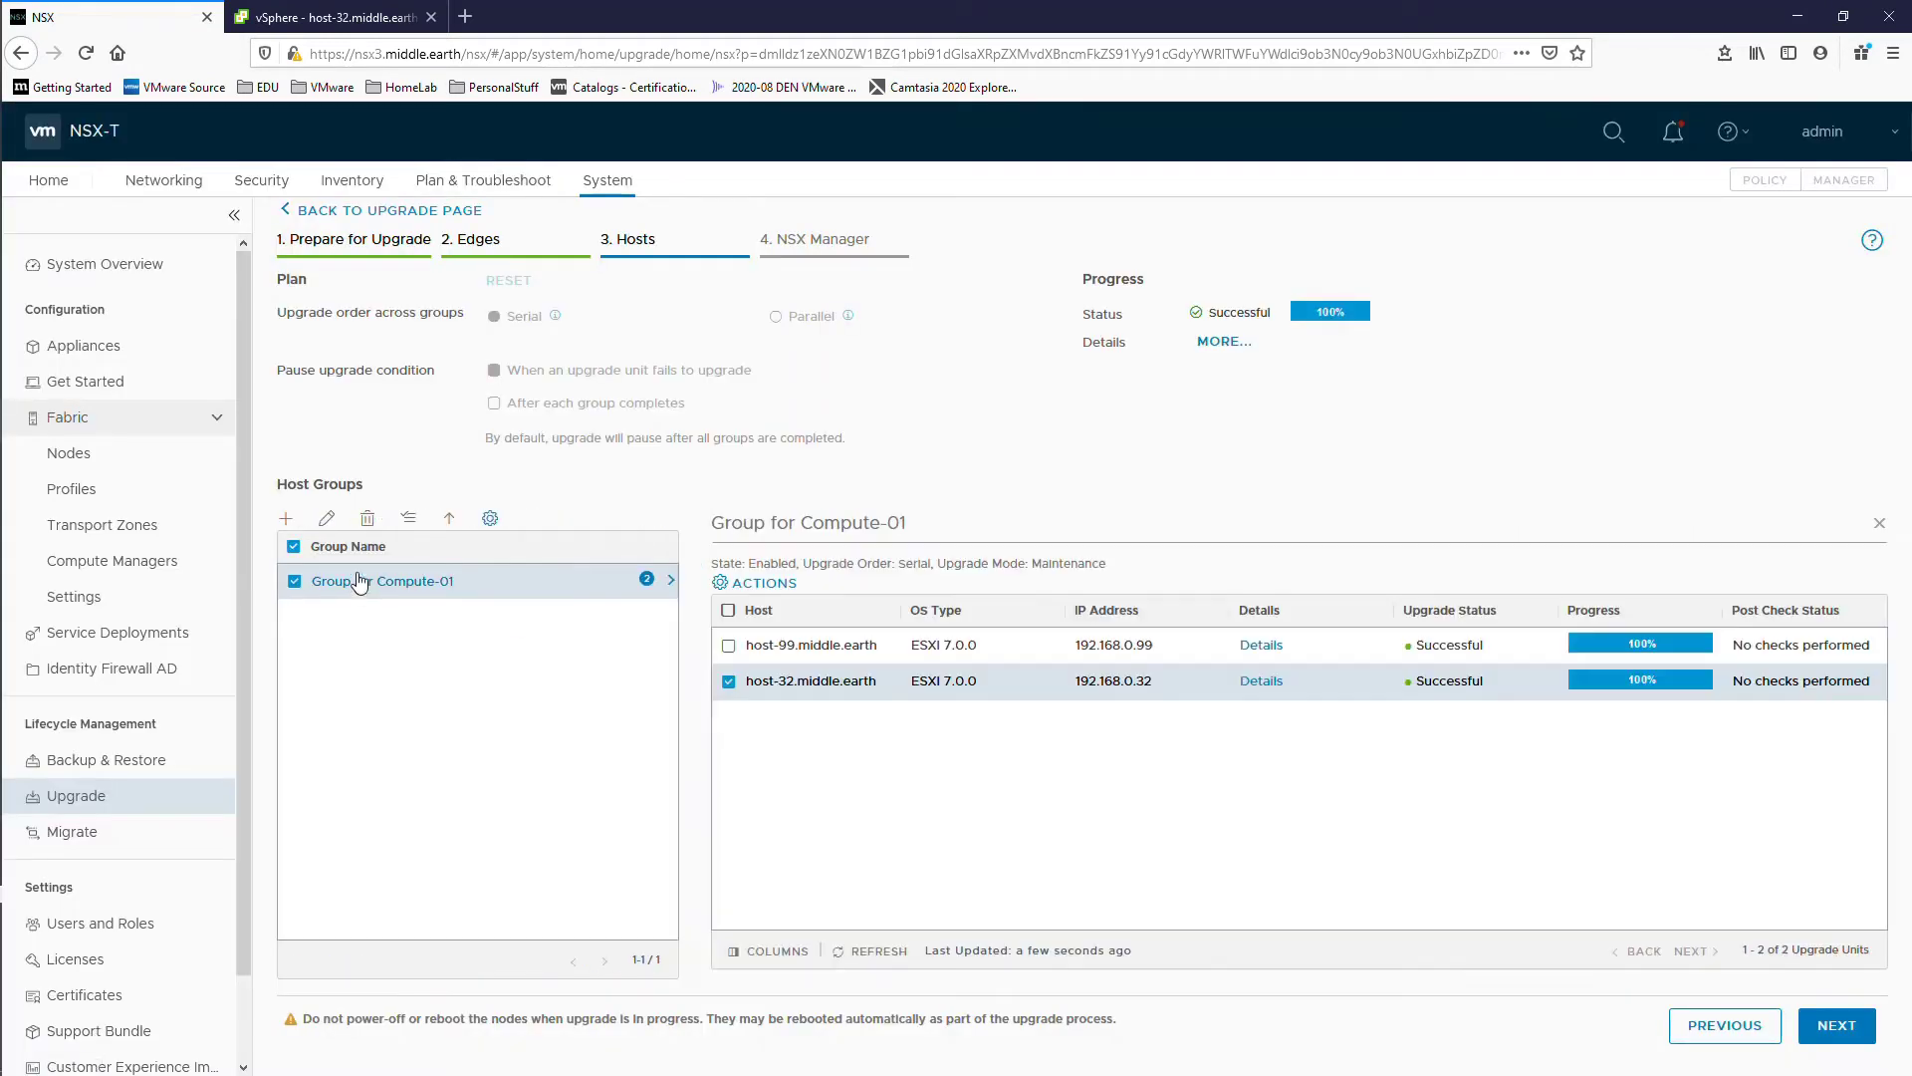
pyautogui.click(868, 951)
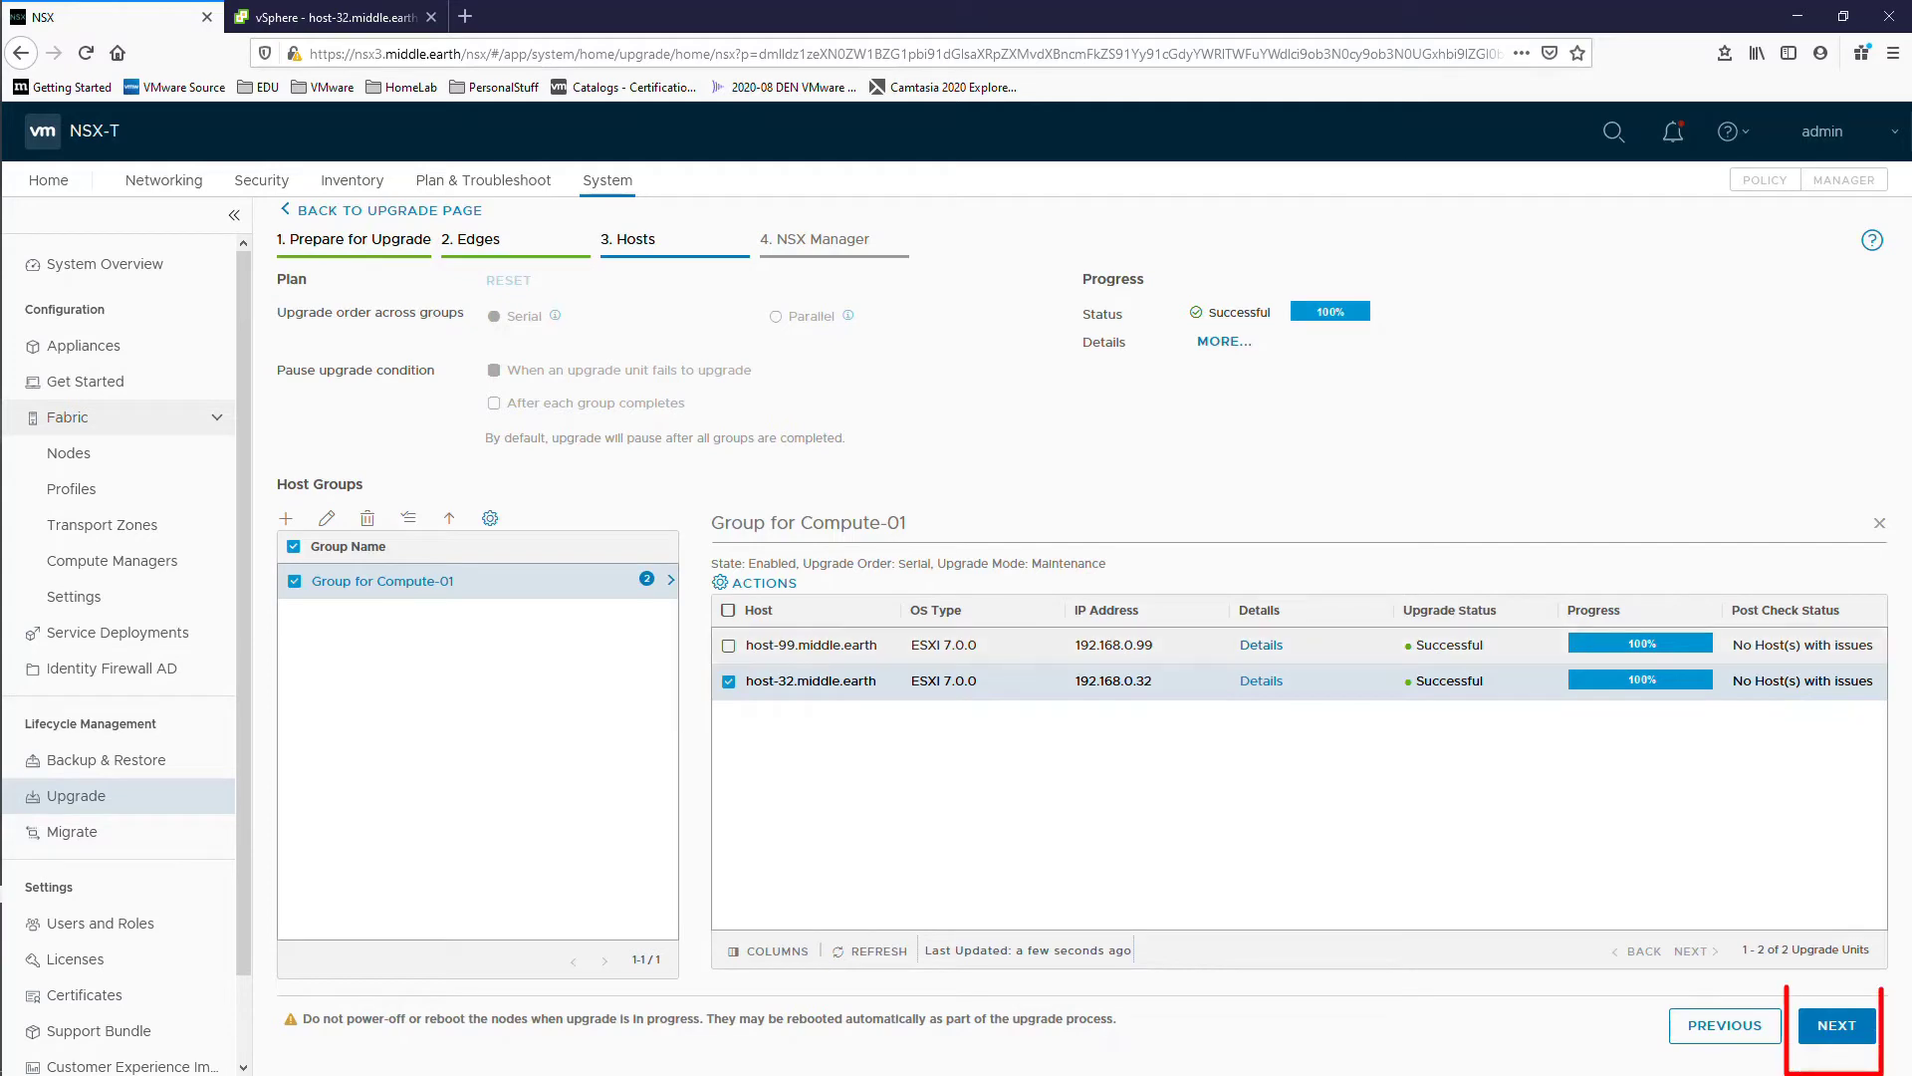
pyautogui.click(1817, 1025)
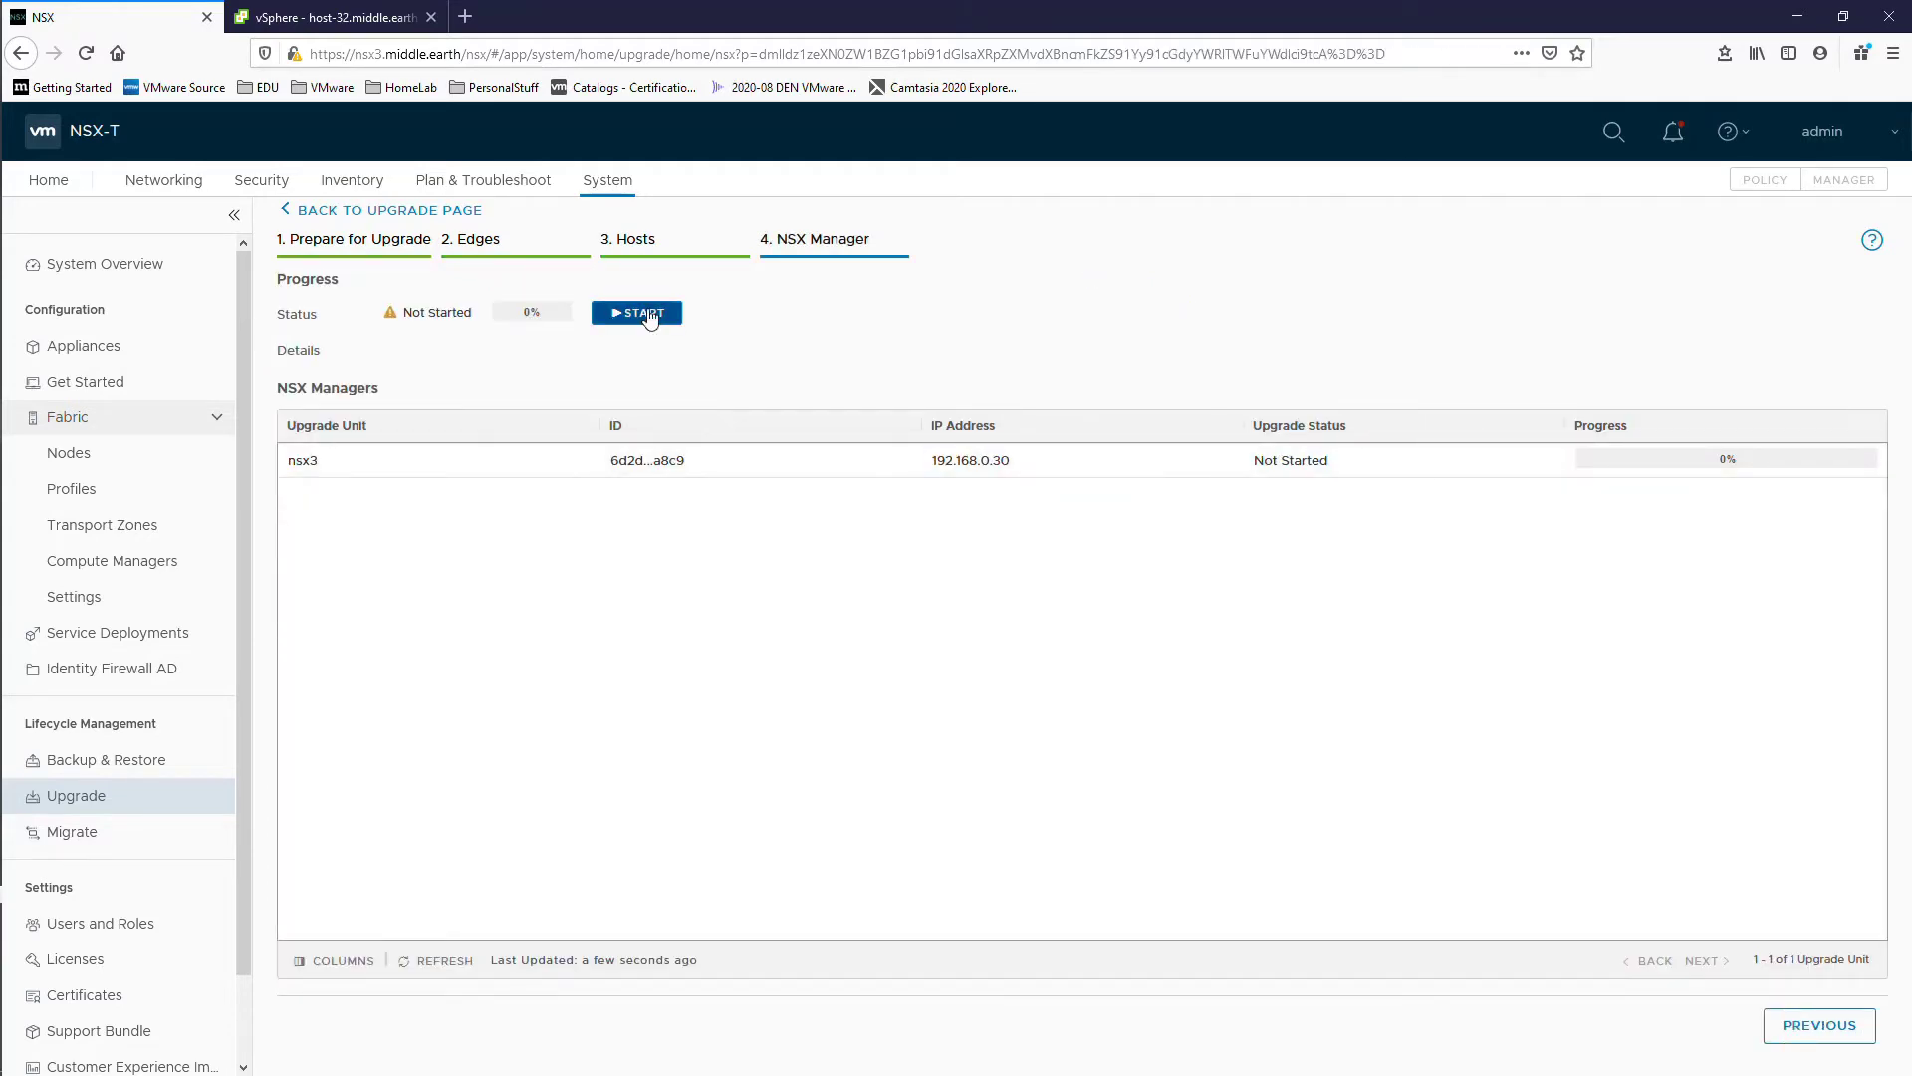
# Step: Start the nsx3 manager upgrade, check its logs, and reload while it reboots
pyautogui.click(647, 314)
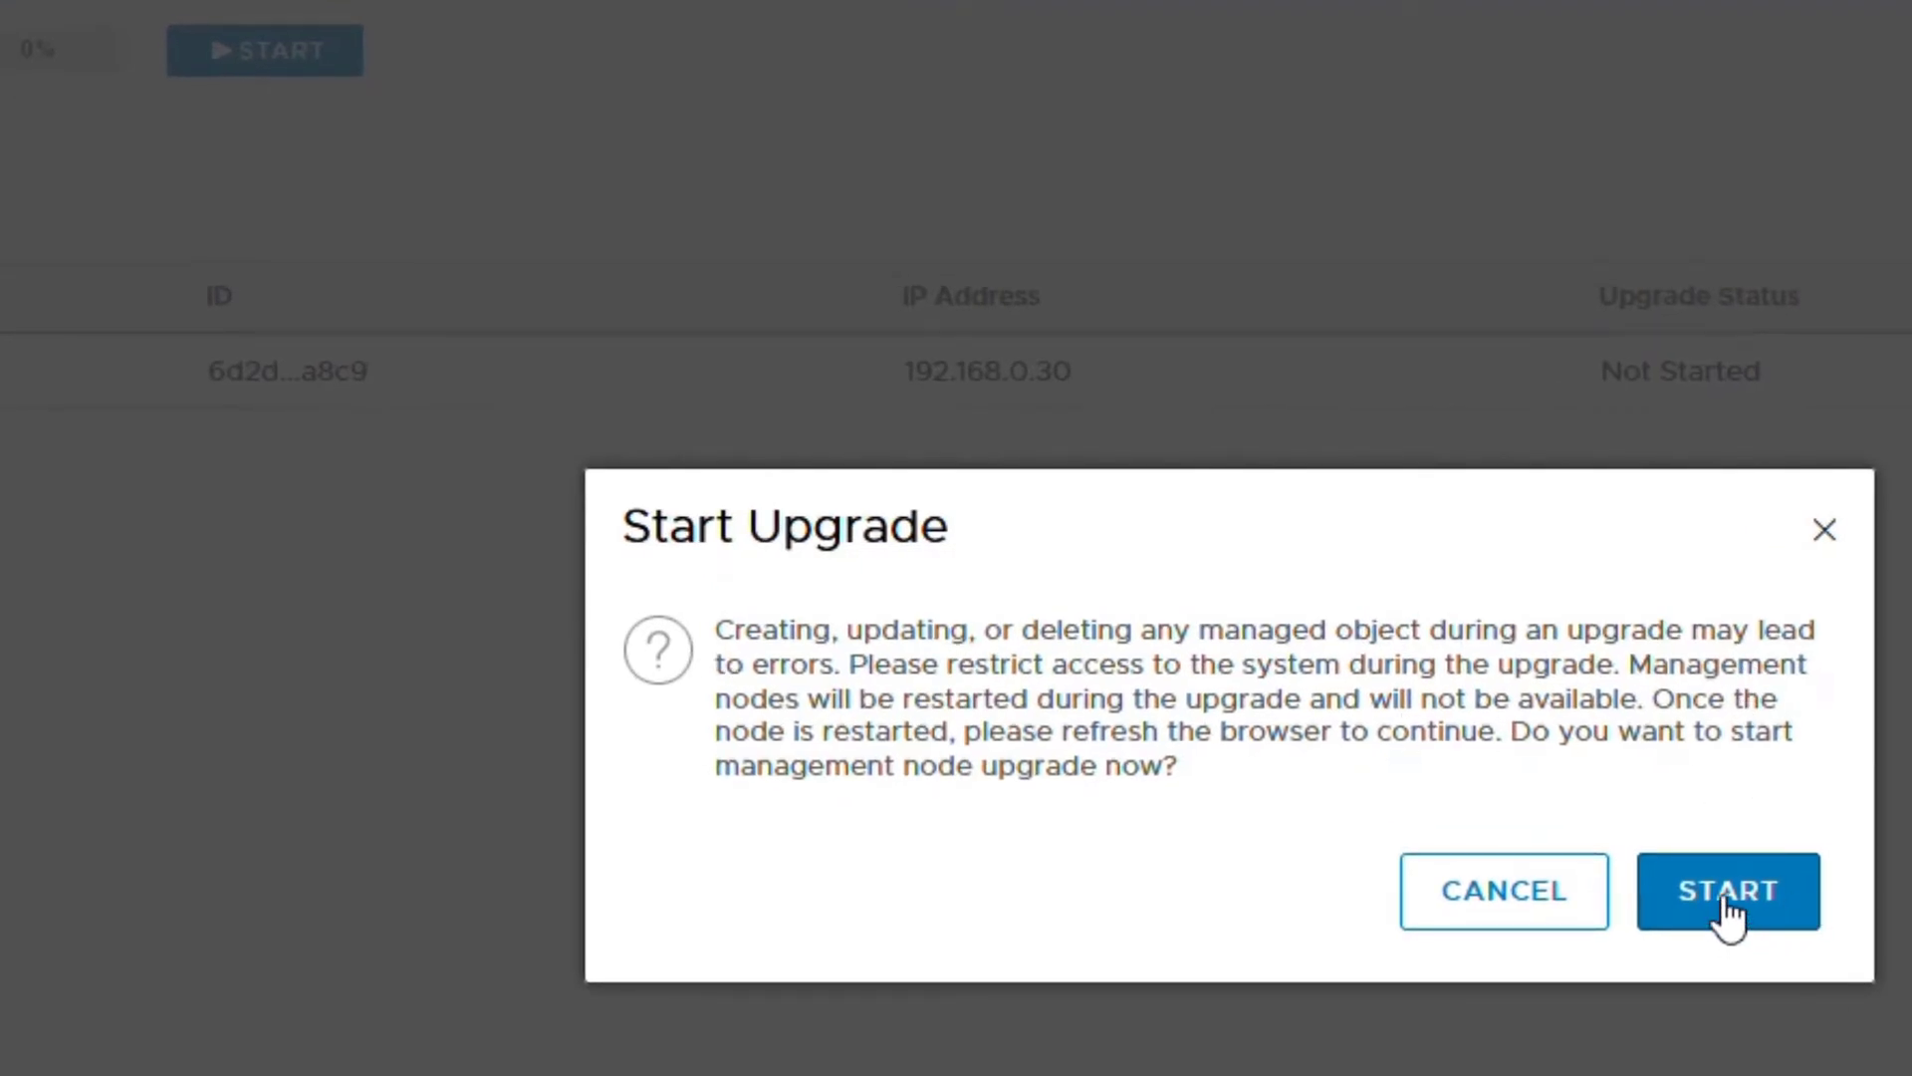
pyautogui.click(1724, 898)
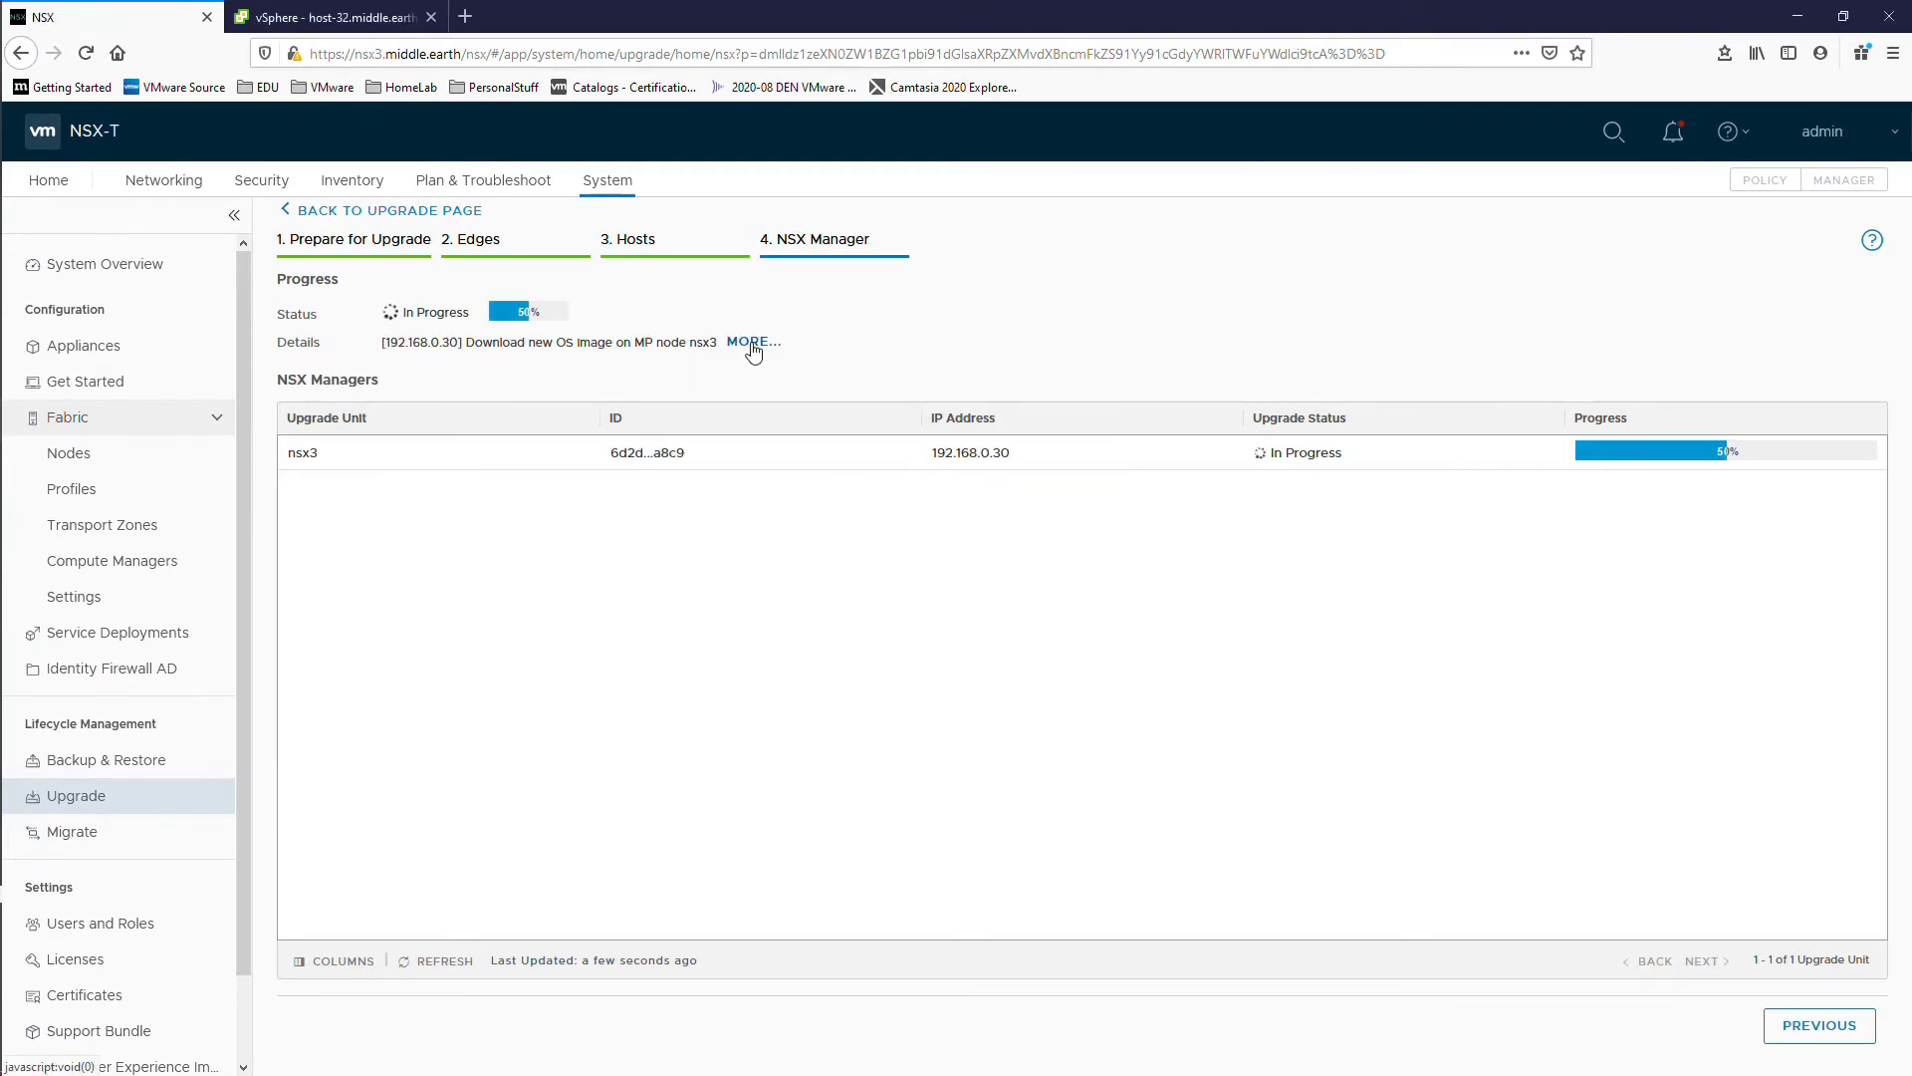
pyautogui.click(753, 342)
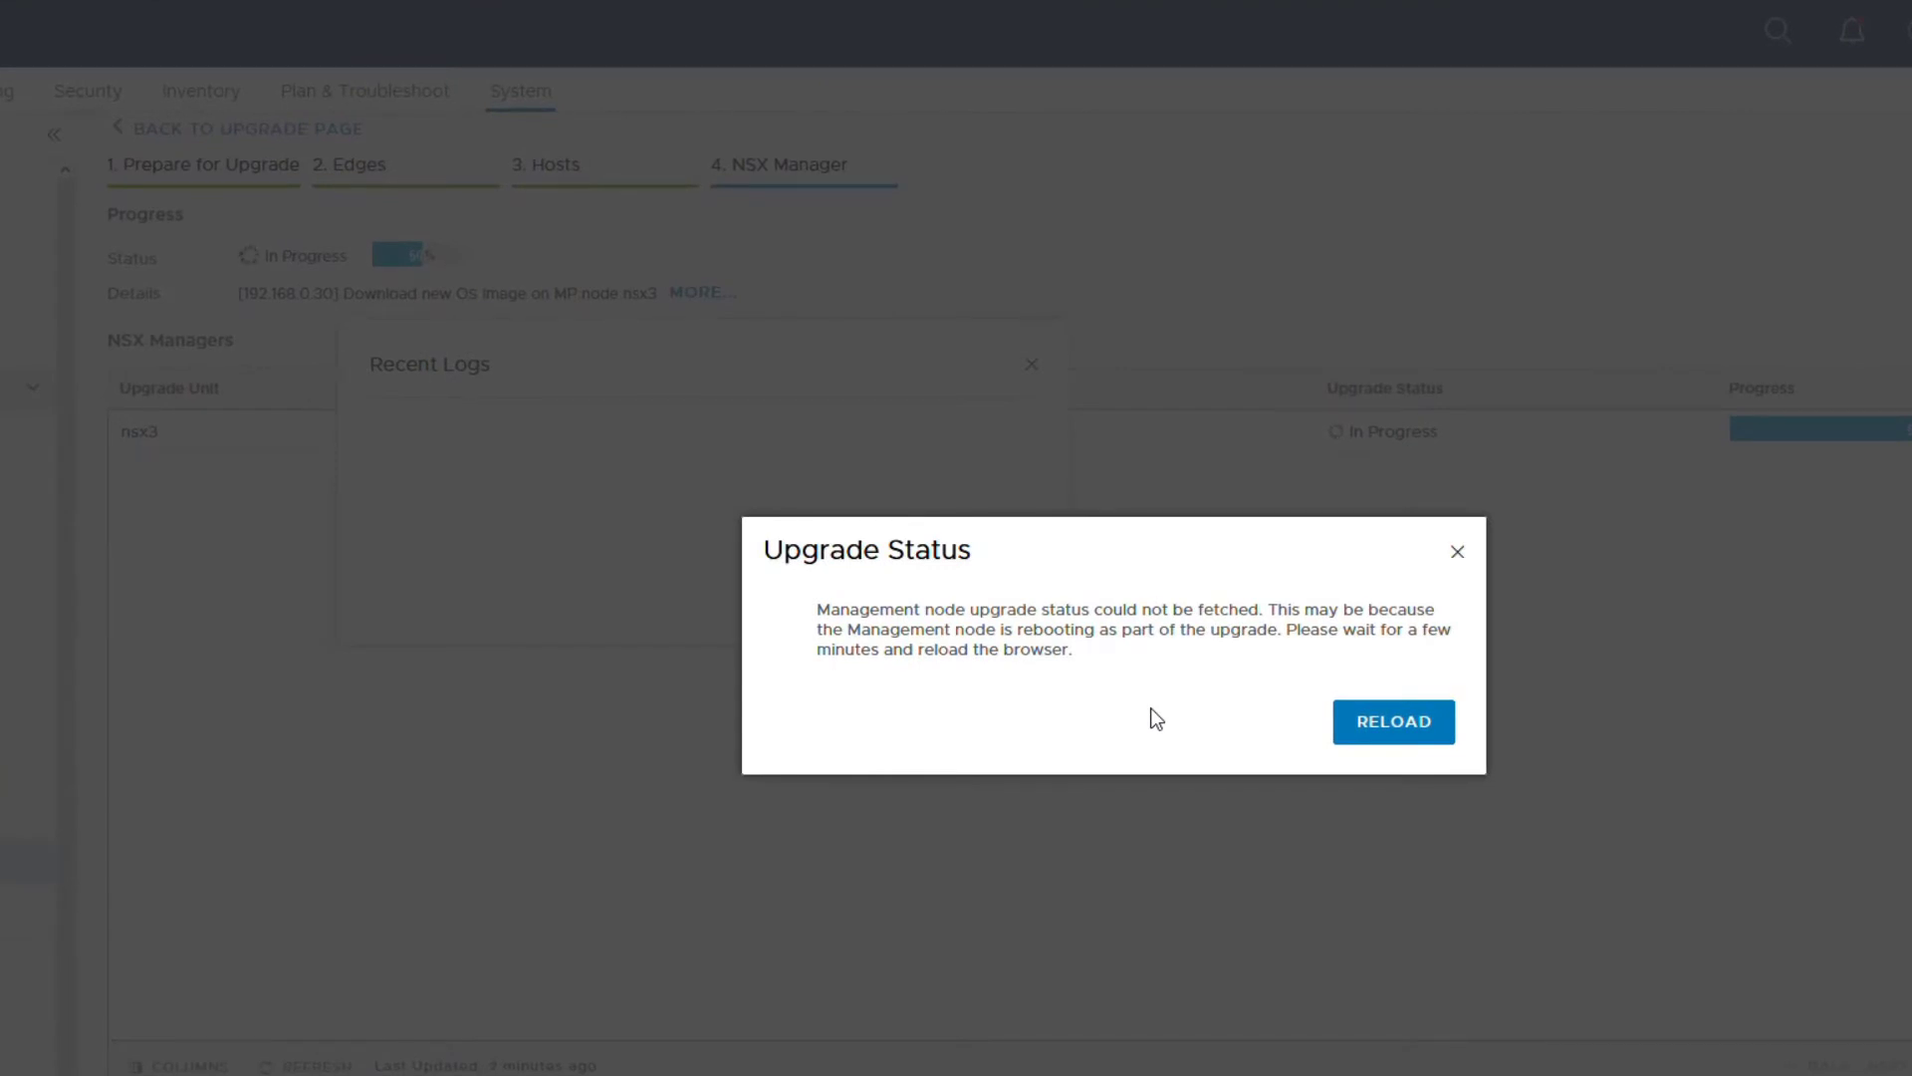
pyautogui.click(1394, 721)
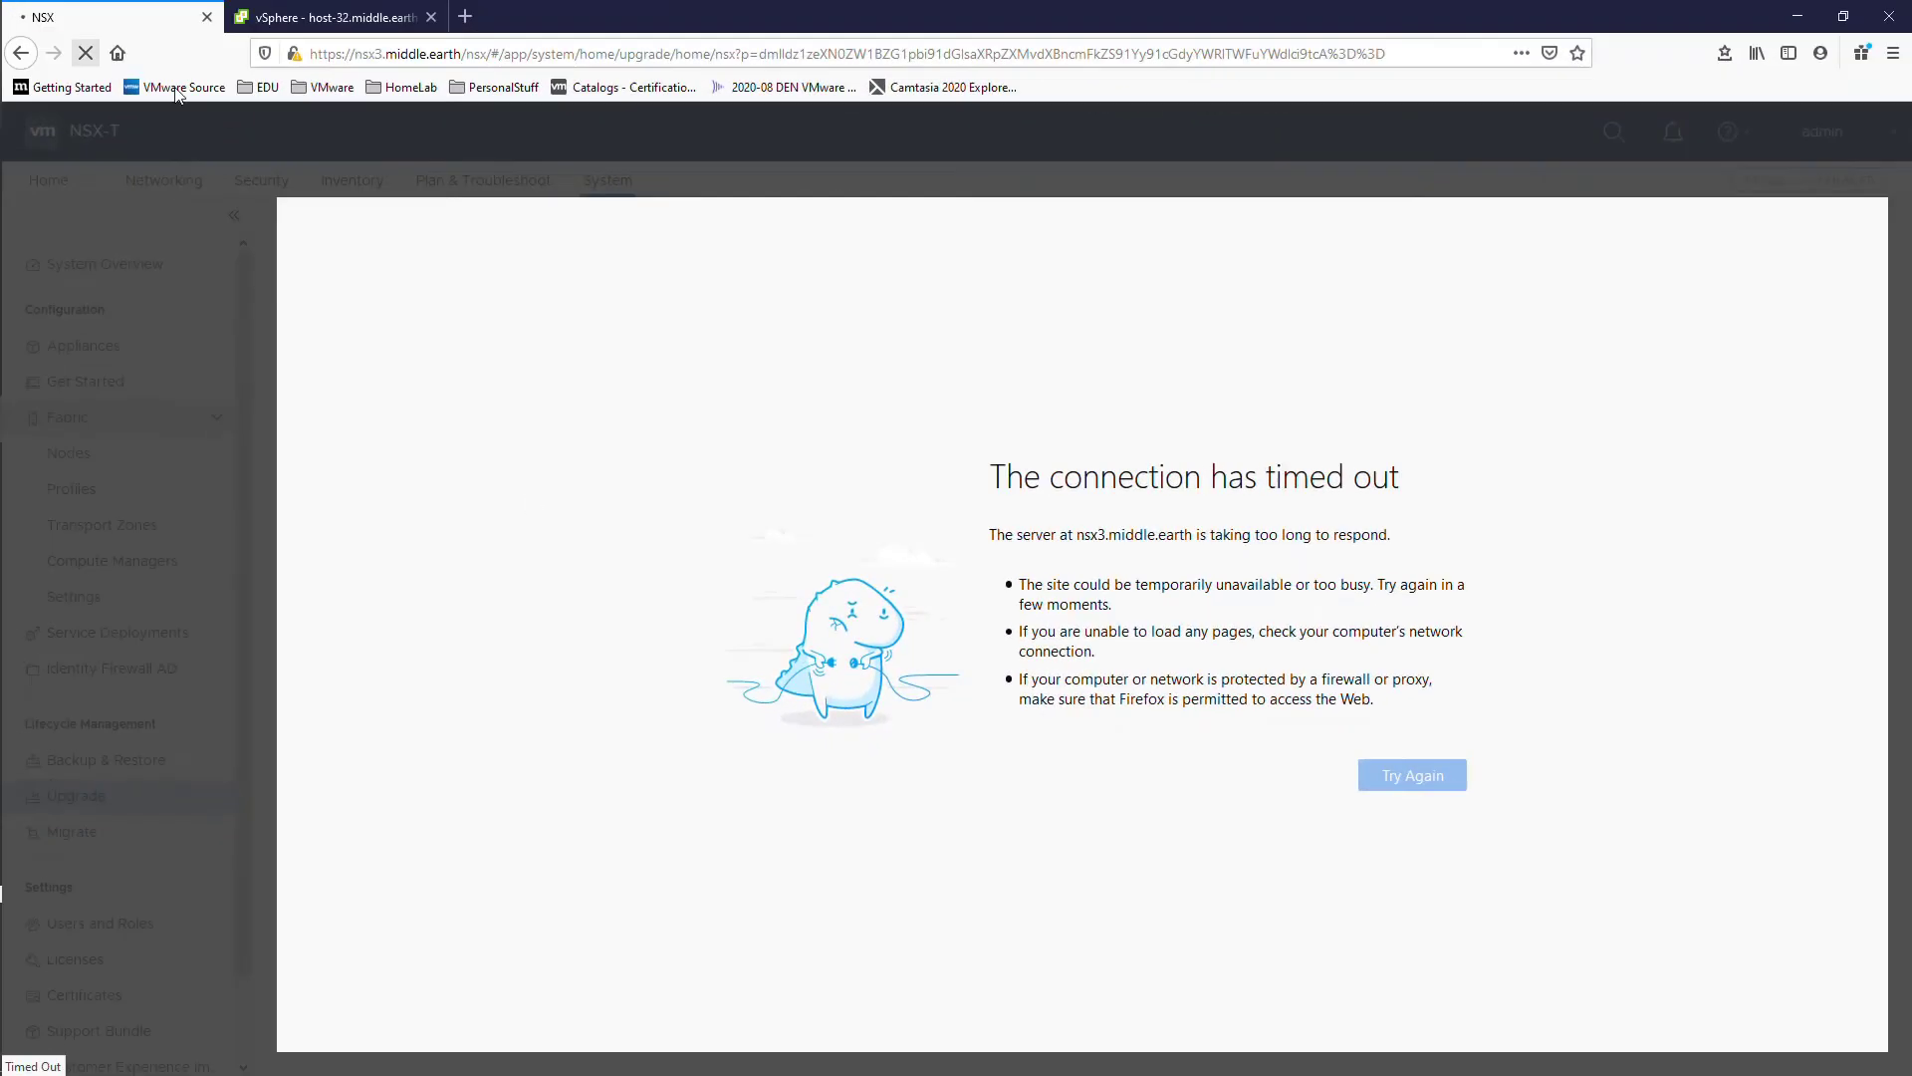
# Step: Retry the timed-out nsx3 page three times, then view the NSX3 VM summary in vSphere
pyautogui.click(1293, 739)
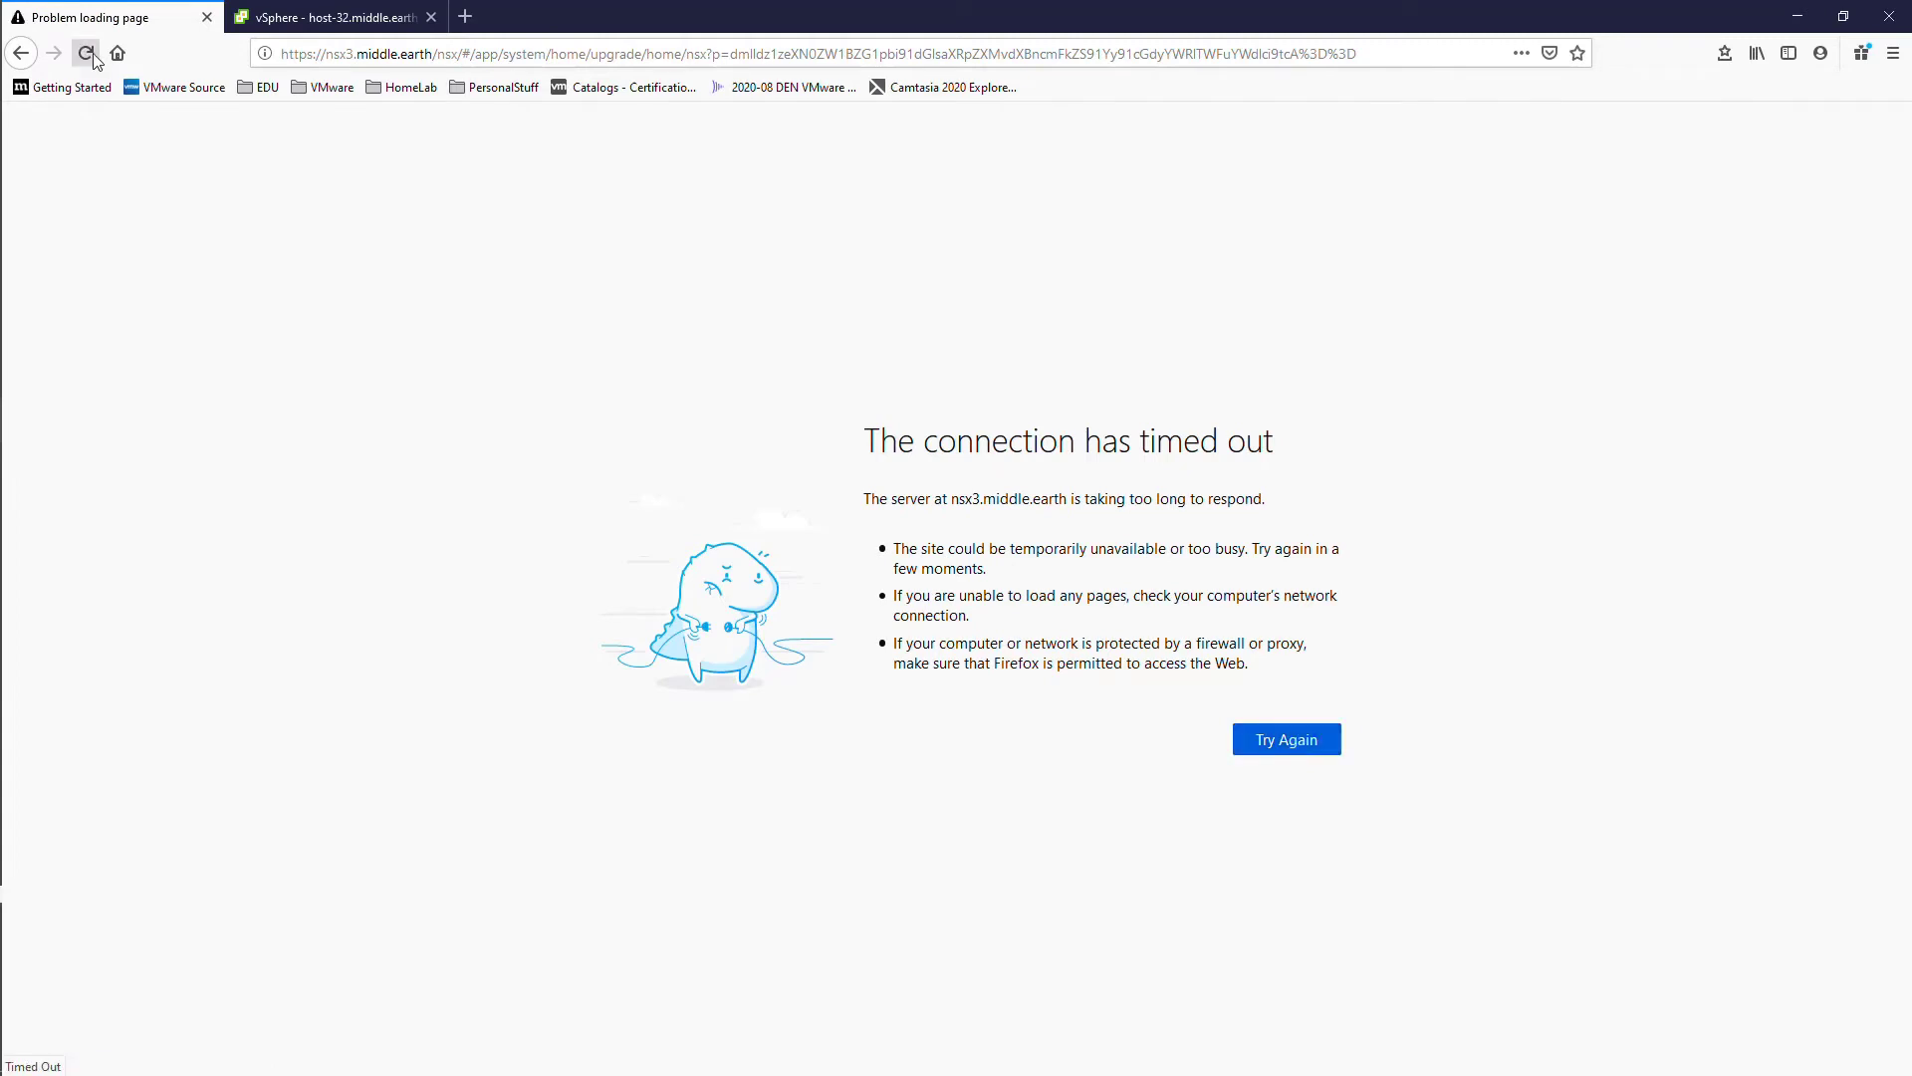
pyautogui.click(1284, 746)
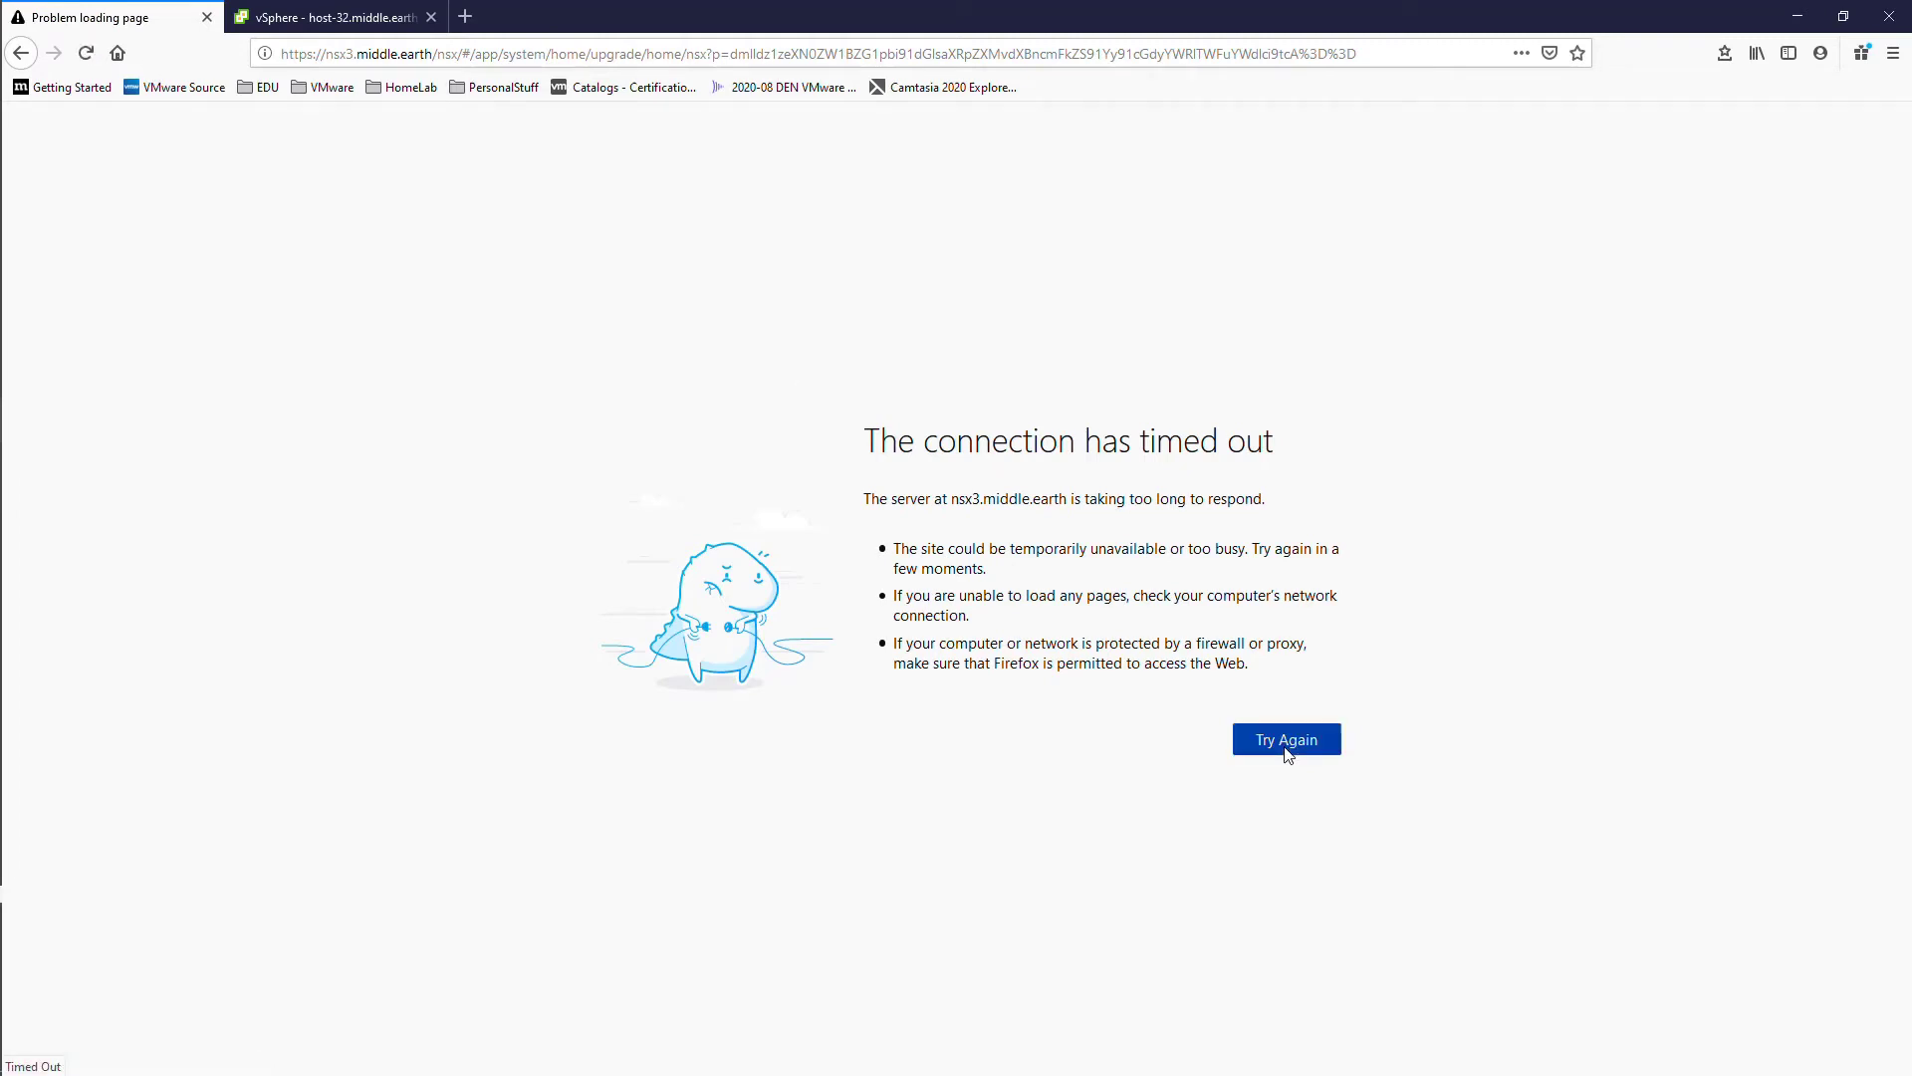
pyautogui.click(1286, 746)
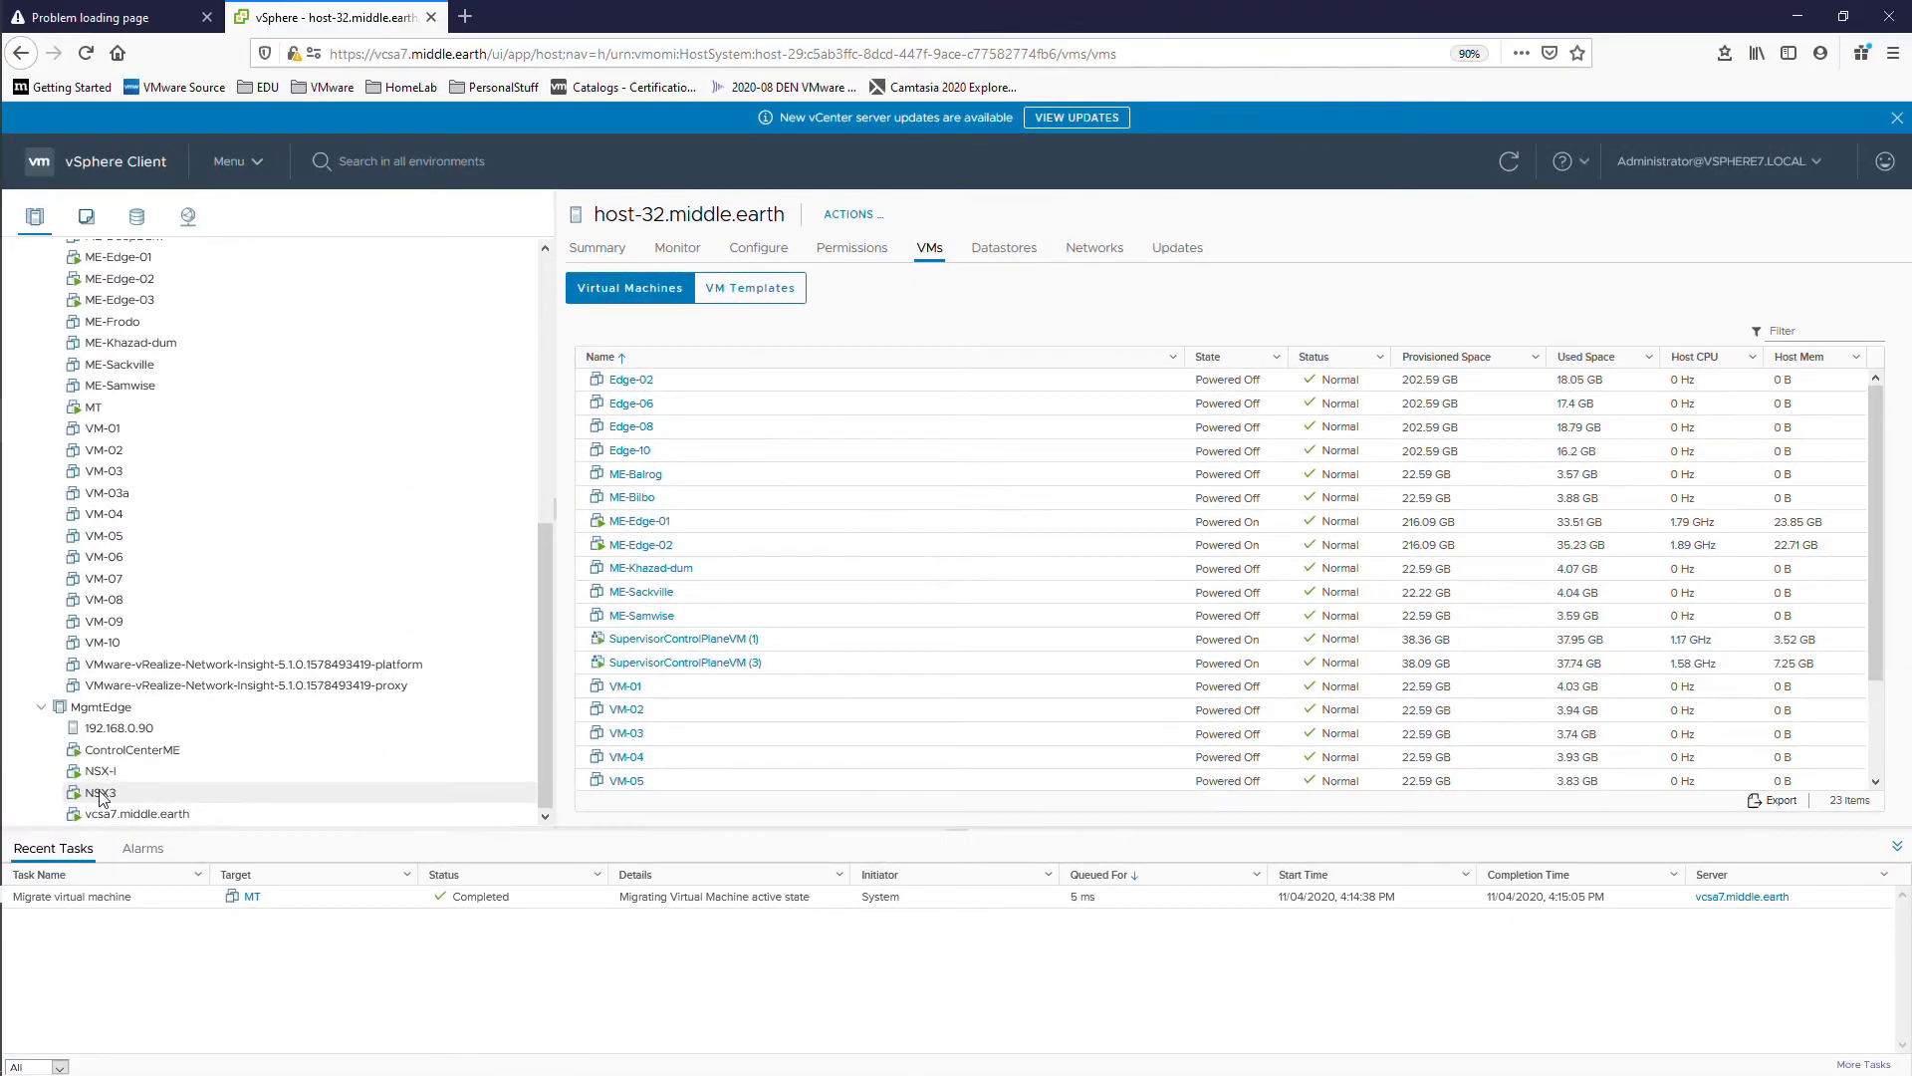
pyautogui.click(100, 791)
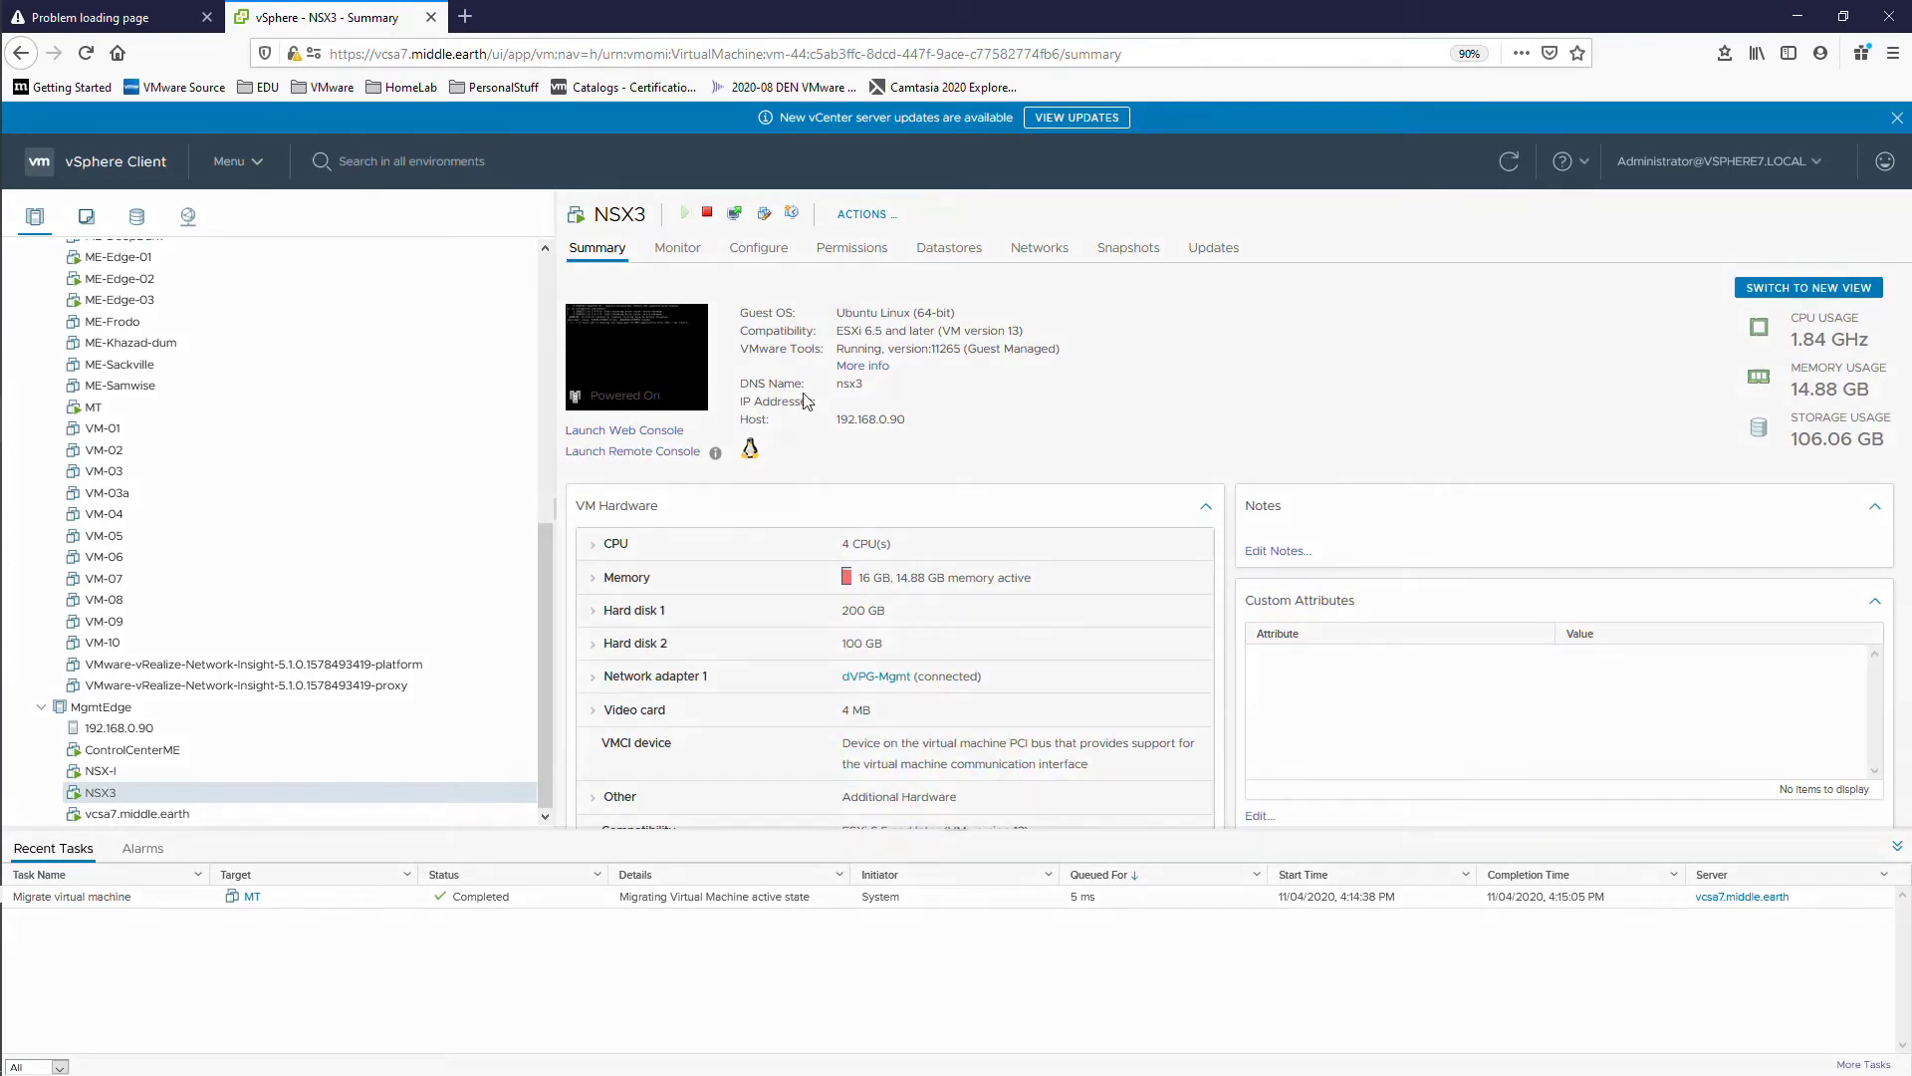
# Step: Launch the NSX3 VM web console and watch it boot to the 3.1.0 login
pyautogui.click(633, 367)
pyautogui.click(1159, 674)
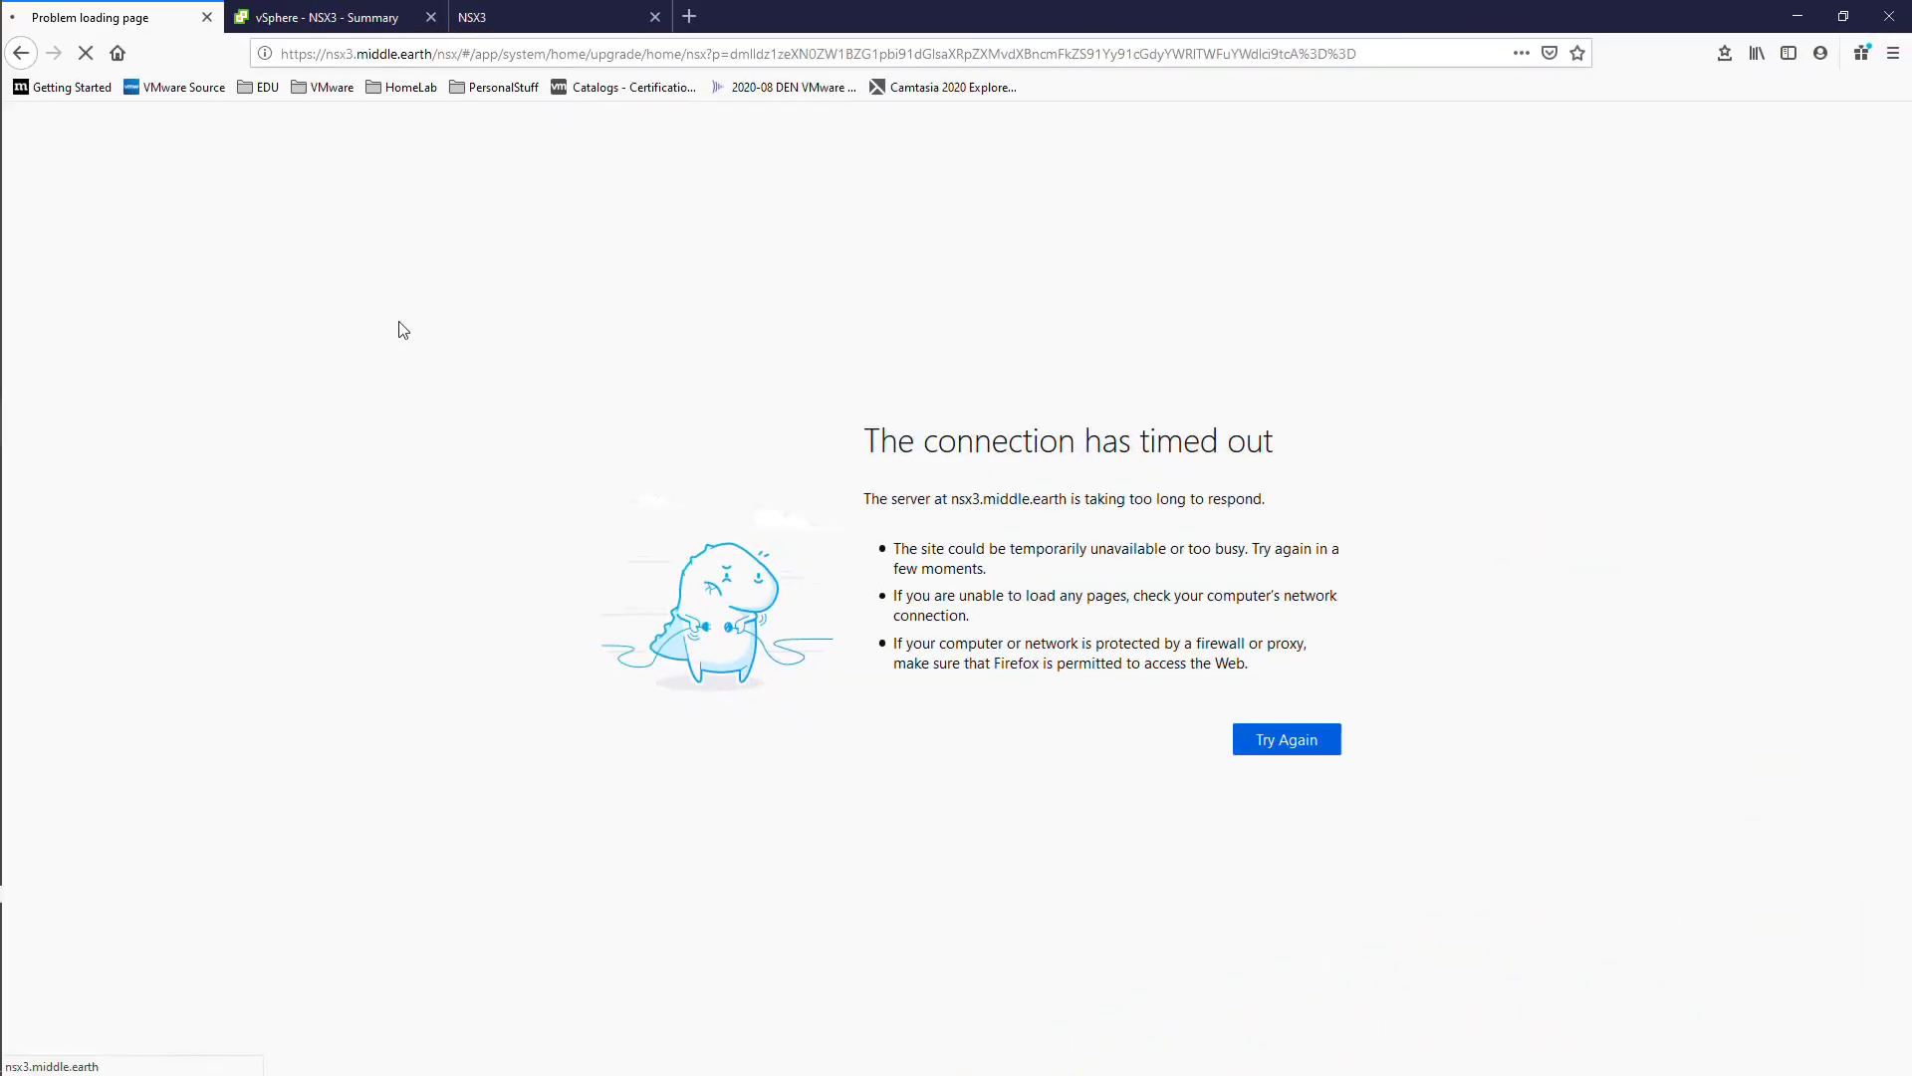
pyautogui.click(531, 28)
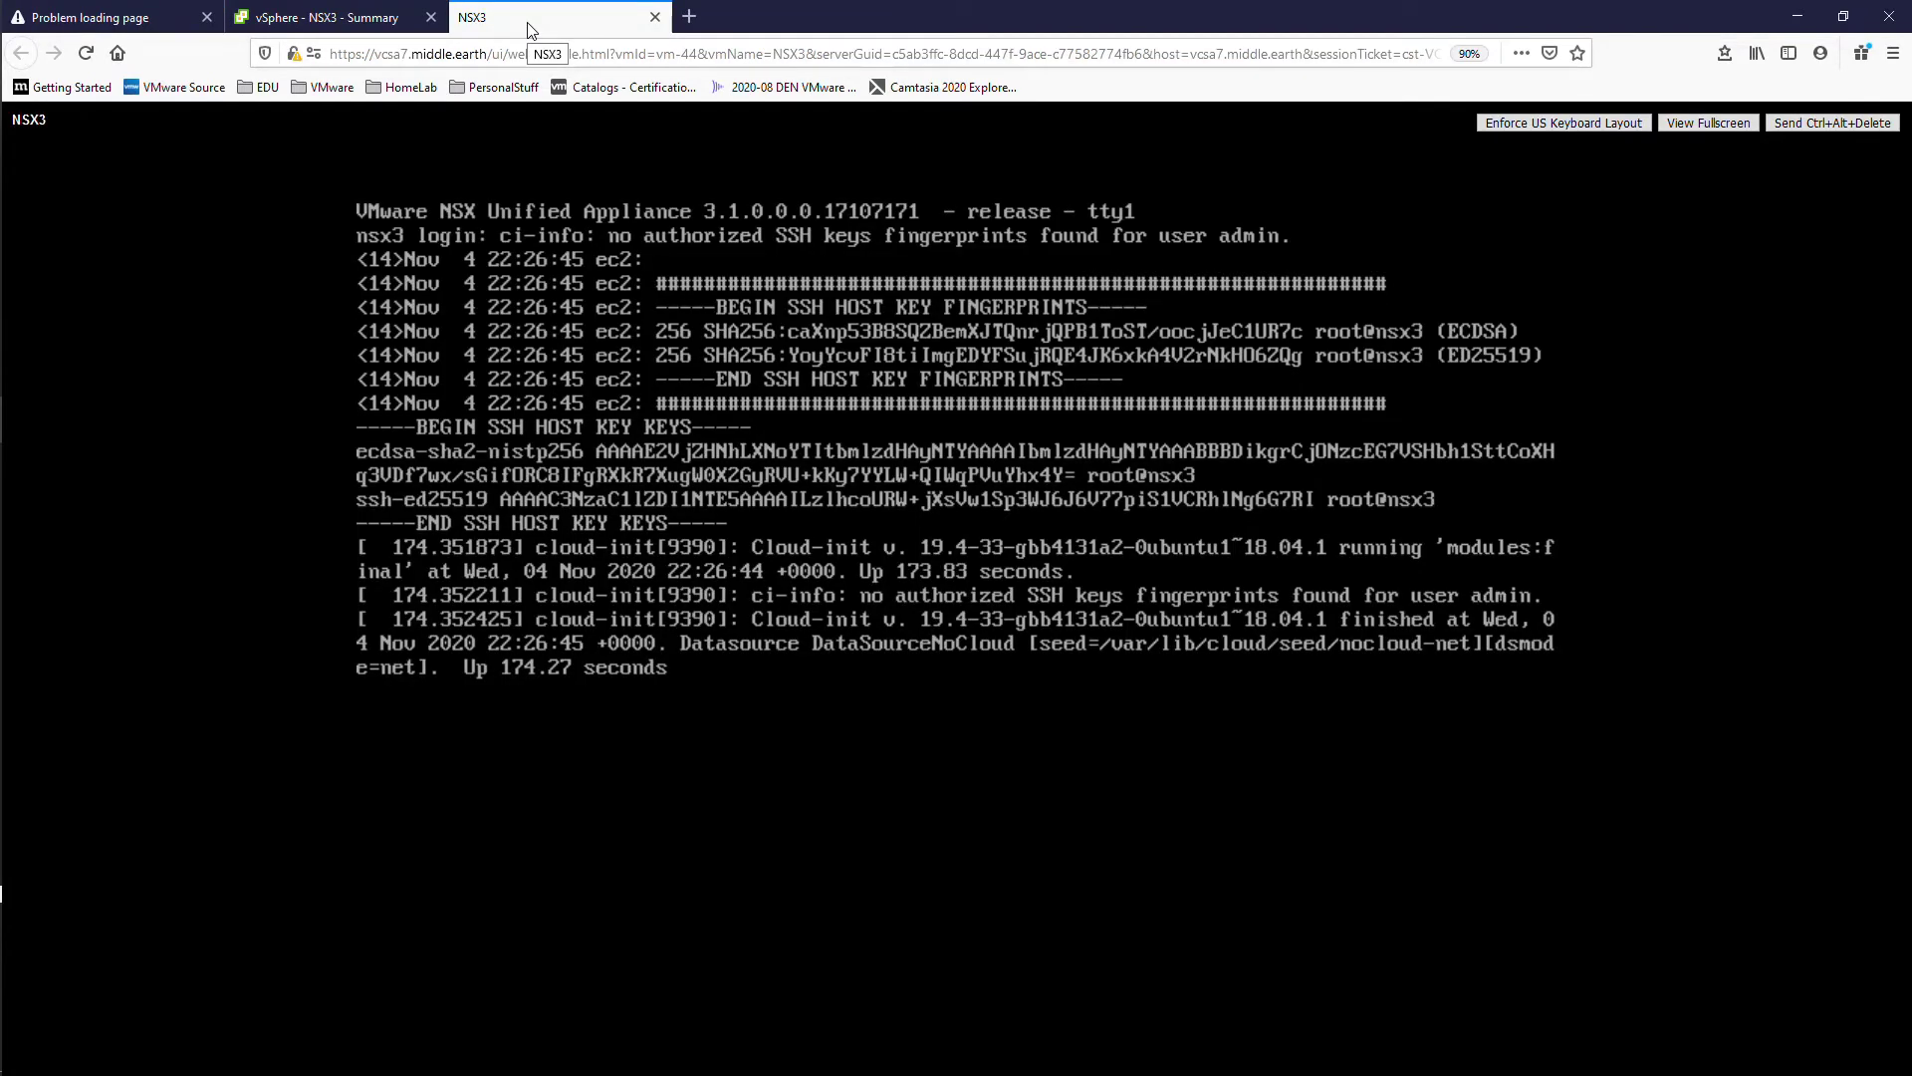
# Step: Log in to the nsx3 console as admin and run 'get upgrade progress-status'
pyautogui.press('Return')
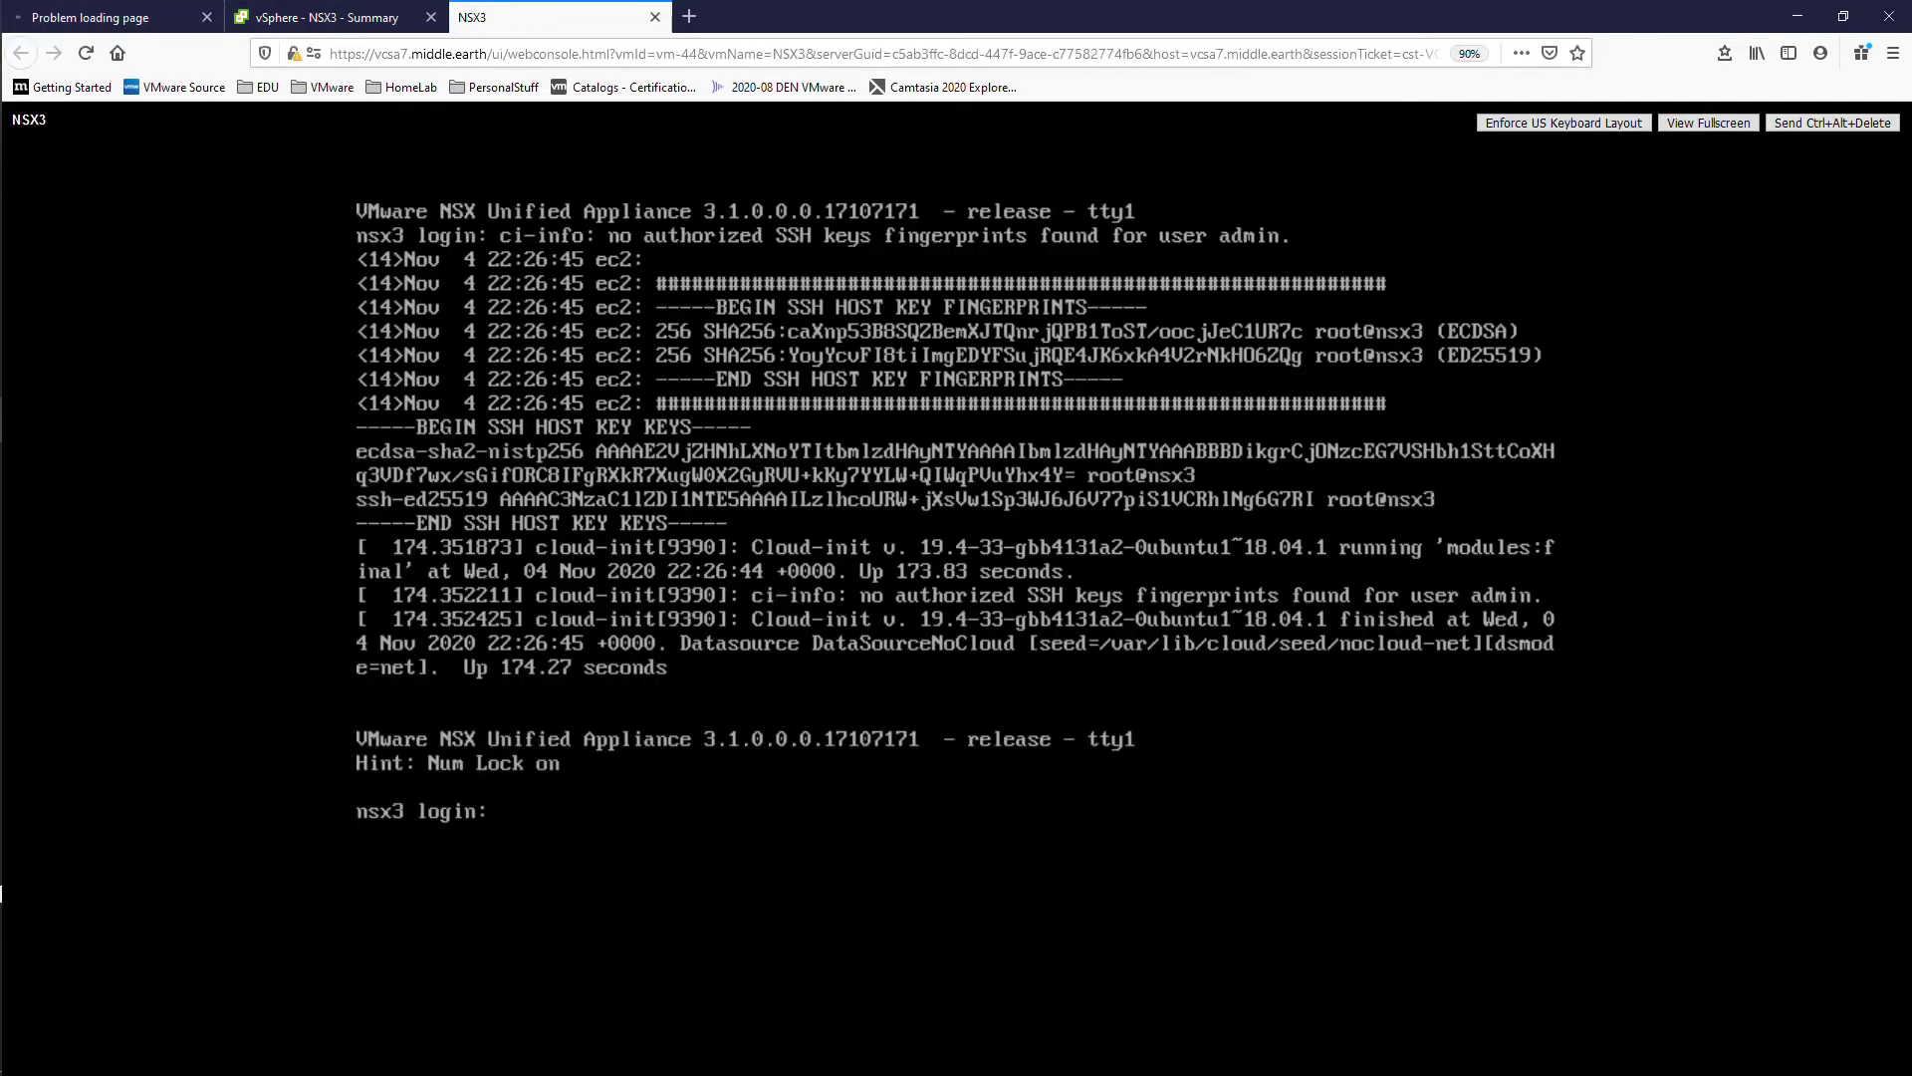
pyautogui.write('admin')
pyautogui.press('Return')
pyautogui.press('Return')
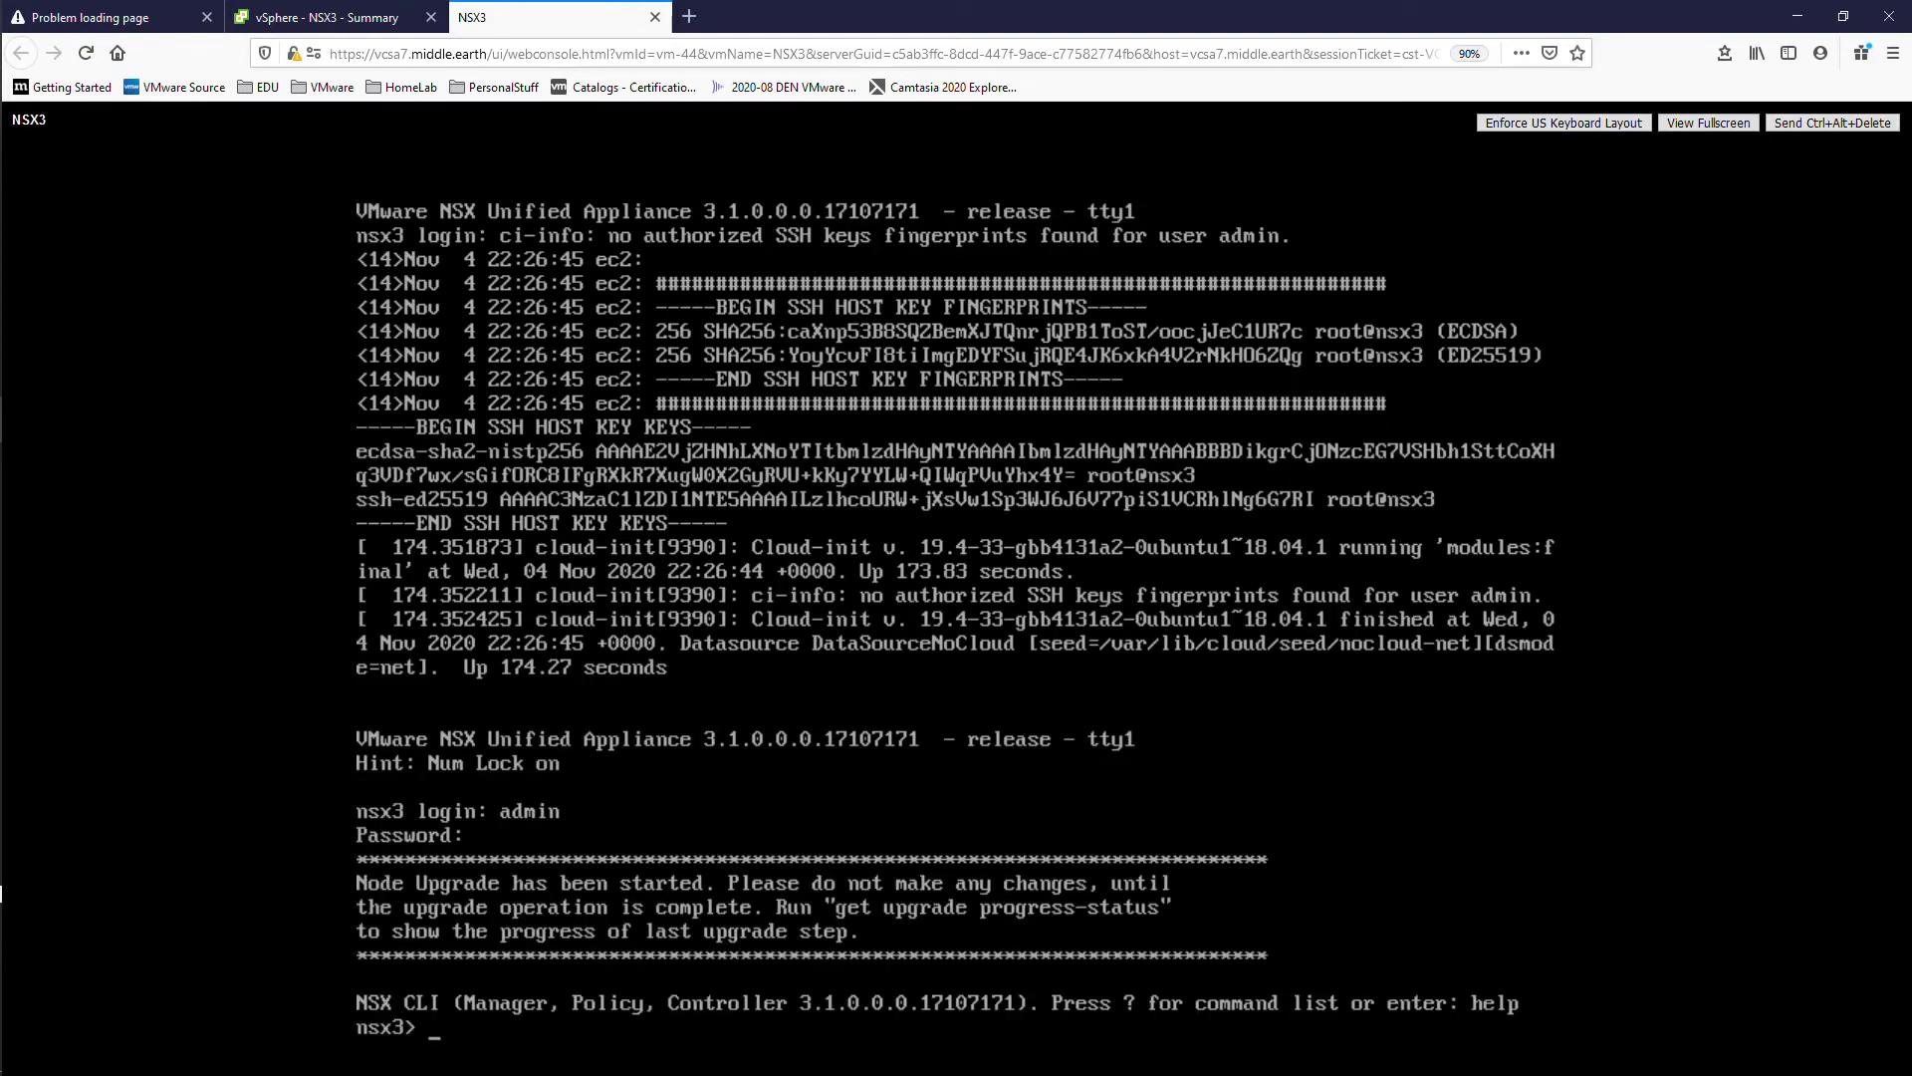
pyautogui.write('get upgradepr')
pyautogui.press('Tab')
pyautogui.press('BackSpace')
pyautogui.press('BackSpace')
pyautogui.write('pro')
pyautogui.press('Tab')
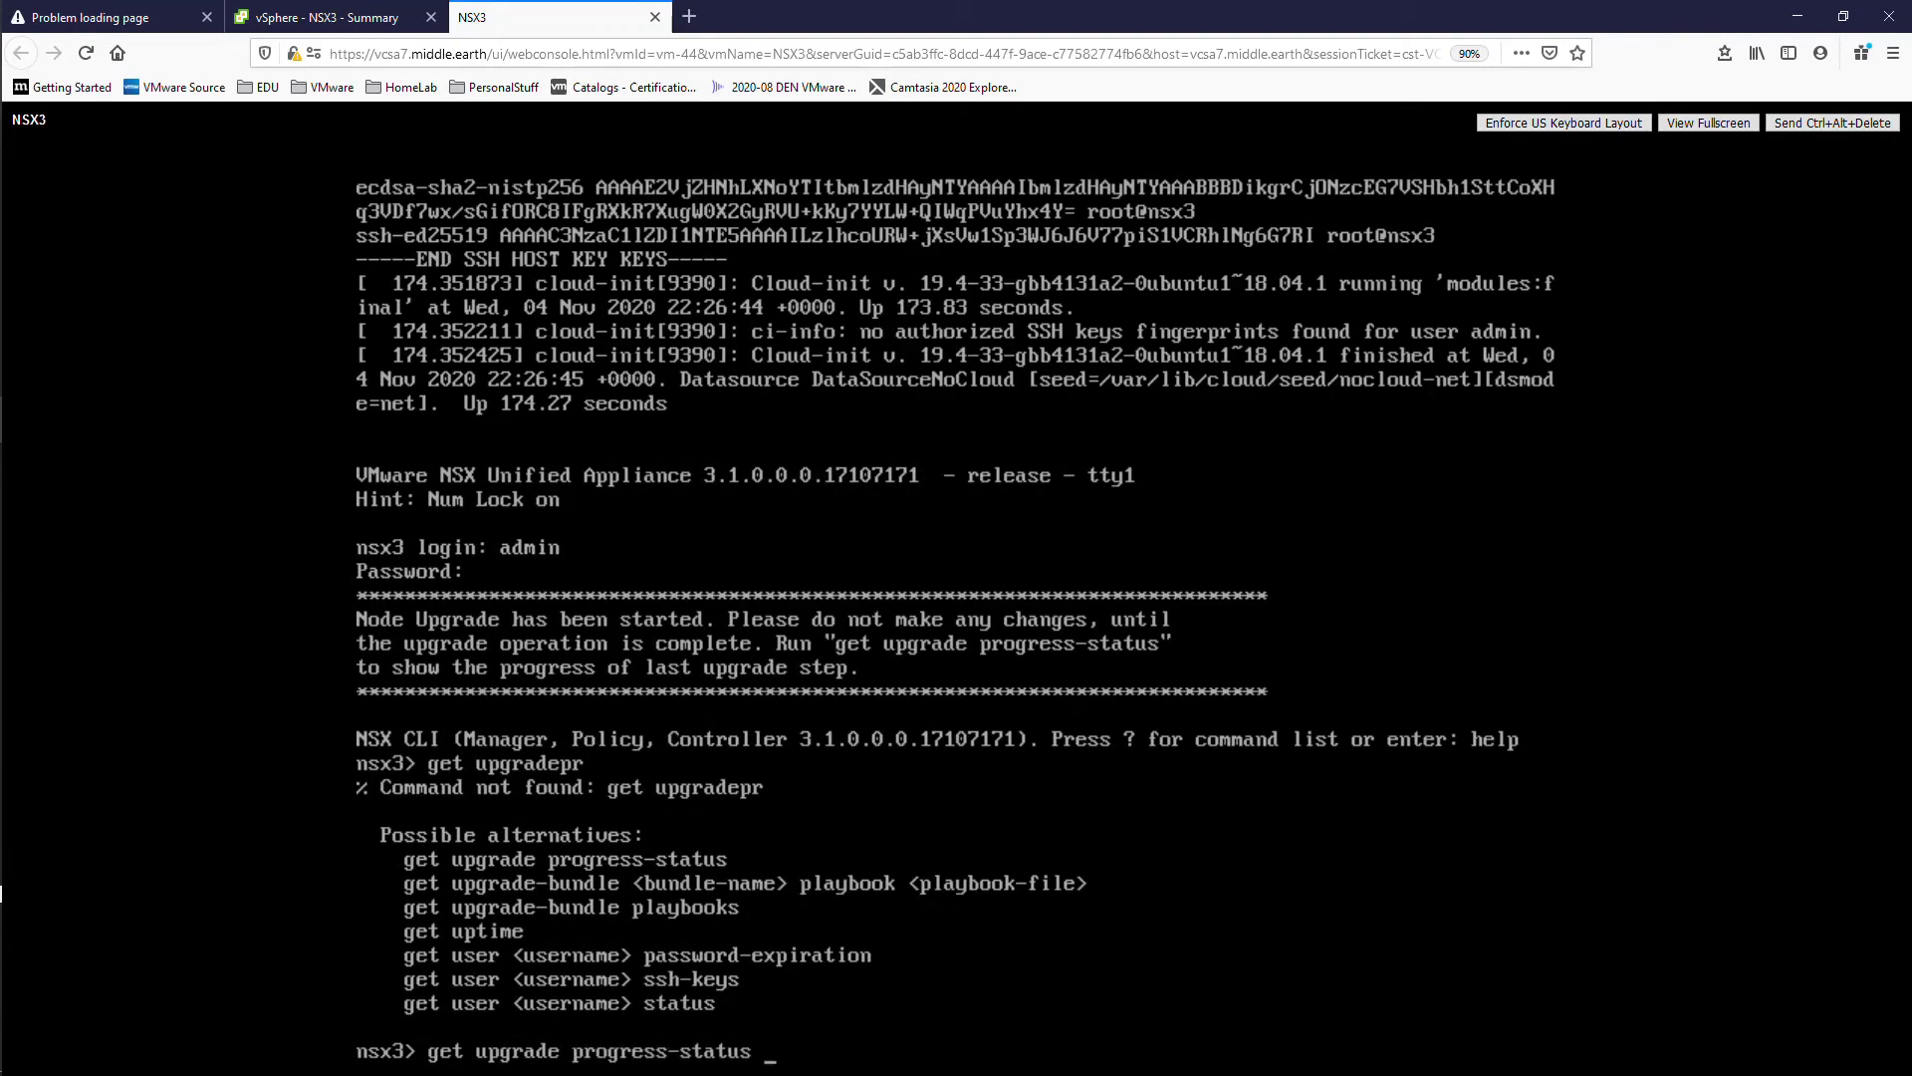
pyautogui.press('Return')
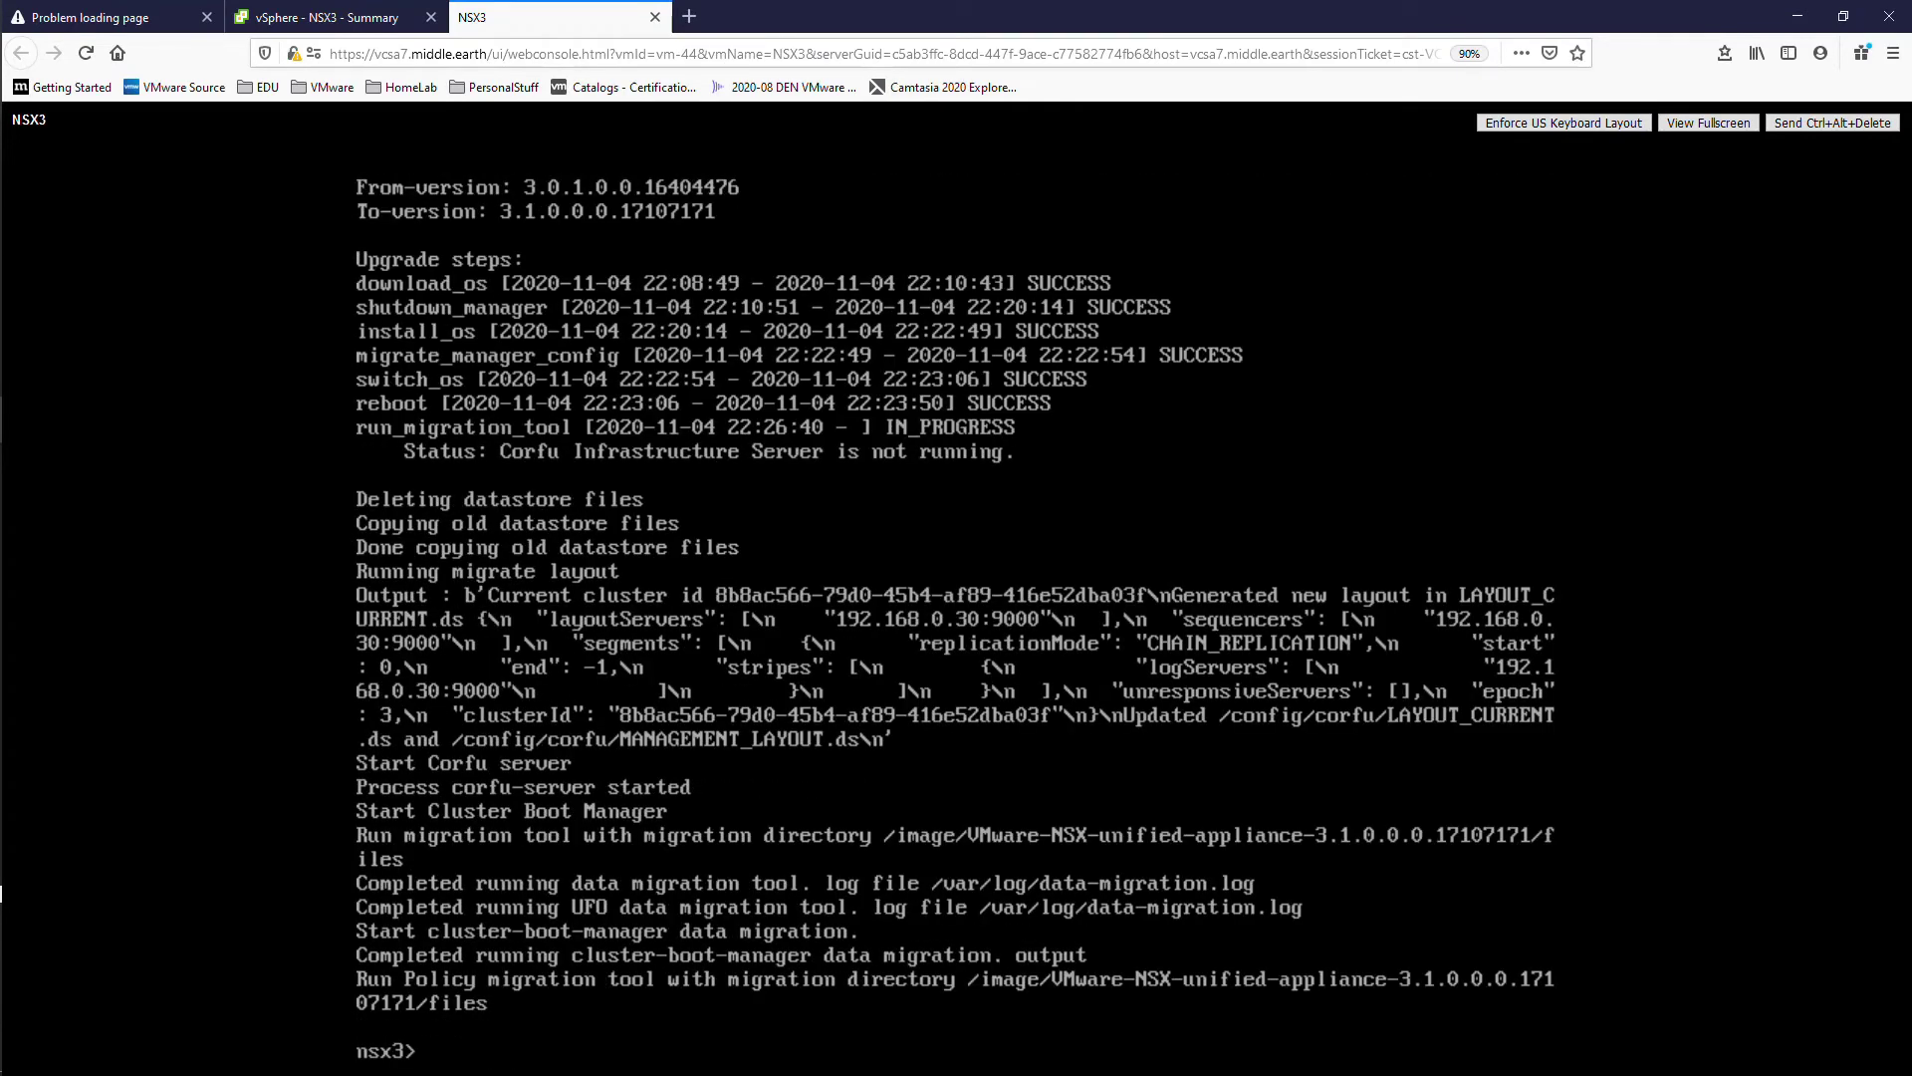
# Step: Check the timed-out NSX Manager page, then rerun 'get upgrade progress-status' twice
pyautogui.press('Up')
pyautogui.click(116, 17)
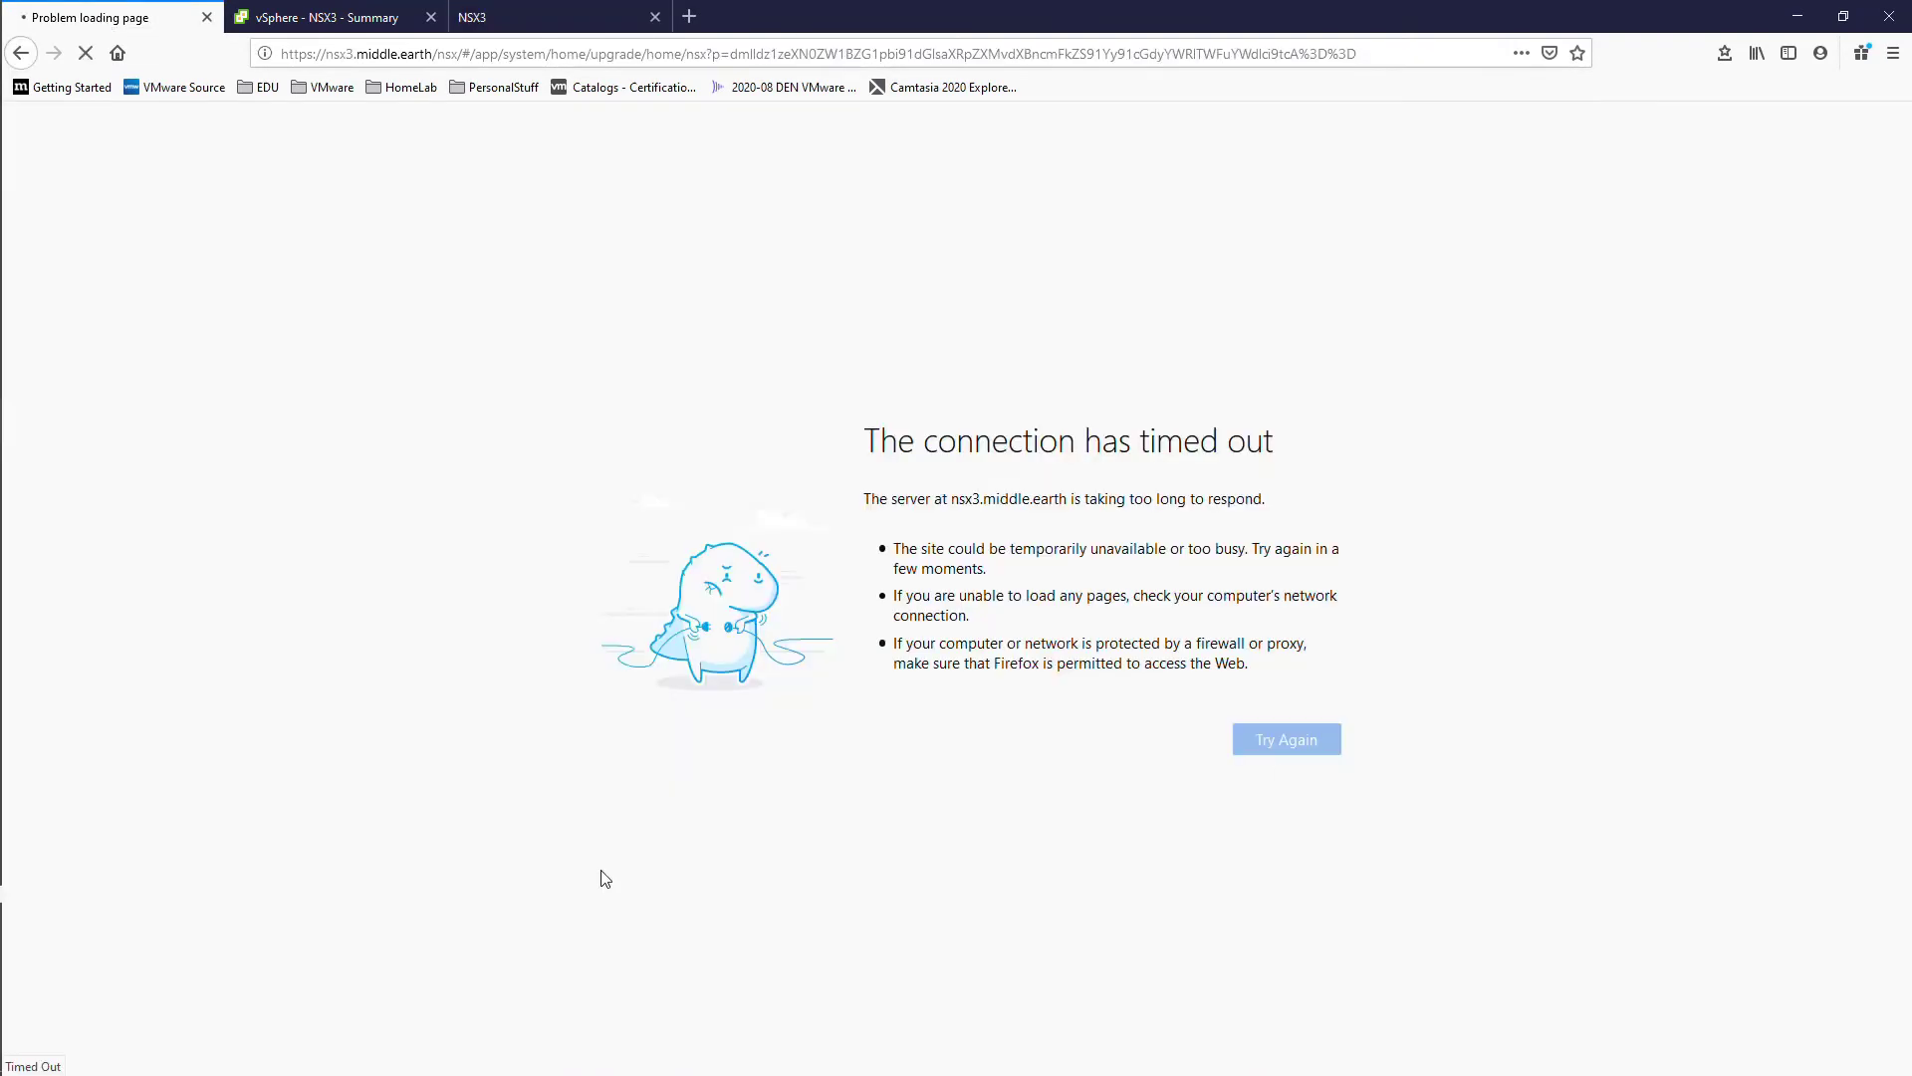
pyautogui.click(545, 20)
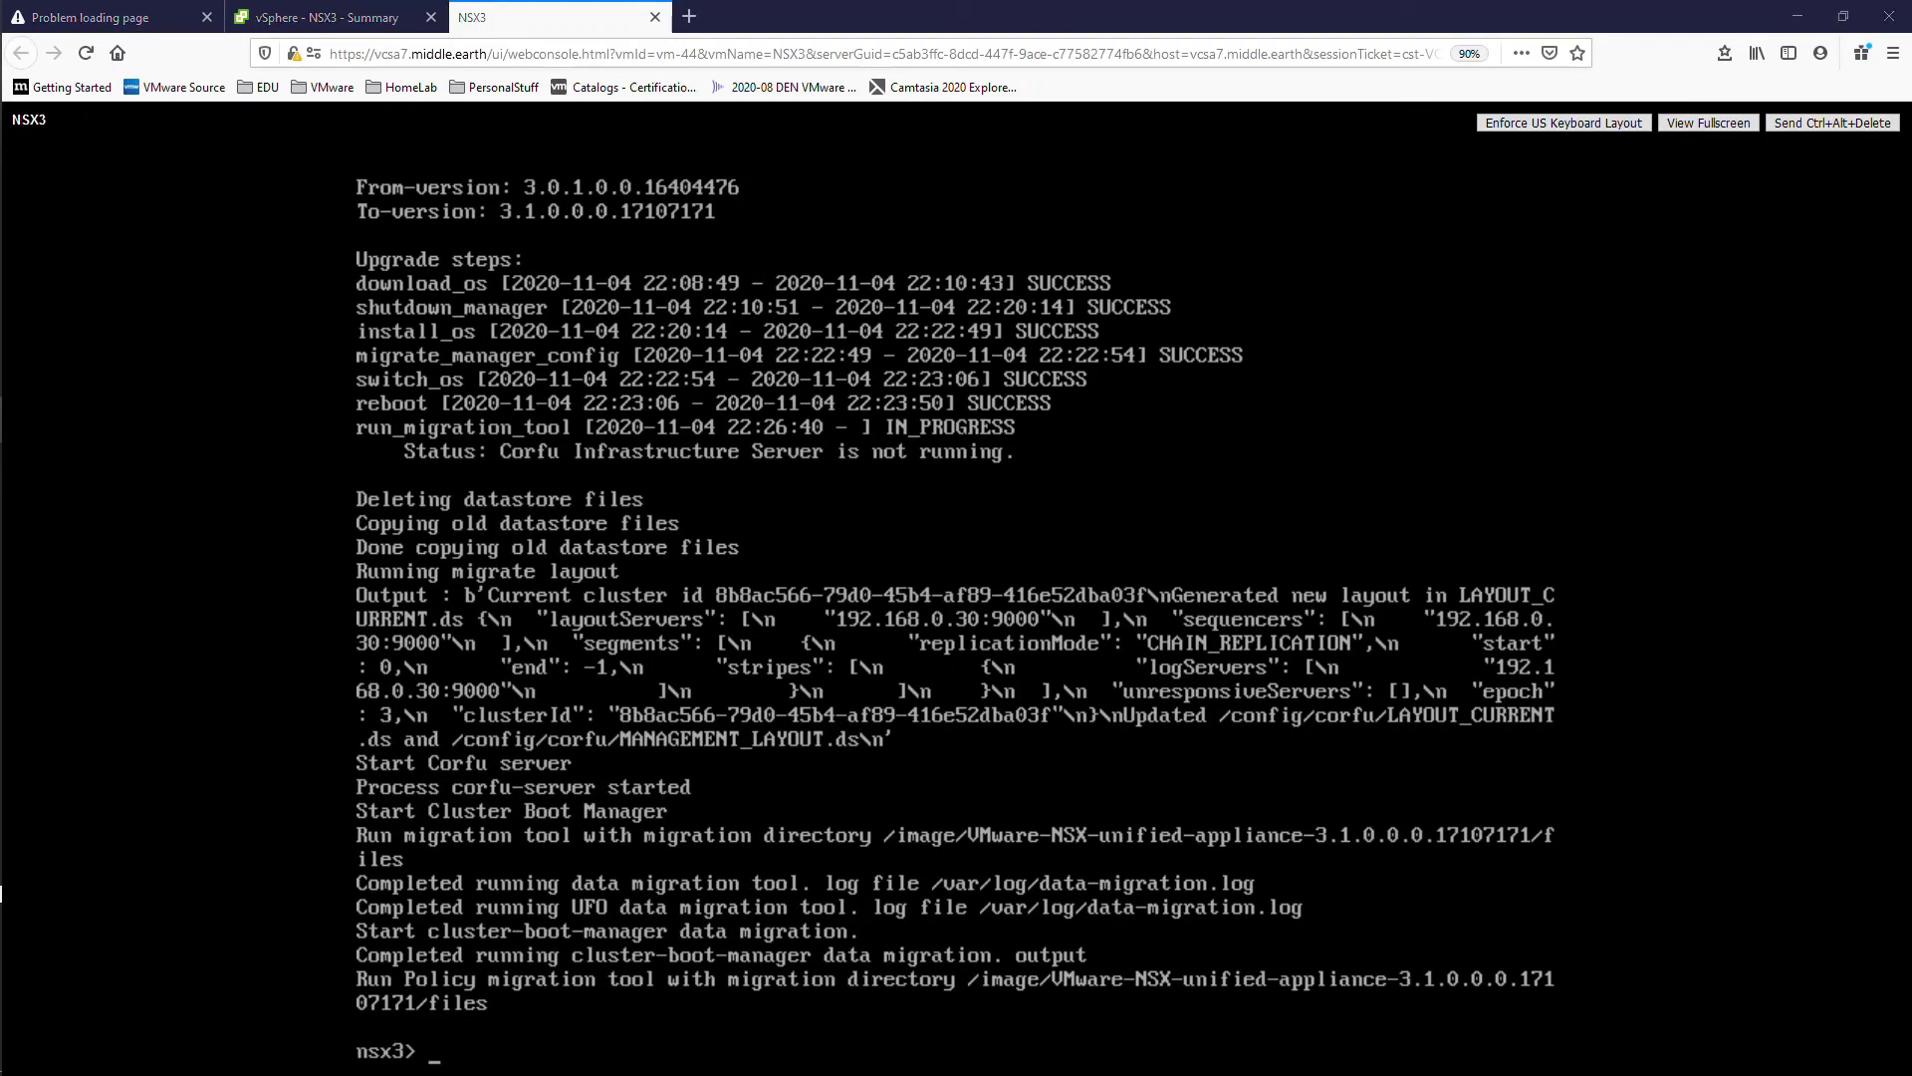
pyautogui.write('get upgrade progress-status')
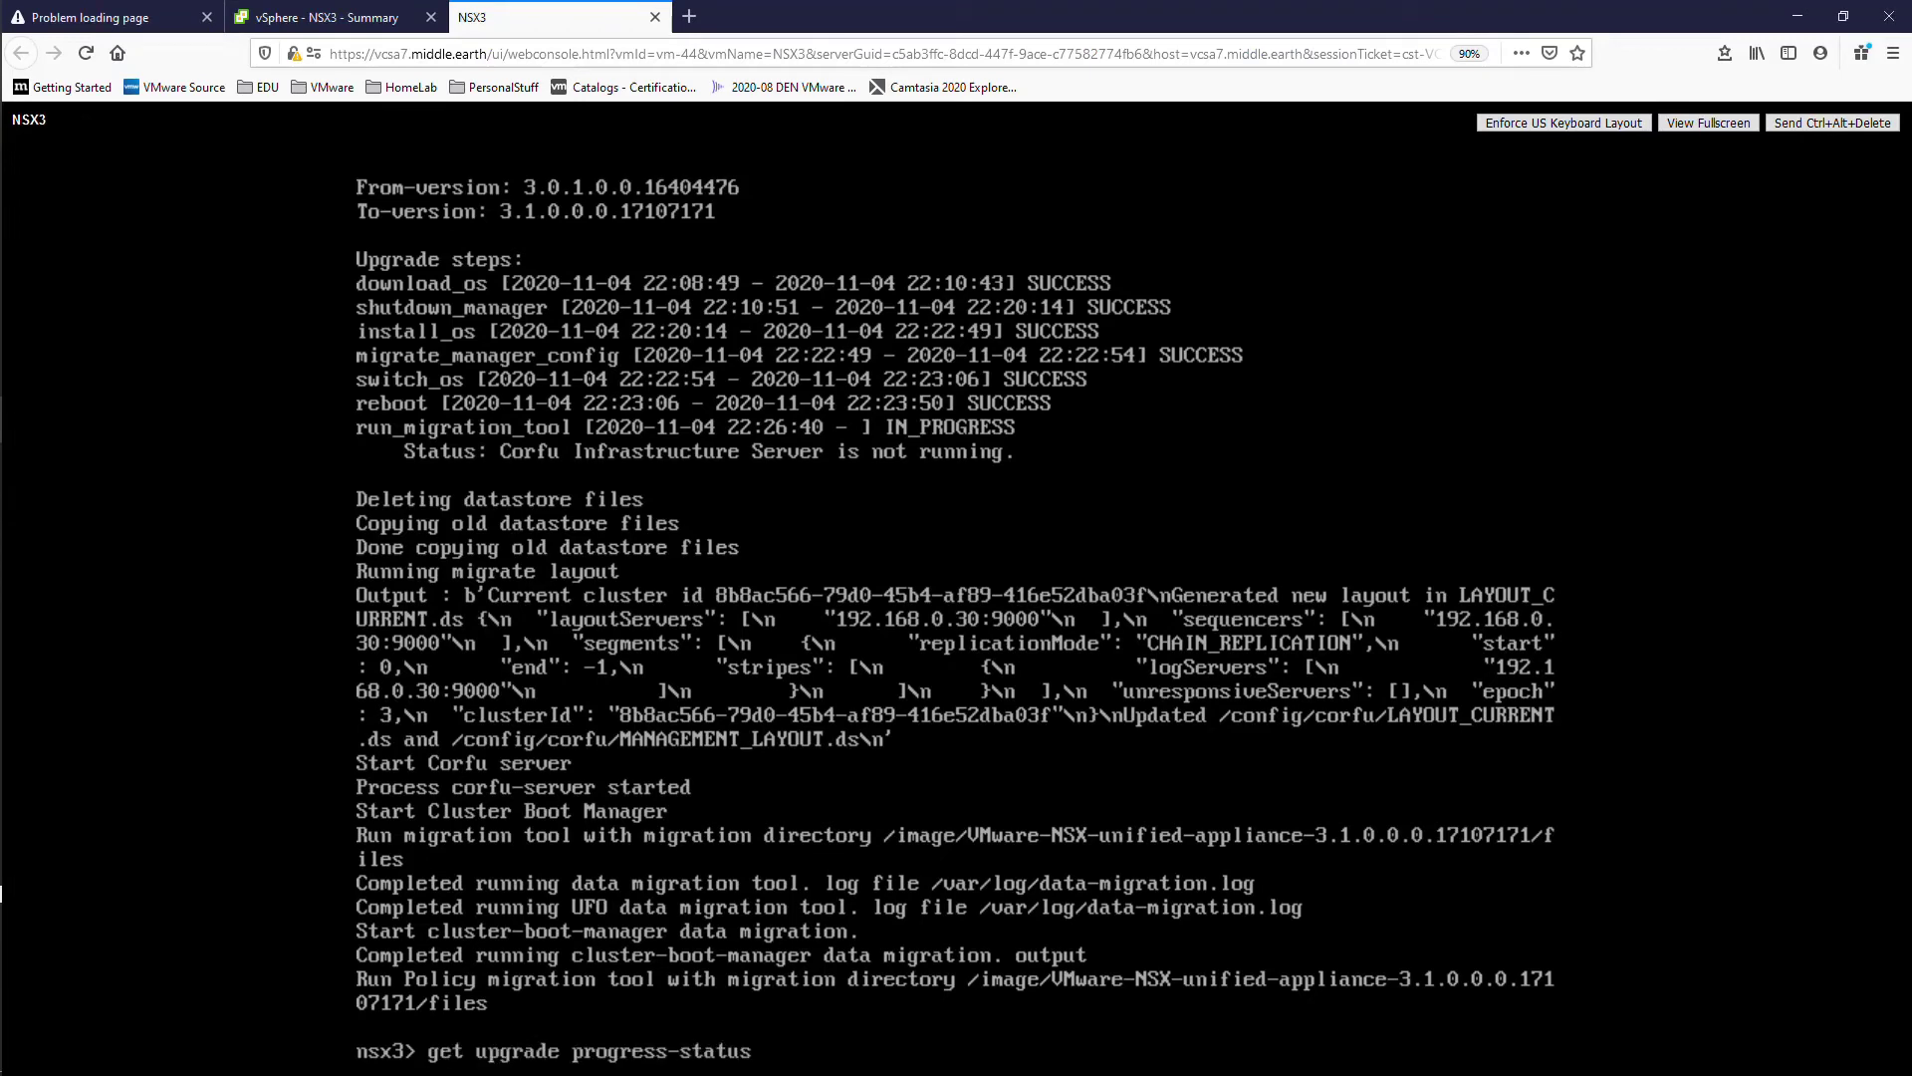
pyautogui.press('Return')
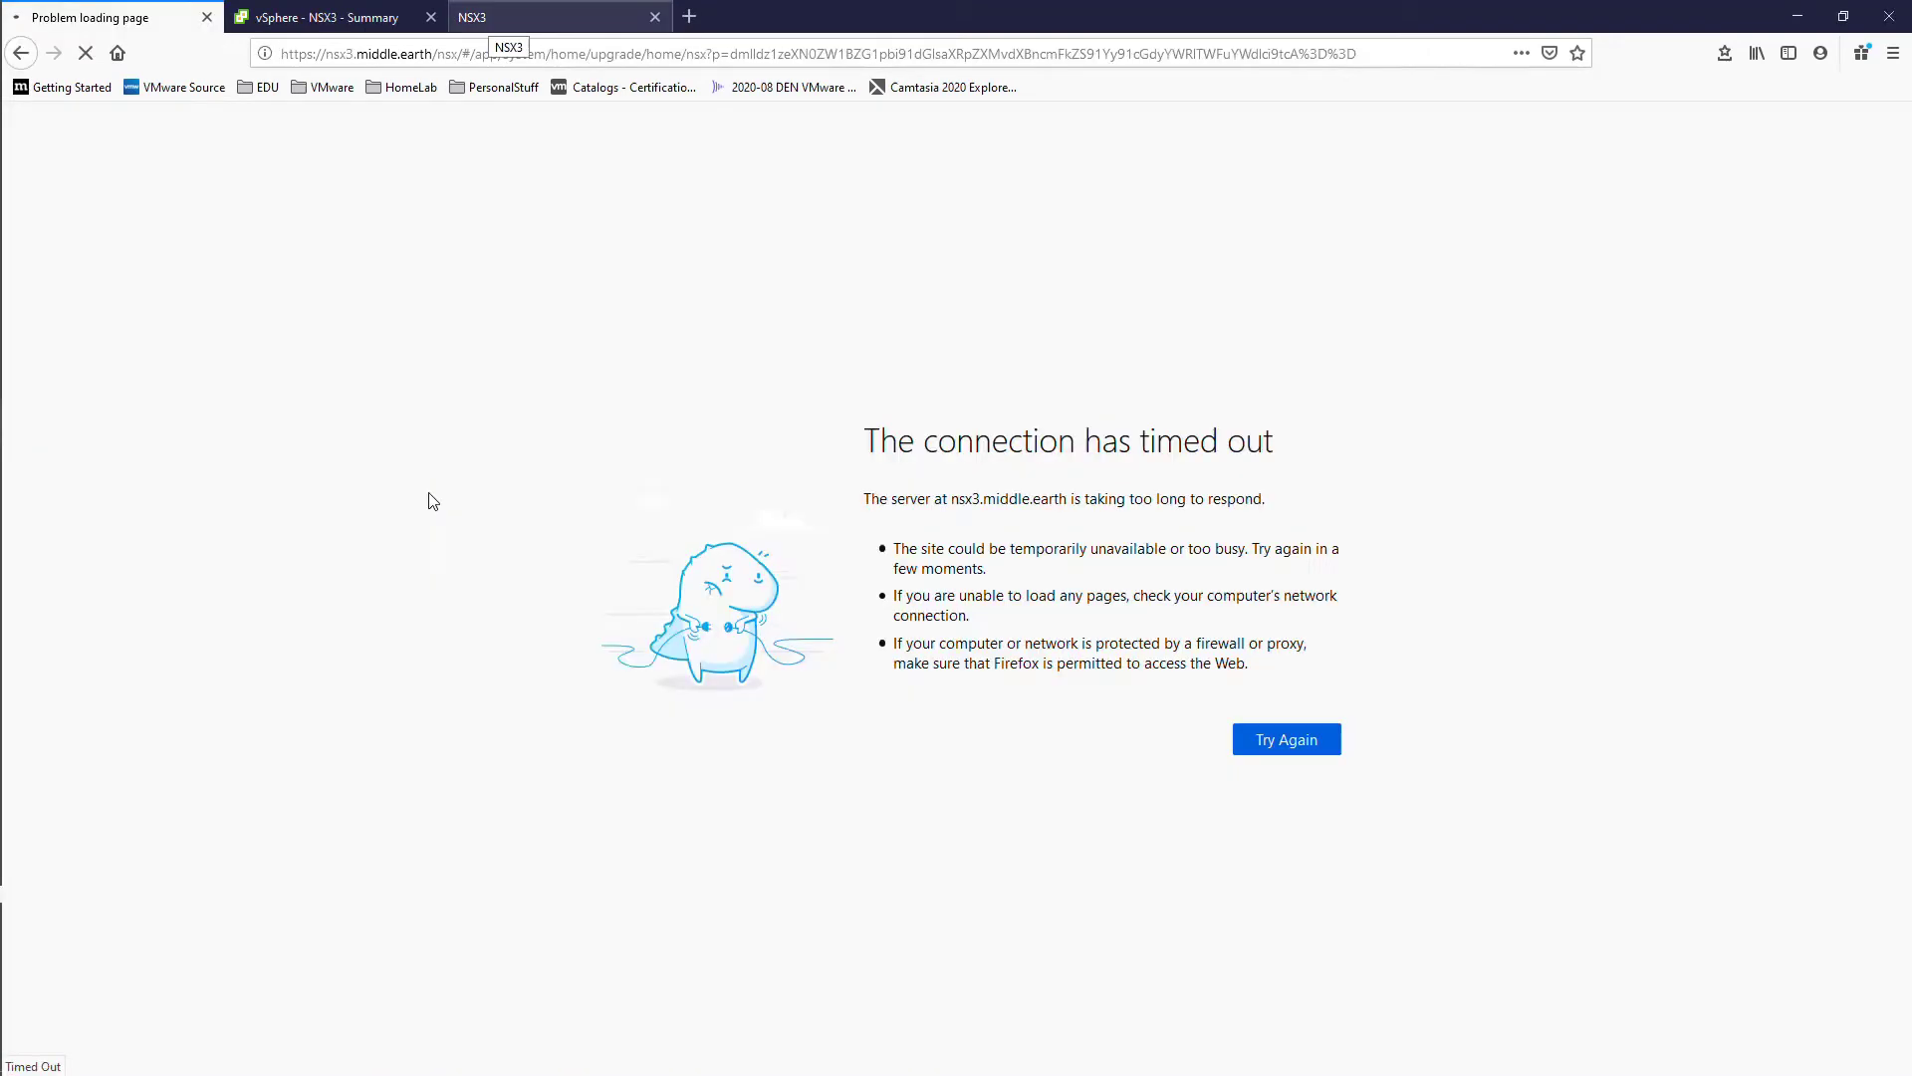
pyautogui.write('get upgrade progress-status')
pyautogui.press('Return')
pyautogui.press('Return')
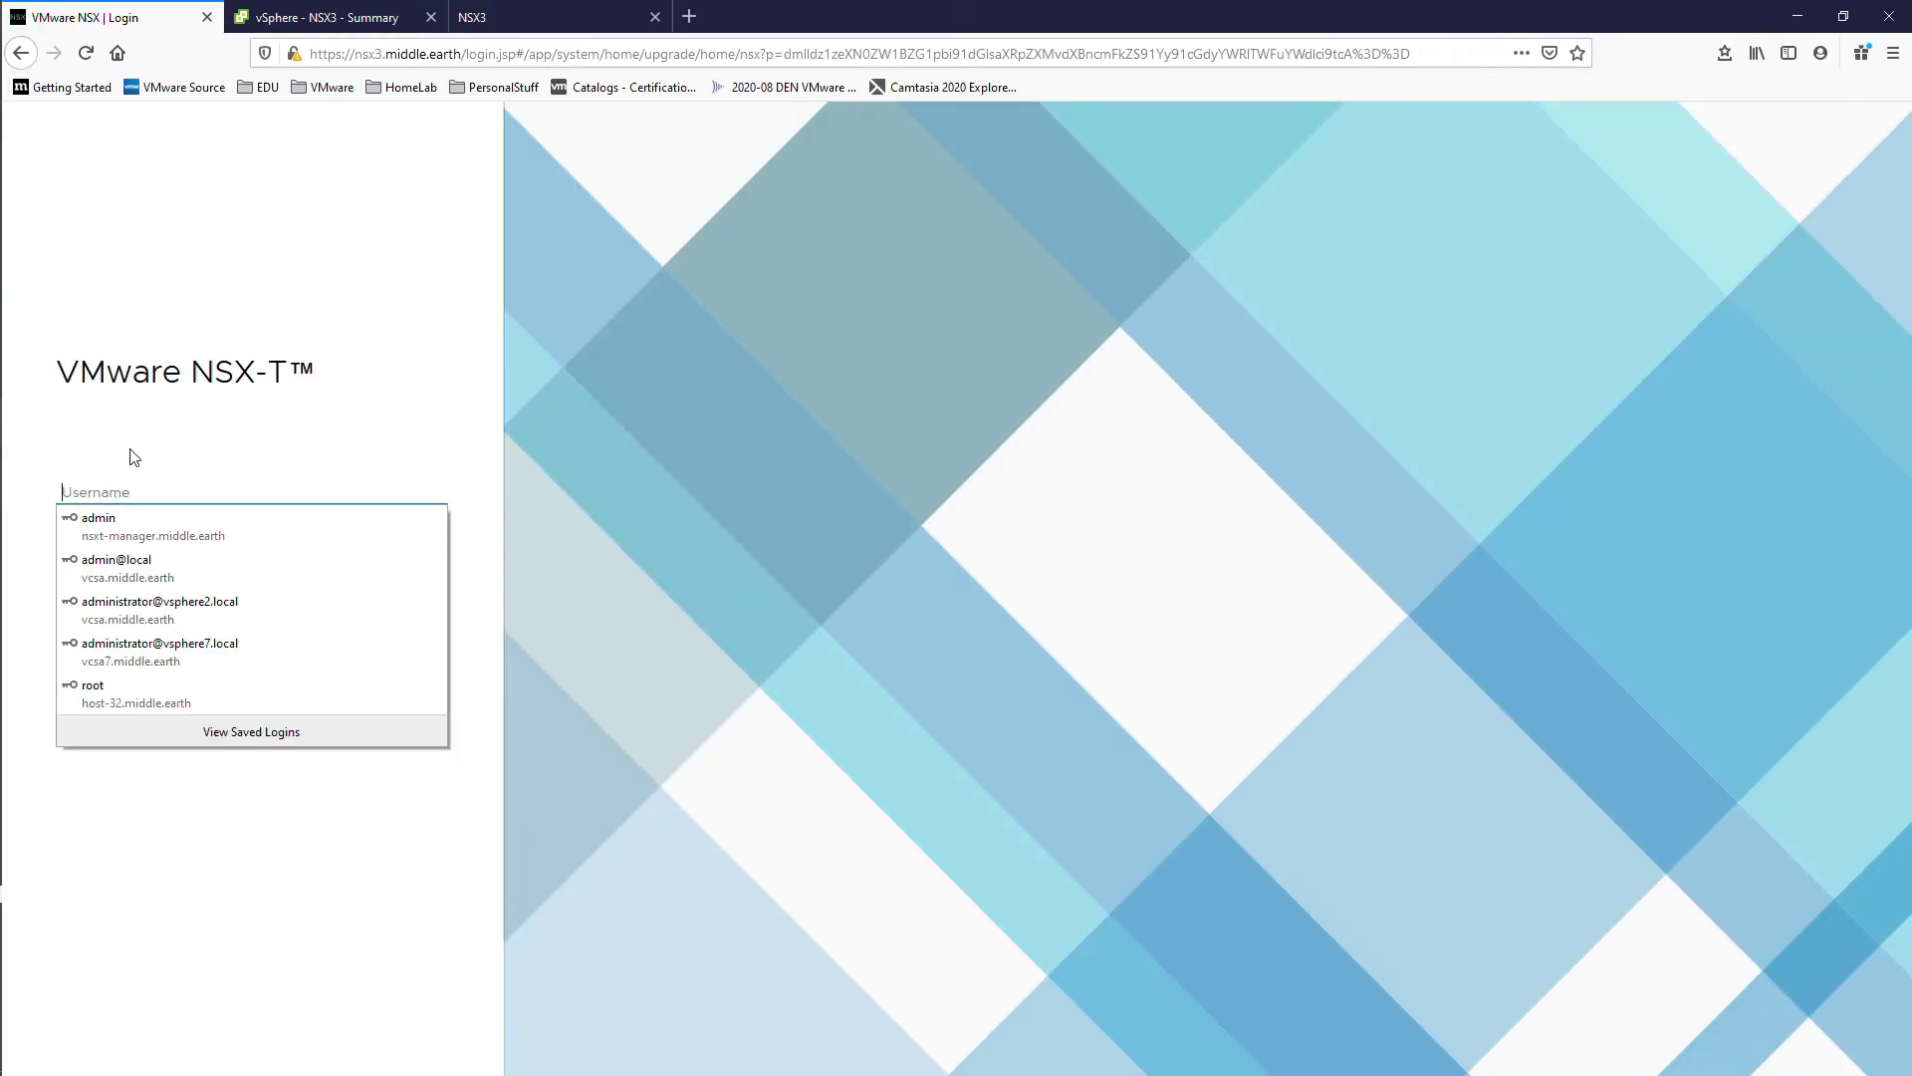
# Step: Log in to NSX-T Manager, recheck upgrade progress in the console, and view the Upgrade page
pyautogui.click(129, 523)
pyautogui.click(258, 644)
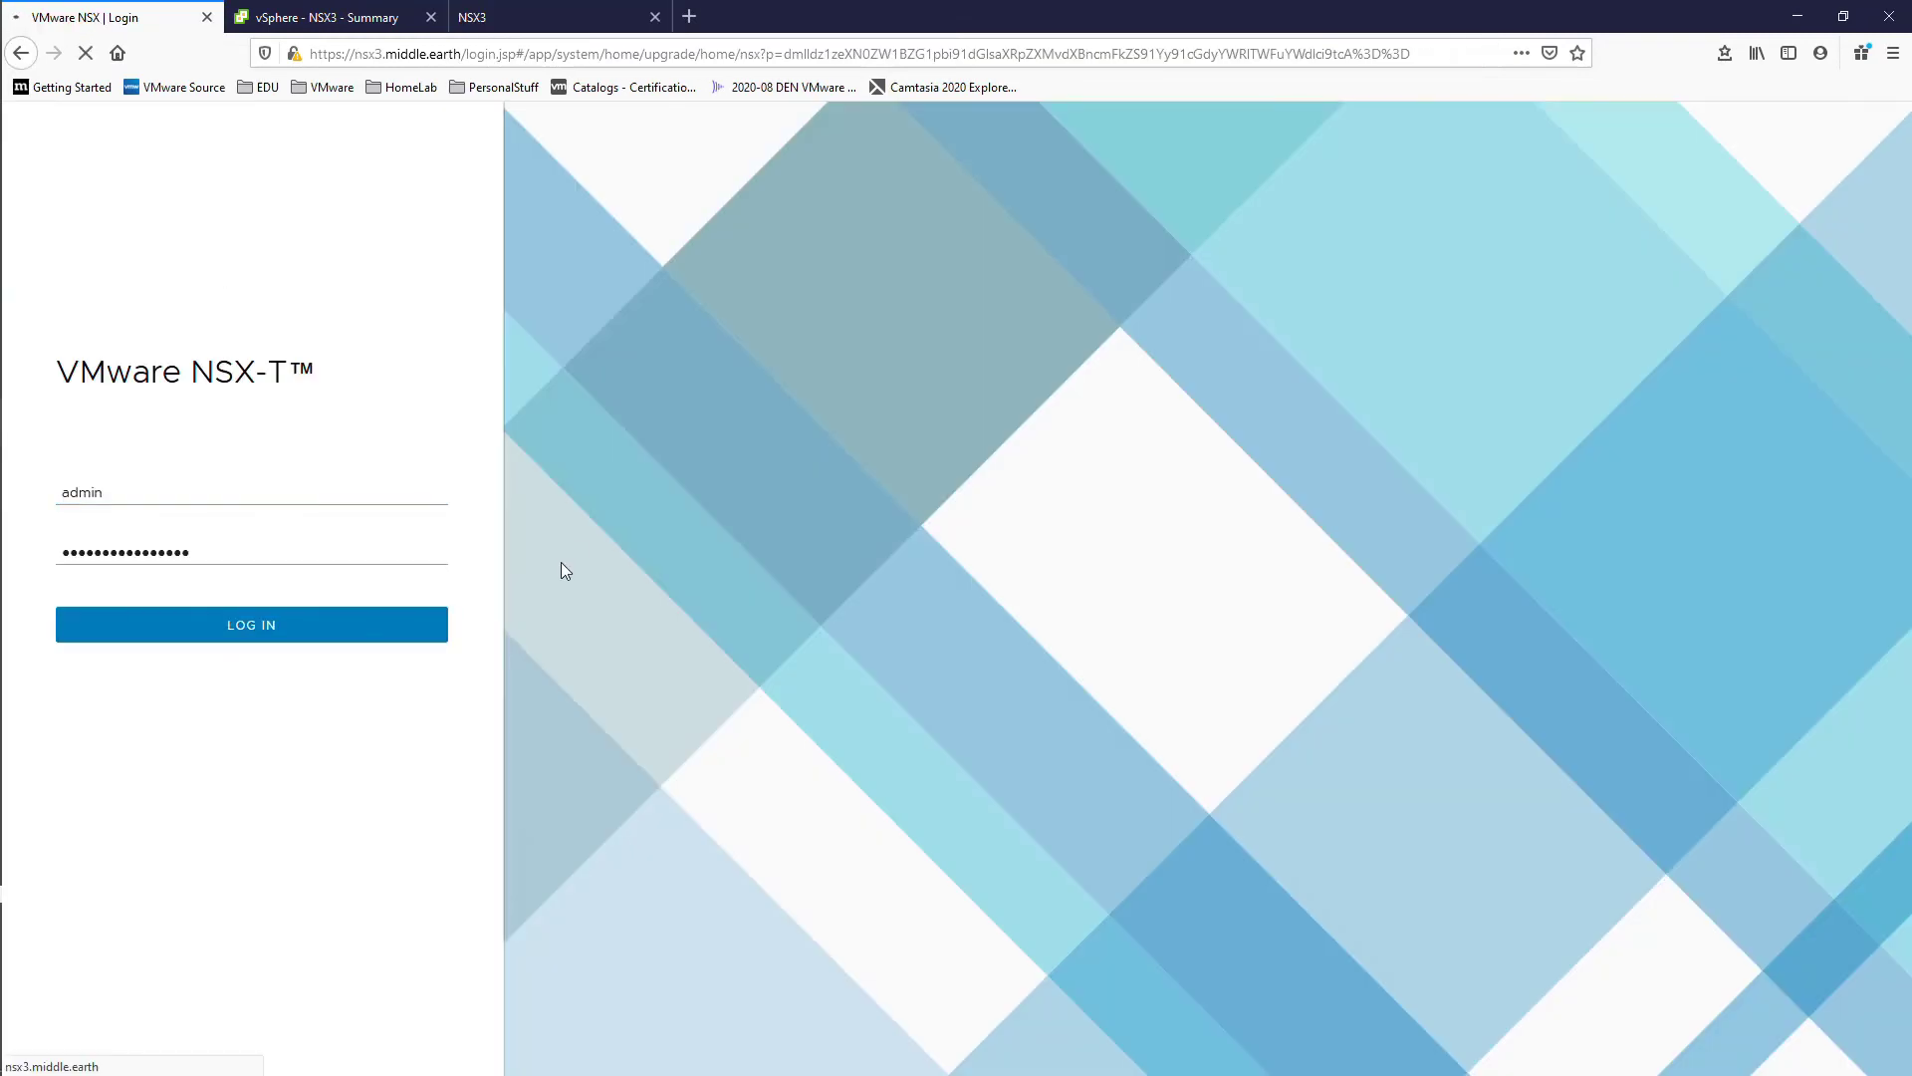
pyautogui.click(518, 17)
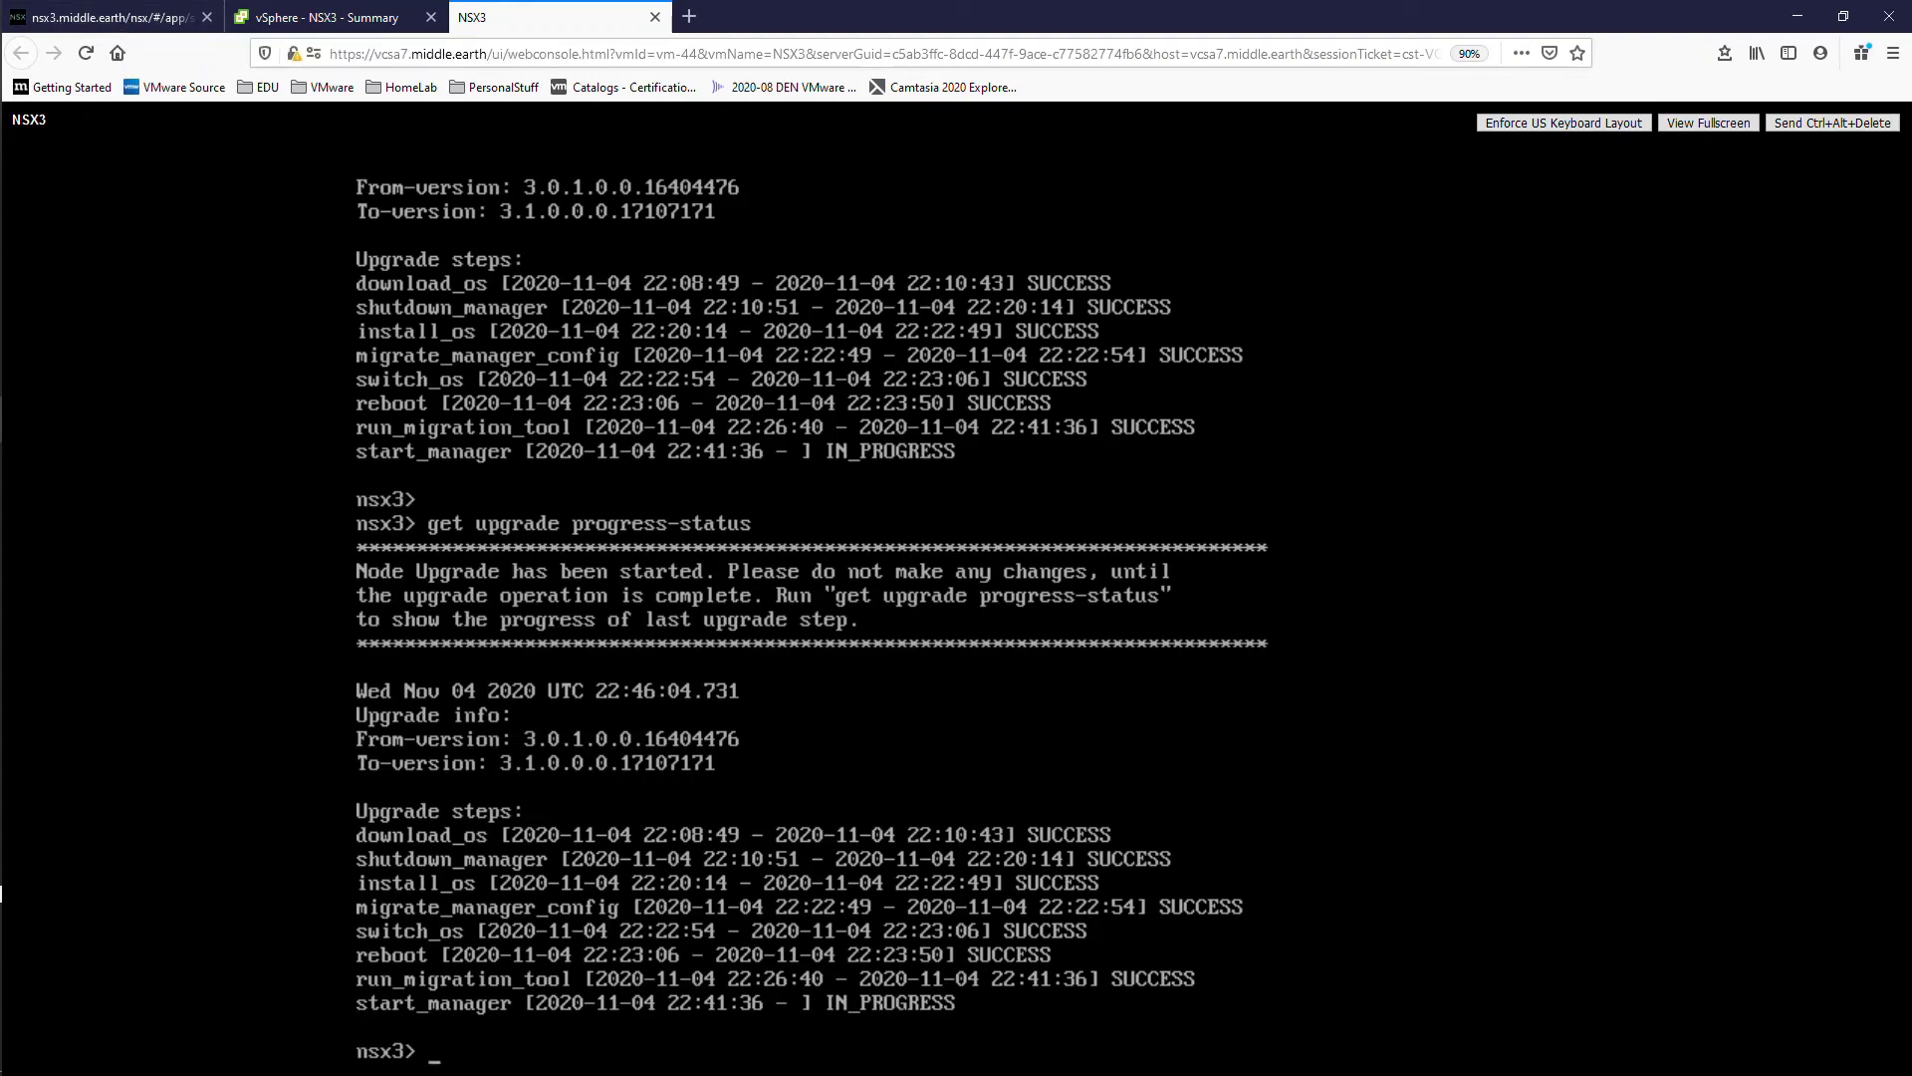
pyautogui.press('Up')
pyautogui.press('Return')
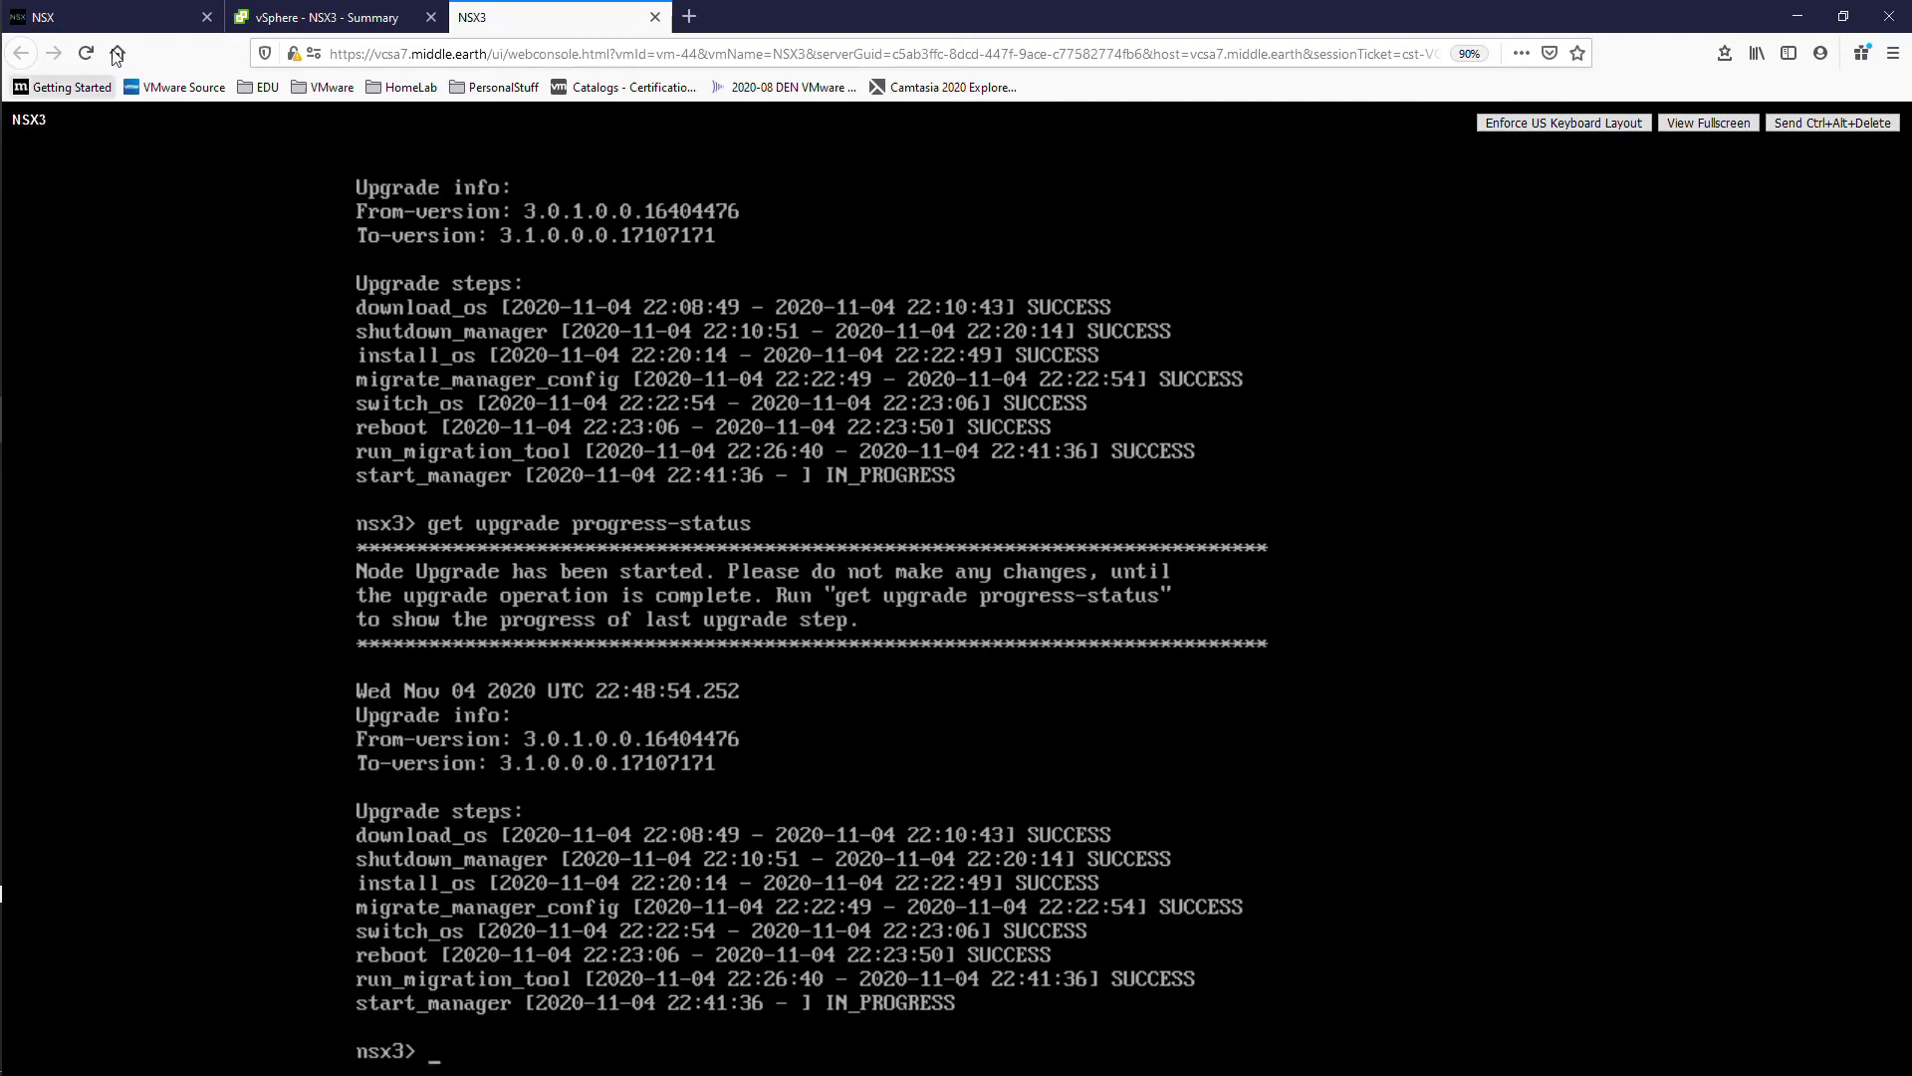
pyautogui.click(127, 18)
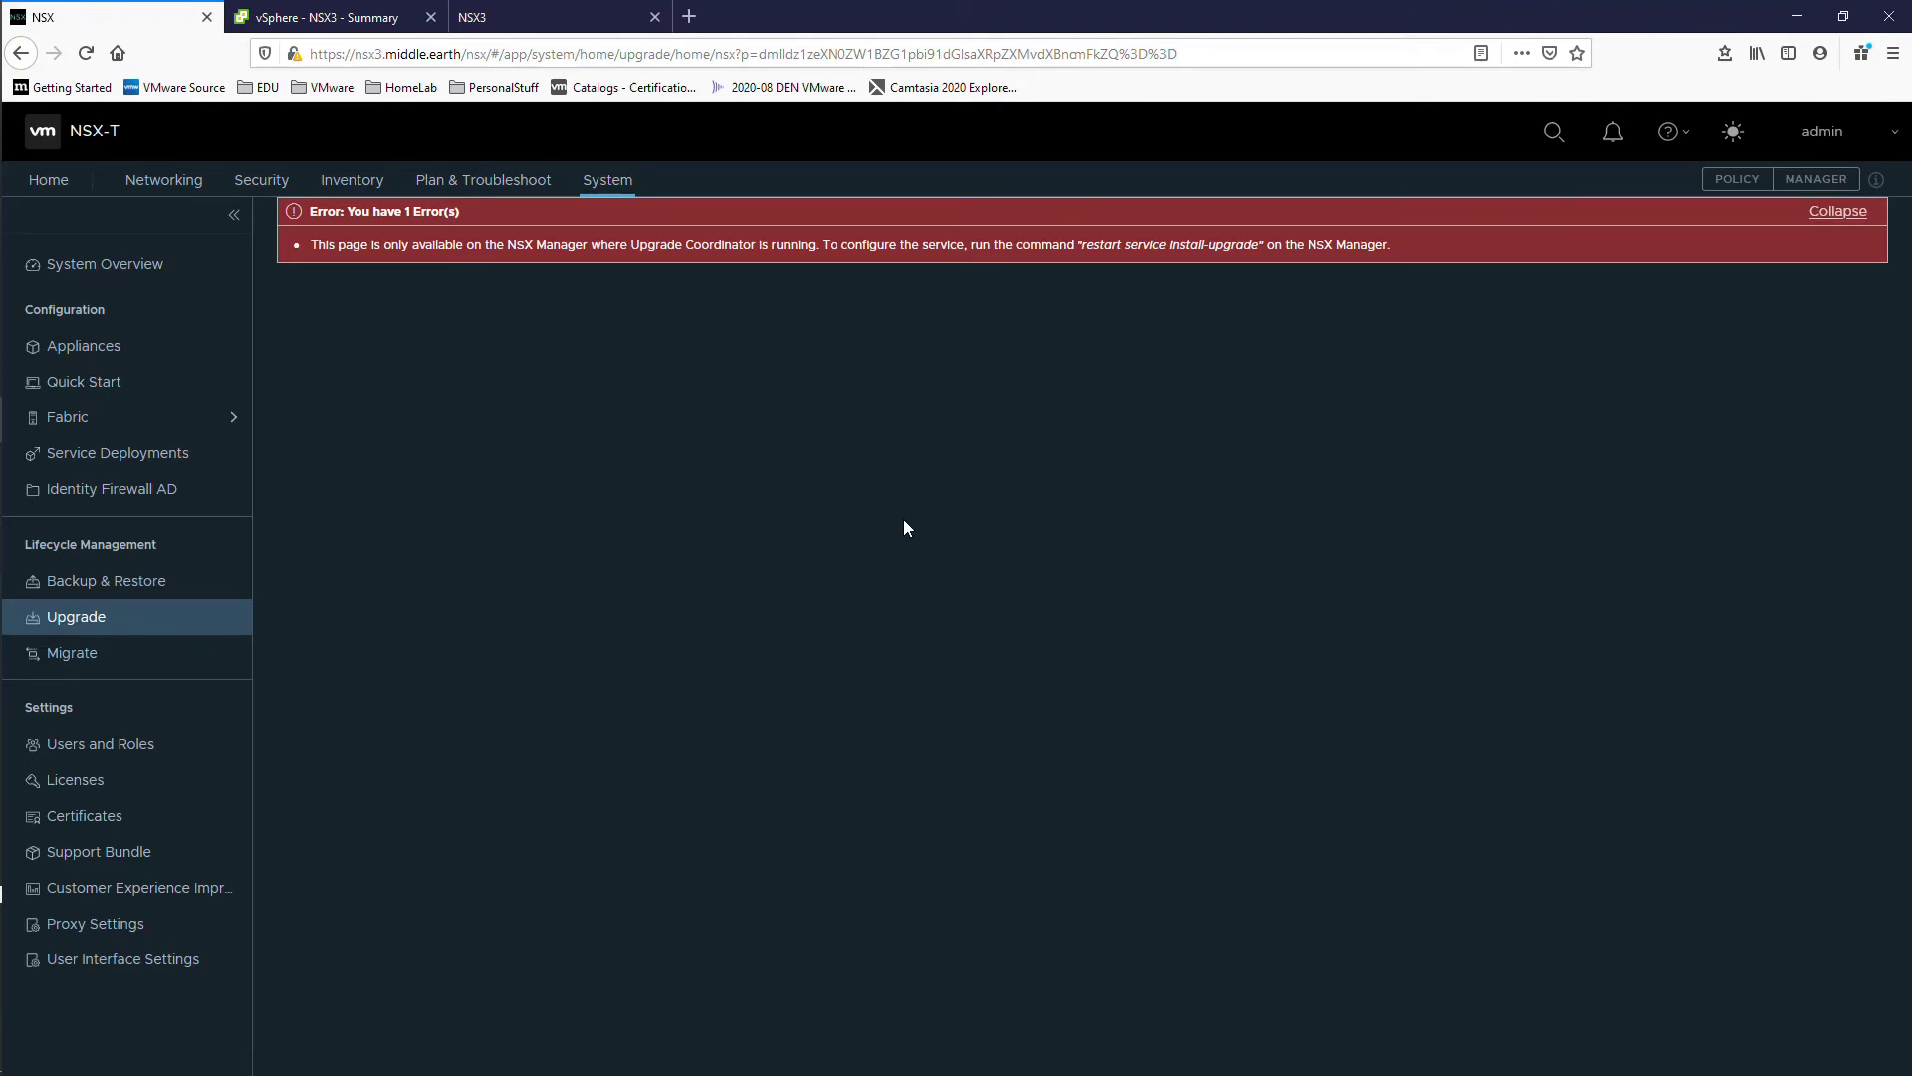
# Step: Run 'restart service install-upgrade' on nsx3 and reload the NSX Manager Upgrade page
pyautogui.write('restart service install-upgrade')
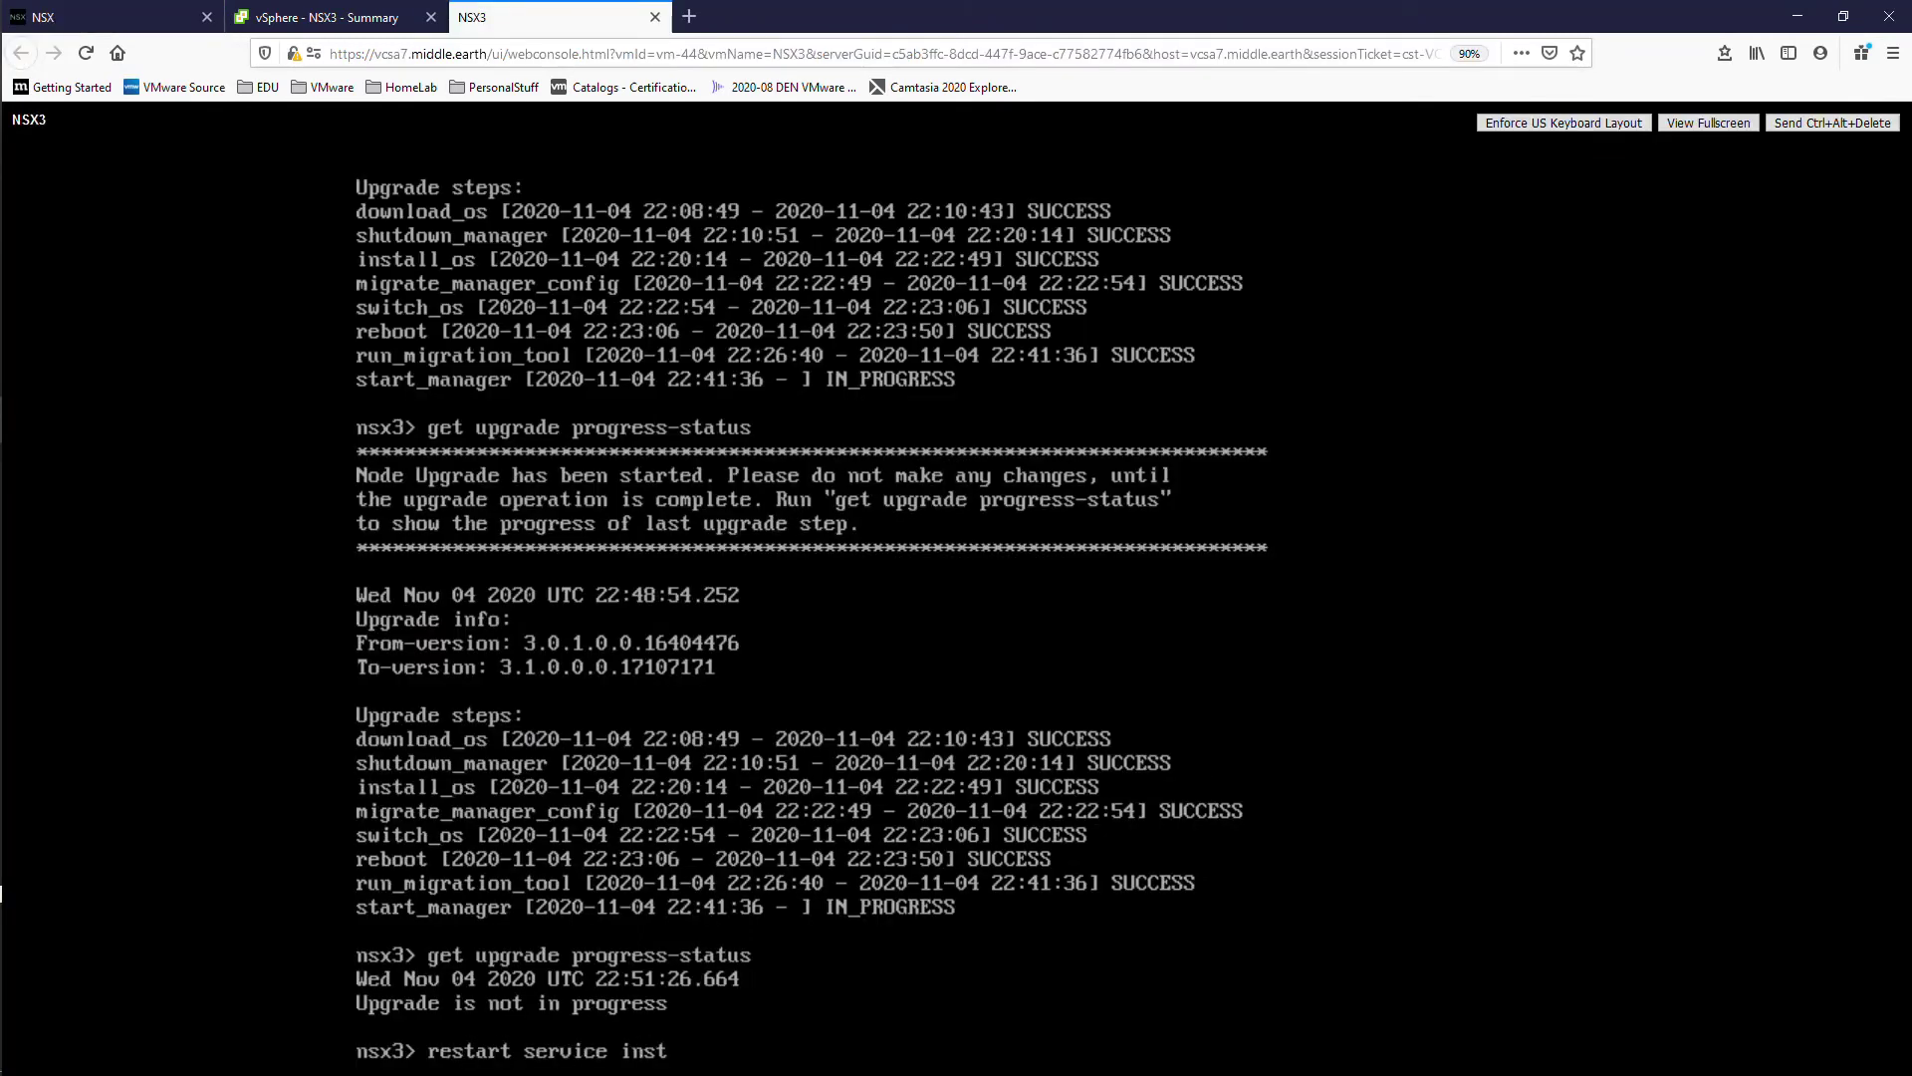
pyautogui.press('Return')
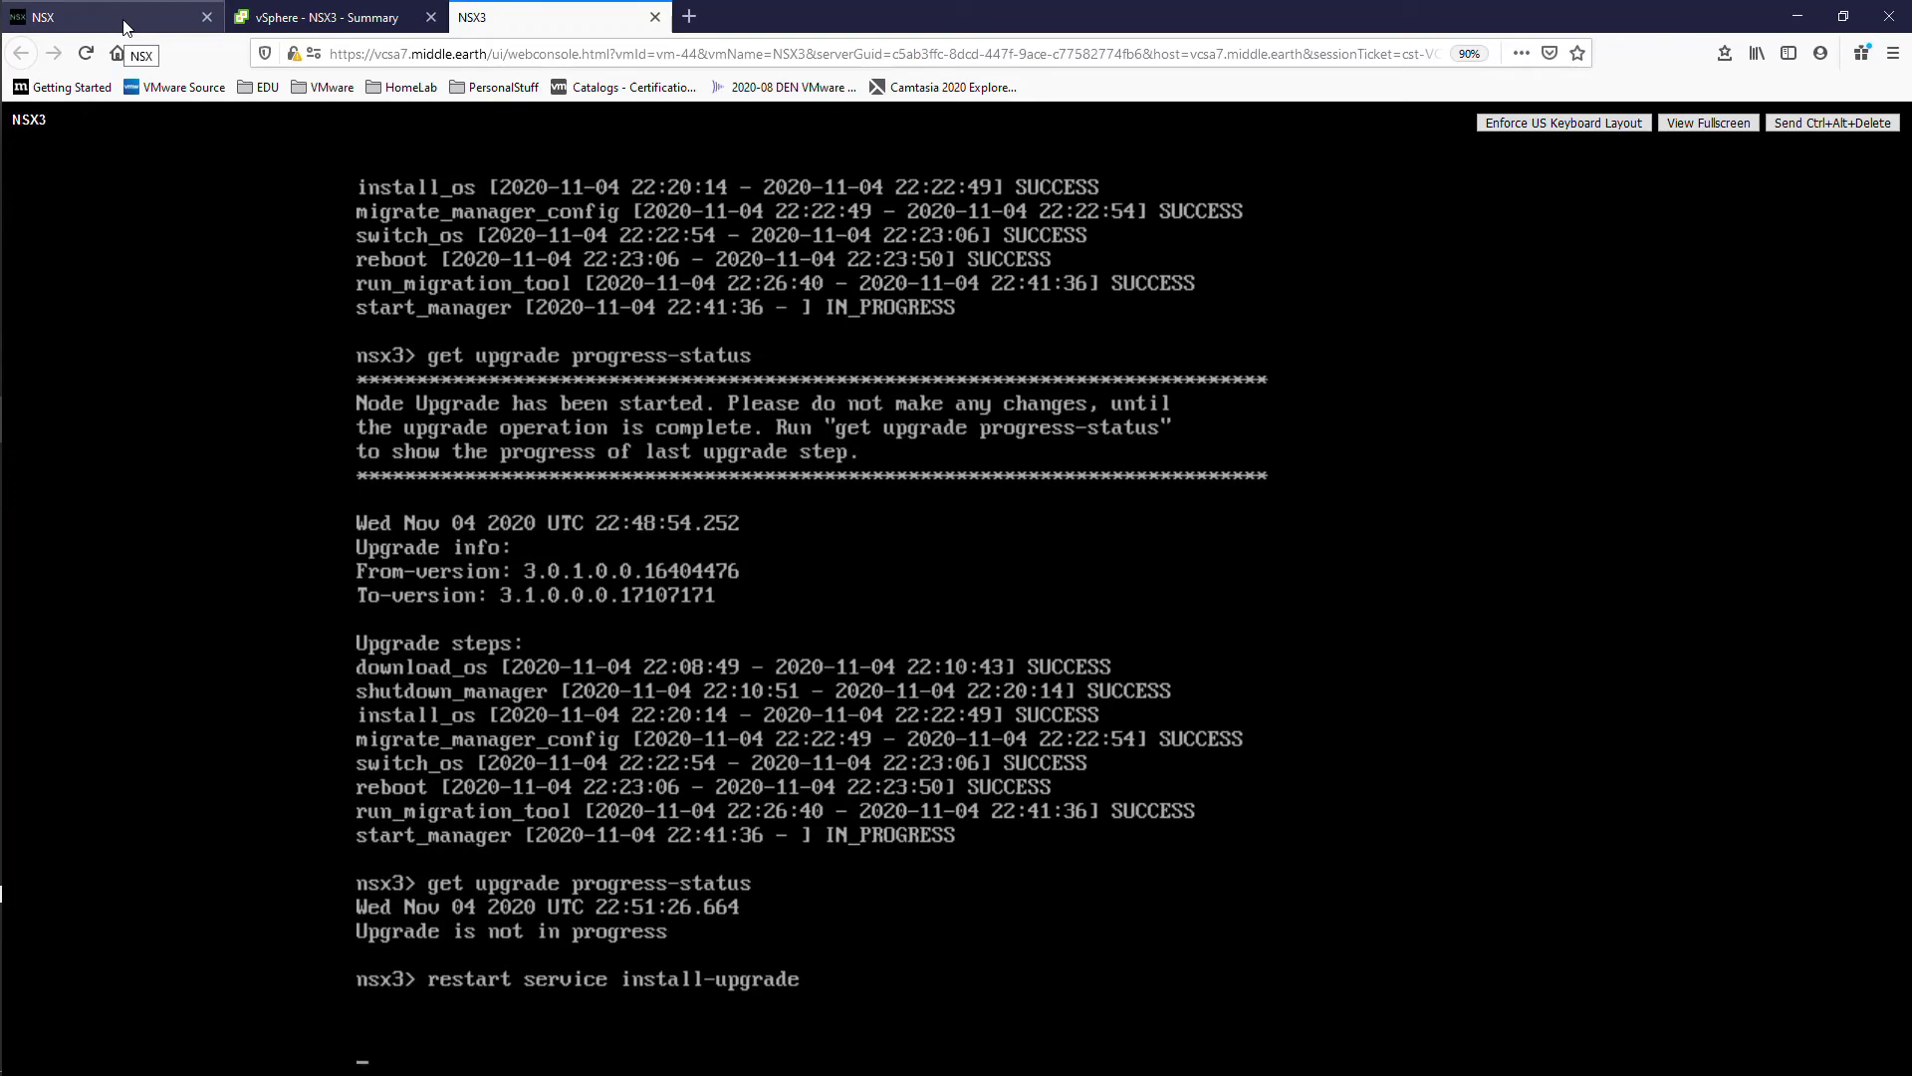
pyautogui.click(125, 27)
pyautogui.press('F5')
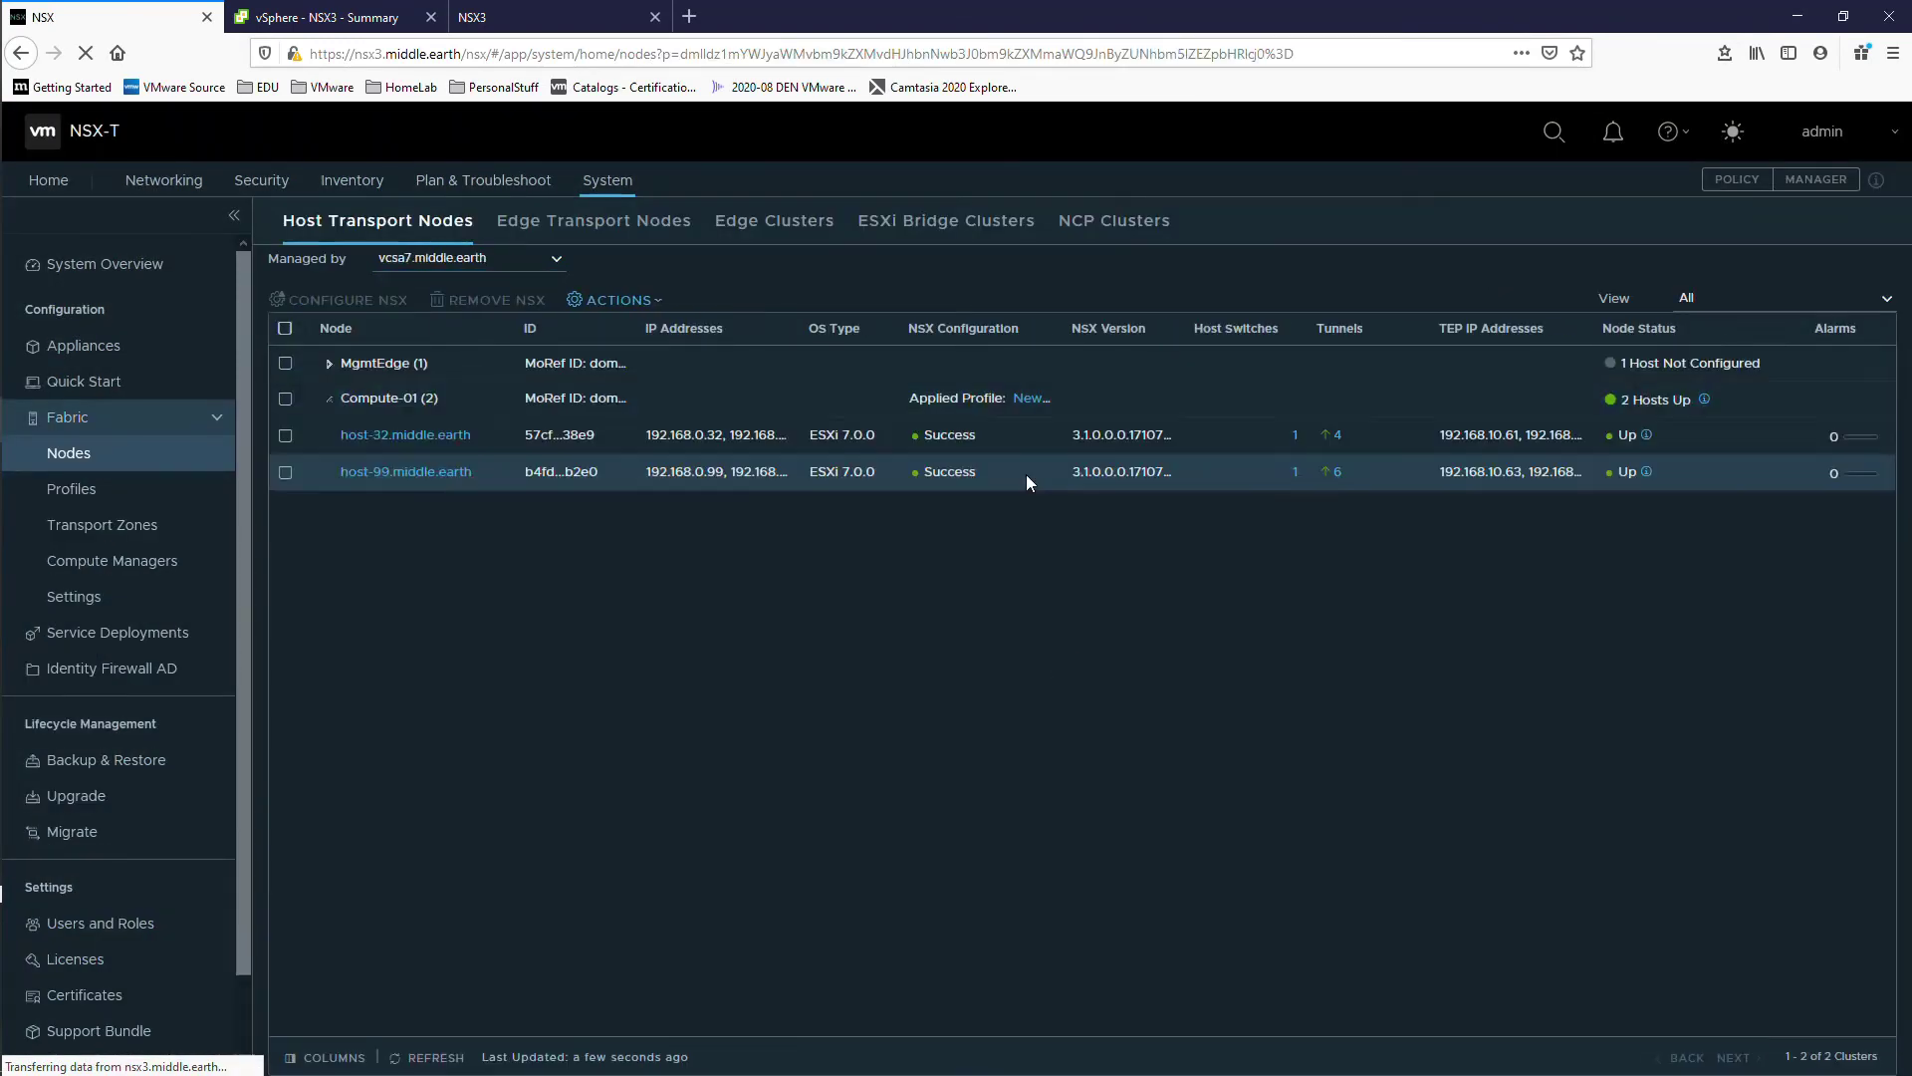
pyautogui.click(614, 223)
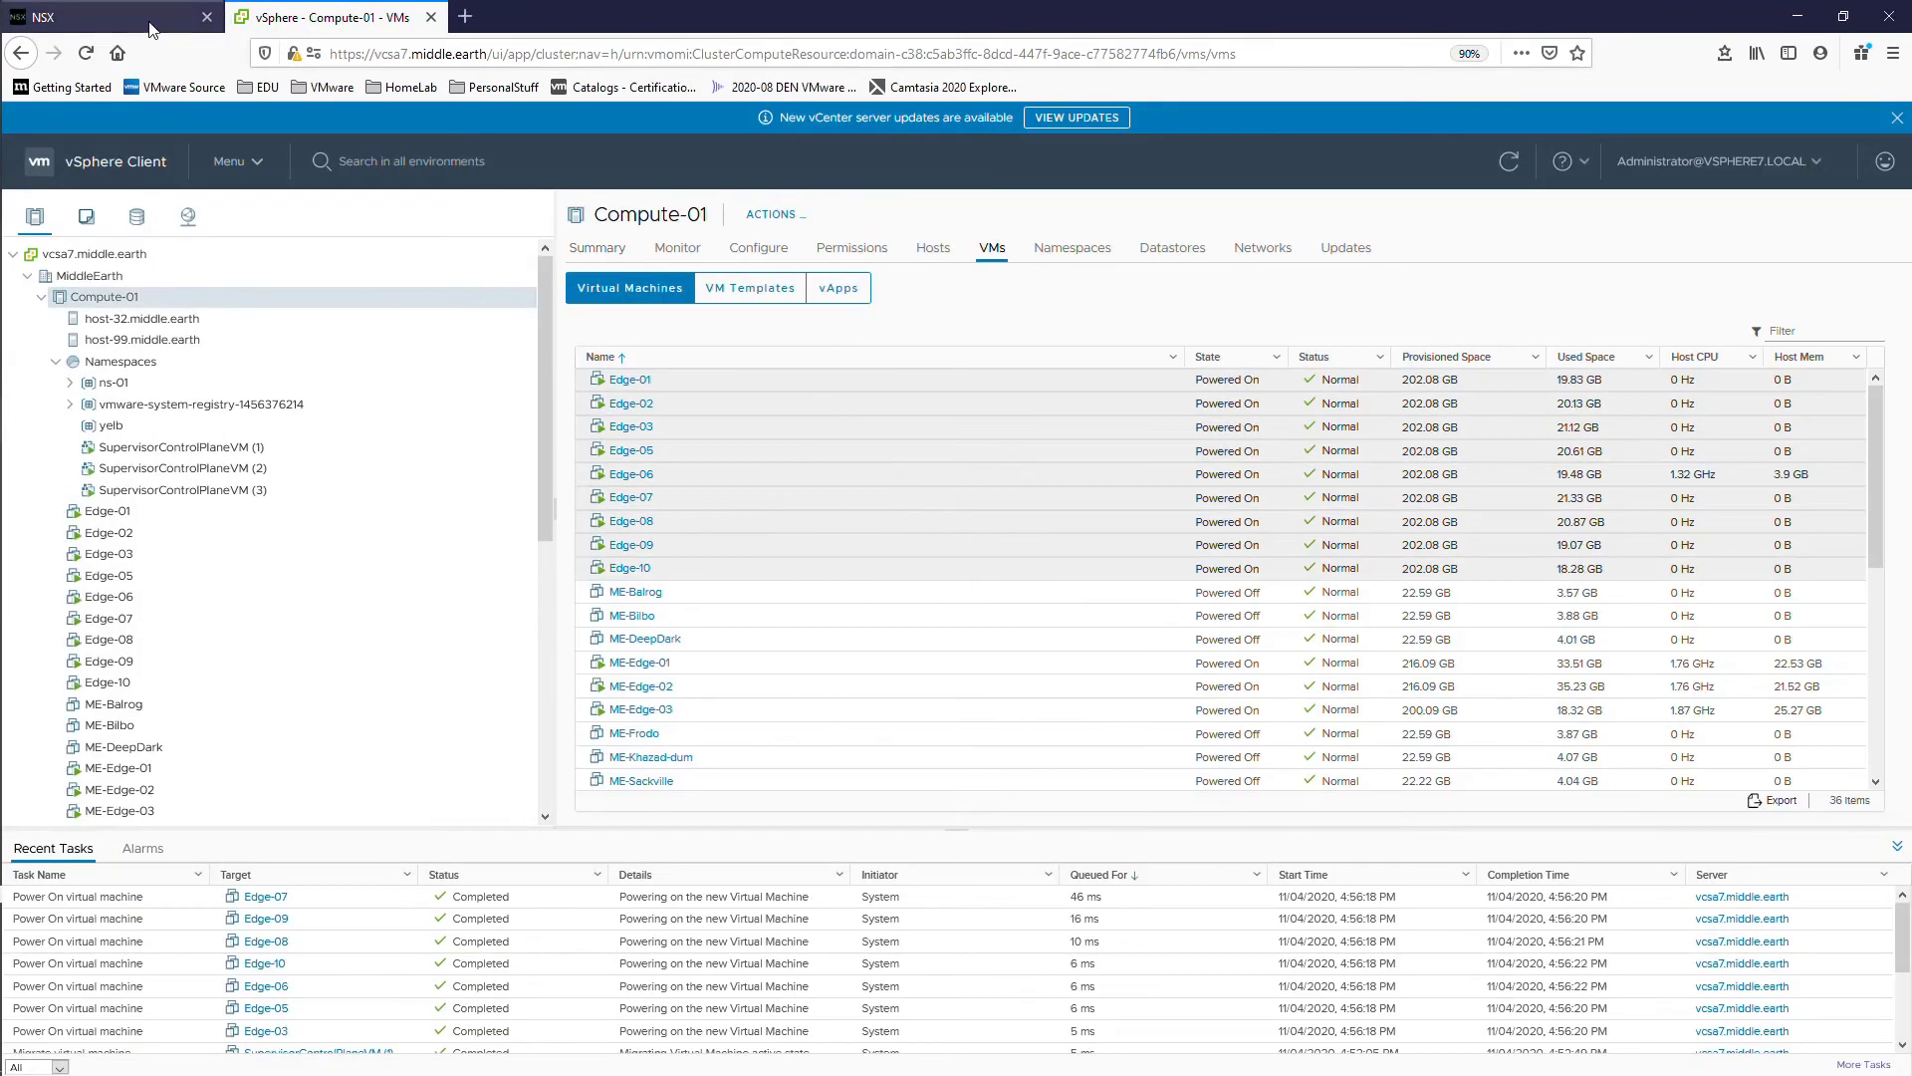
# Step: Resume the upgrade wizard and step back through Hosts and Edges to the preparation summary
pyautogui.click(155, 30)
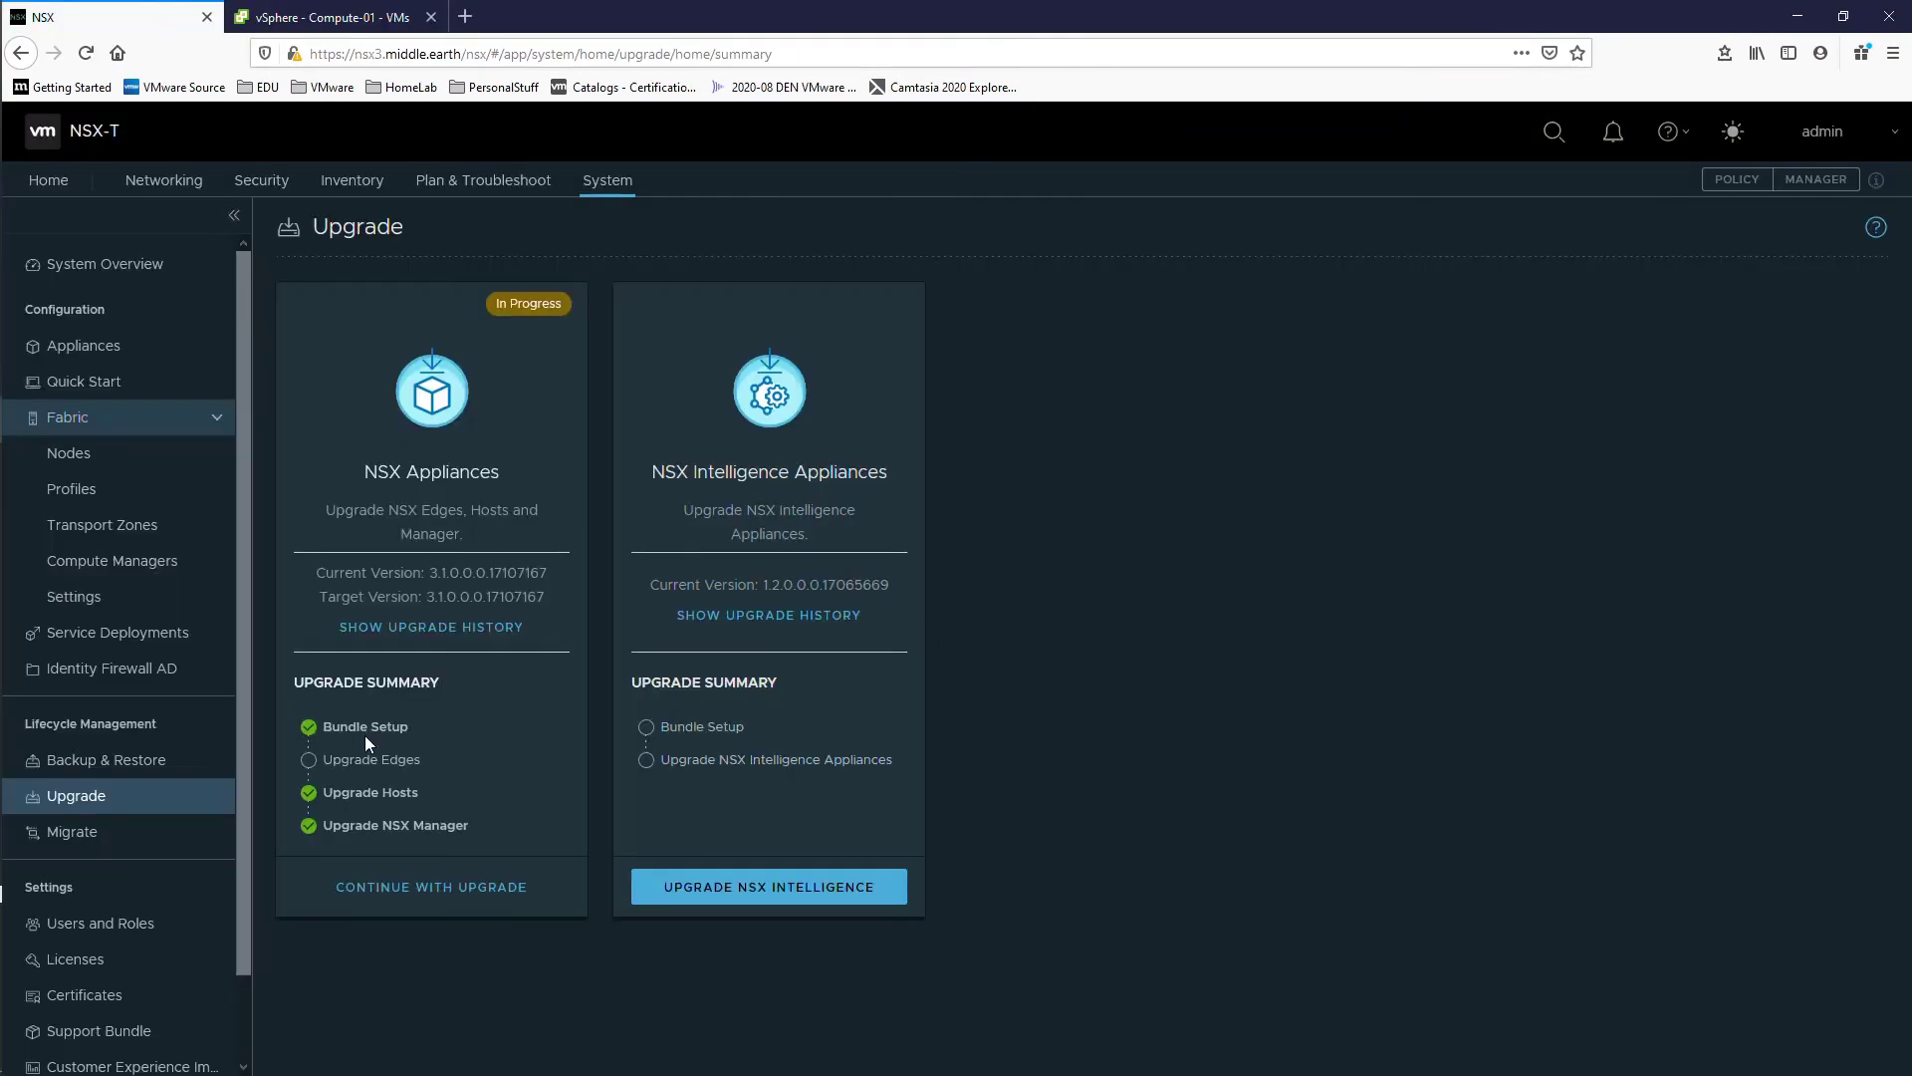
pyautogui.click(430, 886)
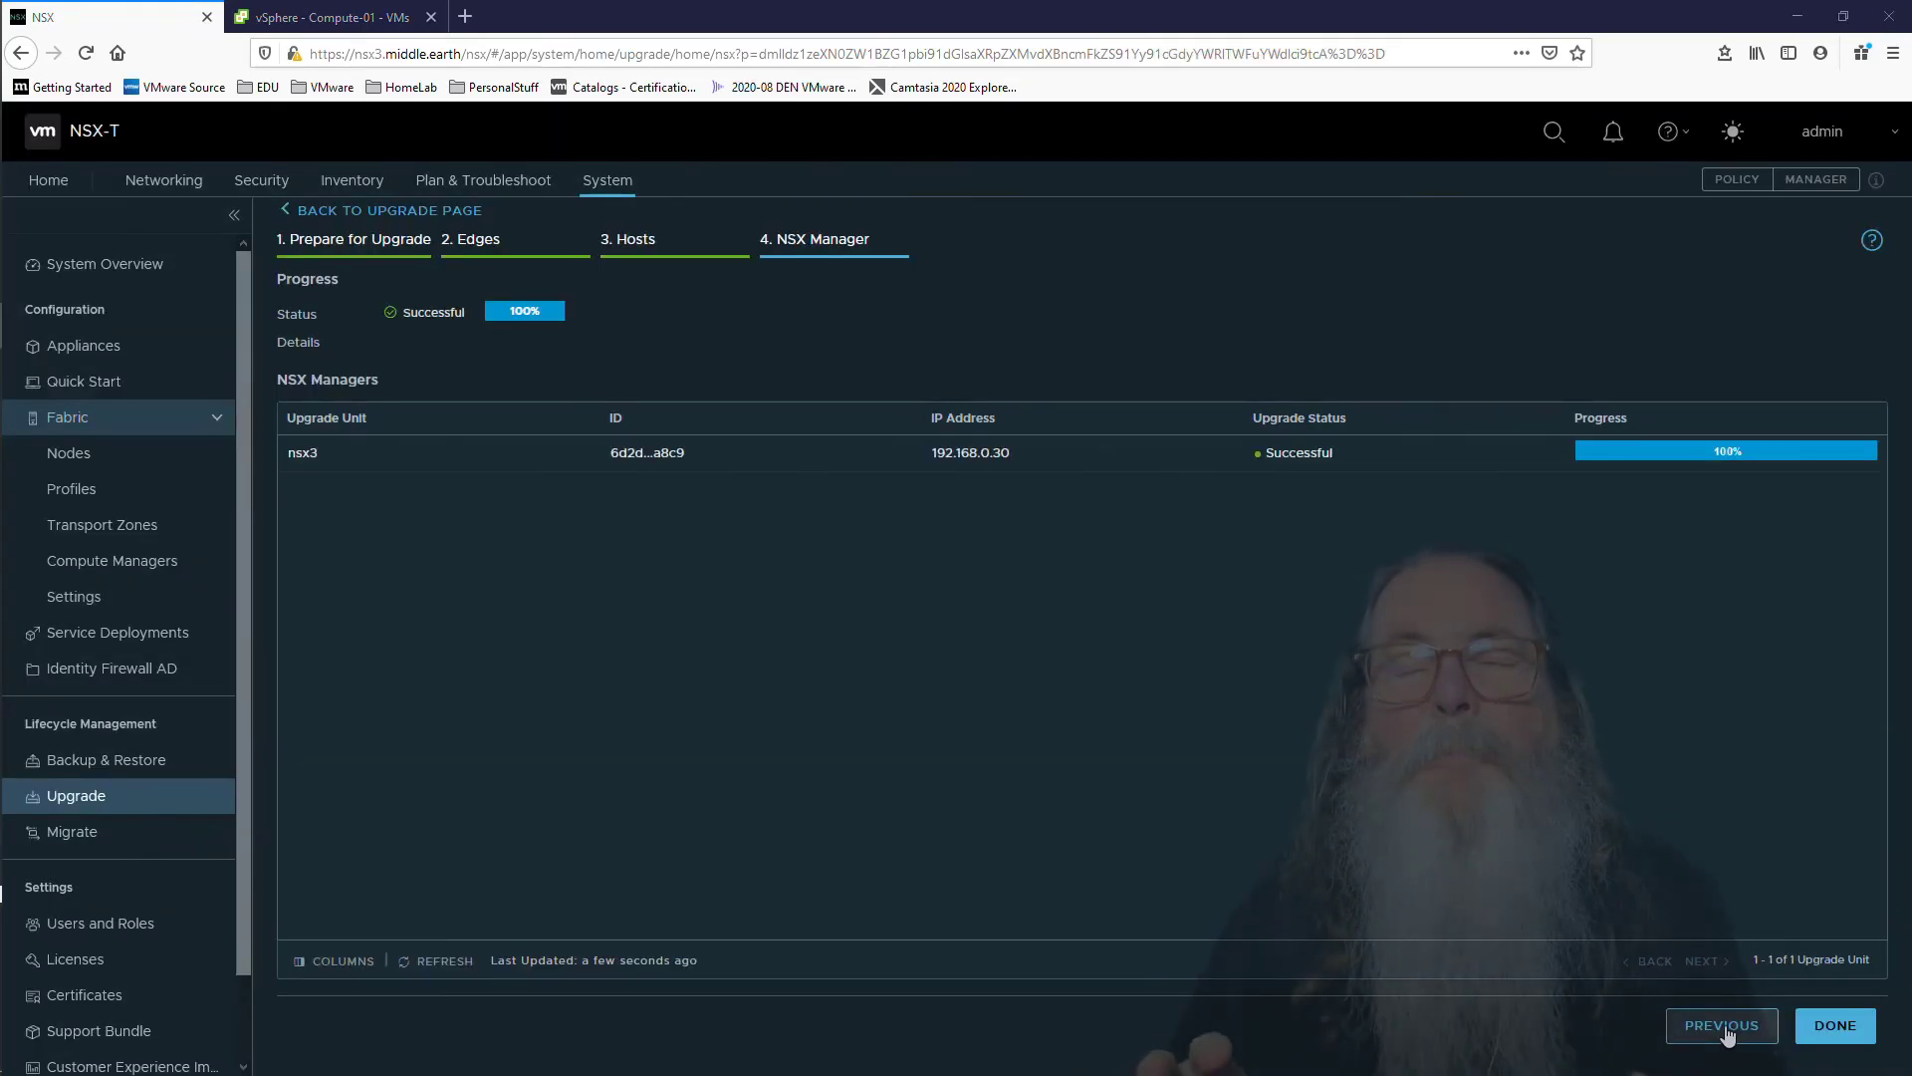
pyautogui.click(1726, 1035)
pyautogui.click(1725, 1036)
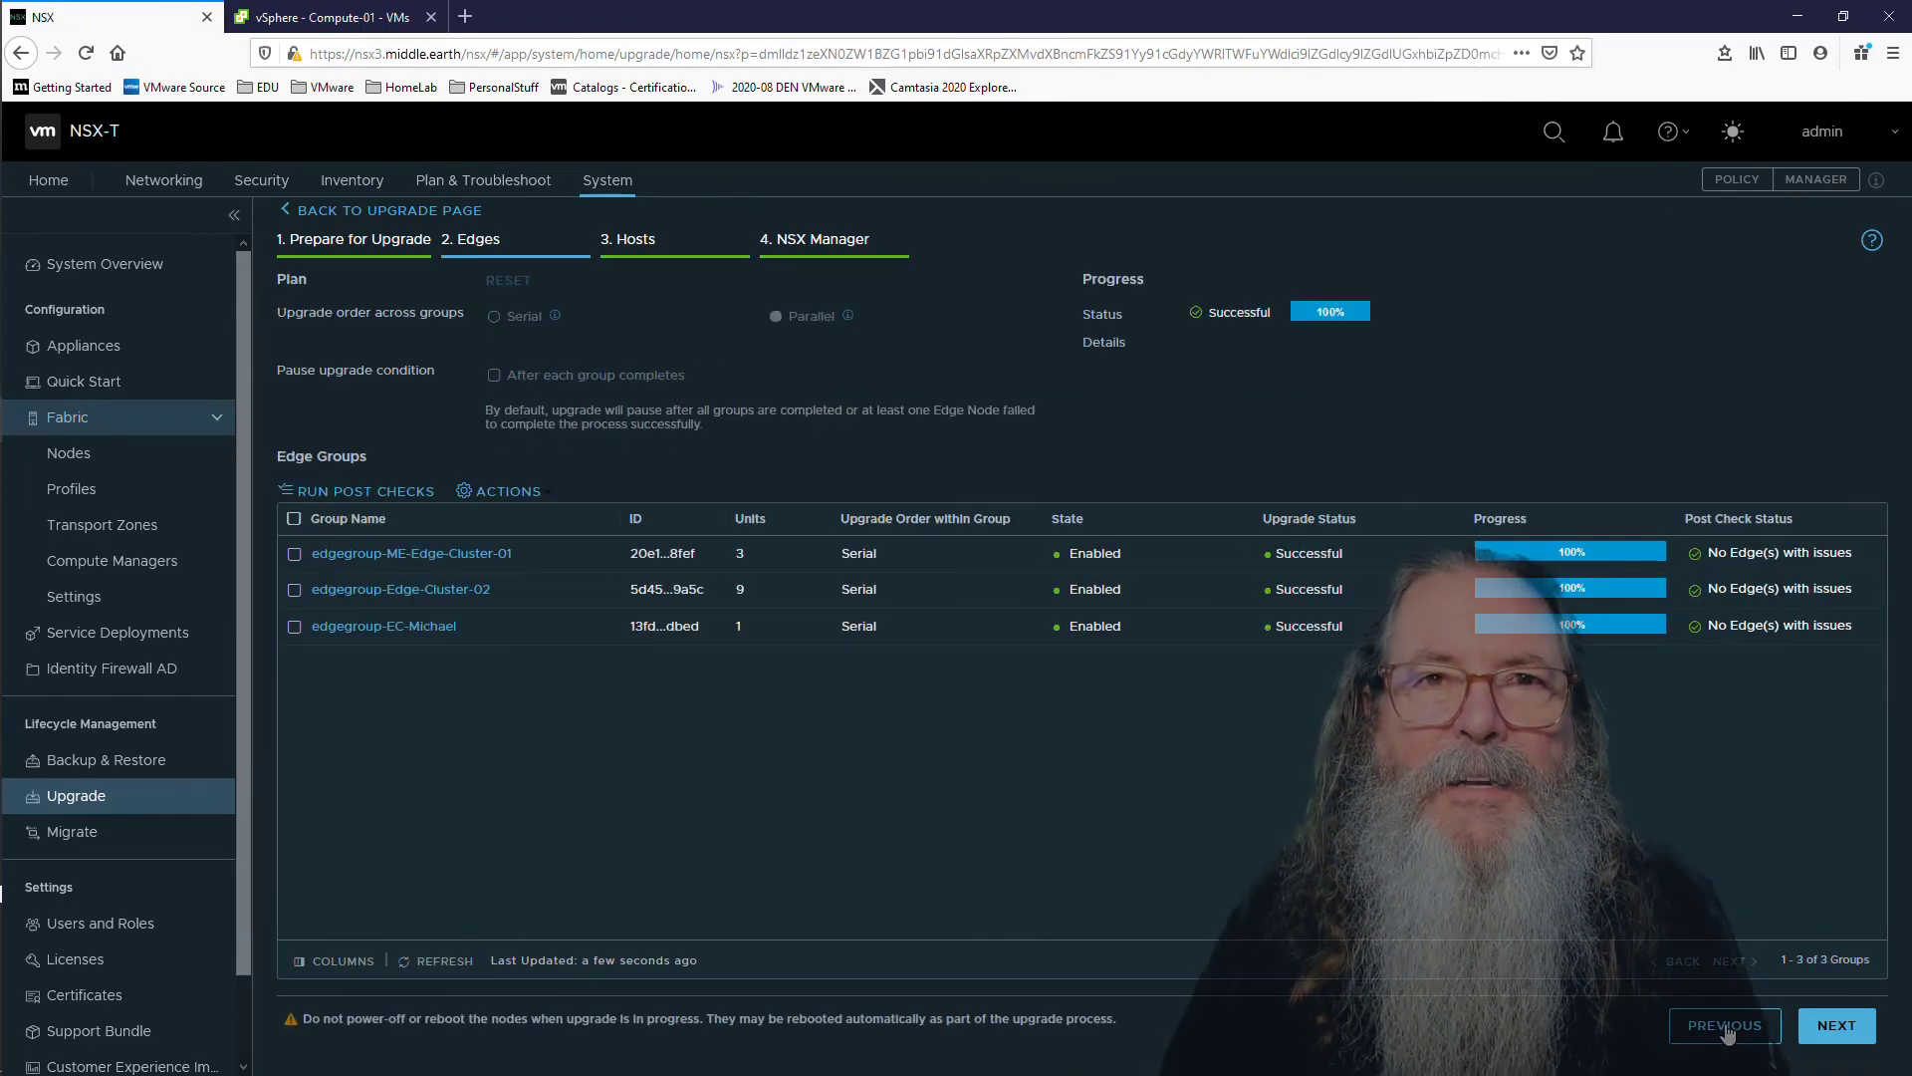
pyautogui.click(1726, 1036)
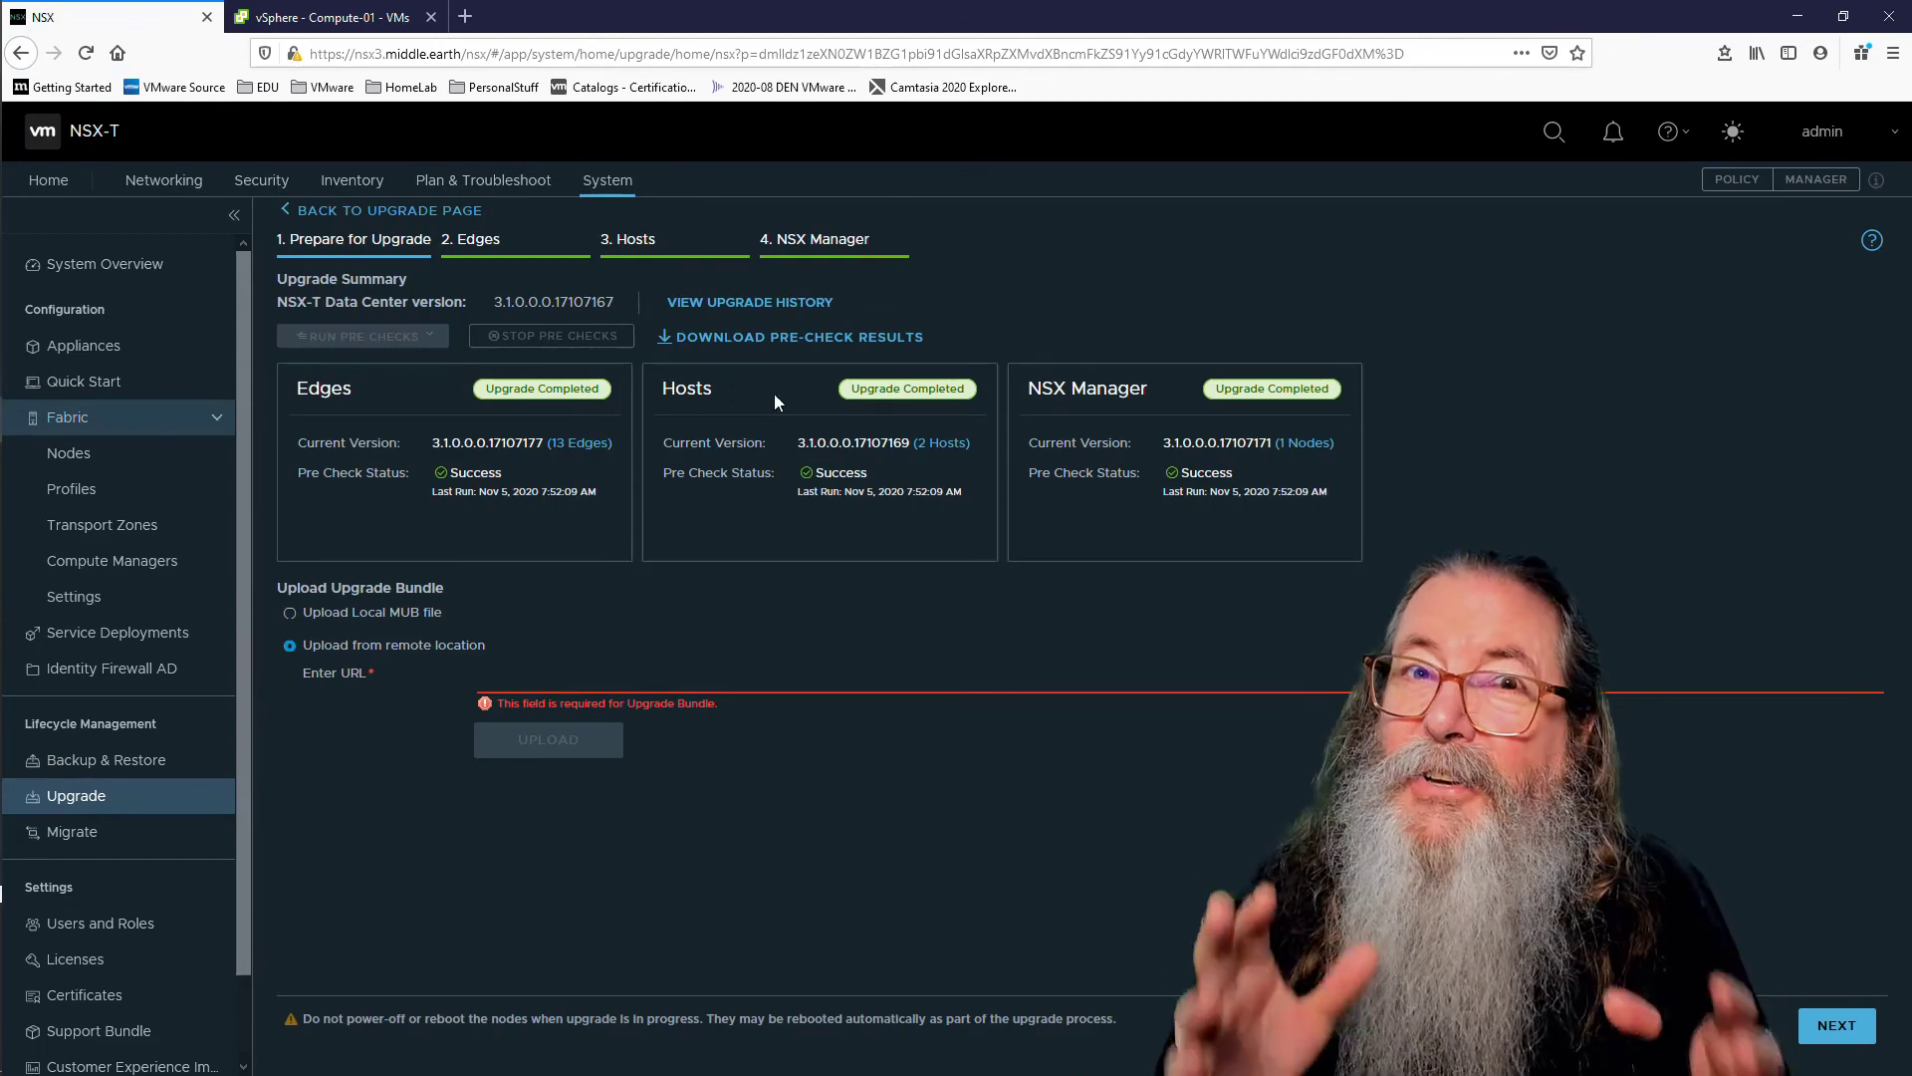
# Step: Review the upgrade history, then advance through Hosts to the NSX Manager step
pyautogui.click(738, 304)
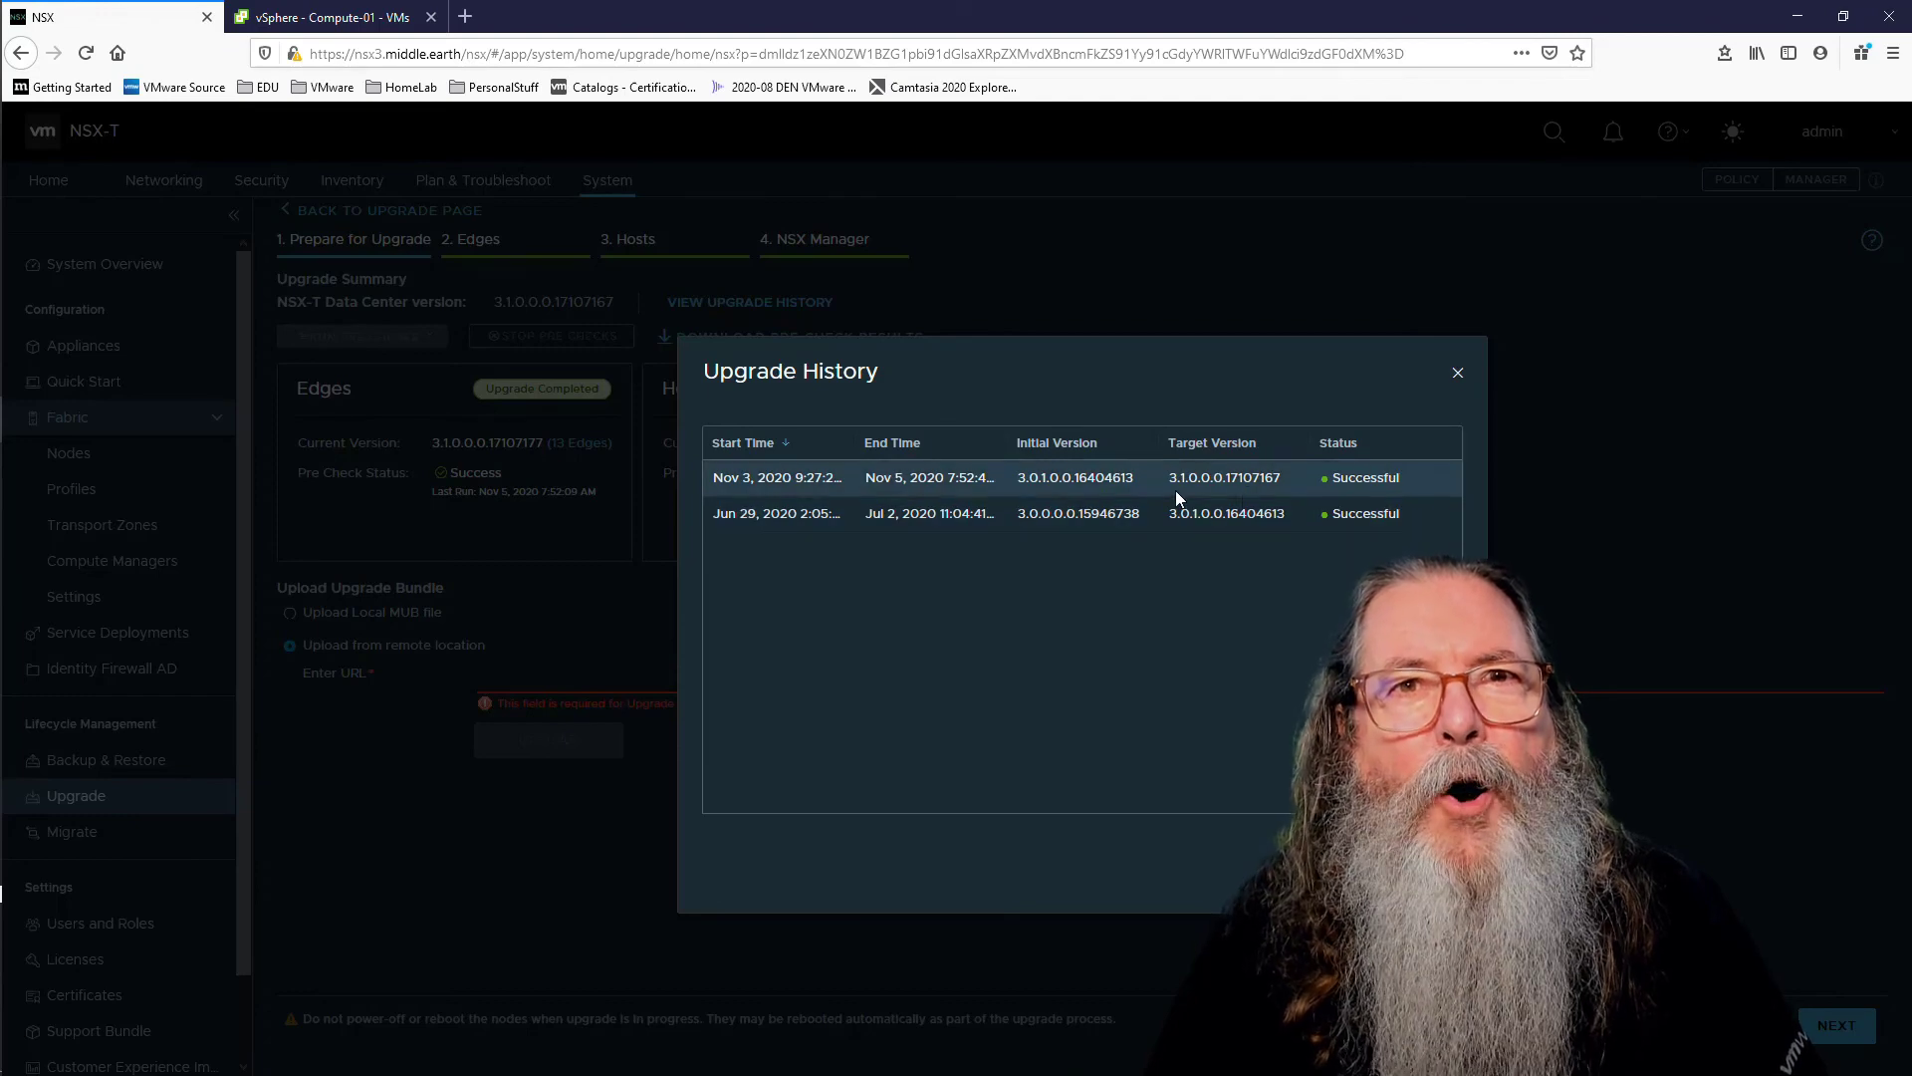
pyautogui.press('Escape')
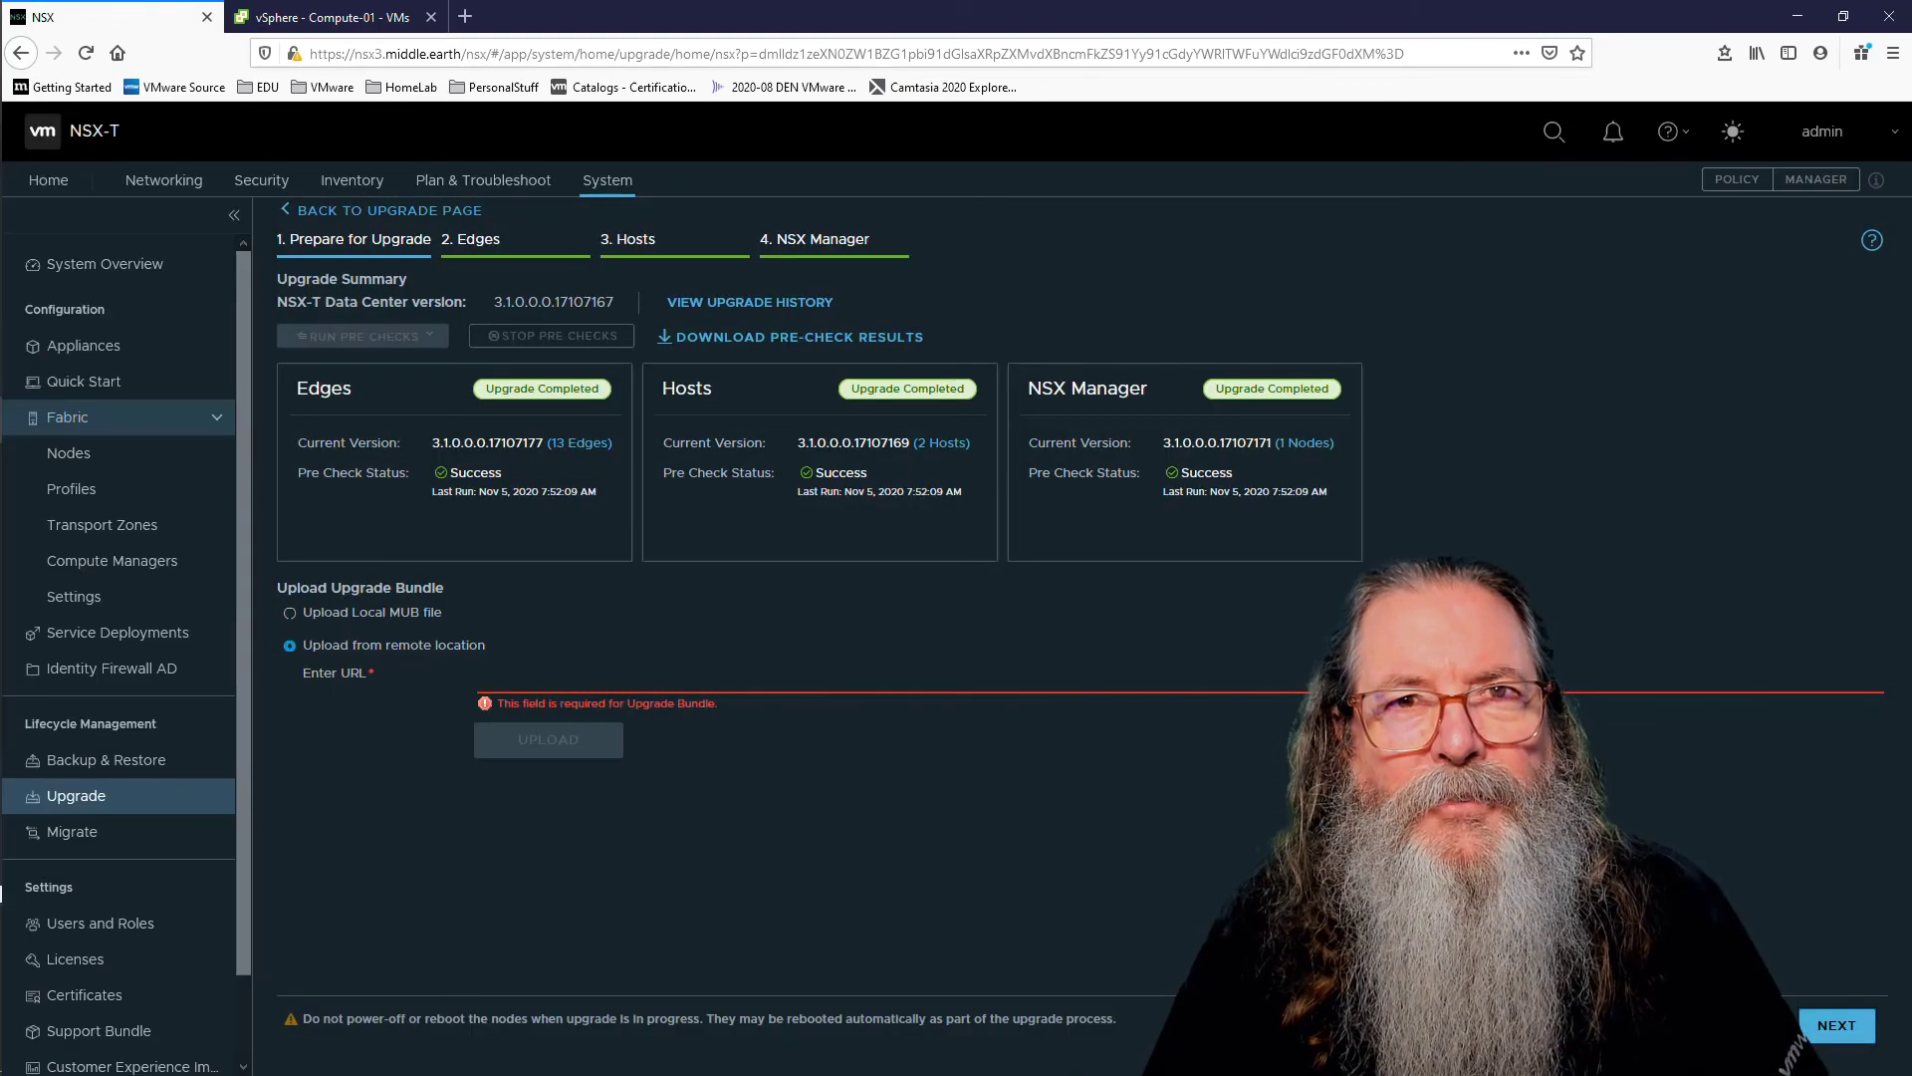
pyautogui.click(1845, 1028)
pyautogui.click(1845, 1025)
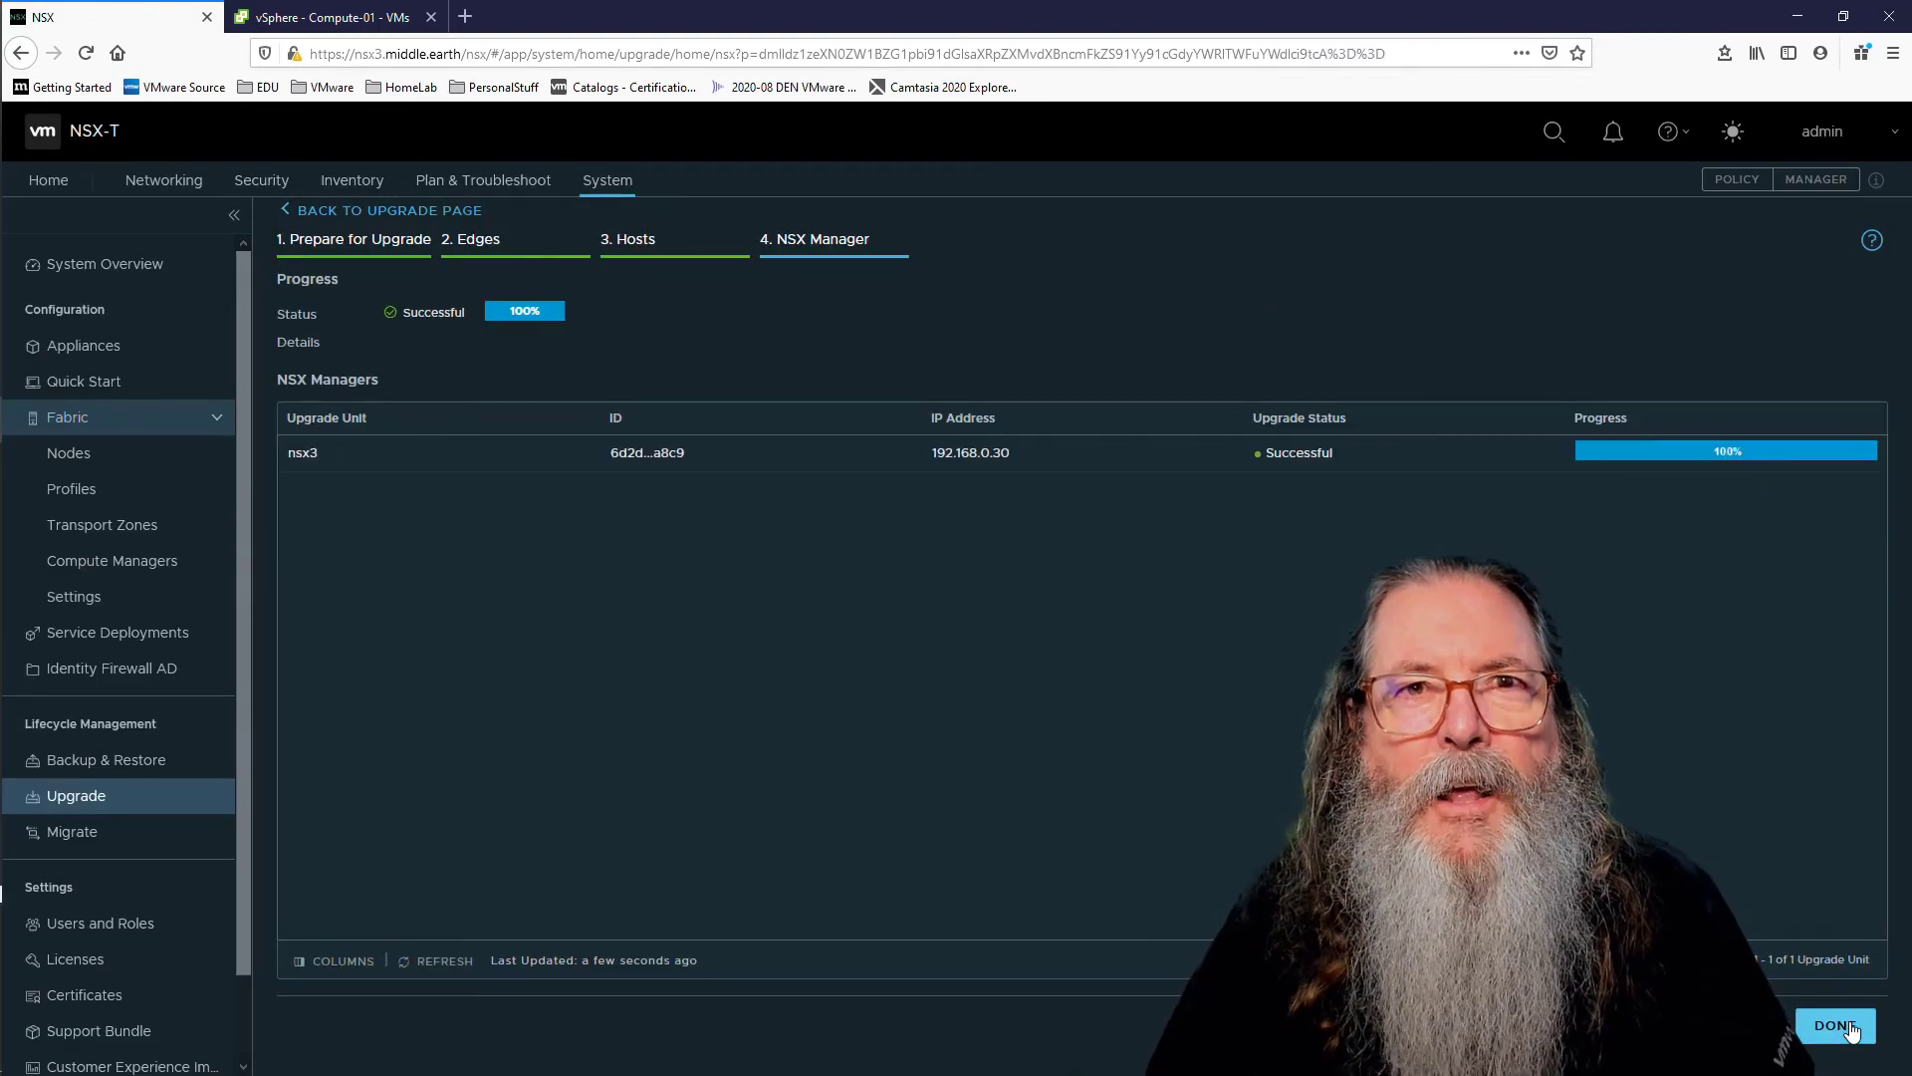
# Step: Finish the upgrade wizard and list the Edge Transport Nodes under Fabric > Nodes
pyautogui.click(1845, 1026)
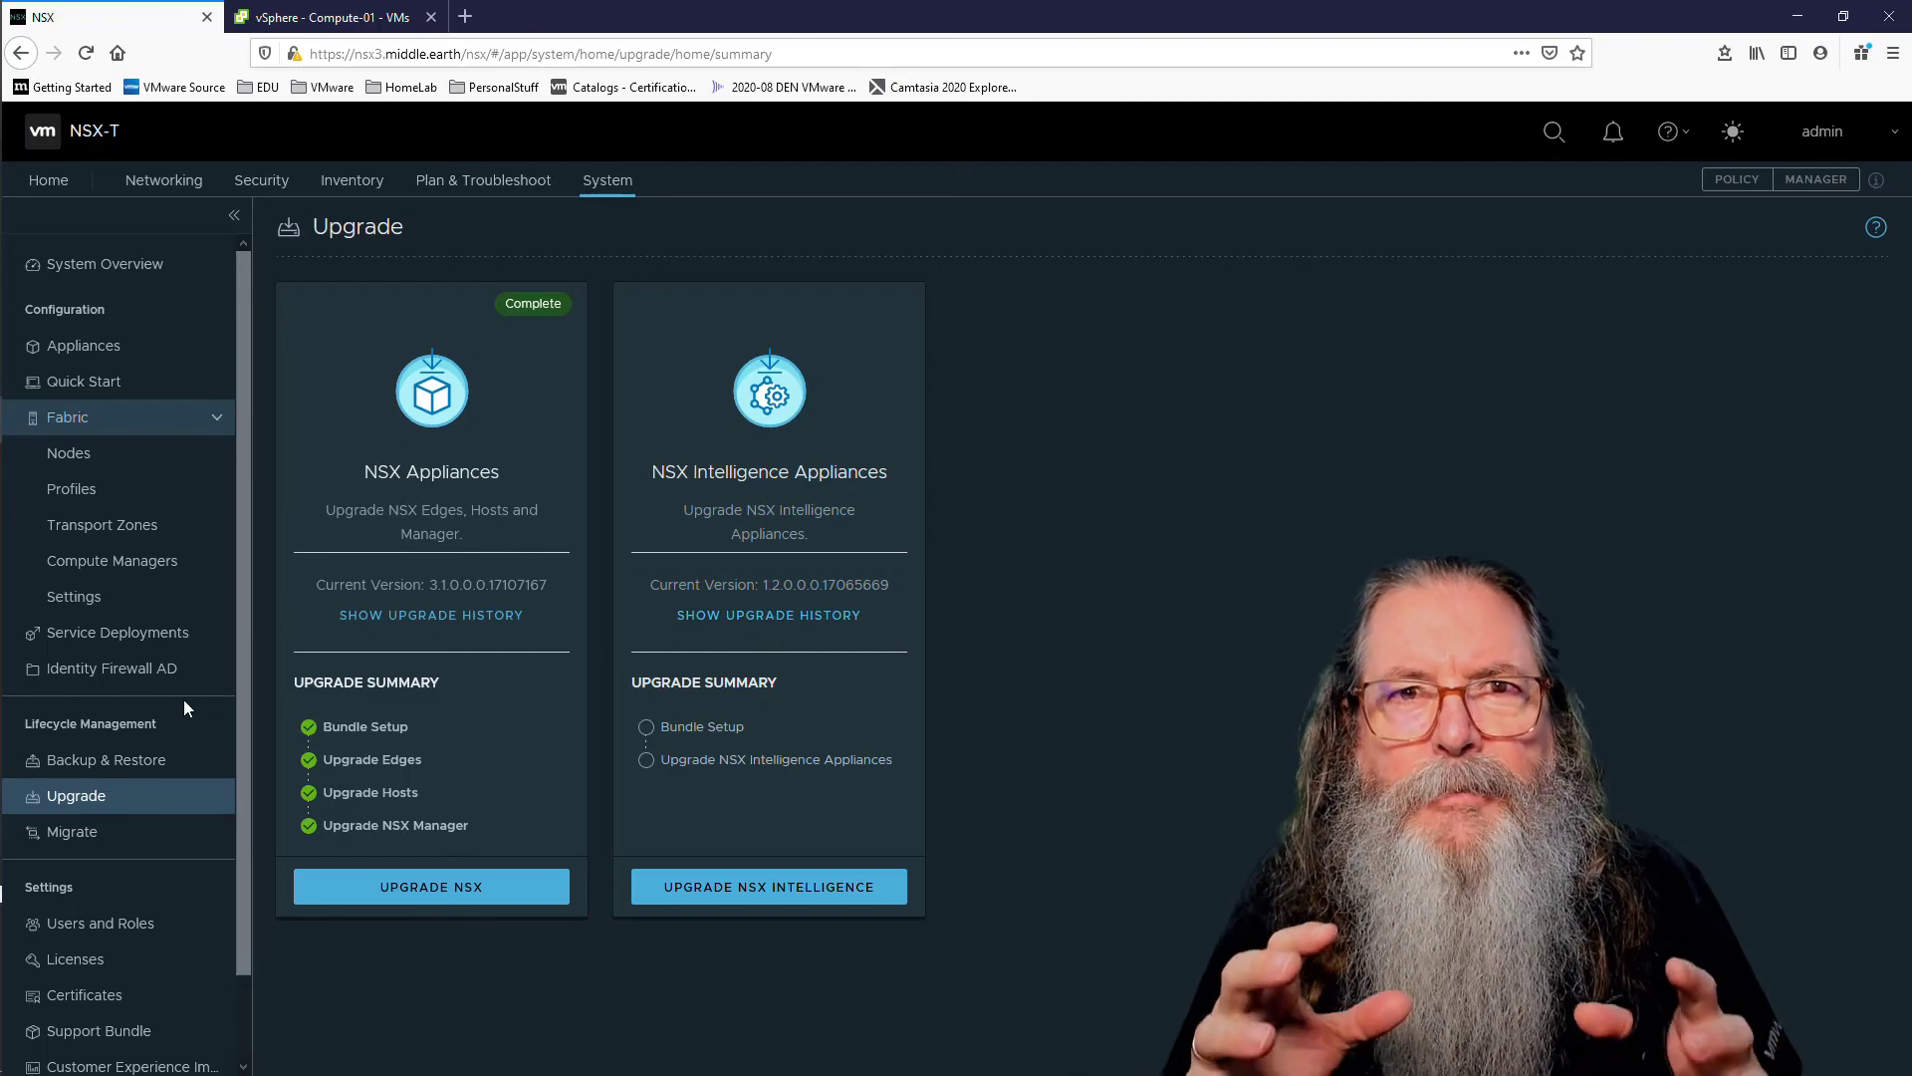
pyautogui.click(80, 455)
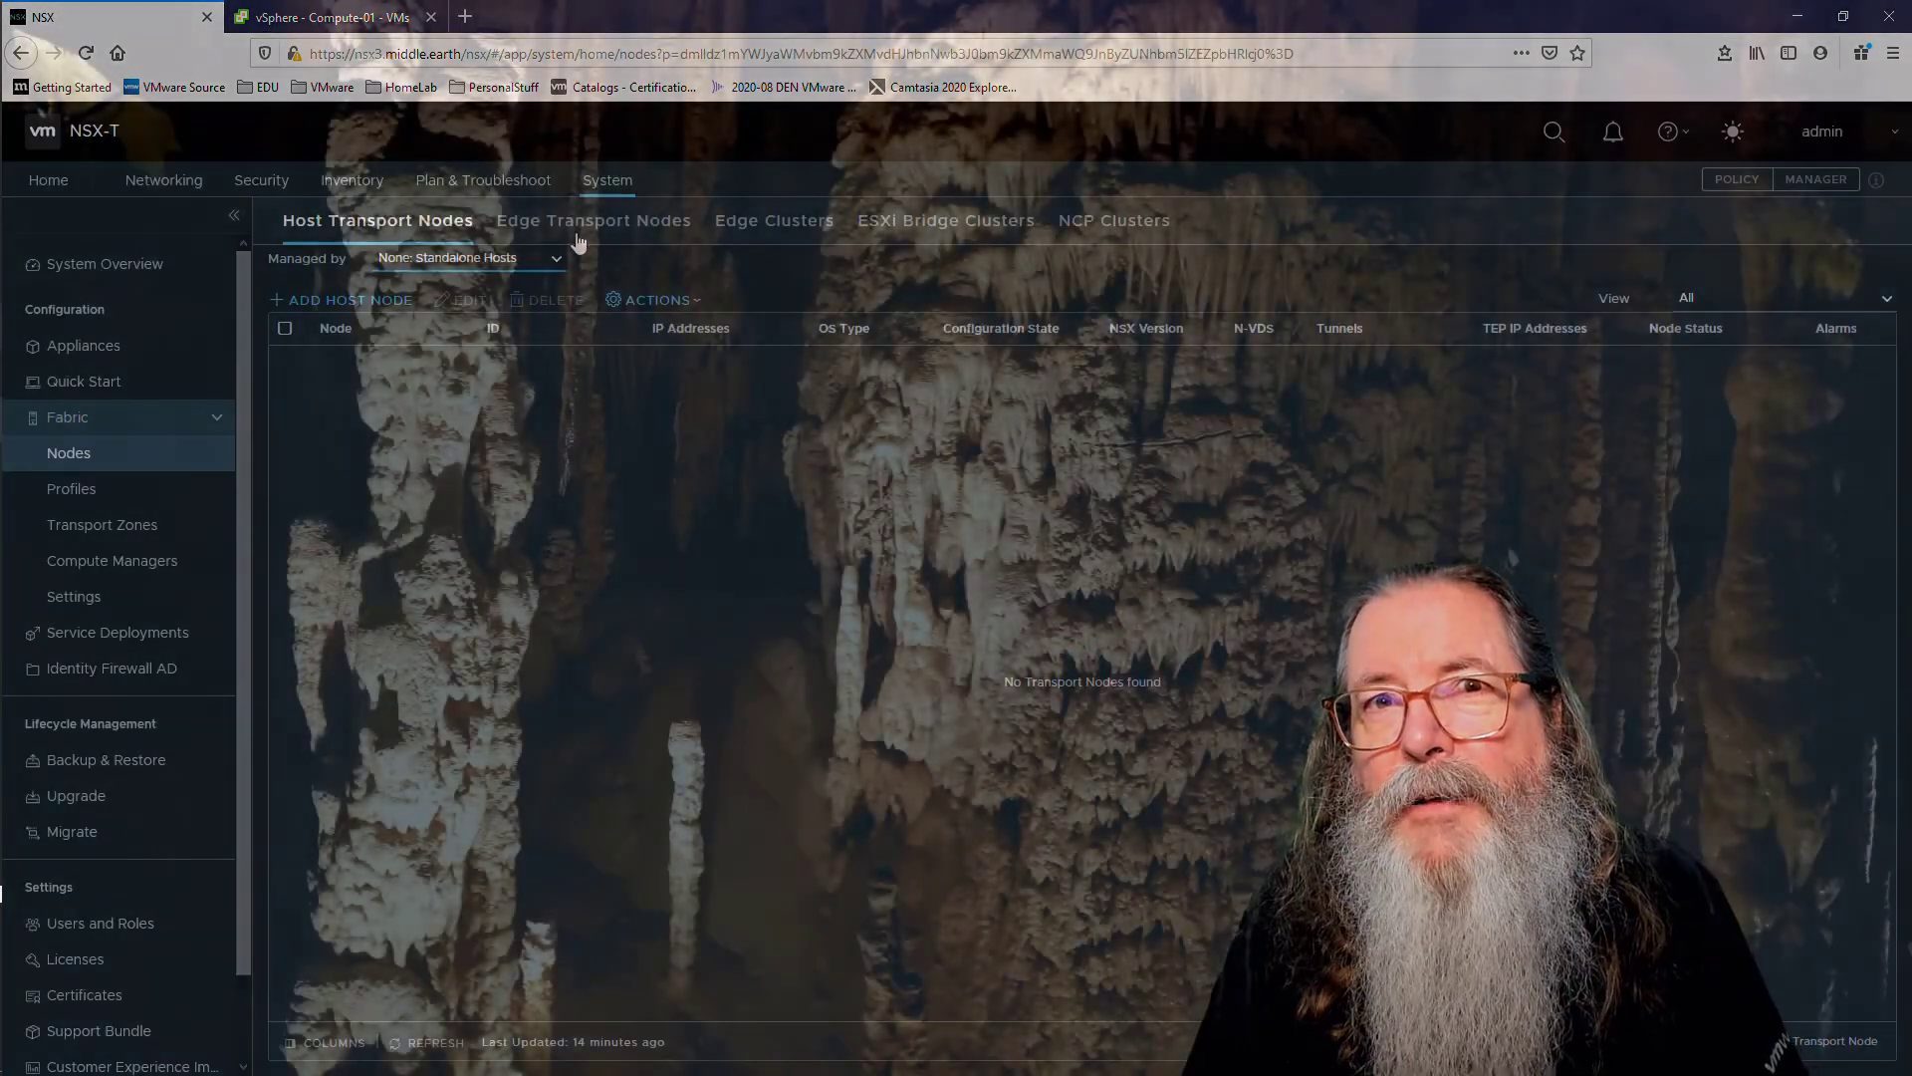
pyautogui.click(587, 227)
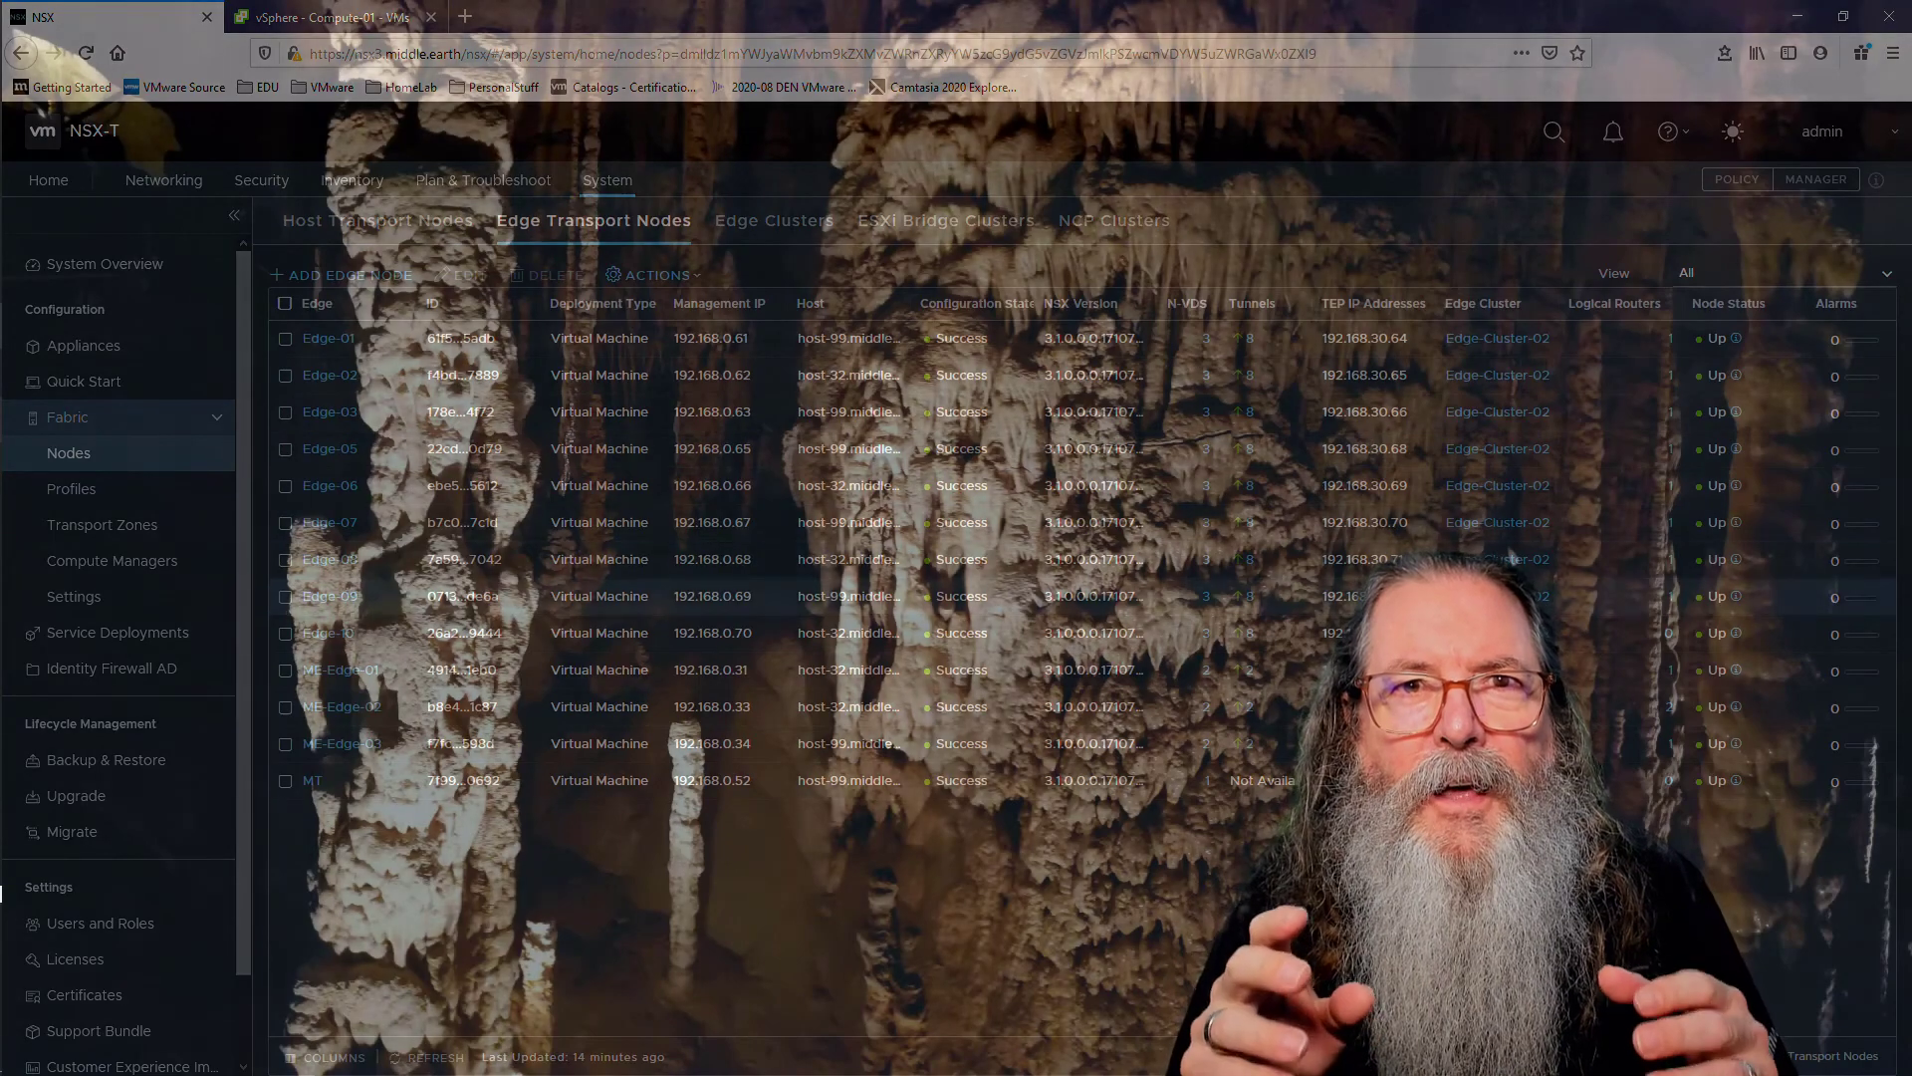